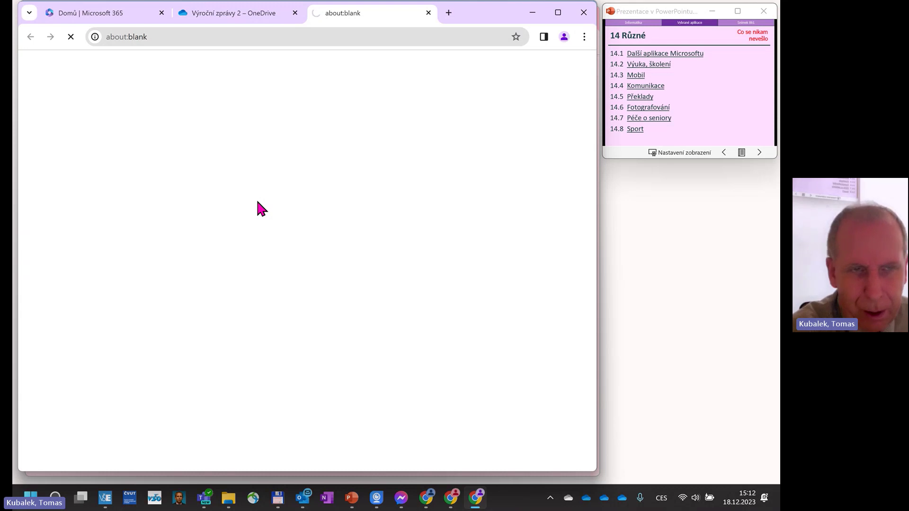
Open the MÚVS.url link from OneDrive and retry its muvs.cvut.cz page.
{"action": "left_click", "coordinate": [260, 16]}
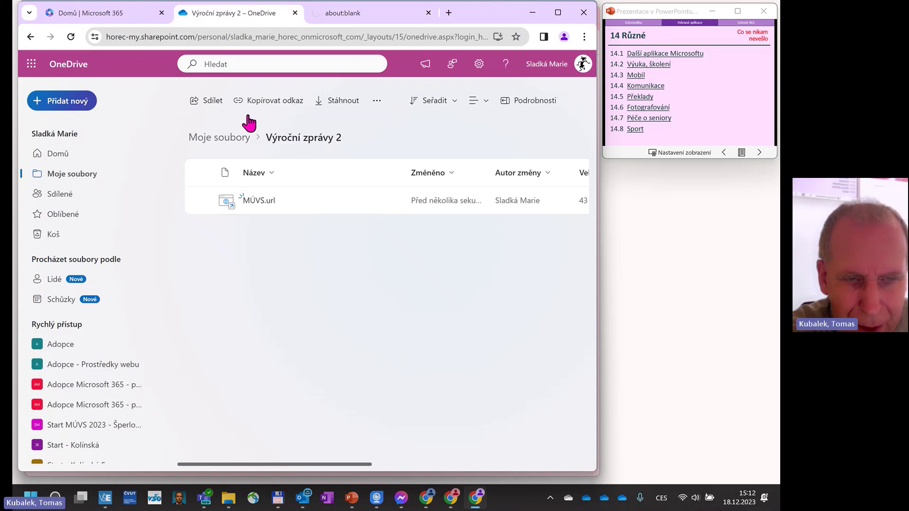
{"action": "left_click", "coordinate": [377, 200]}
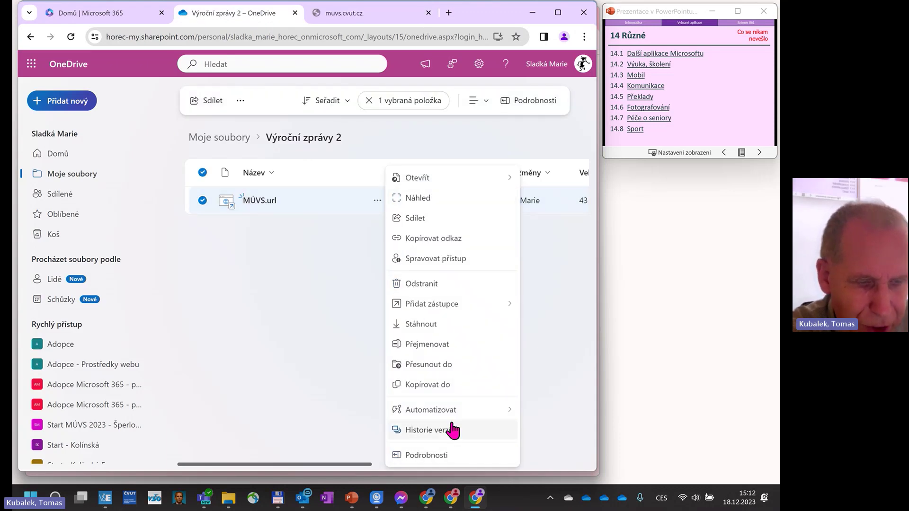
{"action": "left_click", "coordinate": [343, 17]}
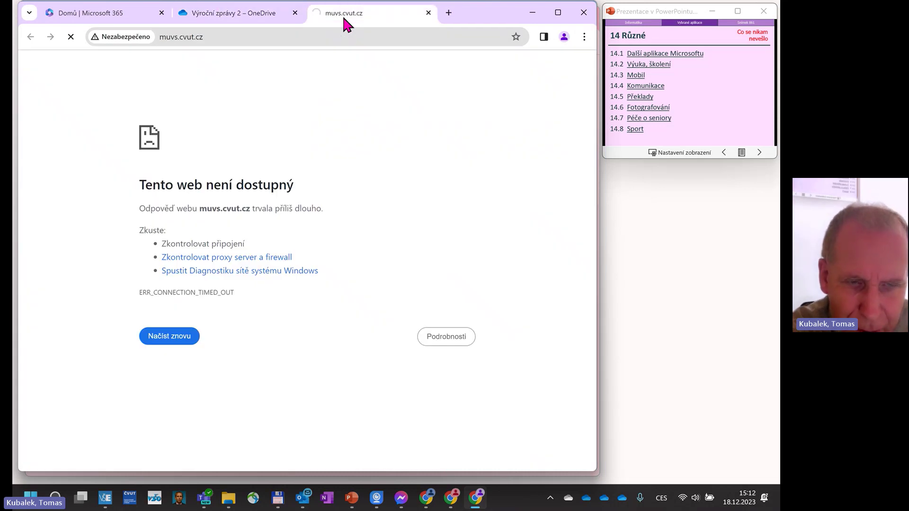
{"action": "left_click", "coordinate": [229, 36]}
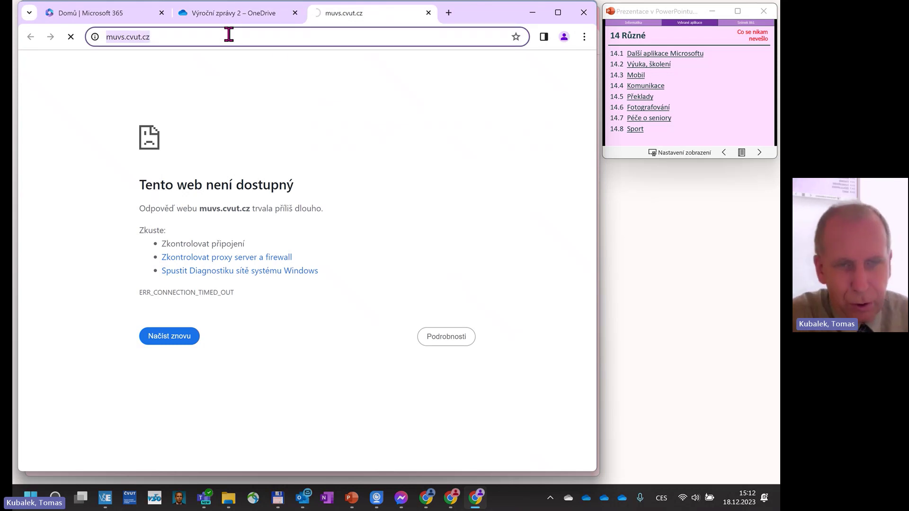
{"action": "key", "text": "Return"}
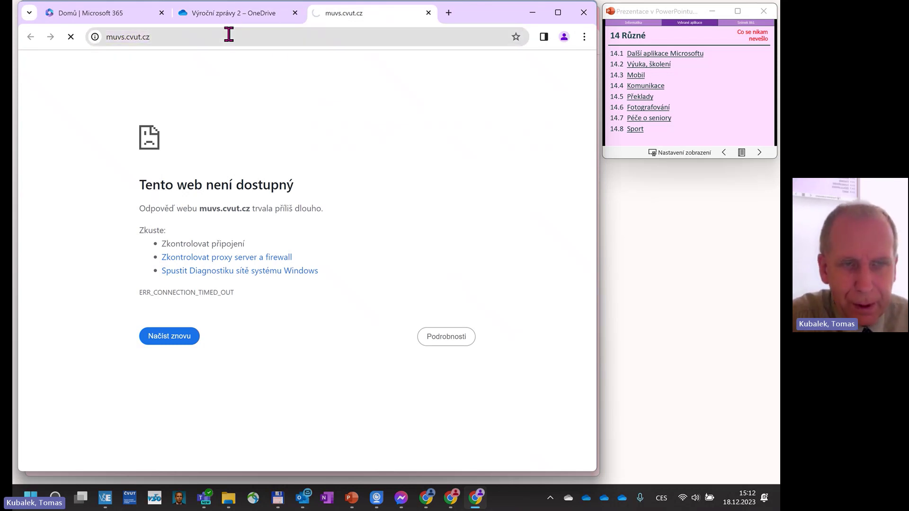
Load cvut.cz in a new tab, try muvs.cvut.cz there, then return to OneDrive.
{"action": "left_click", "coordinate": [449, 13]}
{"action": "type", "text": "c"}
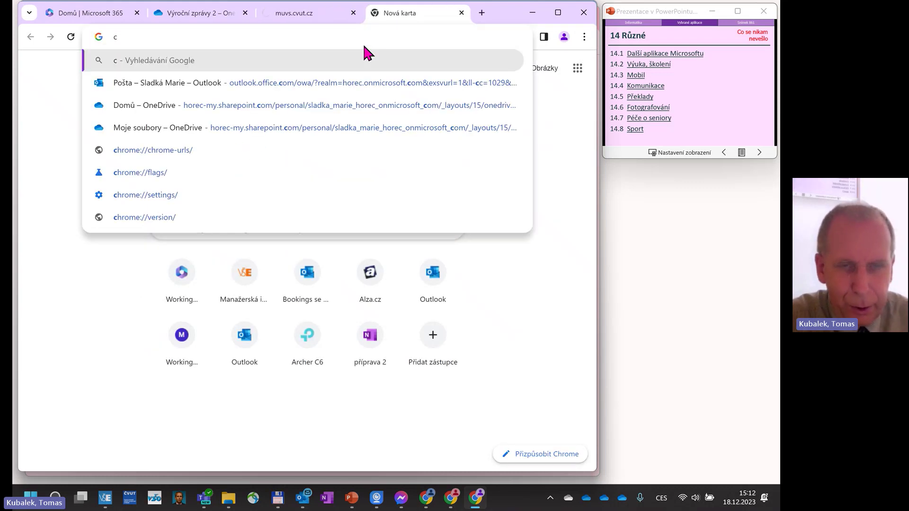
{"action": "type", "text": "vut.cz"}
{"action": "key", "text": "Return"}
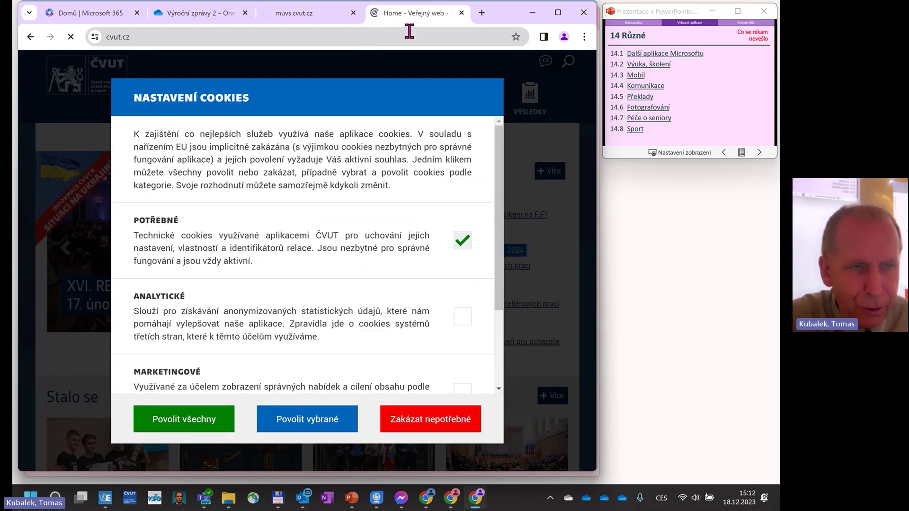
{"action": "left_click", "coordinate": [254, 43]}
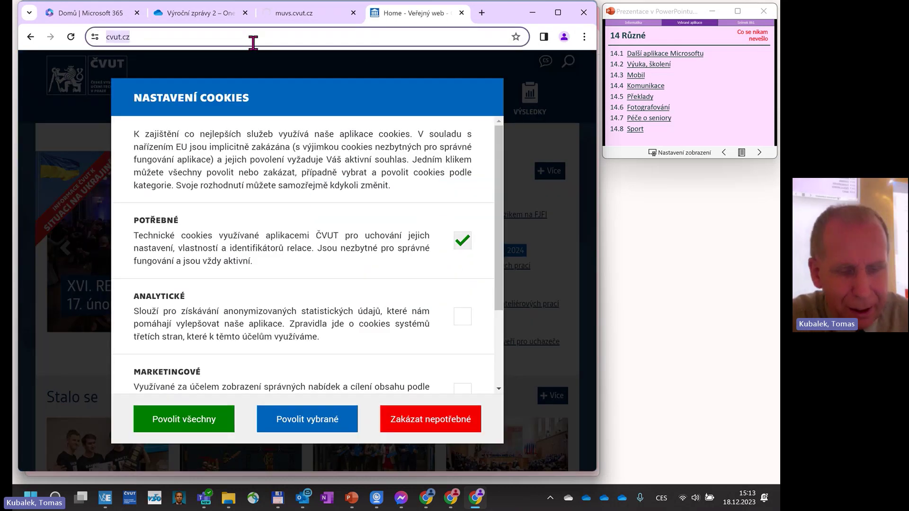
{"action": "type", "text": "muvs.v"}
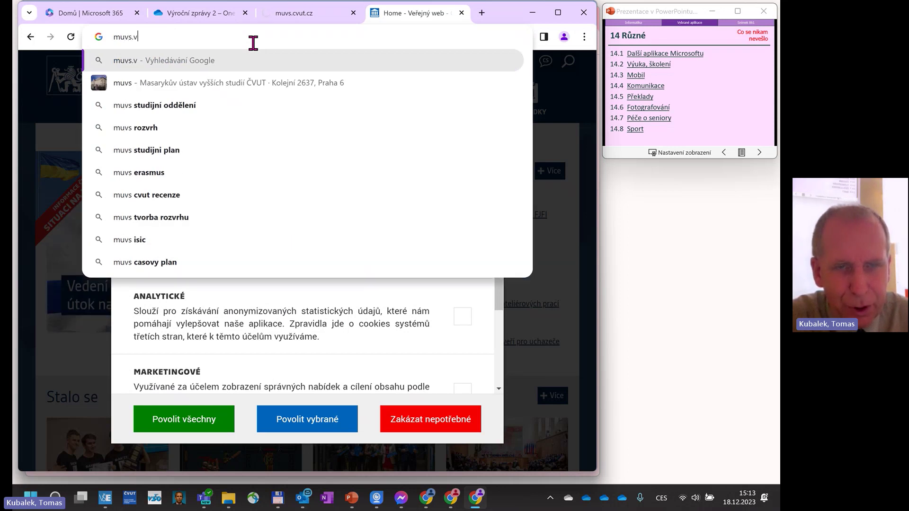
{"action": "key", "text": "BackSpace"}
{"action": "type", "text": "cvut.cz"}
{"action": "key", "text": "Return"}
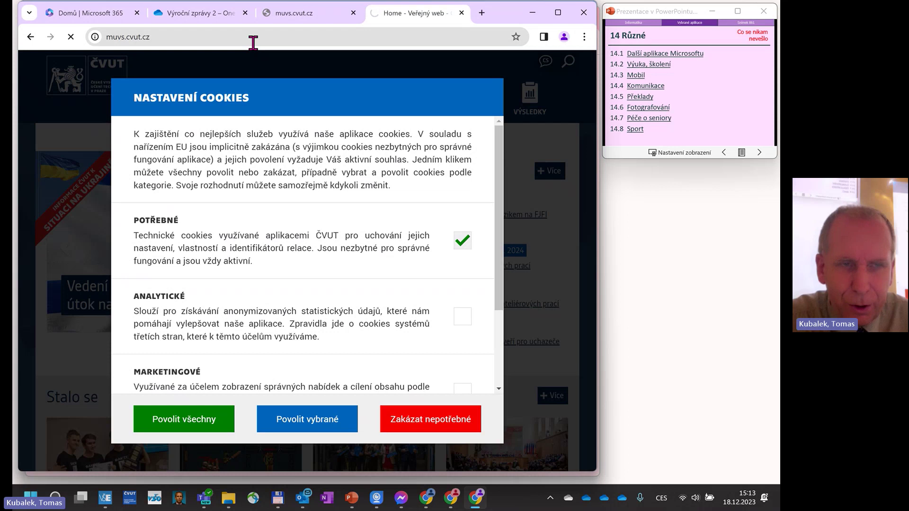
{"action": "left_click", "coordinate": [217, 12]}
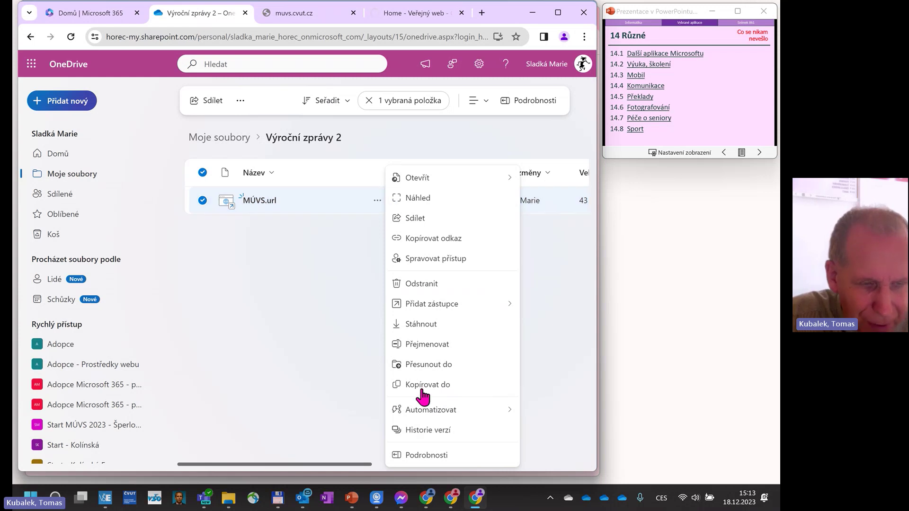
Delete MÚVS.url to the recycle bin and start a new web link (Přidat nový > Odkaz).
{"action": "left_click", "coordinate": [428, 287]}
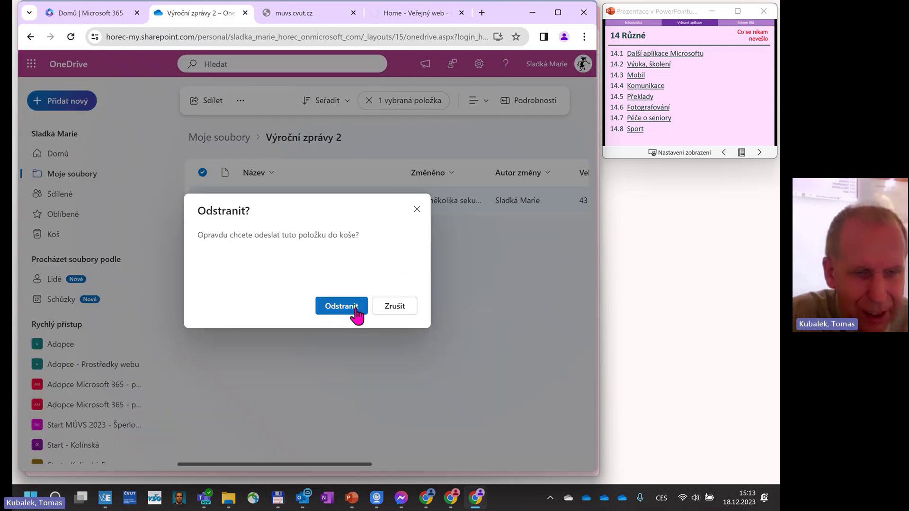
{"action": "left_click", "coordinate": [351, 308]}
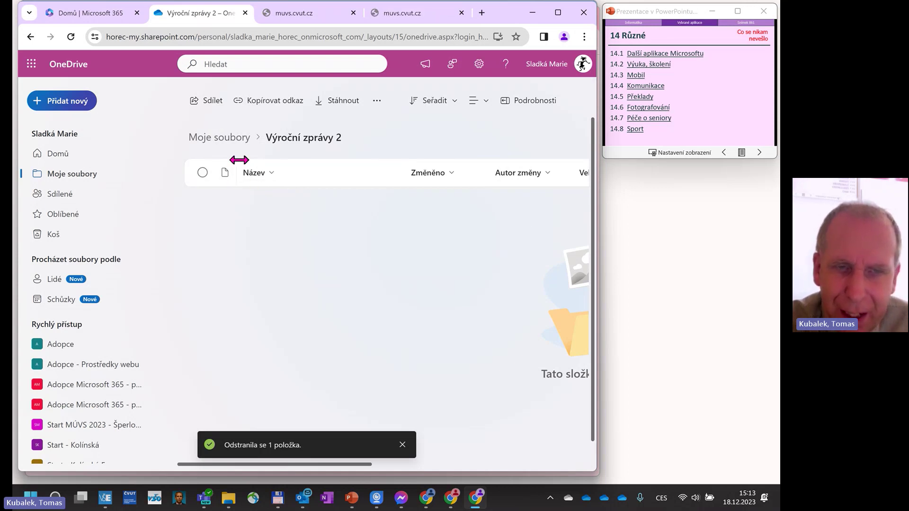
{"action": "left_click", "coordinate": [61, 101]}
{"action": "left_click", "coordinate": [121, 316]}
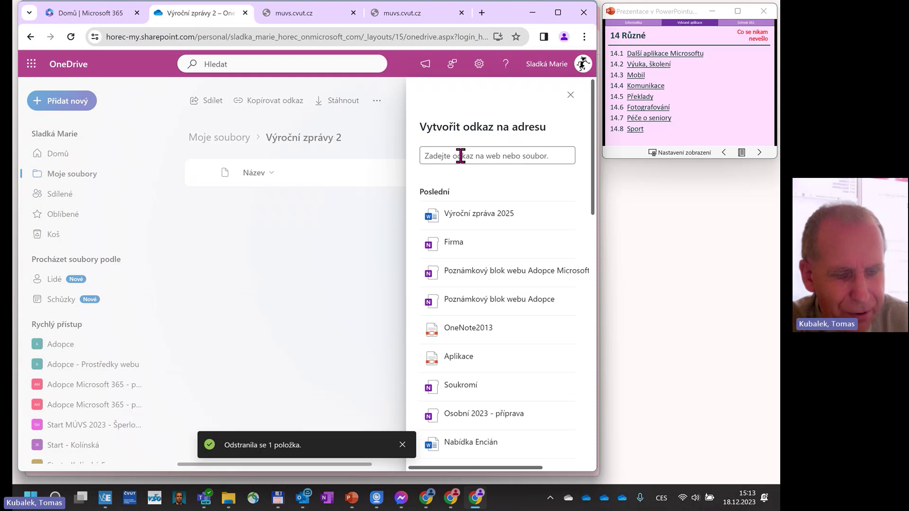
{"action": "left_click", "coordinate": [494, 157]}
{"action": "type", "text": "cvu"}
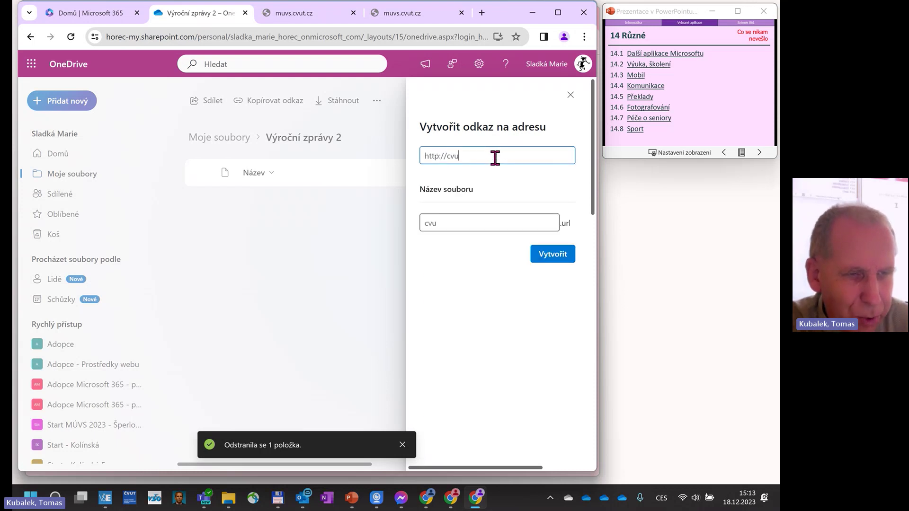
{"action": "type", "text": "t.cz"}
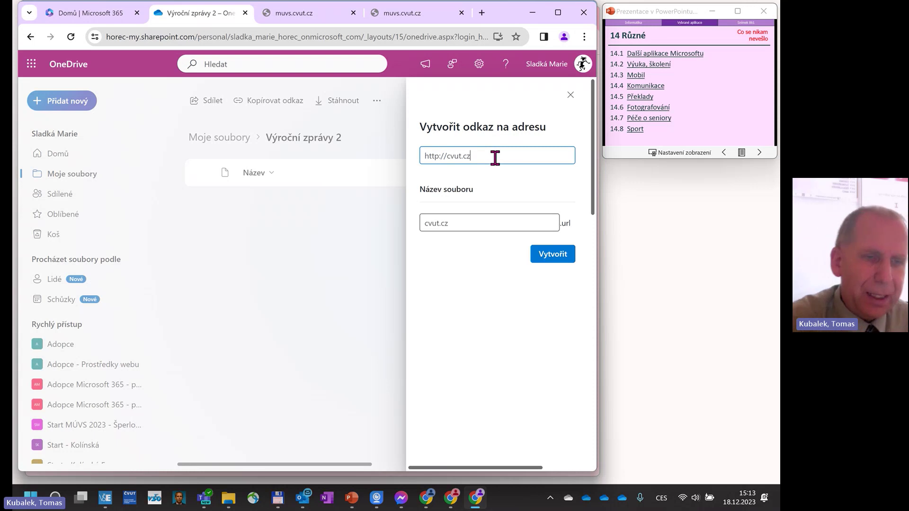
{"action": "left_click", "coordinate": [438, 157]}
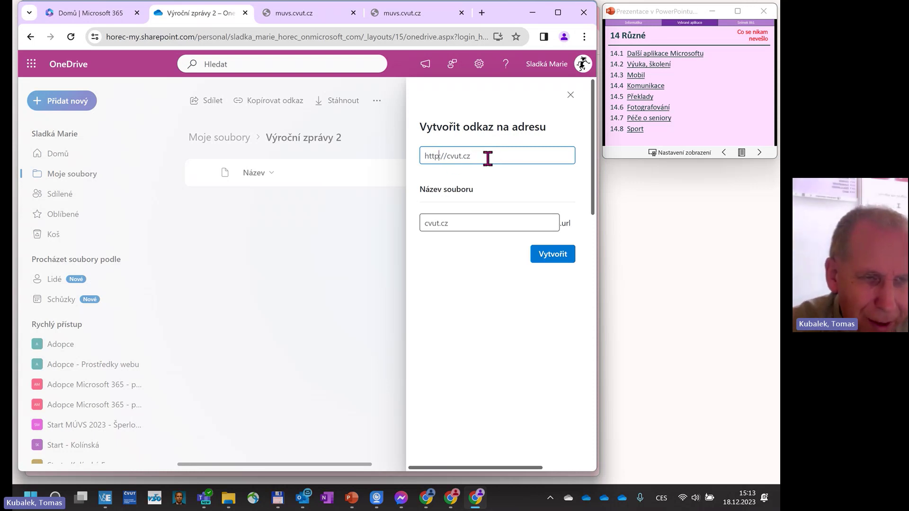
{"action": "type", "text": "s"}
{"action": "left_click", "coordinate": [467, 223]}
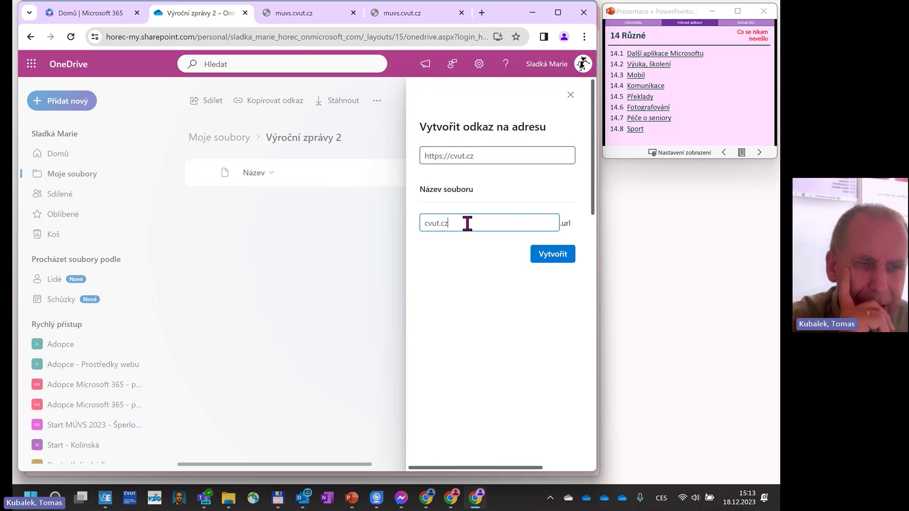
{"action": "left_click", "coordinate": [359, 217]}
{"action": "key", "text": "question"}
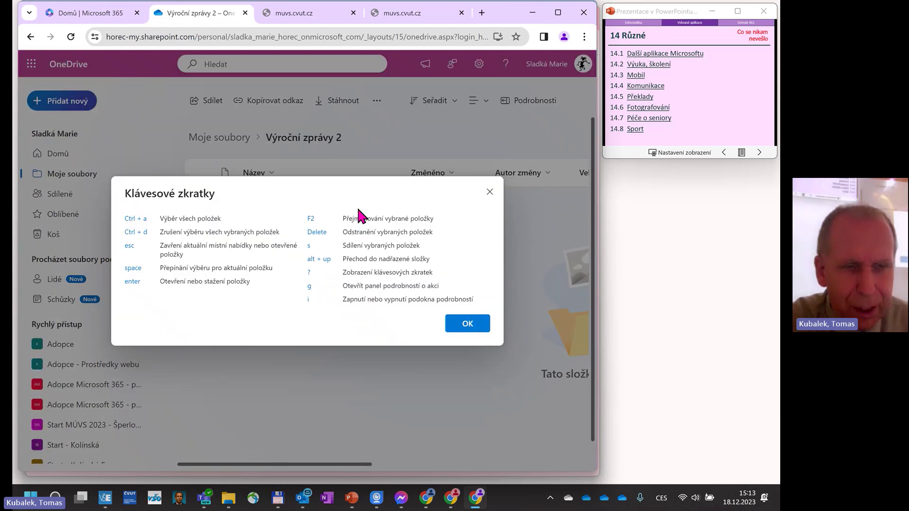
{"action": "left_click", "coordinate": [490, 192]}
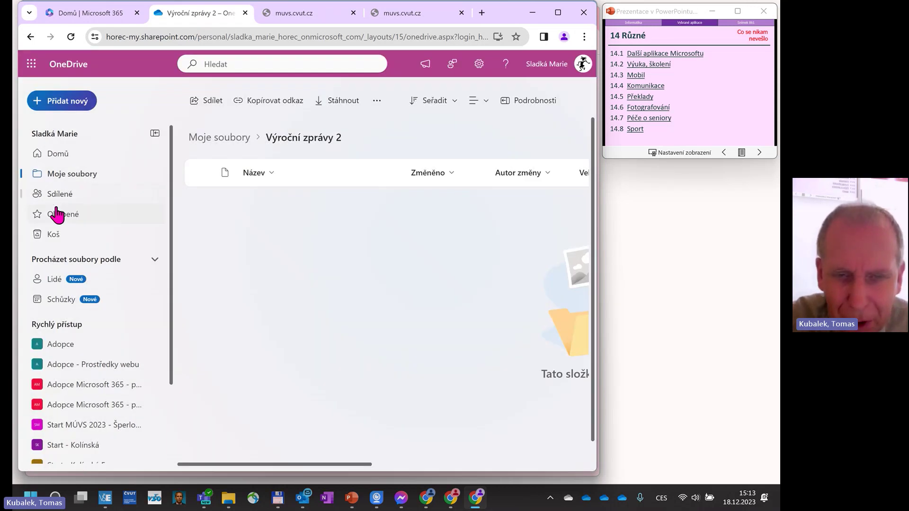
{"action": "left_click", "coordinate": [68, 101]}
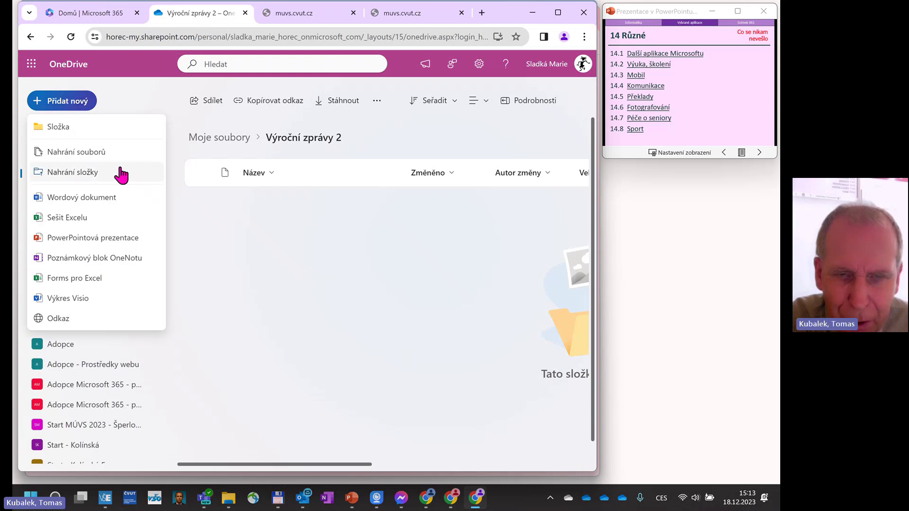
{"action": "left_click", "coordinate": [56, 326]}
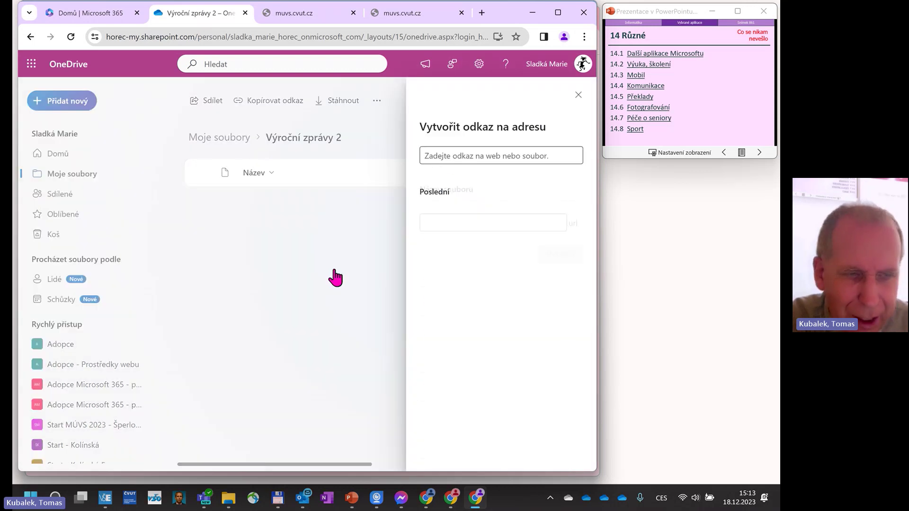
{"action": "left_click", "coordinate": [456, 156]}
{"action": "type", "text": "http://dvut"}
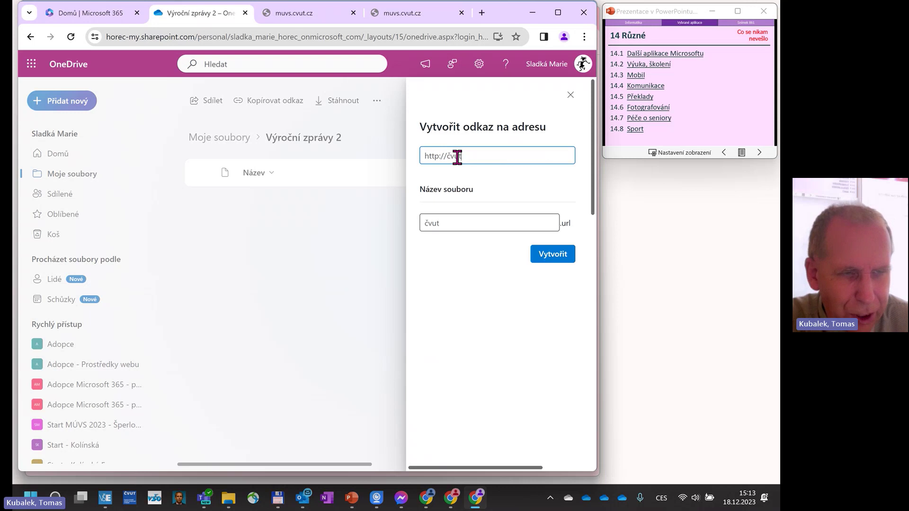
{"action": "type", "text": ".cz"}
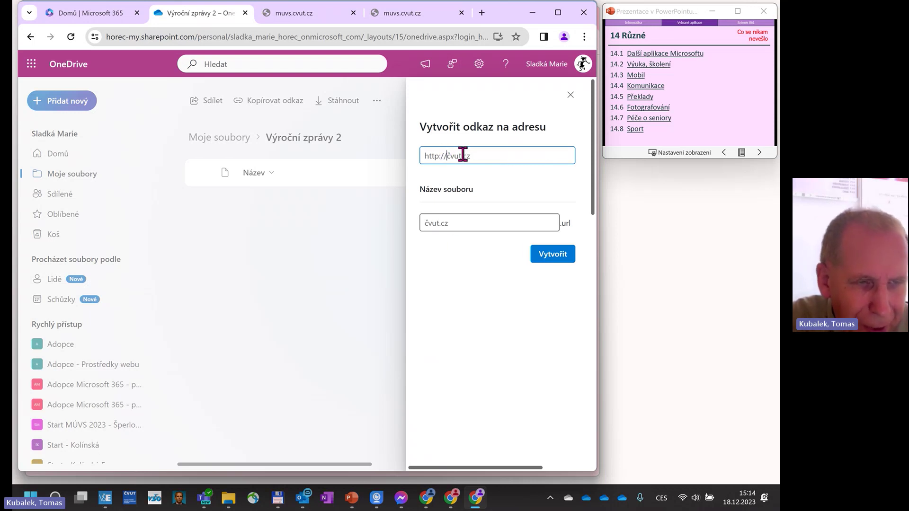
{"action": "key", "text": "Left"}
{"action": "key", "text": "Left"}
{"action": "key", "text": "Left"}
{"action": "key", "text": "Left"}
{"action": "key", "text": "Left"}
{"action": "key", "text": "Left"}
{"action": "key", "text": "BackSpace"}
{"action": "type", "text": "c"}
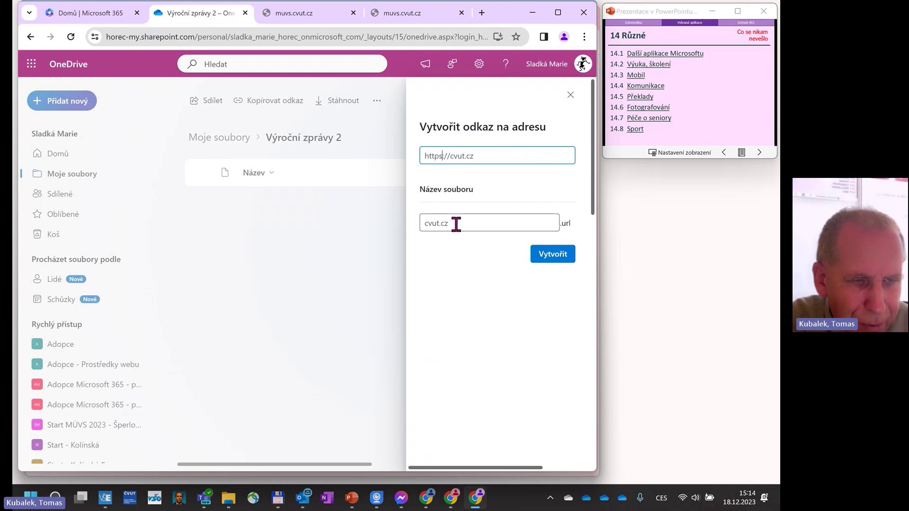
{"action": "left_click", "coordinate": [399, 229]}
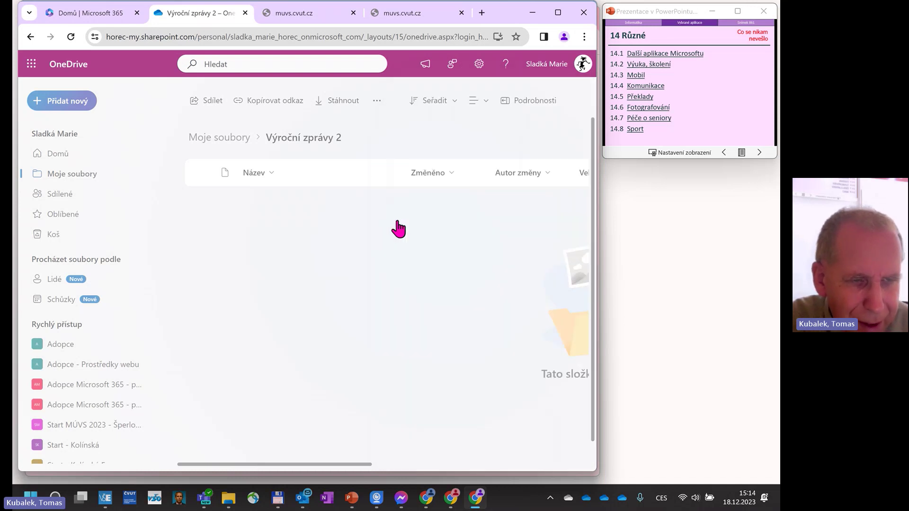
Open Oblíbené, then create a web link to cvut.cz via Přidat nový > Odkaz.
{"action": "left_click", "coordinate": [77, 219]}
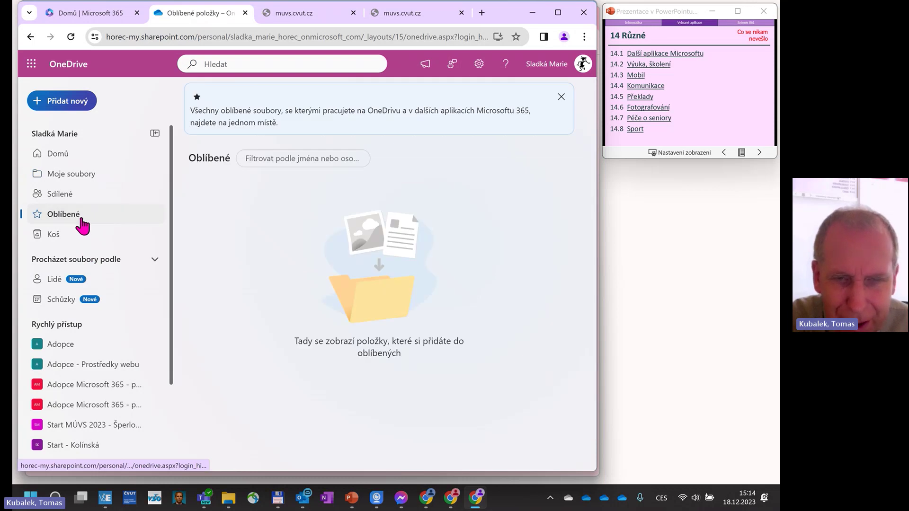
{"action": "left_click", "coordinate": [71, 102]}
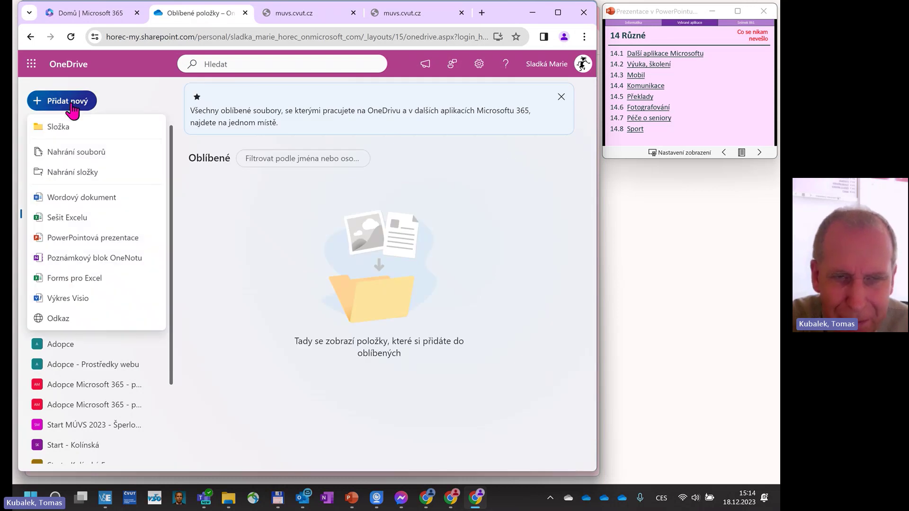
{"action": "left_click", "coordinate": [63, 318]}
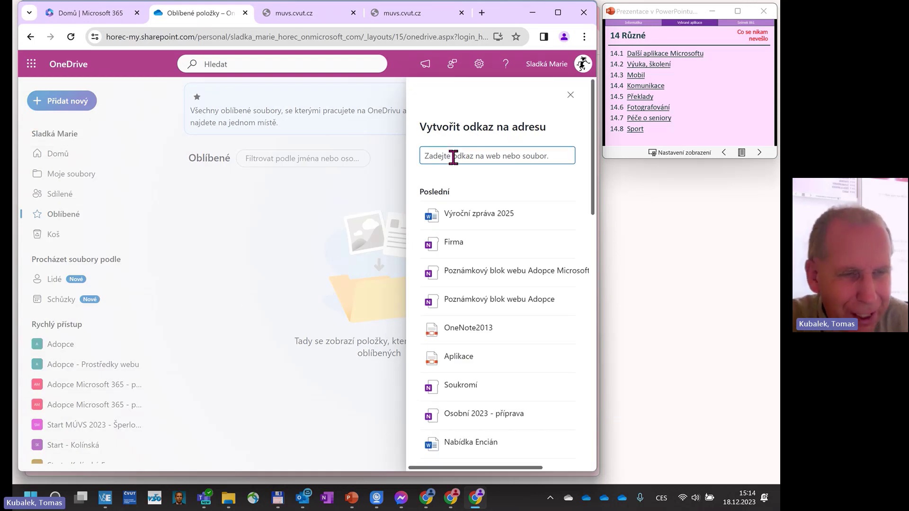
{"action": "type", "text": "c"}
{"action": "key", "text": "BackSpace"}
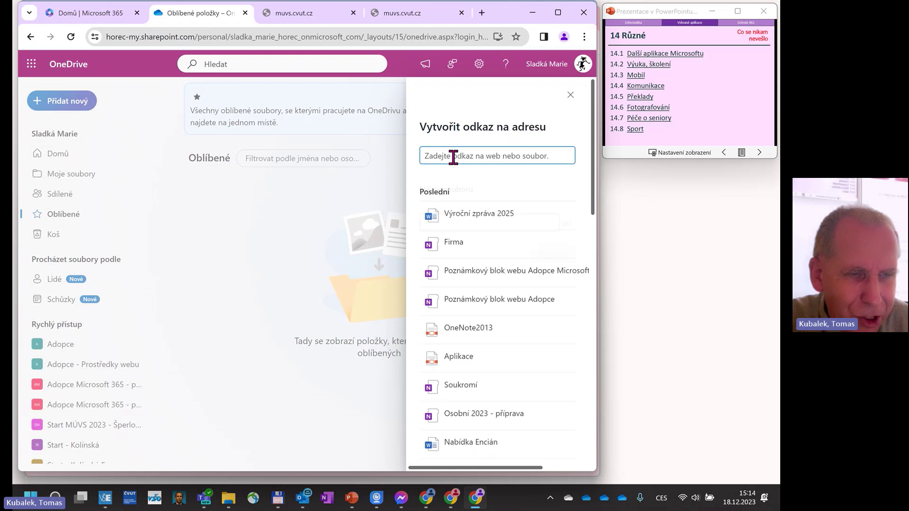
{"action": "type", "text": "cvut.cz"}
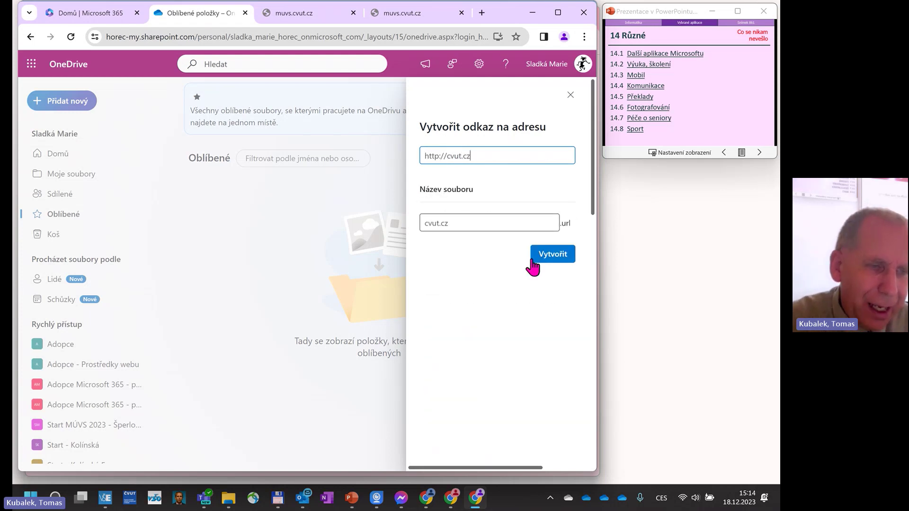
{"action": "left_click", "coordinate": [552, 254]}
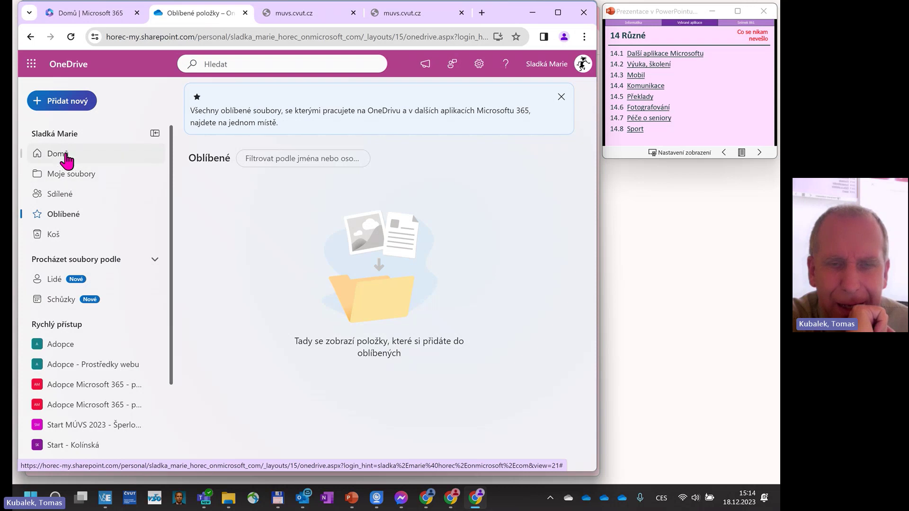
Go to Moje soubory, check the Výroční zprávy 2 folder, and open the cvut.cz.url link.
{"action": "left_click", "coordinate": [74, 178]}
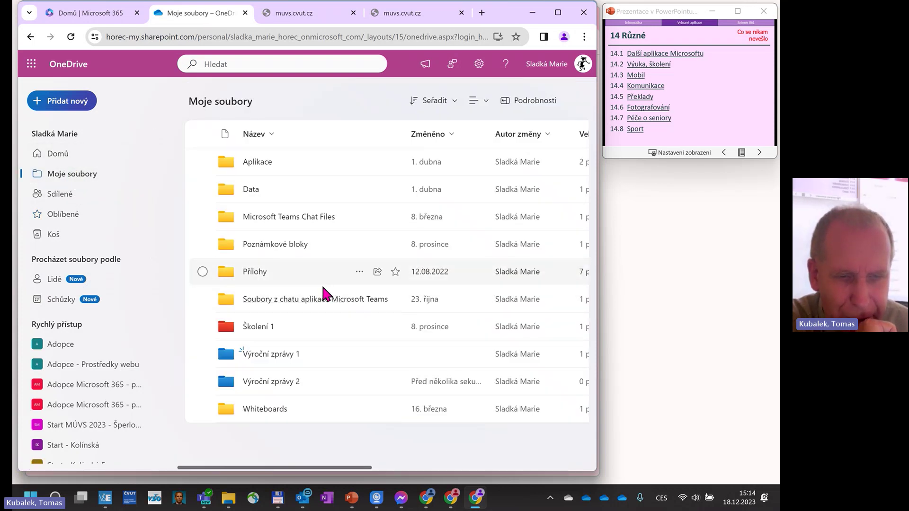
{"action": "left_click", "coordinate": [278, 383]}
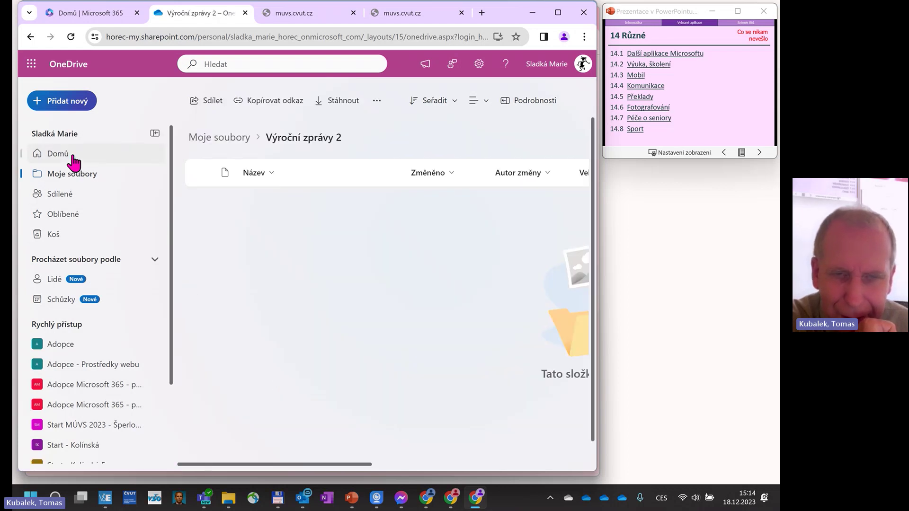
{"action": "left_click", "coordinate": [72, 38]}
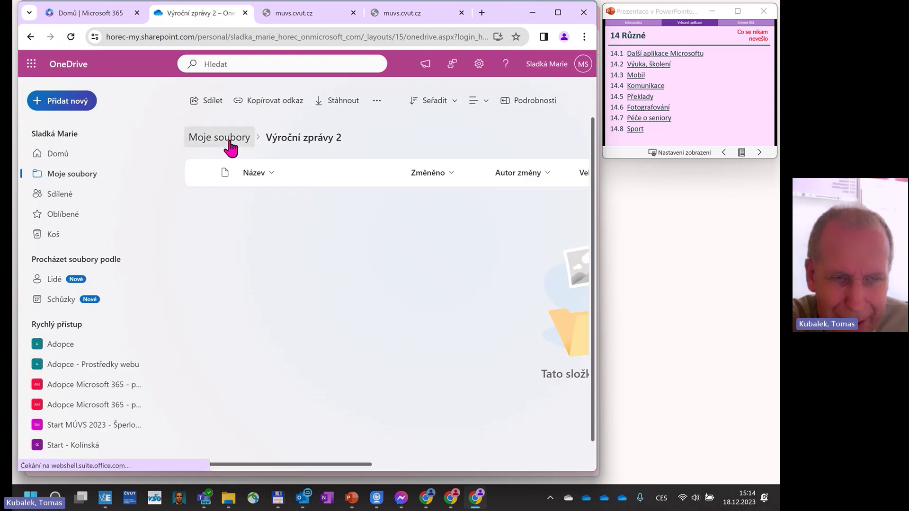
{"action": "left_click", "coordinate": [227, 138]}
{"action": "scroll", "coordinate": [322, 360], "scroll_direction": "down", "scroll_amount": 1}
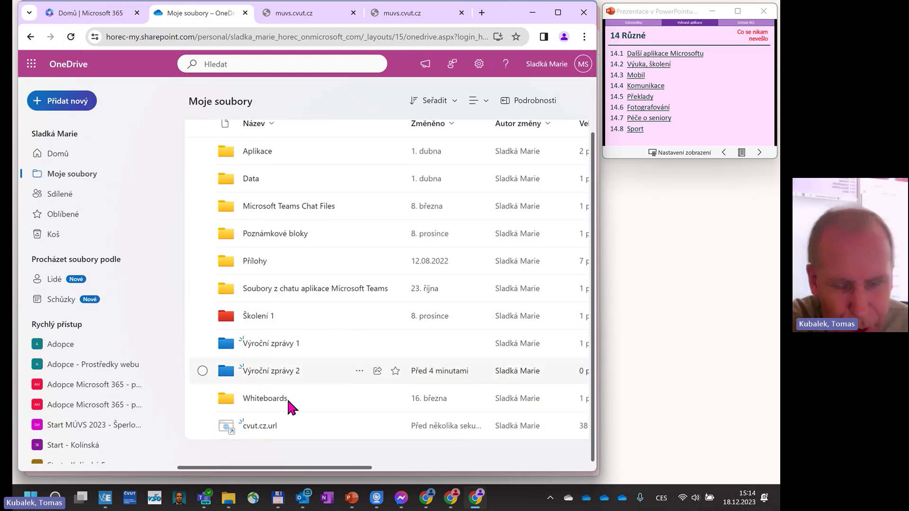
{"action": "left_click", "coordinate": [256, 427]}
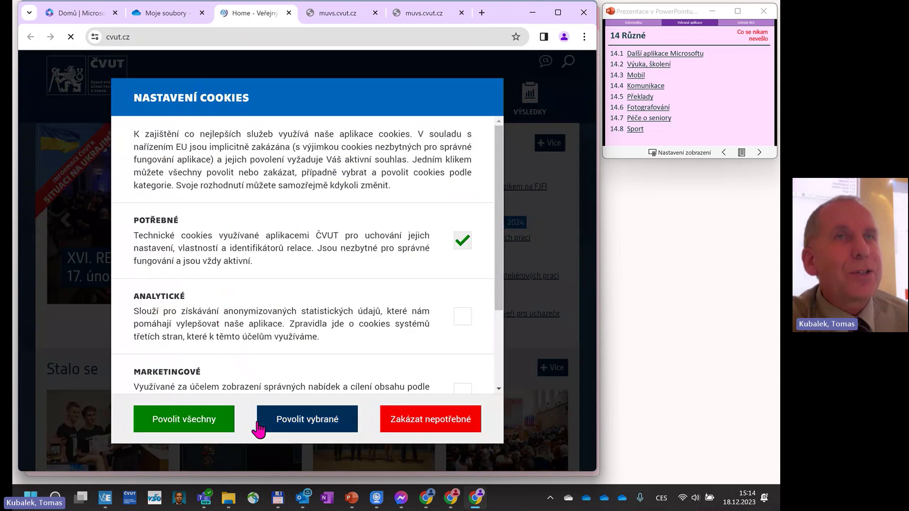
Close the cvut.cz tab, retry muvs.cvut.cz once, and close its tabs.
{"action": "left_click", "coordinate": [289, 13]}
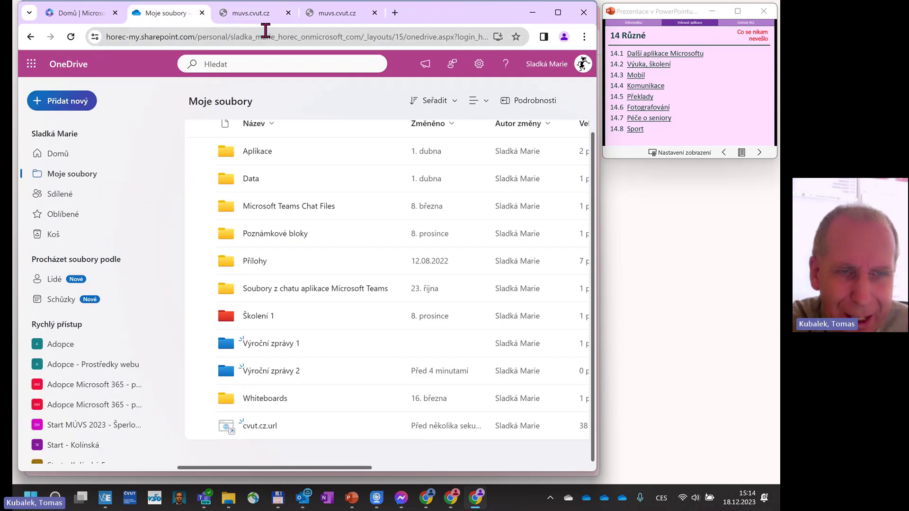
{"action": "left_click", "coordinate": [274, 15]}
{"action": "left_click", "coordinate": [217, 31]}
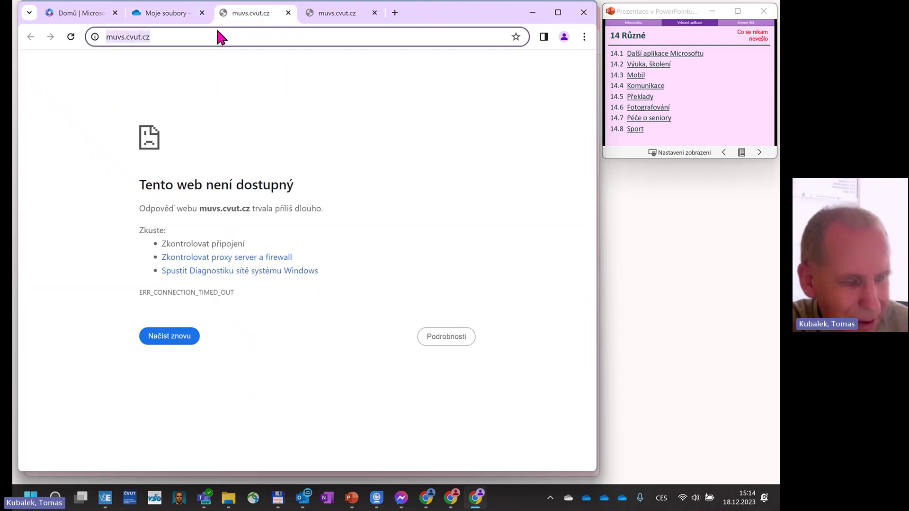
{"action": "key", "text": "Return"}
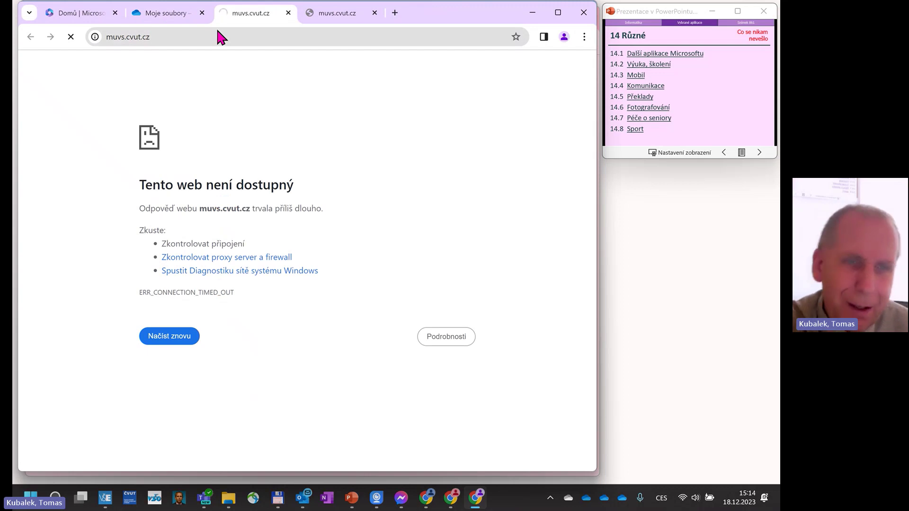
{"action": "left_click", "coordinate": [287, 13]}
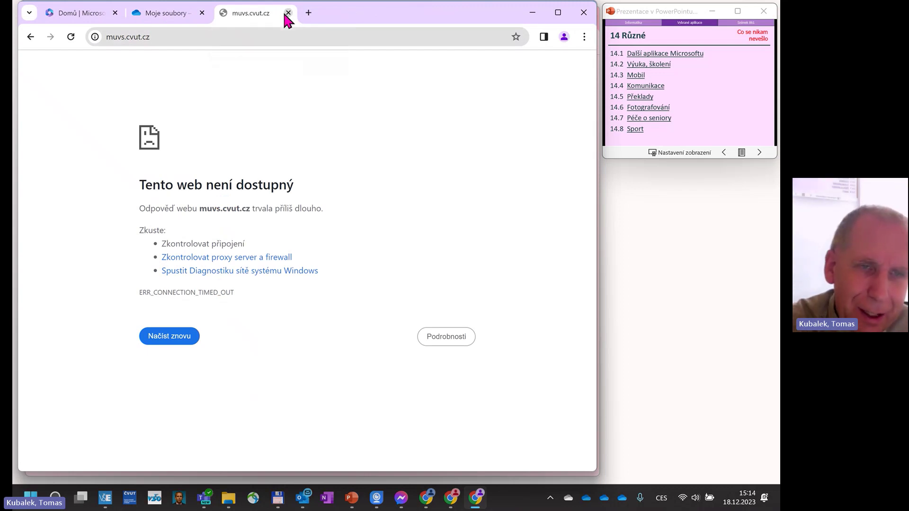
{"action": "left_click", "coordinate": [288, 12]}
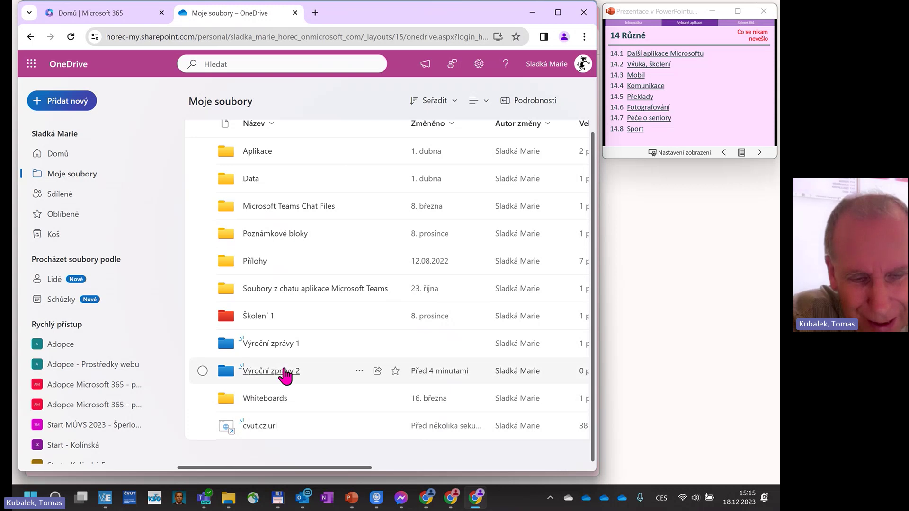
Open the Výroční zprávy 2 folder and add a new Wordový dokument.
{"action": "left_click", "coordinate": [270, 371]}
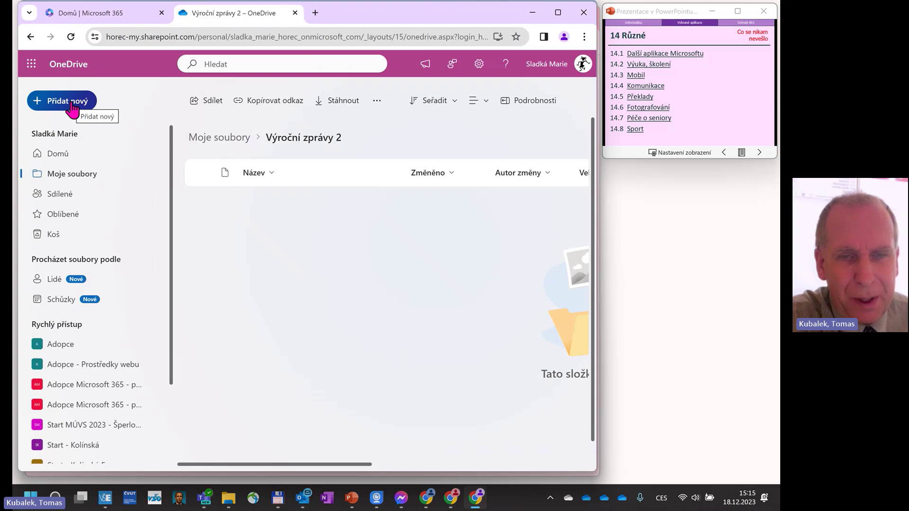
{"action": "left_click", "coordinate": [71, 107]}
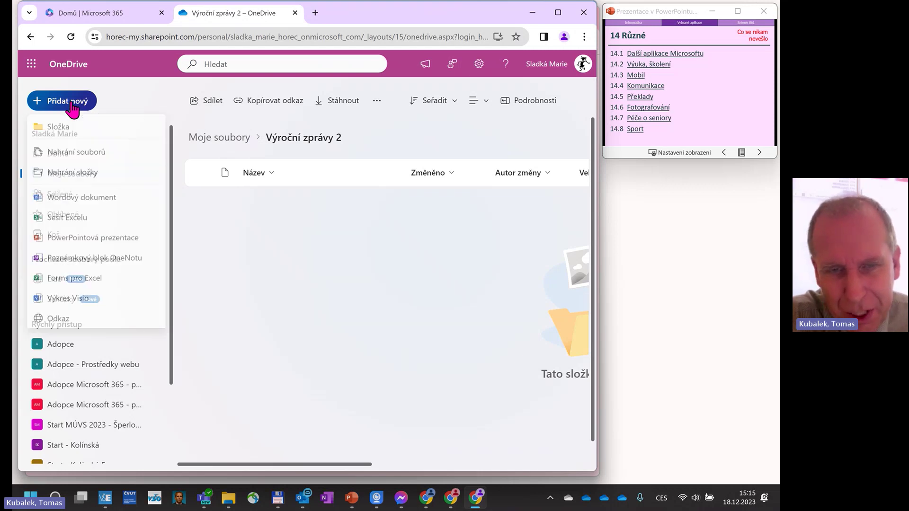
{"action": "left_click", "coordinate": [75, 198]}
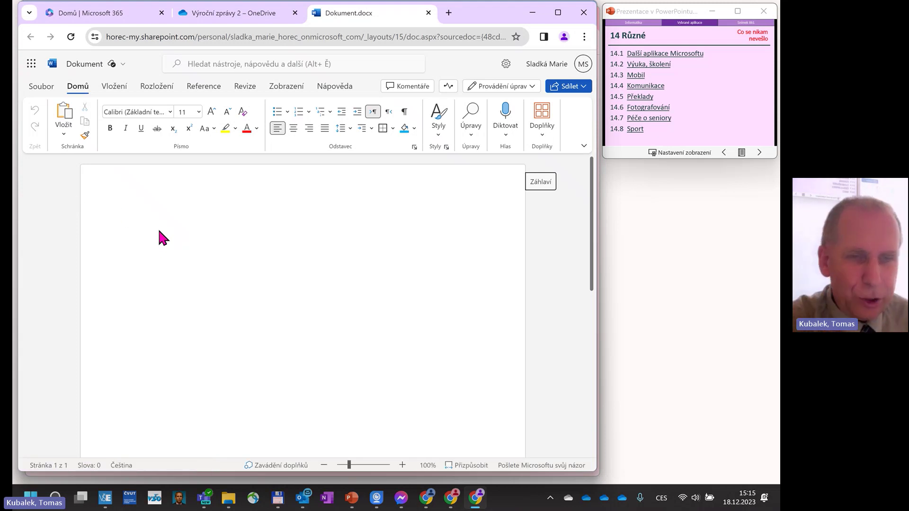
Rename the document to 'Výroční zpráva 2025'.
{"action": "left_click", "coordinate": [108, 66]}
{"action": "type", "text": "V"}
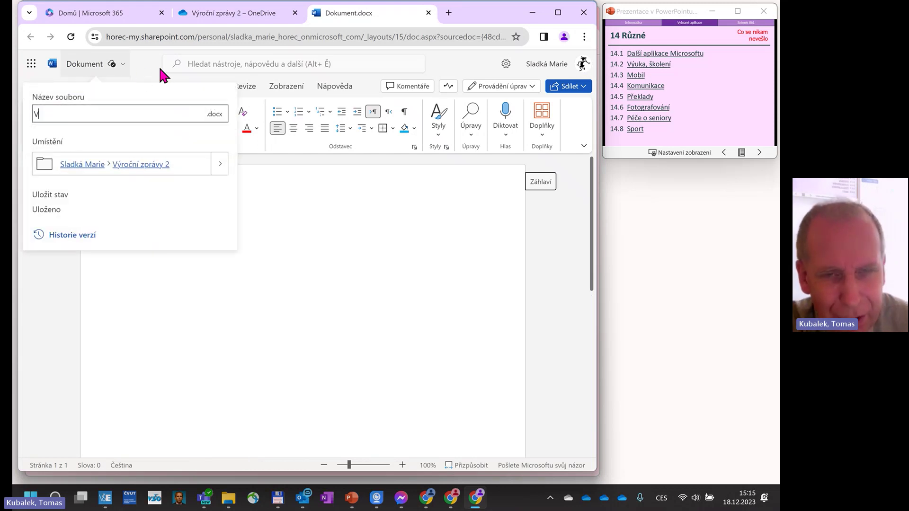
{"action": "type", "text": "ýroční zpráva "}
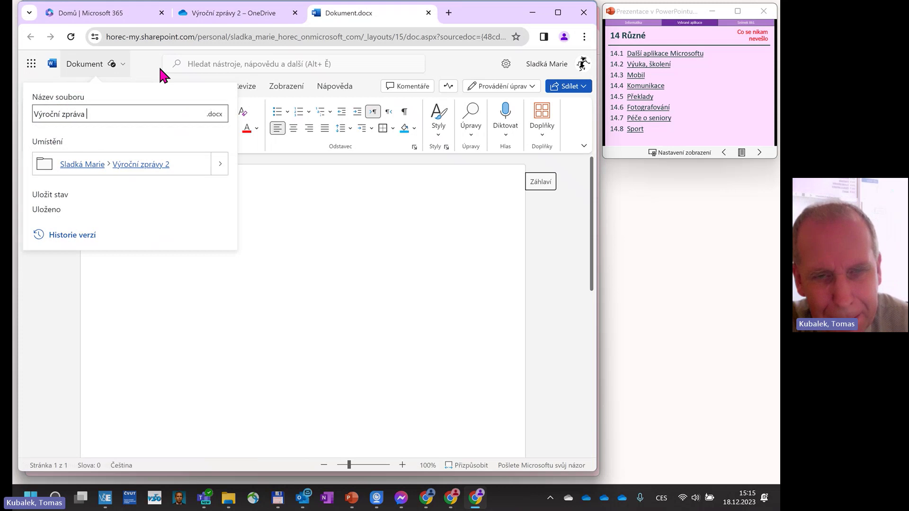
{"action": "type", "text": "2025"}
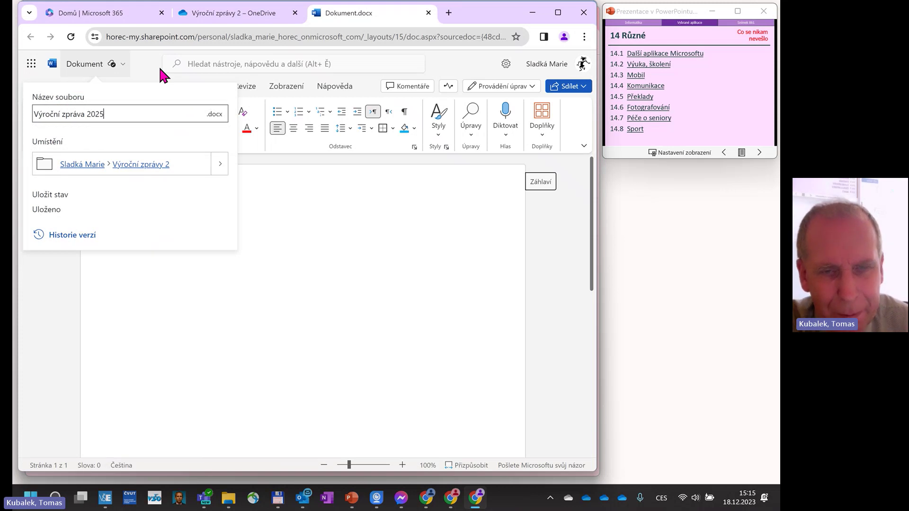
{"action": "key", "text": "Return"}
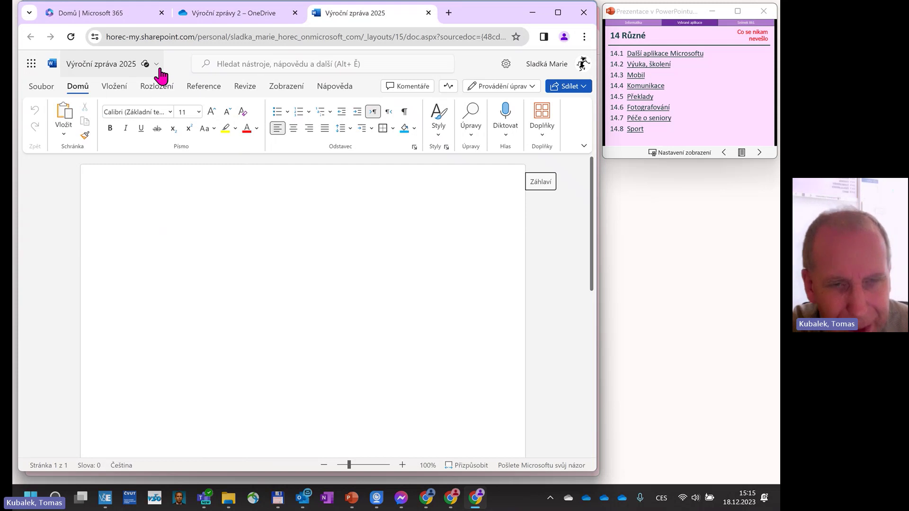
Type the opening sentence about several interesting projects realised in 2025, fixing typos.
{"action": "type", "text": "V roce "}
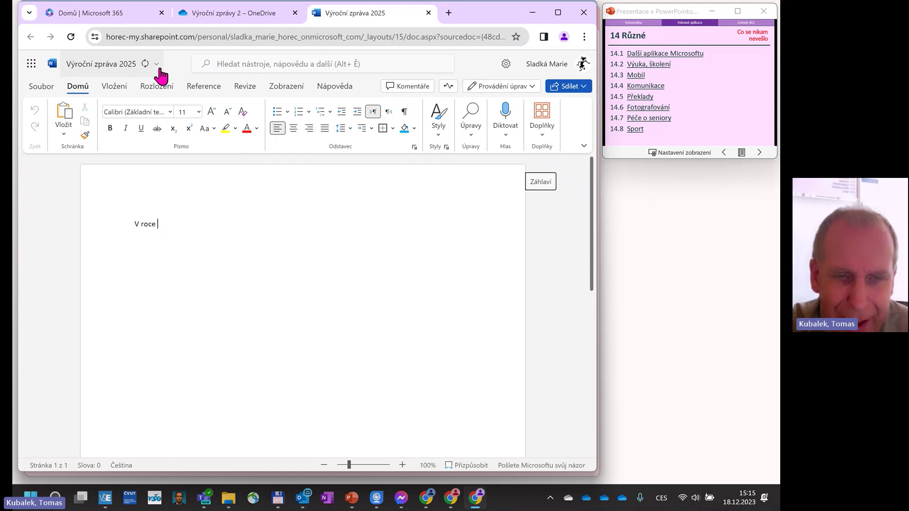
{"action": "type", "text": "2025"}
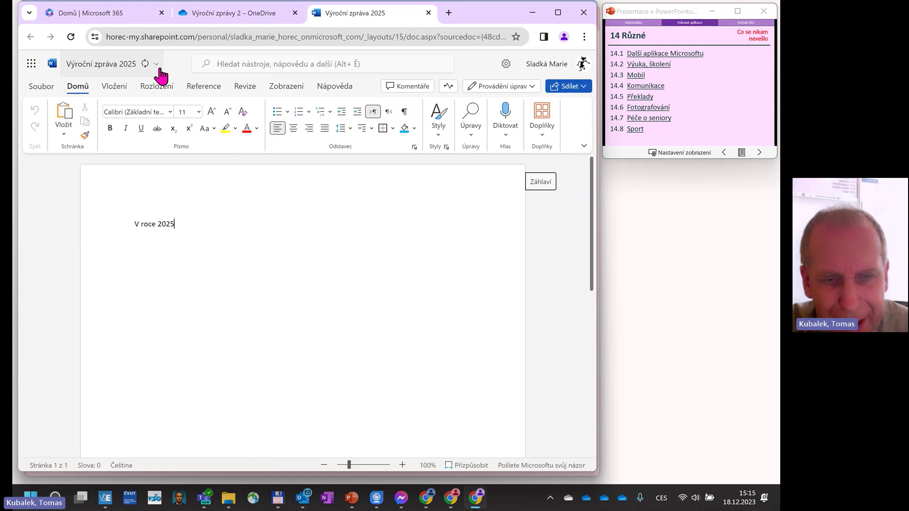
{"action": "type", "text": " jsme"}
{"action": "key", "text": "BackSpace"}
{"action": "key", "text": "BackSpace"}
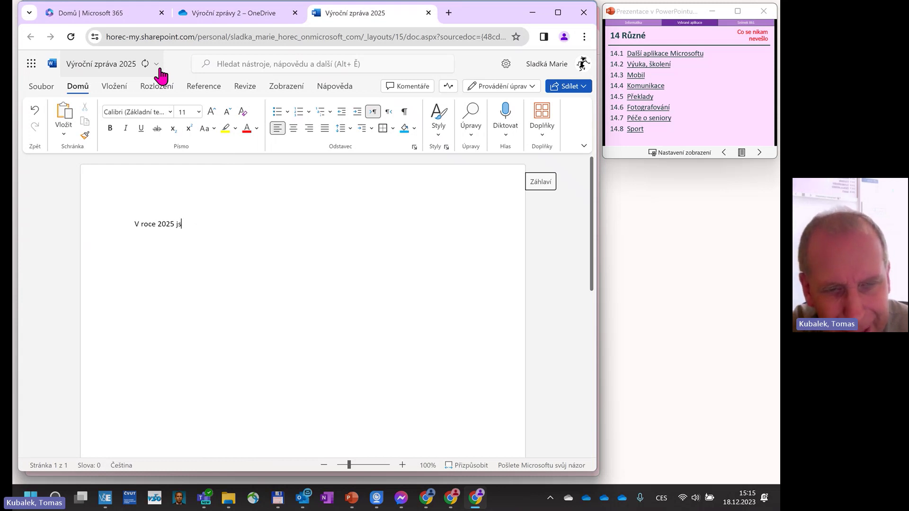
{"action": "type", "text": "me ra"}
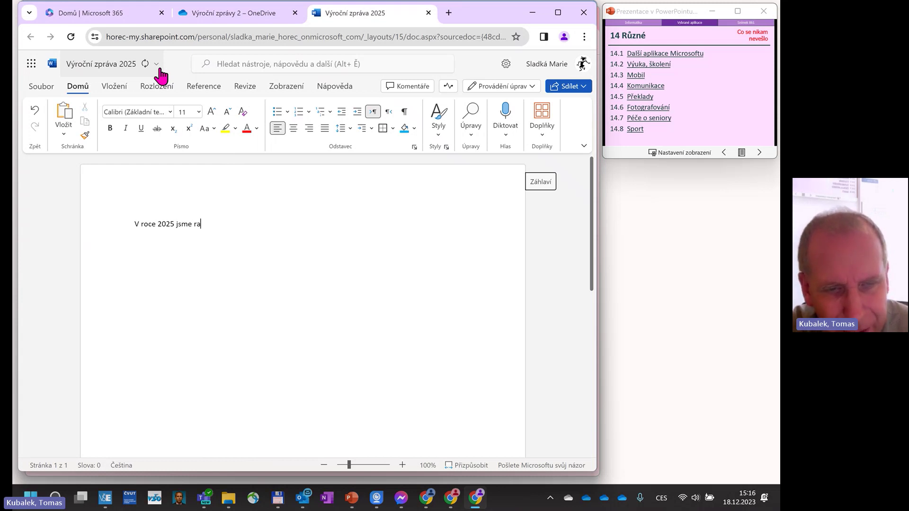
{"action": "key", "text": "BackSpace"}
{"action": "type", "text": "eal"}
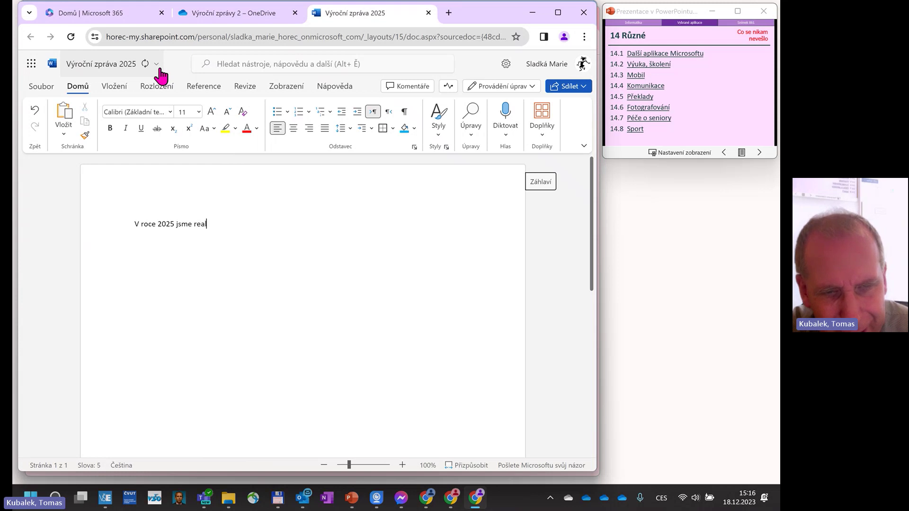
{"action": "type", "text": "izol"}
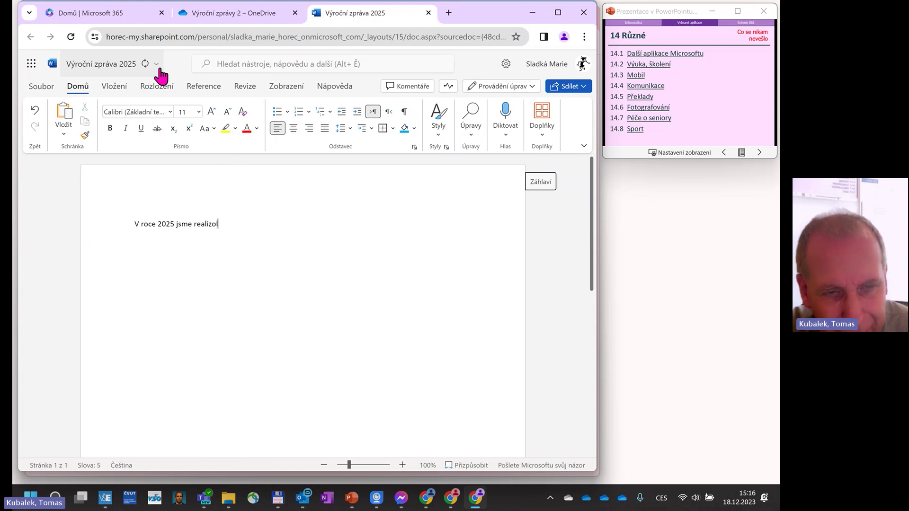
{"action": "key", "text": "BackSpace"}
{"action": "type", "text": "val"}
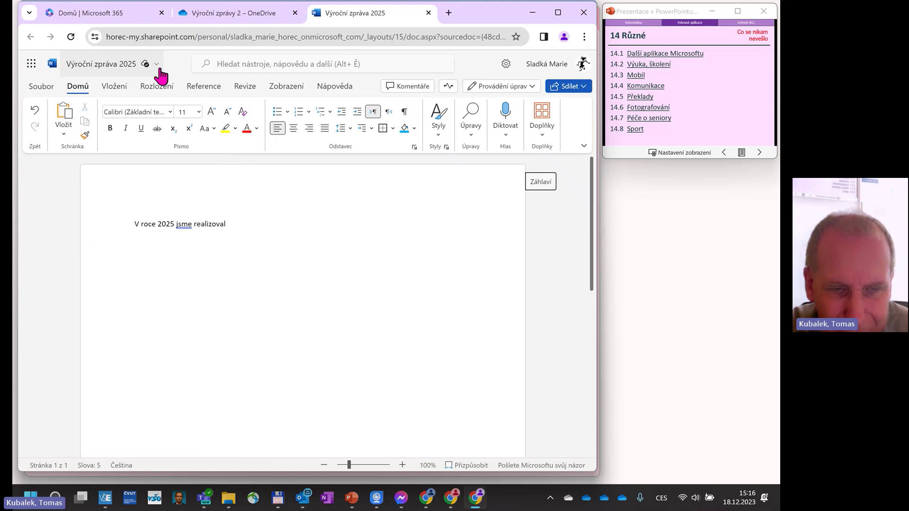
{"action": "type", "text": "y "}
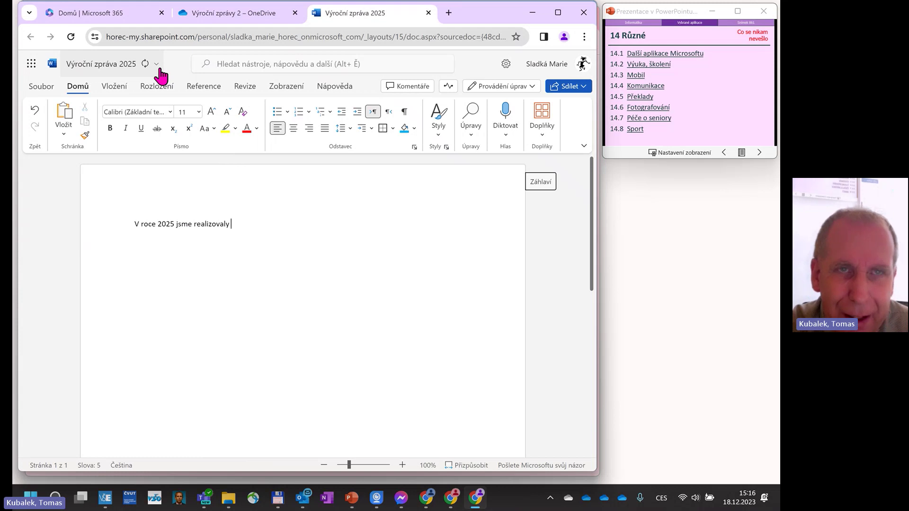
{"action": "type", "text": "několik z"}
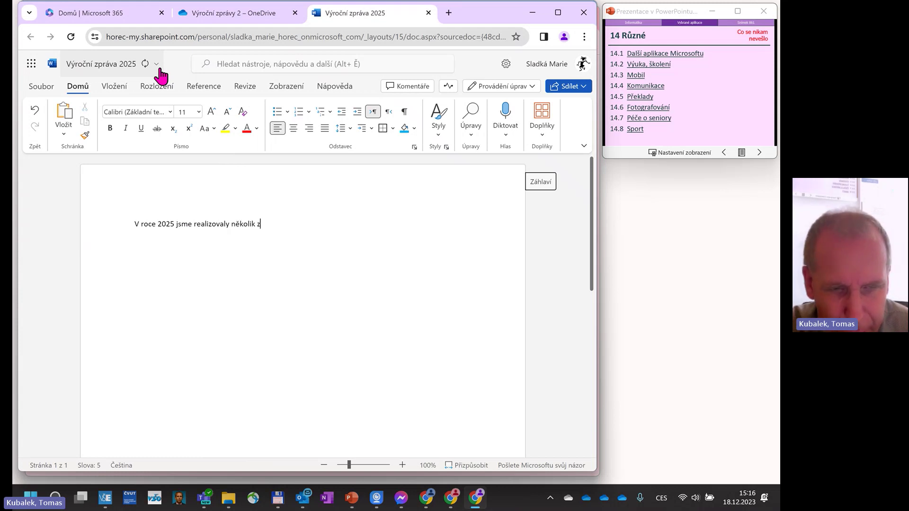
{"action": "type", "text": "ajímavýc"}
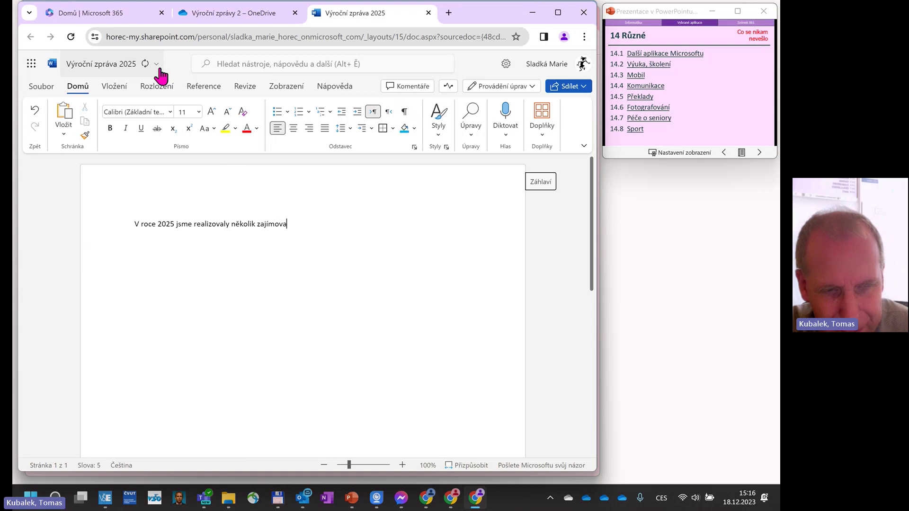
{"action": "key", "text": "BackSpace"}
{"action": "key", "text": "BackSpace"}
{"action": "key", "text": "BackSpace"}
{"action": "key", "text": "BackSpace"}
{"action": "type", "text": "avých projektů."}
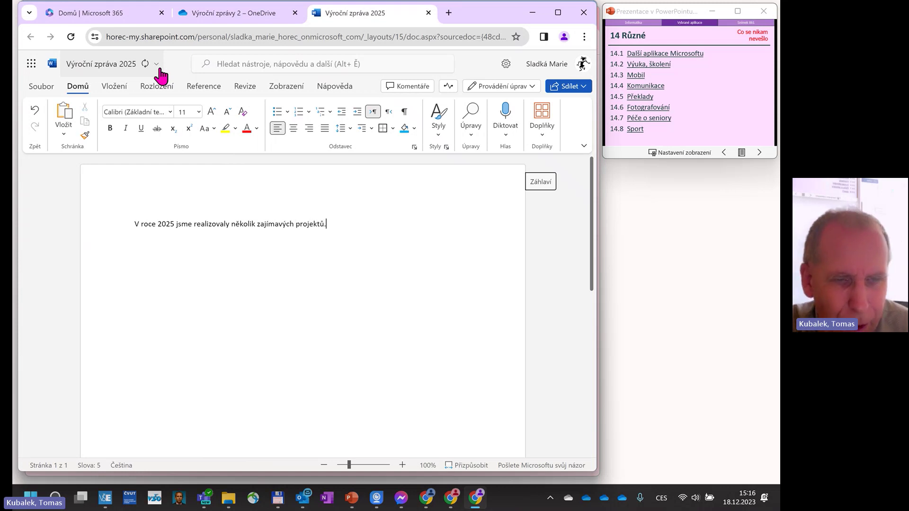
{"action": "key", "text": "Return"}
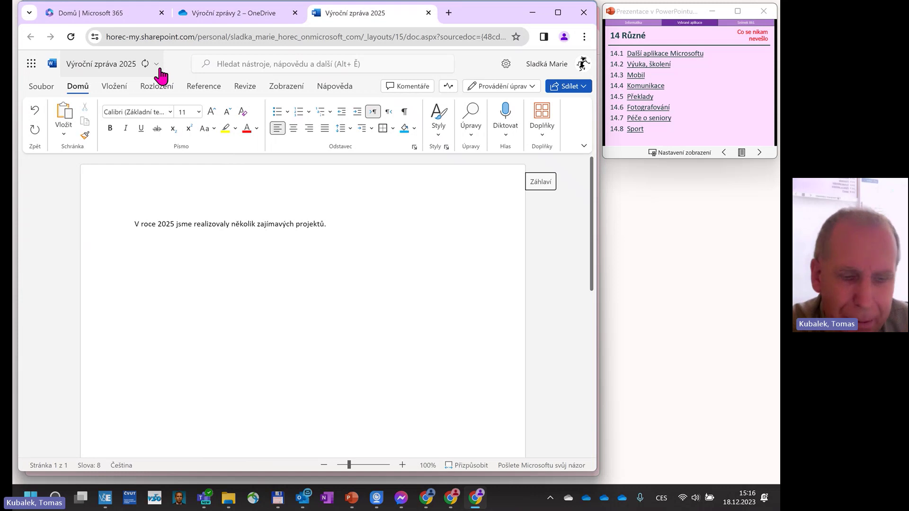
Add 'Např. Jsme rekonstruovali zasedací místnost.' as the second line and put the cursor after J.
{"action": "type", "text": "N"}
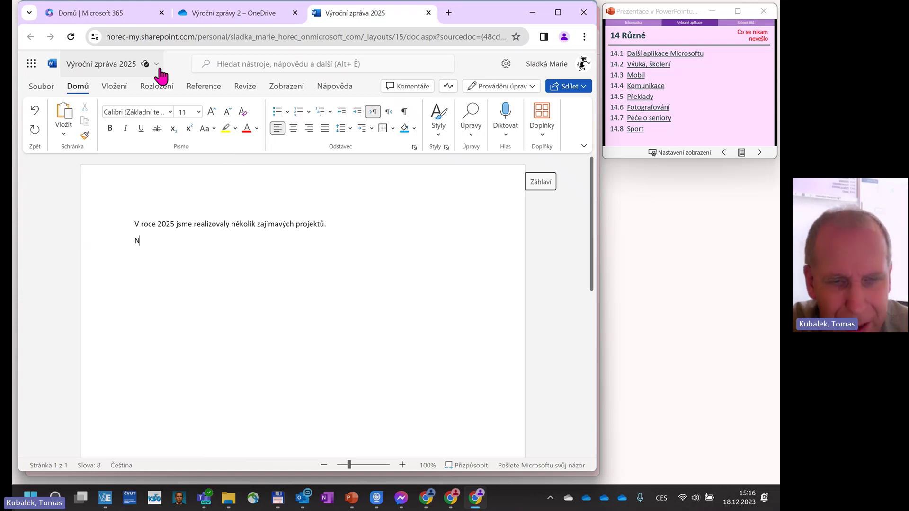
{"action": "type", "text": "apř. Jsem reko"}
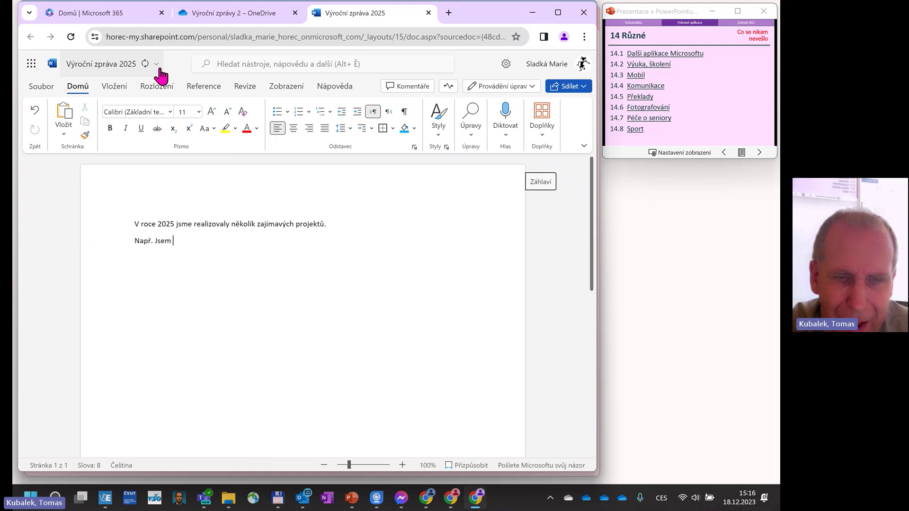
{"action": "key", "text": "BackSpace"}
{"action": "key", "text": "BackSpace"}
{"action": "key", "text": "BackSpace"}
{"action": "key", "text": "BackSpace"}
{"action": "key", "text": "BackSpace"}
{"action": "key", "text": "BackSpace"}
{"action": "key", "text": "BackSpace"}
{"action": "key", "text": "BackSpace"}
{"action": "key", "text": "BackSpace"}
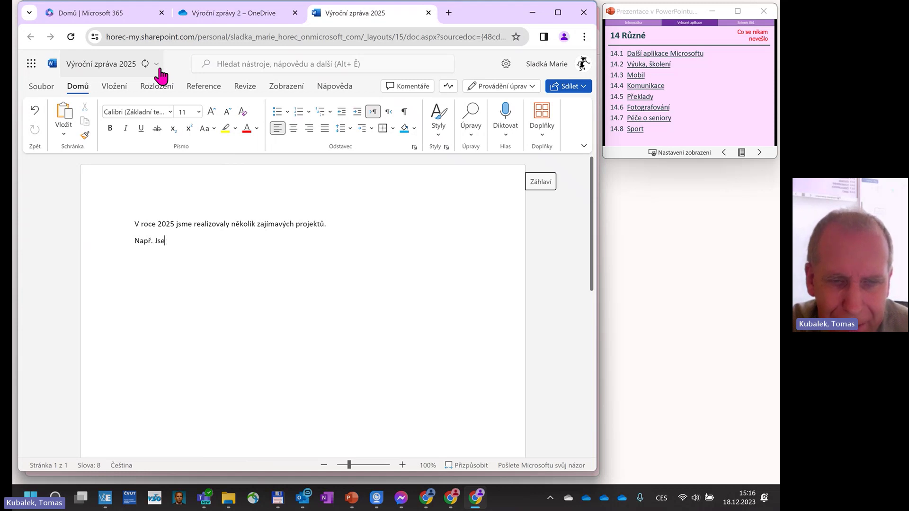
{"action": "type", "text": "Jsme "}
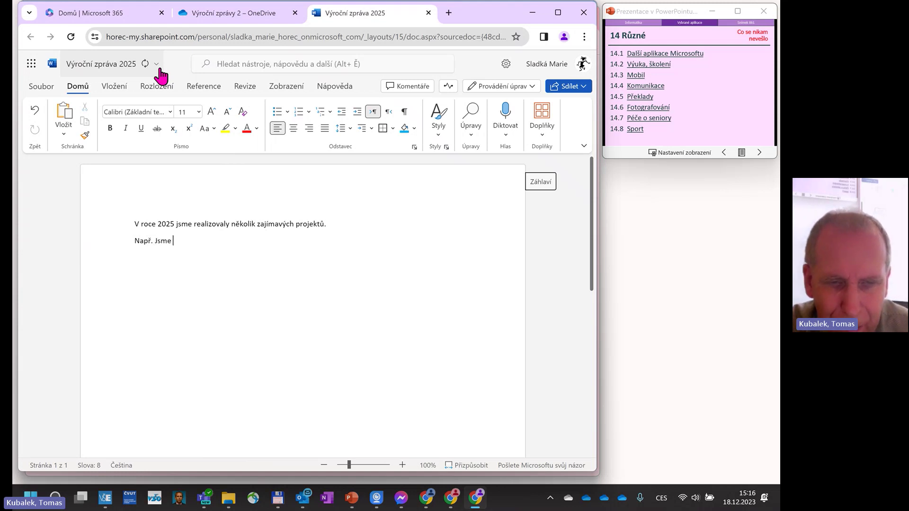
{"action": "type", "text": "rekonst"}
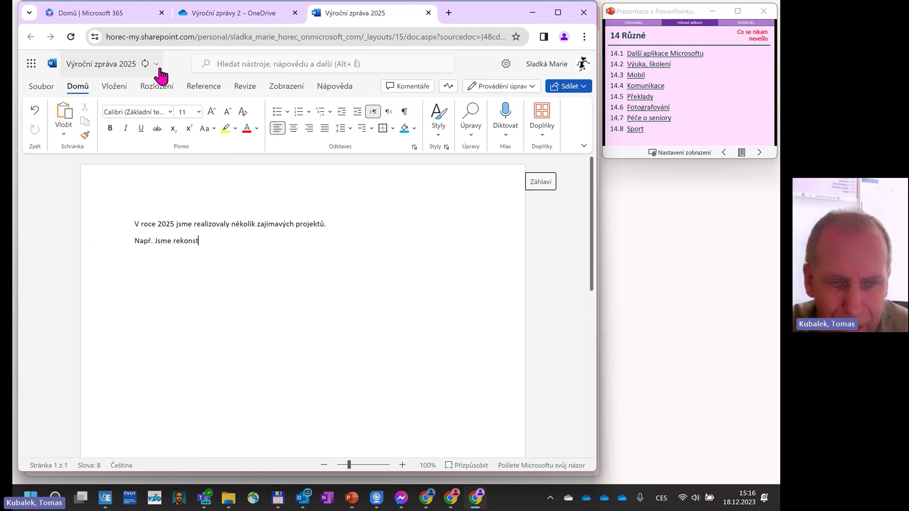
{"action": "type", "text": "ruovali "}
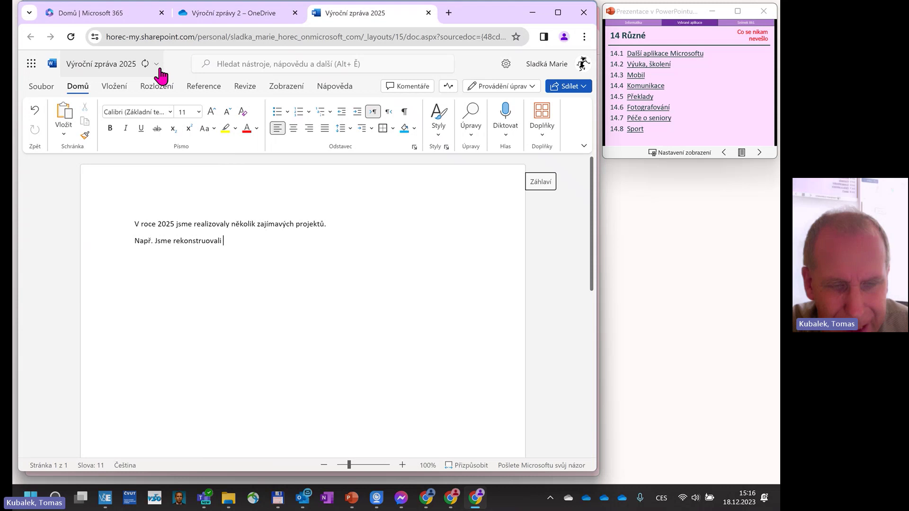
{"action": "type", "text": "zasedací"}
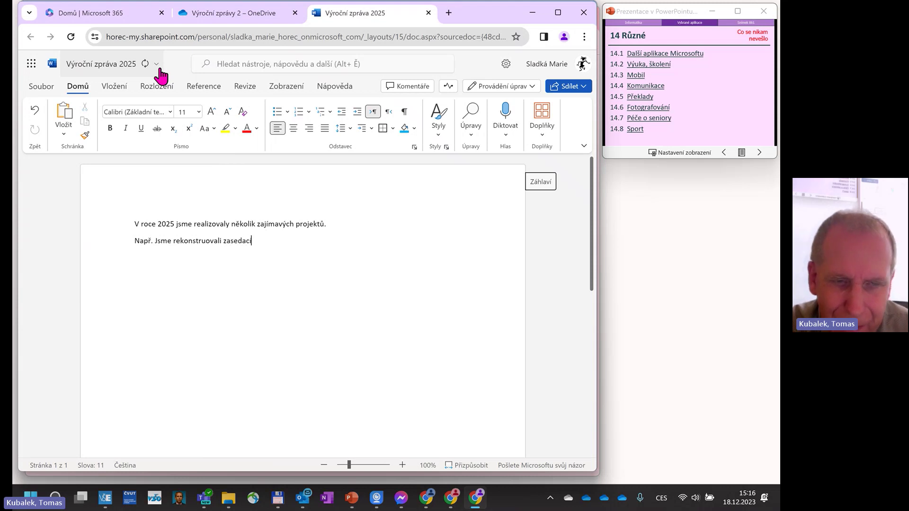
{"action": "type", "text": " místnost."}
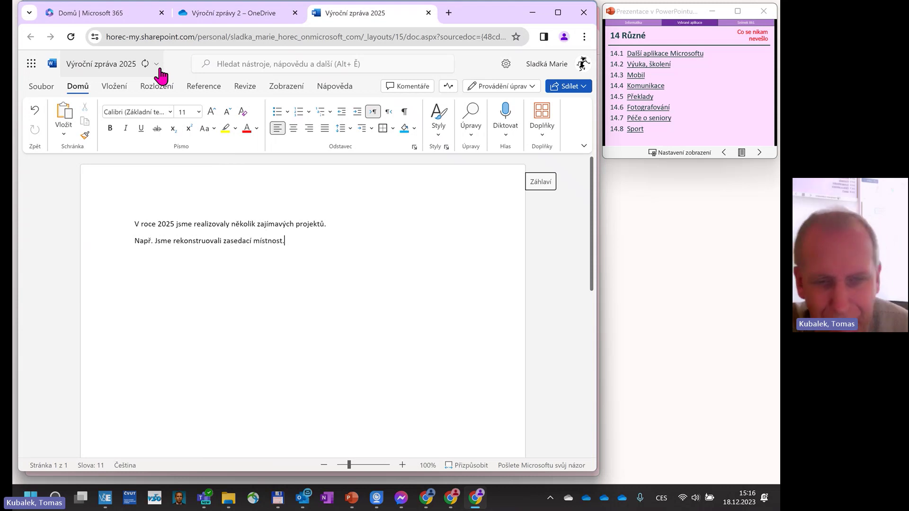
{"action": "left_click", "coordinate": [158, 240]}
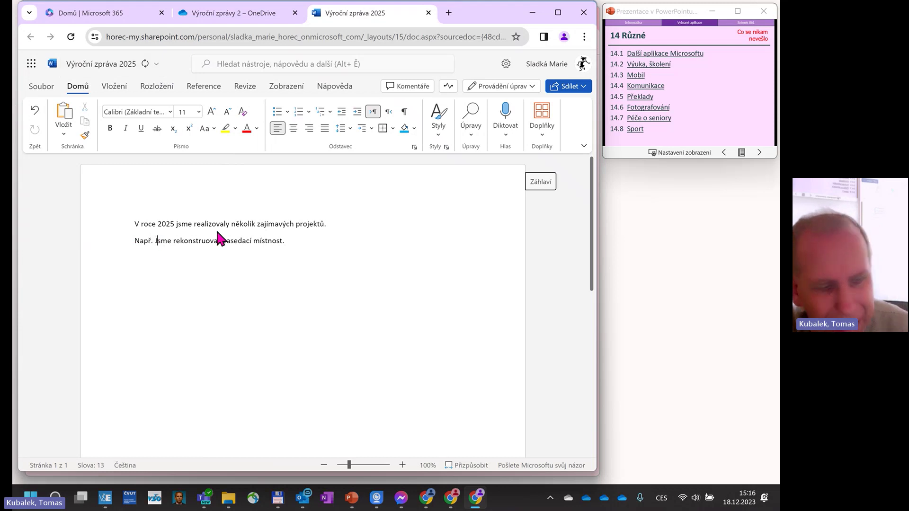
Replace the capital J of 'Jsme' with a lowercase j.
{"action": "key", "text": "BackSpace"}
{"action": "type", "text": "j"}
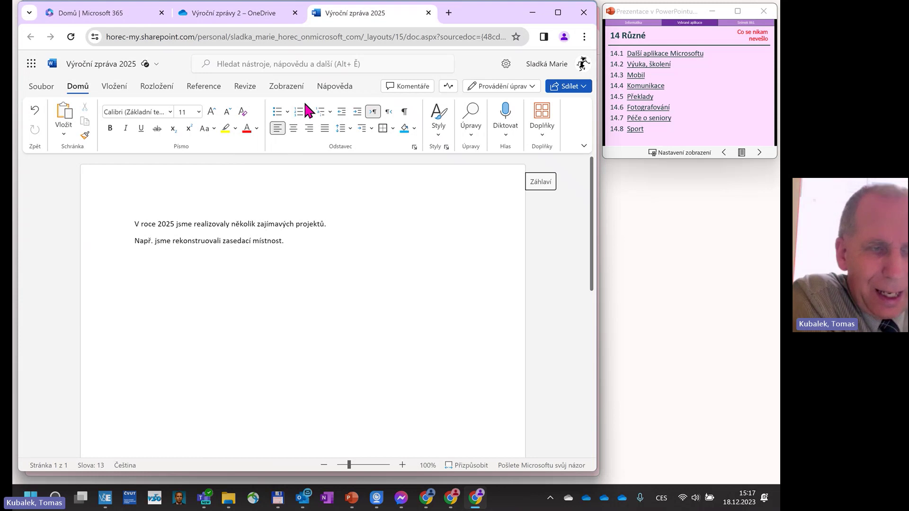
Share with the colleague as Může revidovat, adding the message 'Prosím o kontrolu dokumentu.'.
{"action": "left_click", "coordinate": [581, 89]}
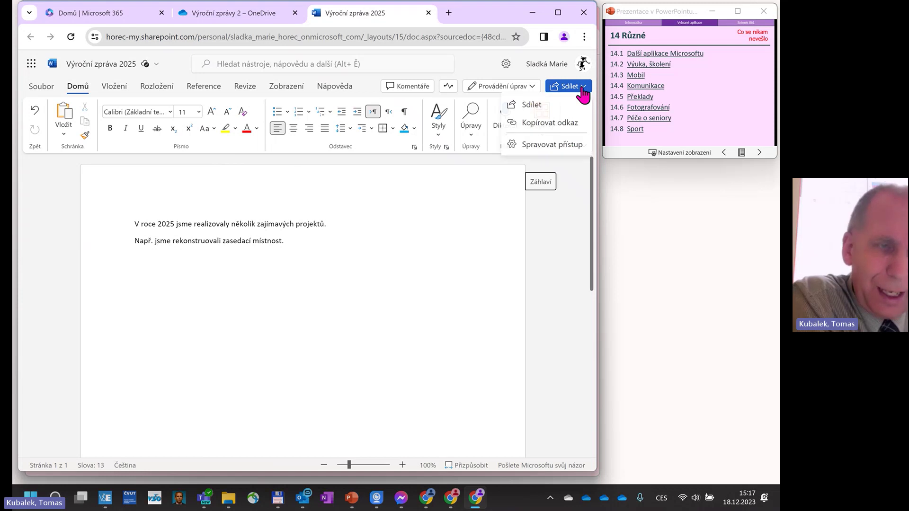
{"action": "left_click", "coordinate": [544, 105]}
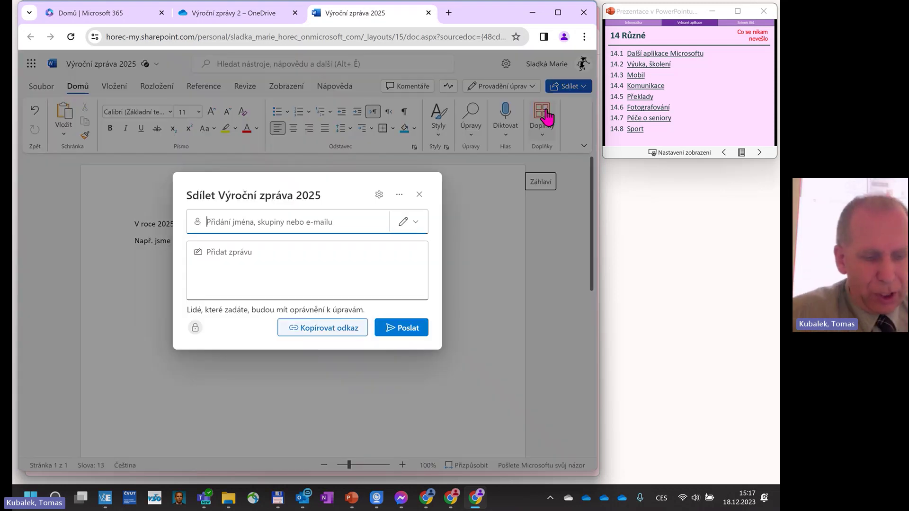
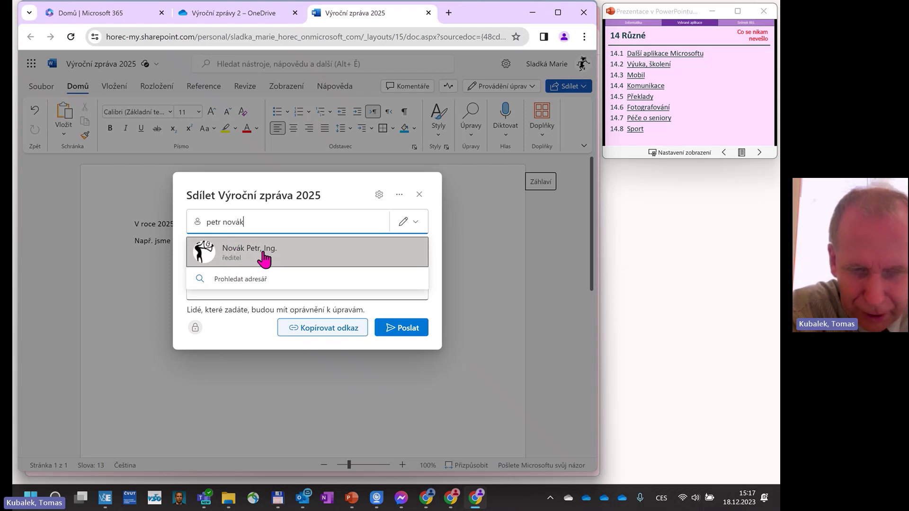
{"action": "left_click", "coordinate": [262, 256]}
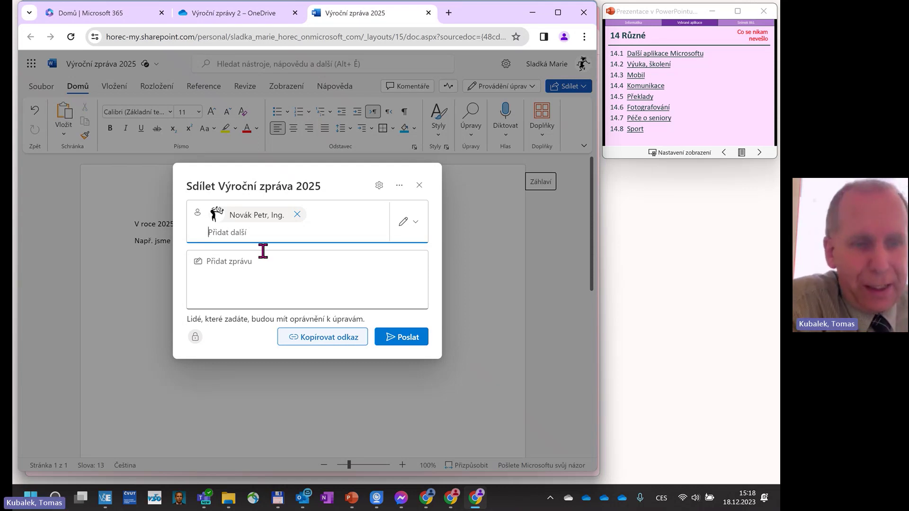
{"action": "left_click", "coordinate": [411, 222]}
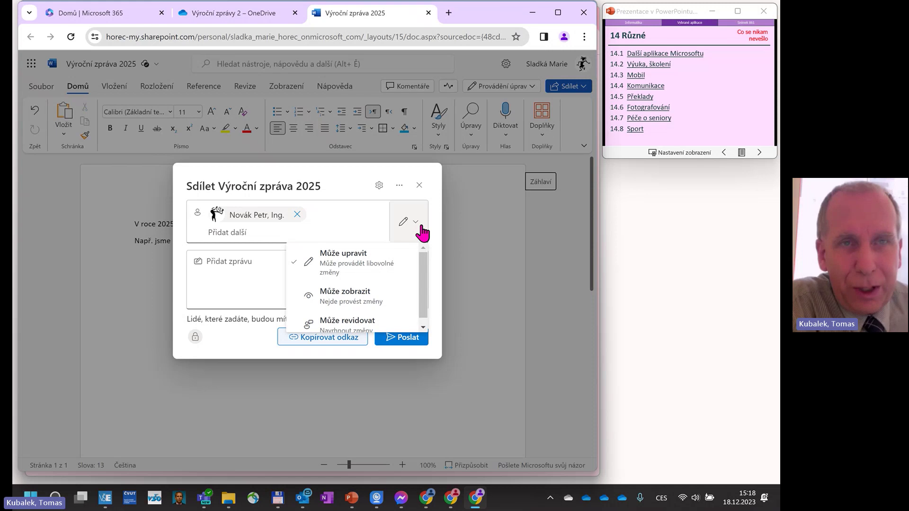
{"action": "scroll", "coordinate": [370, 308], "scroll_direction": "down", "scroll_amount": 1}
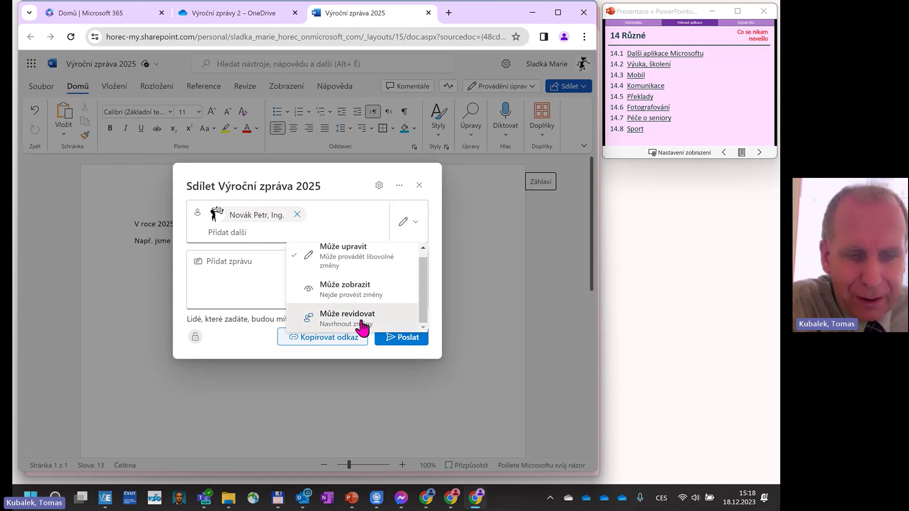
{"action": "left_click", "coordinate": [362, 321]}
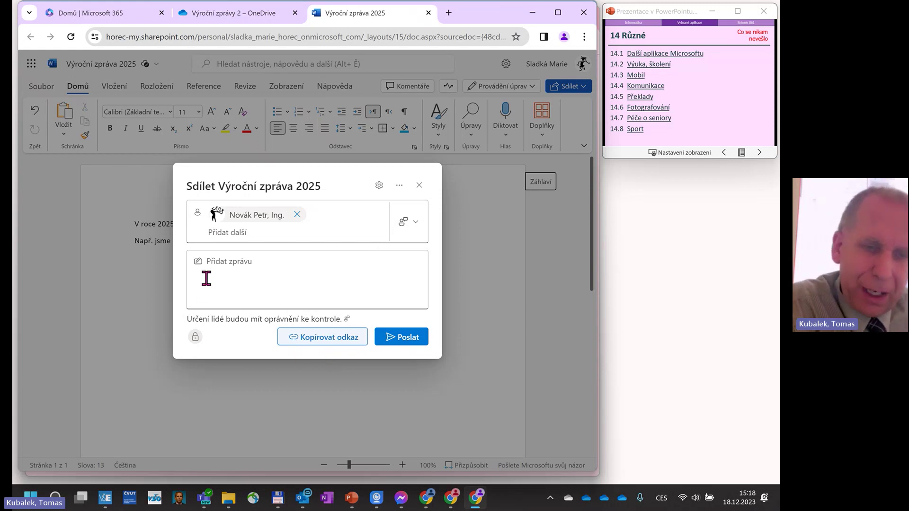
{"action": "left_click", "coordinate": [206, 258]}
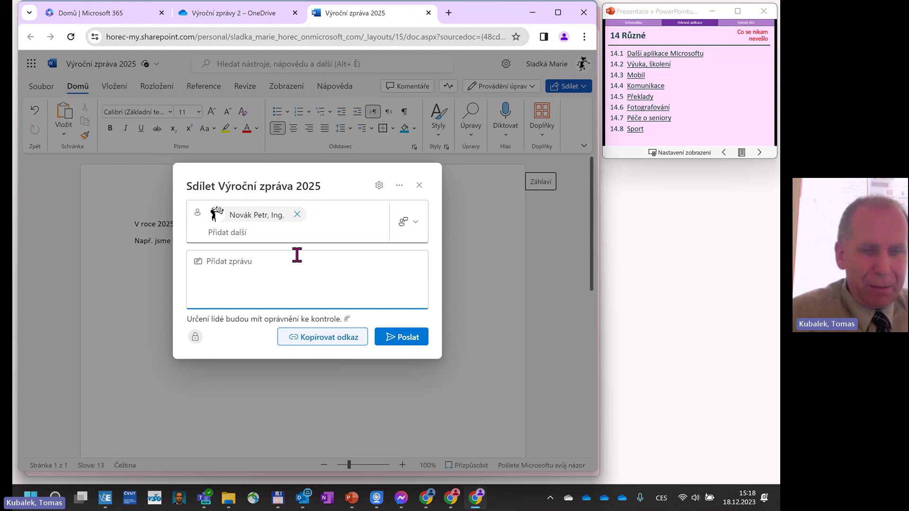
{"action": "type", "text": "Prosím o"}
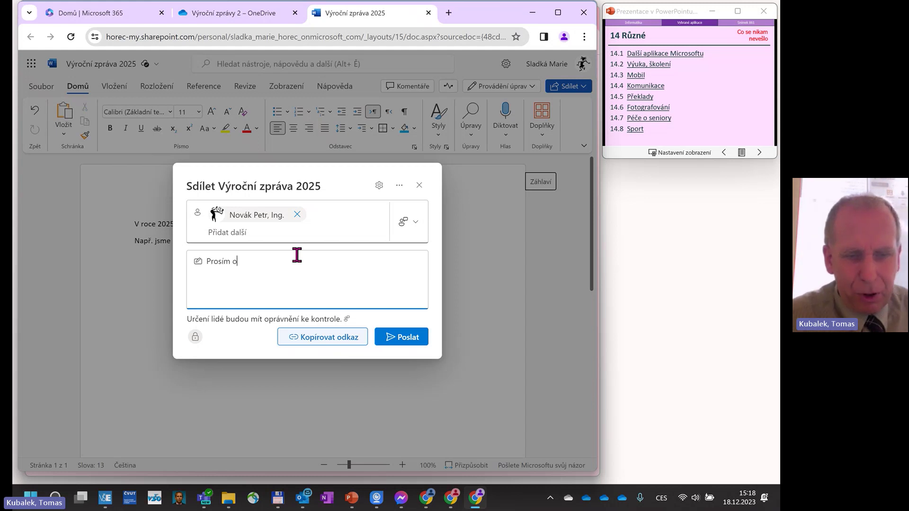
{"action": "type", "text": " kontrolu dok"}
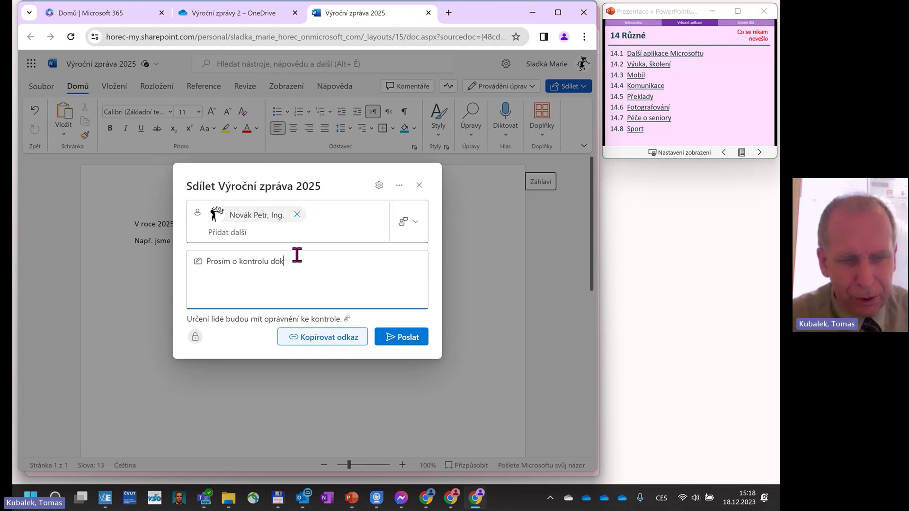
{"action": "type", "text": "umentu."}
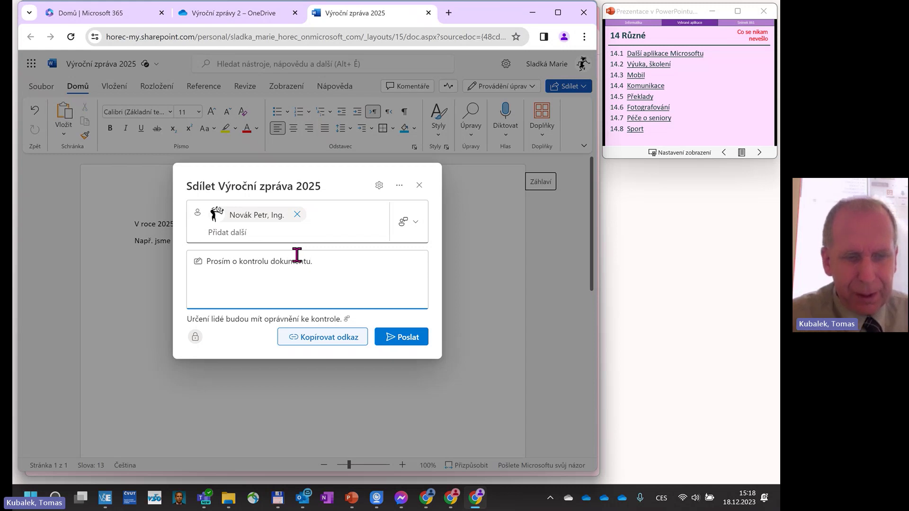
Send the invitation, then open Outlook from office.com in the recipient's browser window.
{"action": "left_click", "coordinate": [397, 337]}
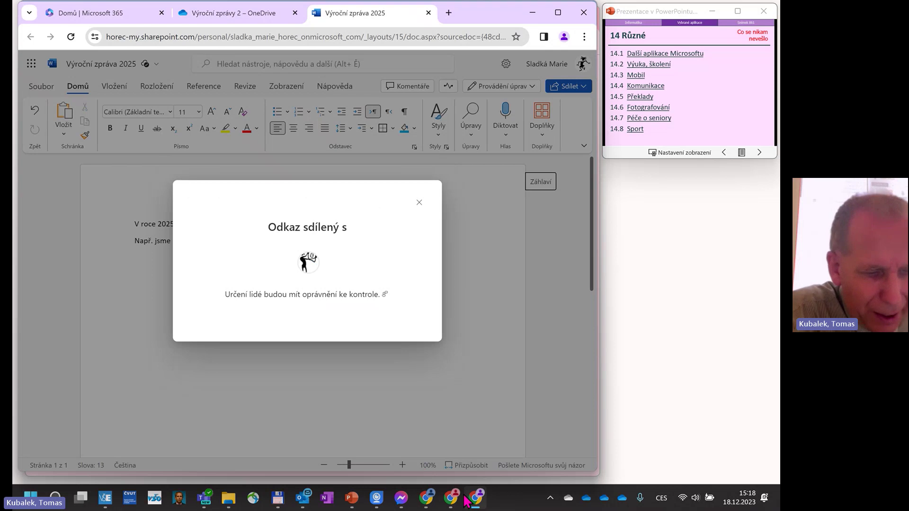
{"action": "left_click", "coordinate": [426, 498]}
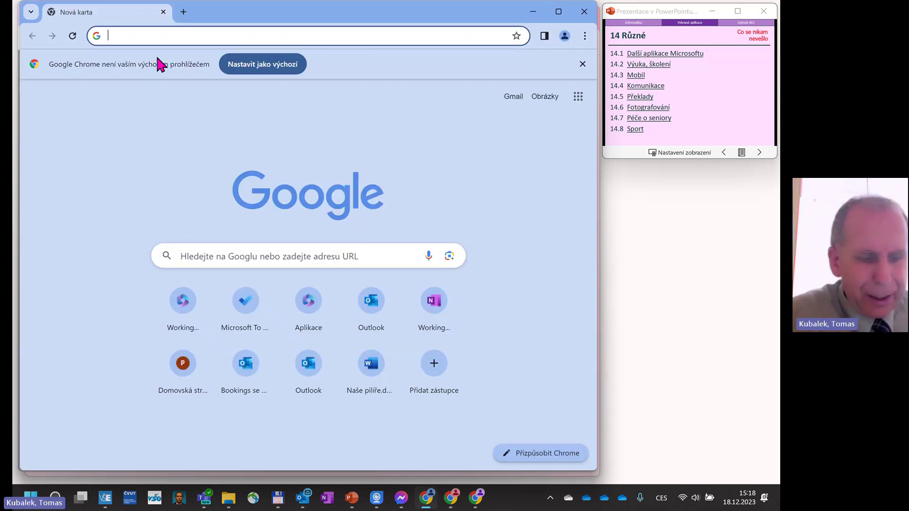
{"action": "type", "text": "office.com"}
{"action": "key", "text": "Return"}
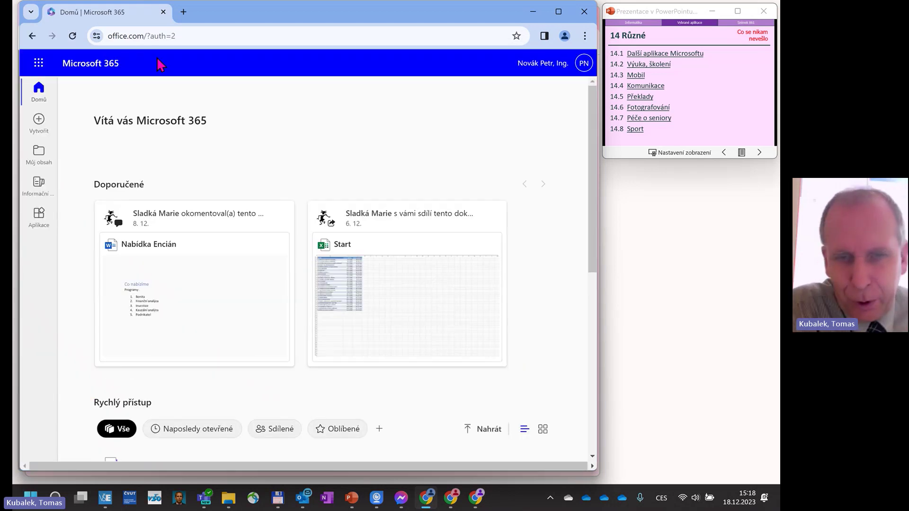
{"action": "left_click", "coordinate": [39, 63]}
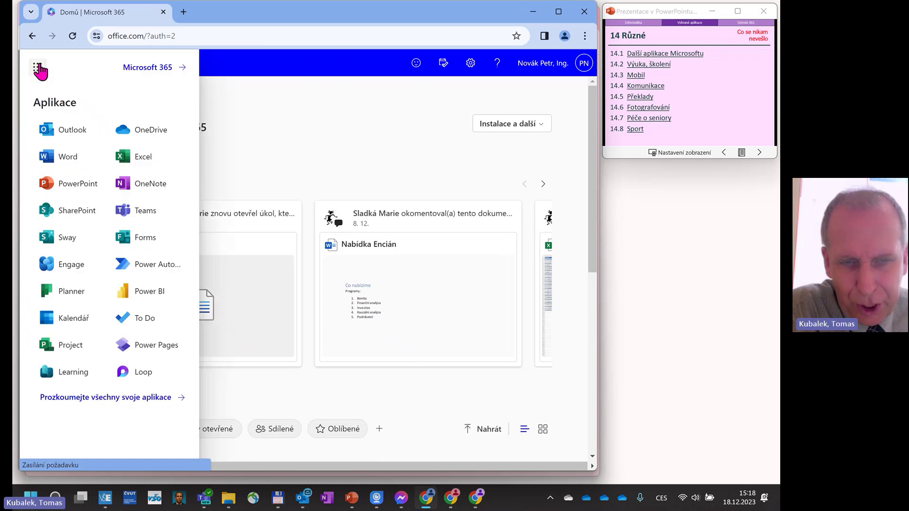
{"action": "left_click", "coordinate": [56, 124]}
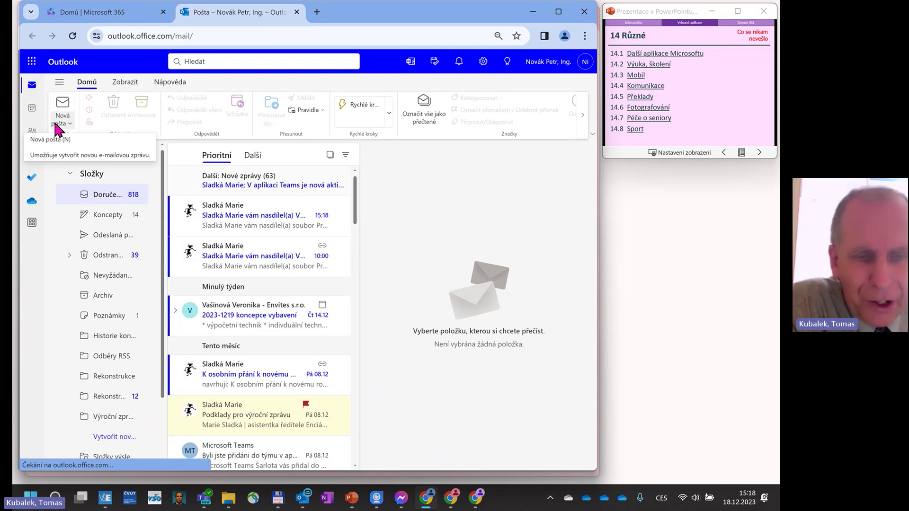
Open the newest sharing email and launch Výroční zpráva 2025 from it in Word for the web.
{"action": "left_click", "coordinate": [237, 221]}
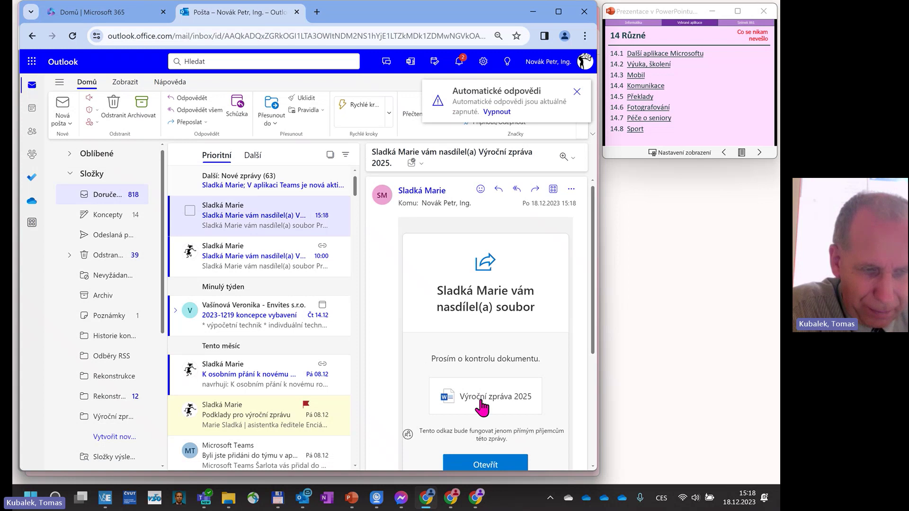
{"action": "left_click", "coordinate": [472, 466]}
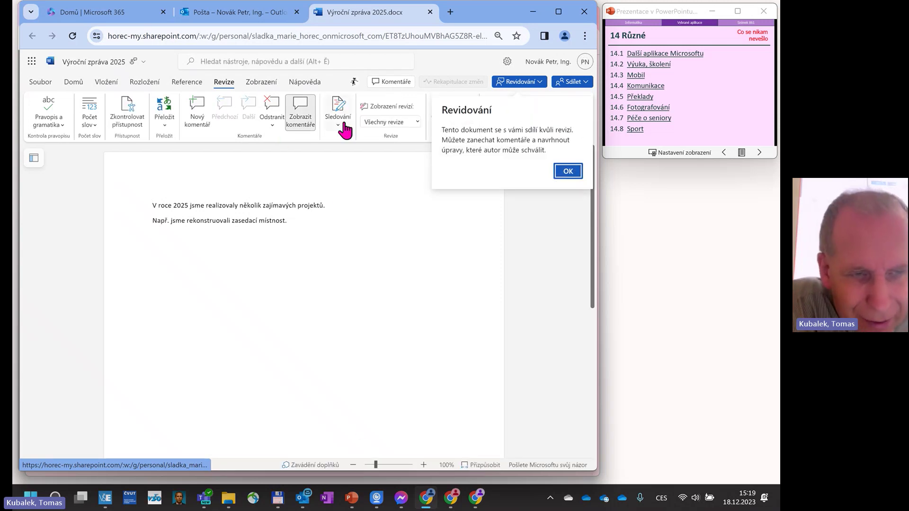
Dismiss the Revidování tip through the Sledování options and close the dropdown.
{"action": "left_click", "coordinate": [339, 116]}
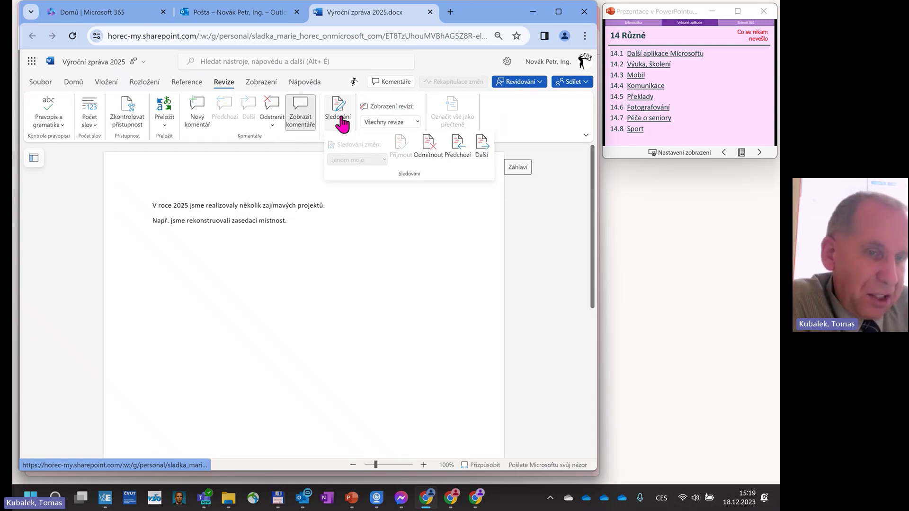
{"action": "key", "text": "Escape"}
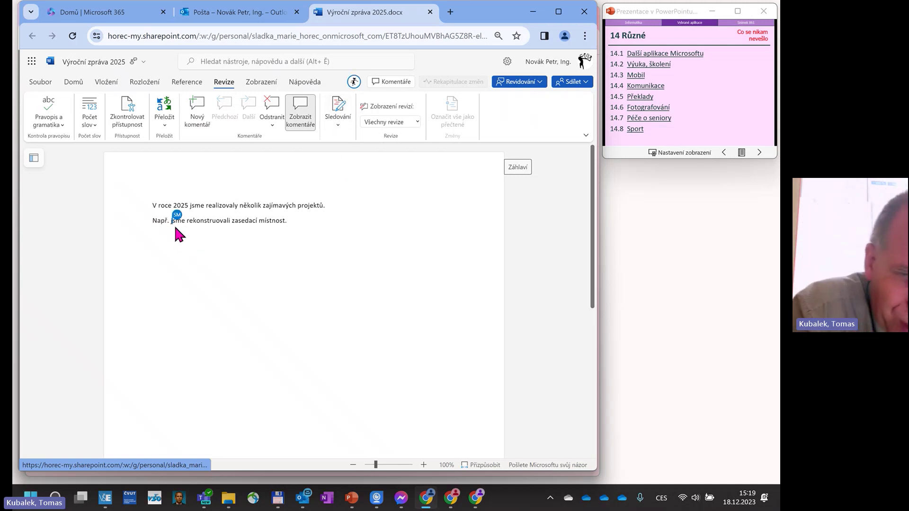
Change 'realizovaly' to 'realizovali' as a tracked edit, then select the meeting-room sentence.
{"action": "left_click", "coordinate": [235, 205]}
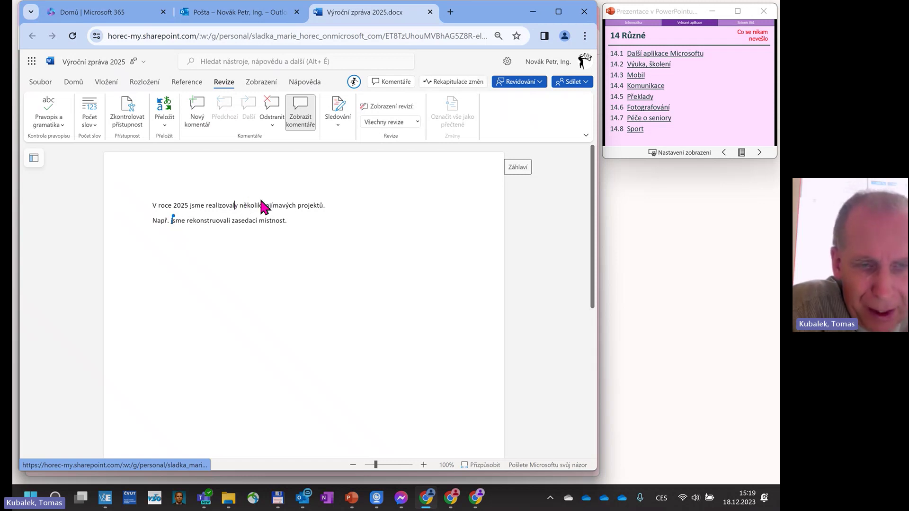
{"action": "key", "text": "Delete"}
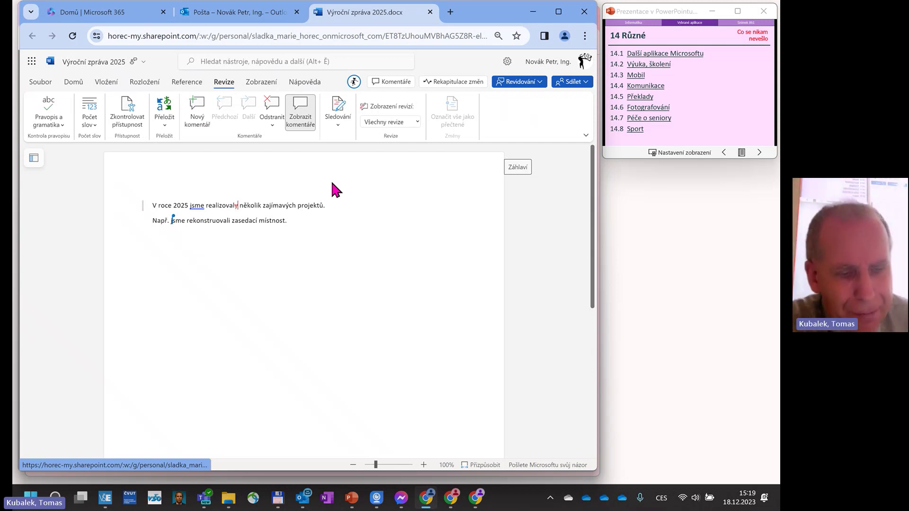
{"action": "type", "text": "i"}
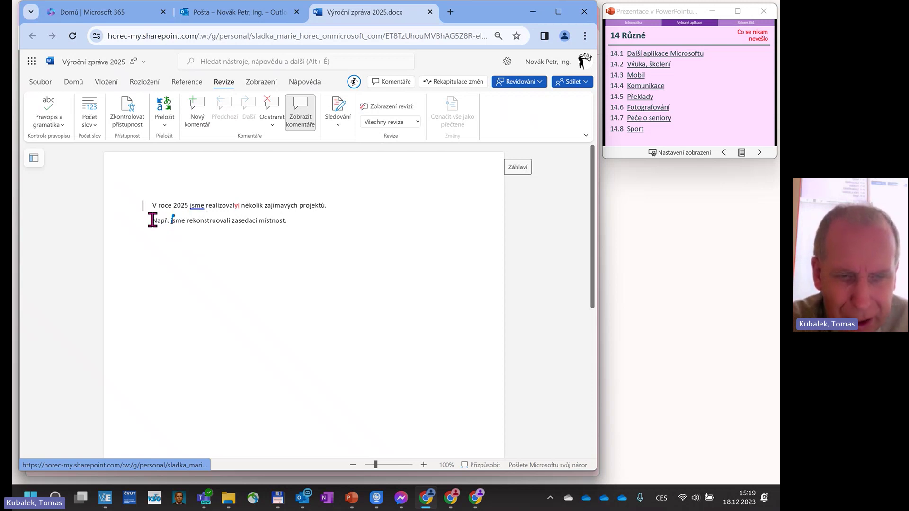
{"action": "left_click_drag", "start_coordinate": [153, 219], "coordinate": [286, 218]}
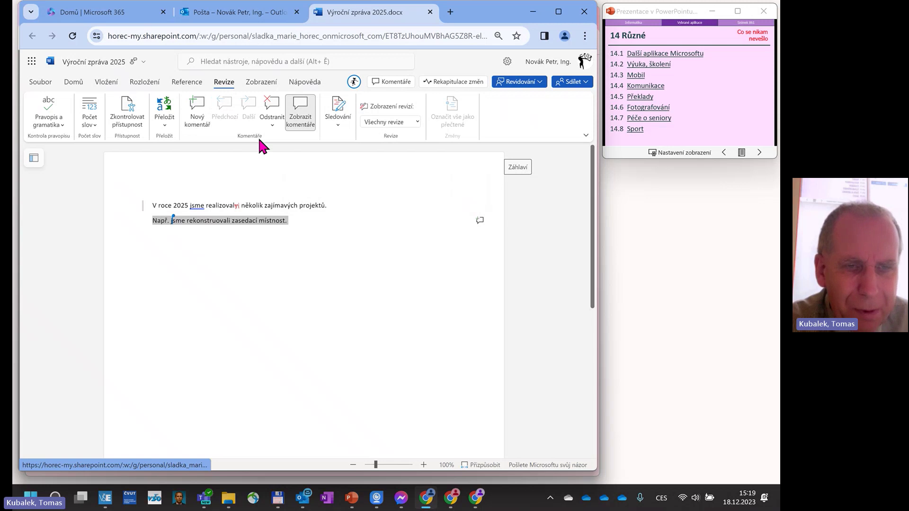
Start a new comment on the second sentence and dismiss the link-shared notice in the other window.
{"action": "left_click", "coordinate": [198, 124]}
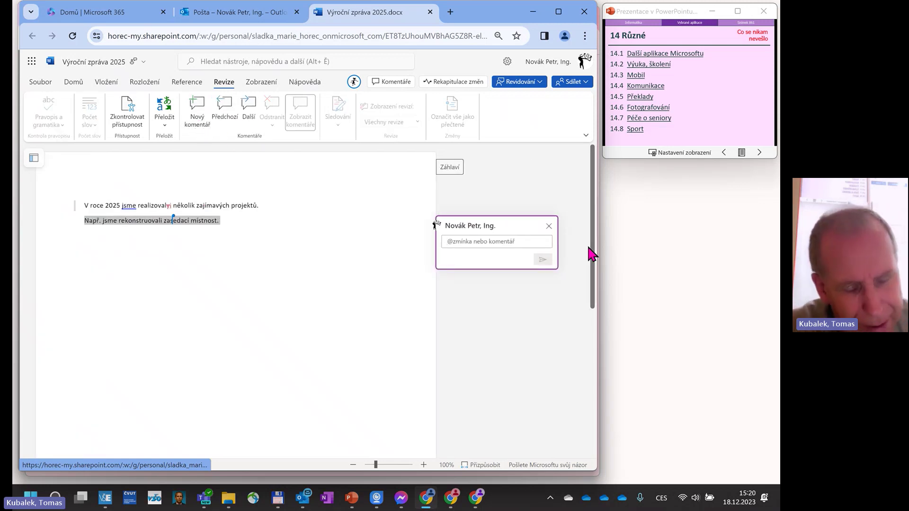
{"action": "left_click", "coordinate": [478, 501]}
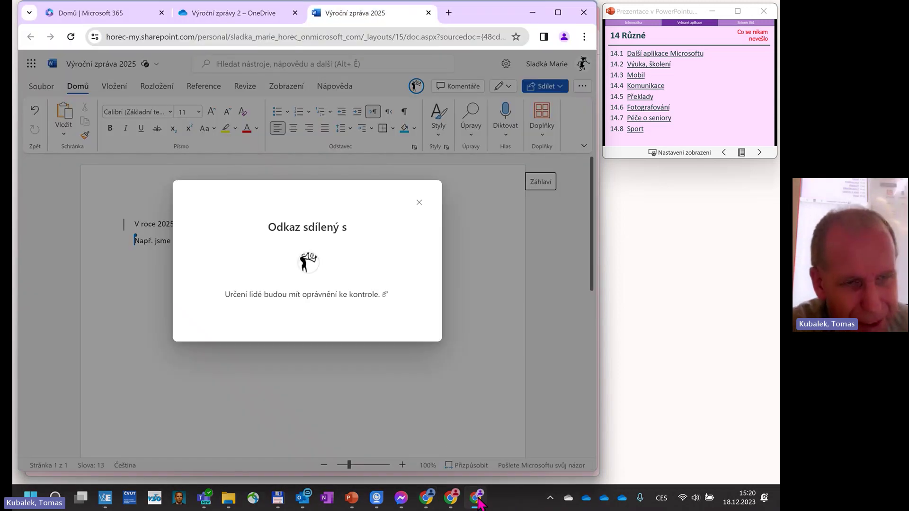
{"action": "left_click", "coordinate": [418, 203]}
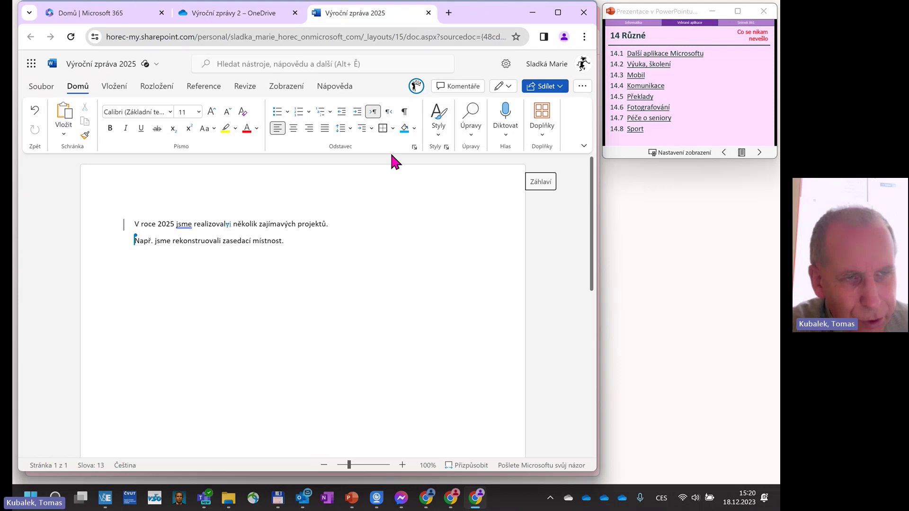
Return to the commented document and close its Word tab, raising the 'Opustit web?' prompt.
{"action": "left_click", "coordinate": [204, 20]}
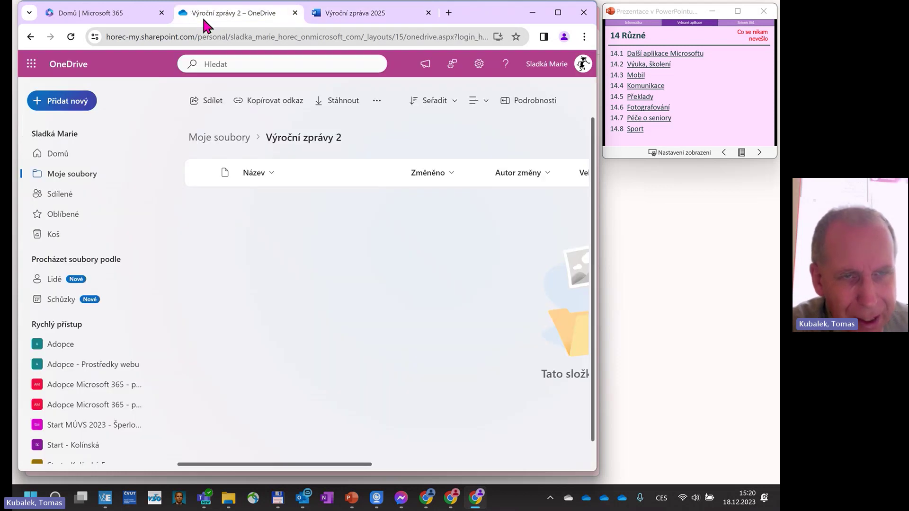
{"action": "key", "text": "alt+Tab"}
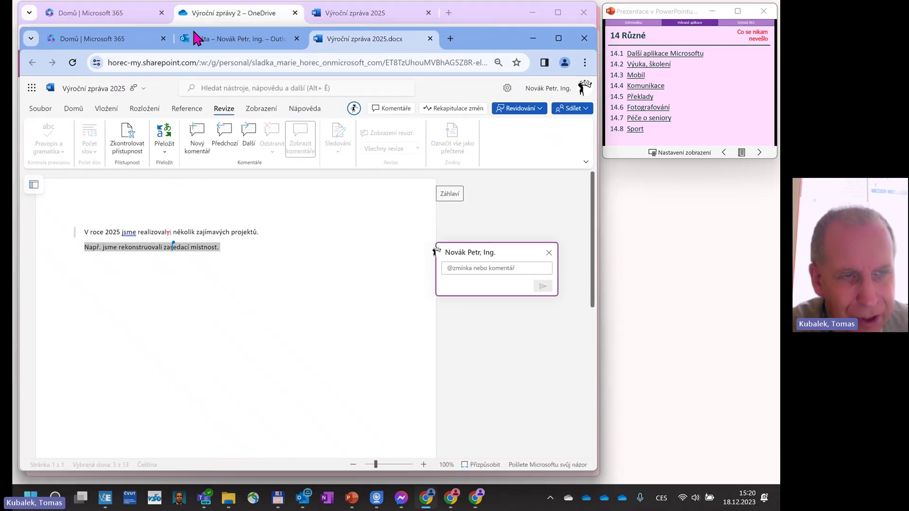
{"action": "left_click", "coordinate": [430, 39]}
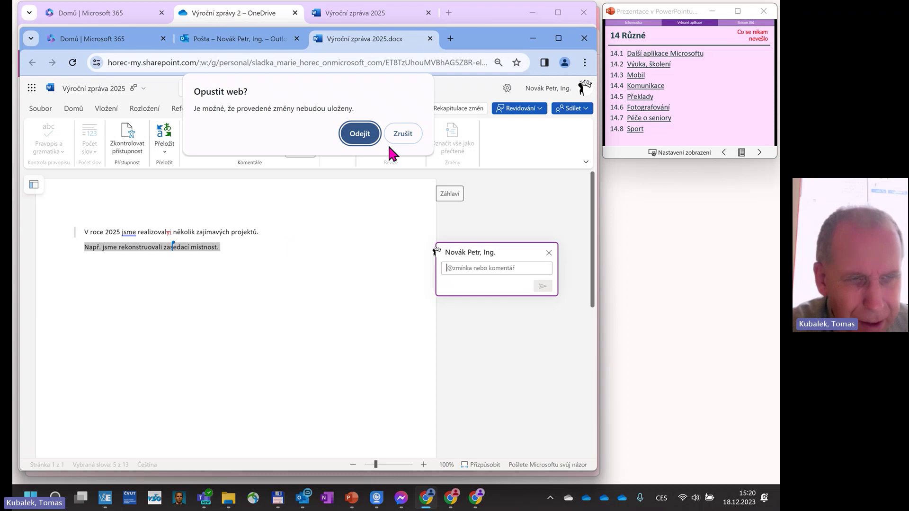
Leave the page, close the other Výroční zpráva 2025 tab, and reopen it from the Outlook email.
{"action": "left_click", "coordinate": [360, 134]}
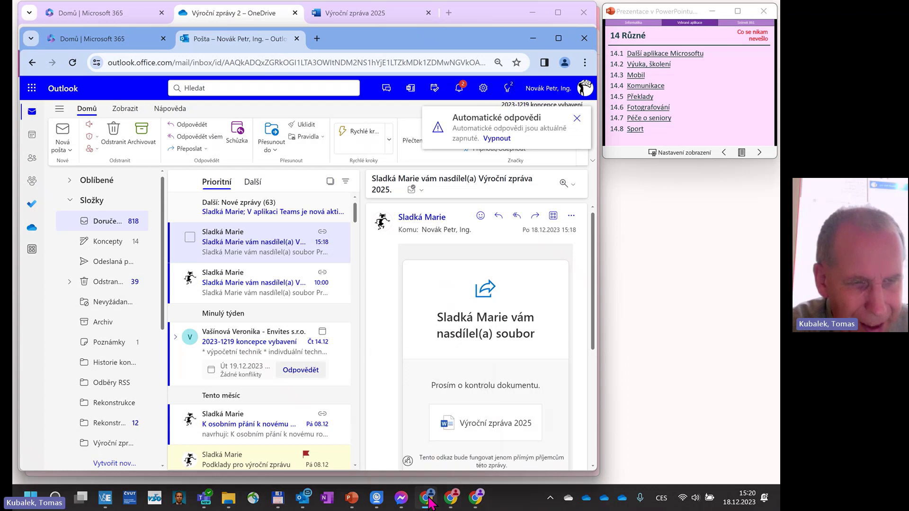
{"action": "left_click", "coordinate": [479, 498]}
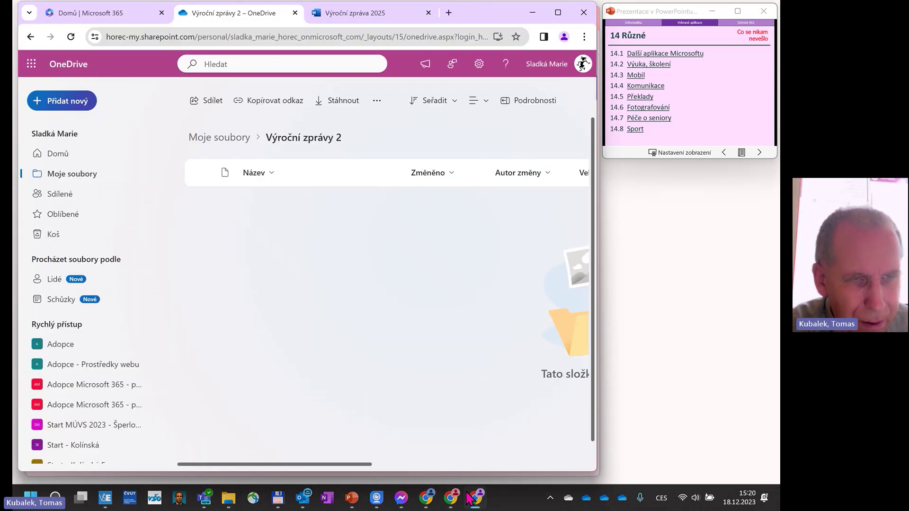
{"action": "left_click", "coordinate": [372, 14]}
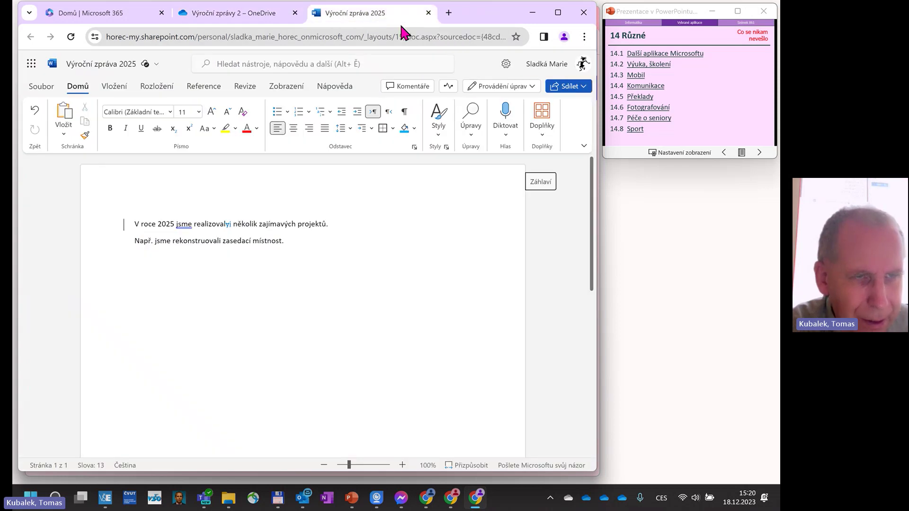
{"action": "left_click", "coordinate": [429, 13]}
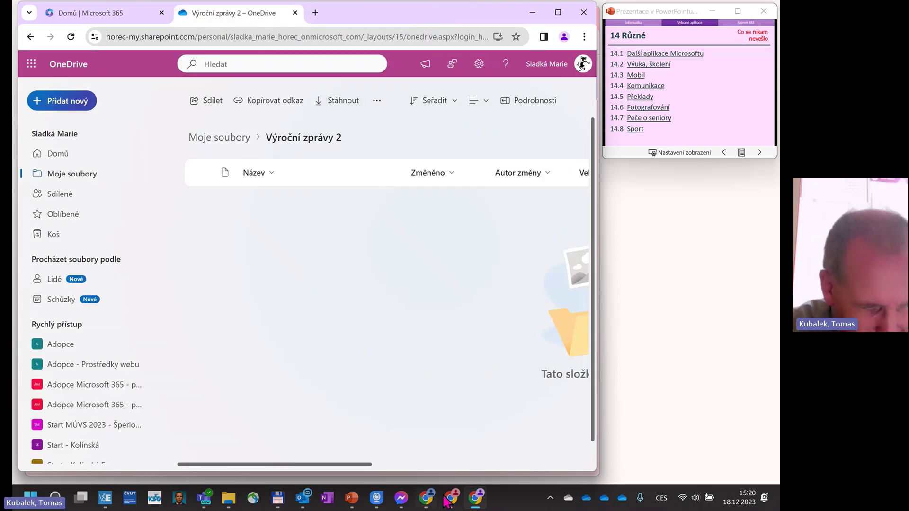
{"action": "left_click", "coordinate": [428, 498]}
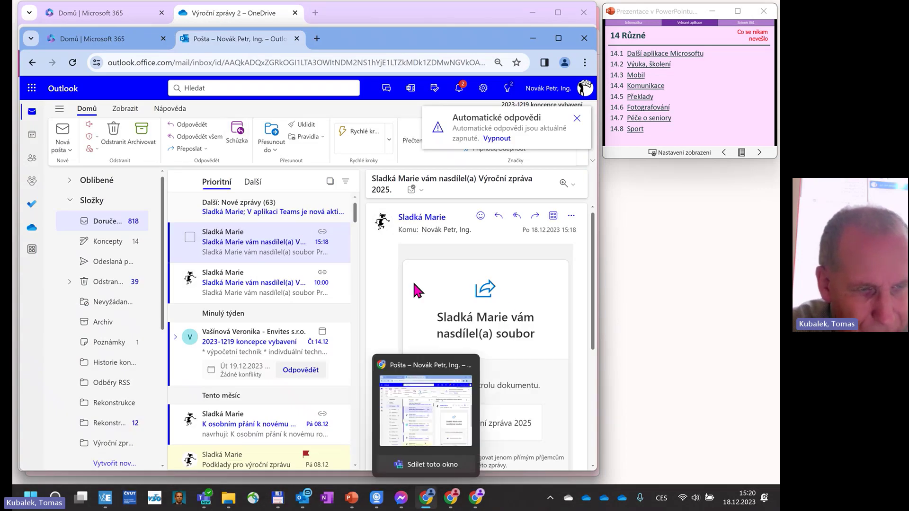
{"action": "left_click", "coordinate": [496, 419]}
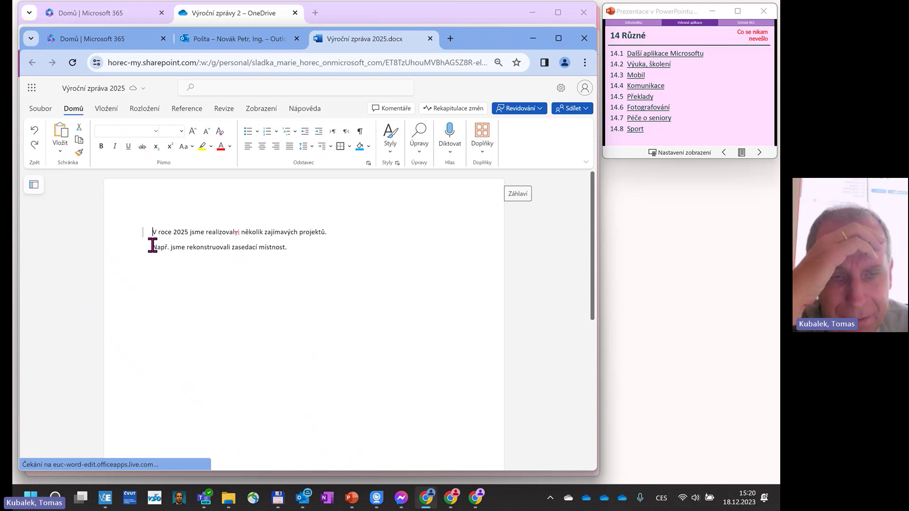
Select the meeting-room sentence and type the comment 'Je třeba upřesnit, @' to start a mention.
{"action": "left_click_drag", "start_coordinate": [152, 245], "coordinate": [289, 250]}
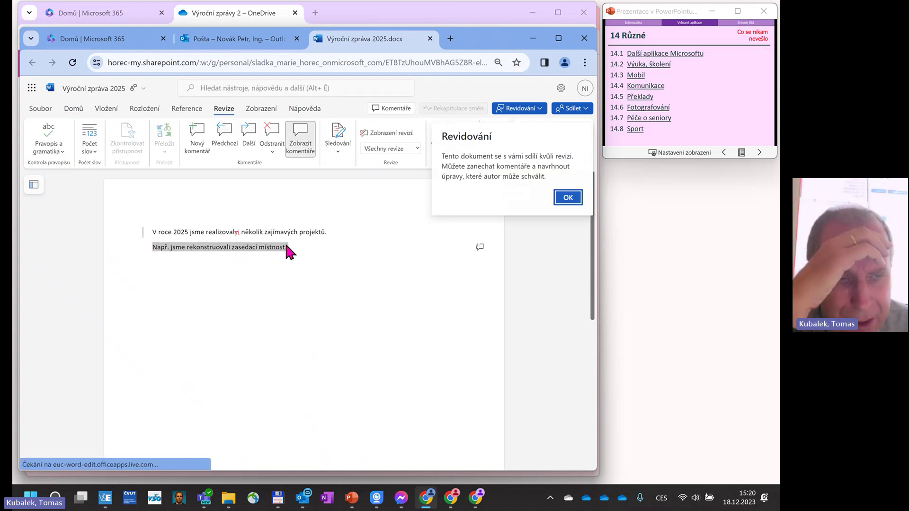
{"action": "left_click", "coordinate": [197, 148]}
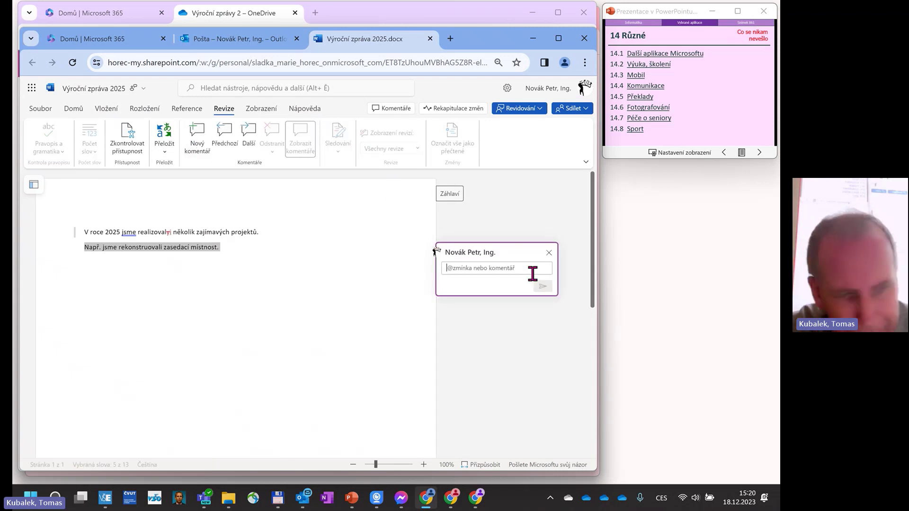
{"action": "type", "text": "Pro"}
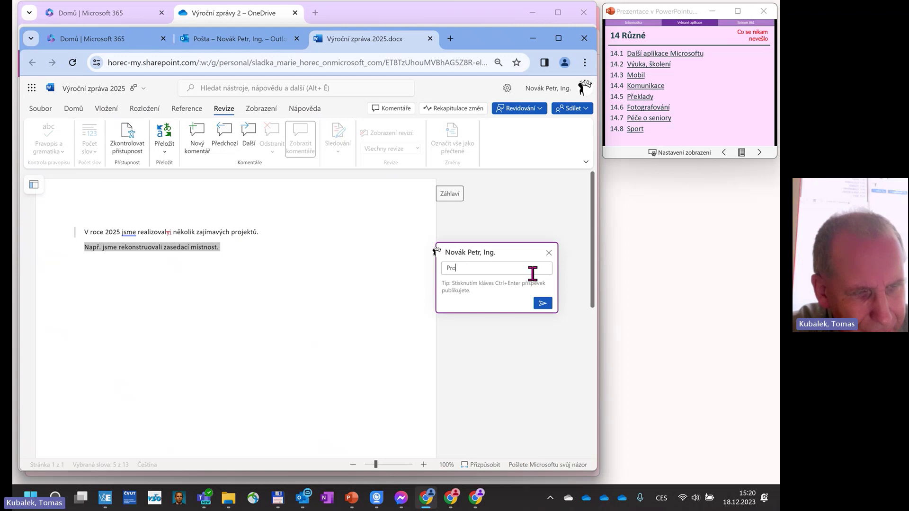
{"action": "key", "text": "BackSpace"}
{"action": "key", "text": "BackSpace"}
{"action": "type", "text": "Je"}
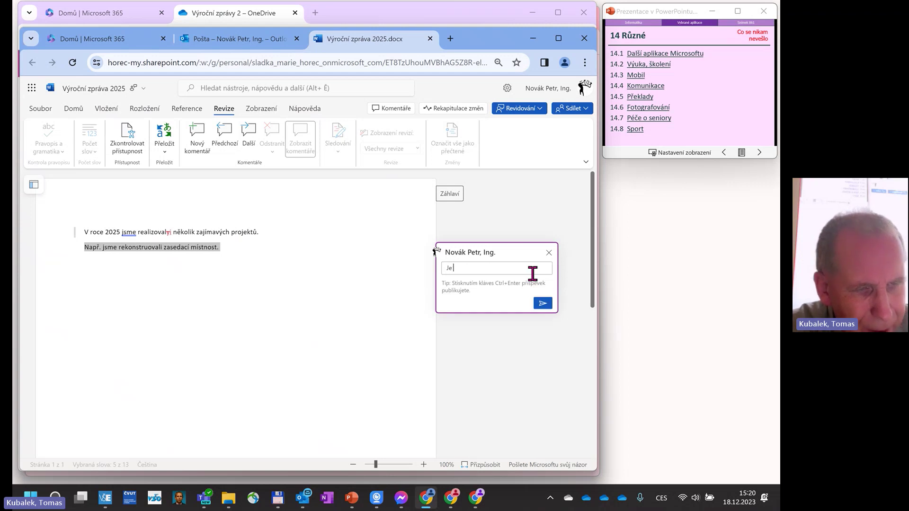
{"action": "type", "text": "t třeba upře"}
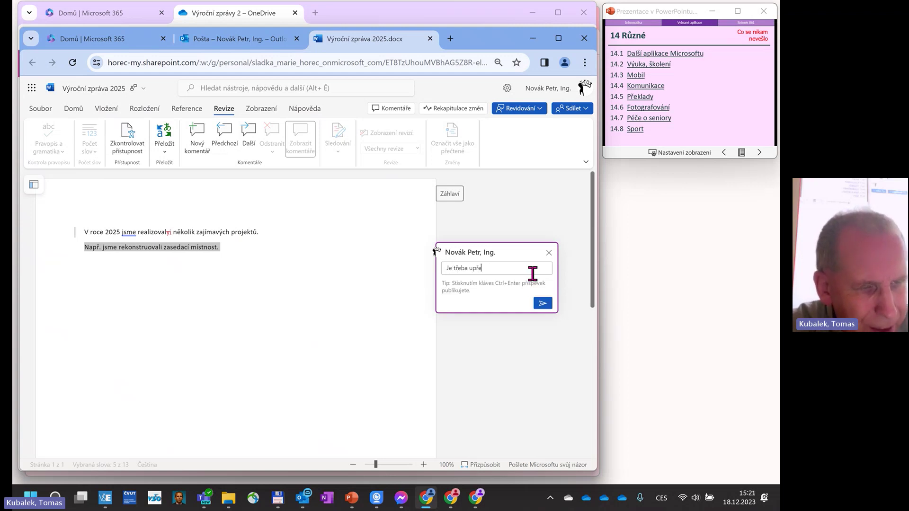
{"action": "type", "text": "snit, "}
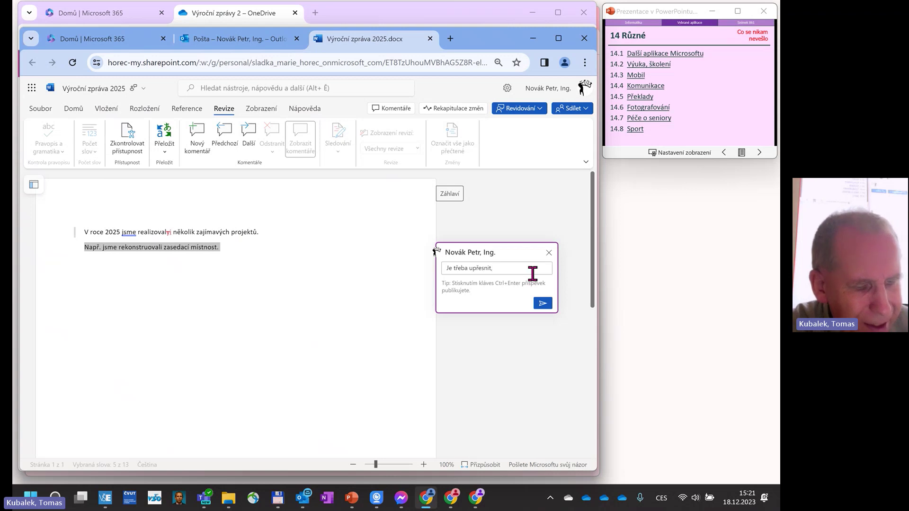
{"action": "type", "text": "@"}
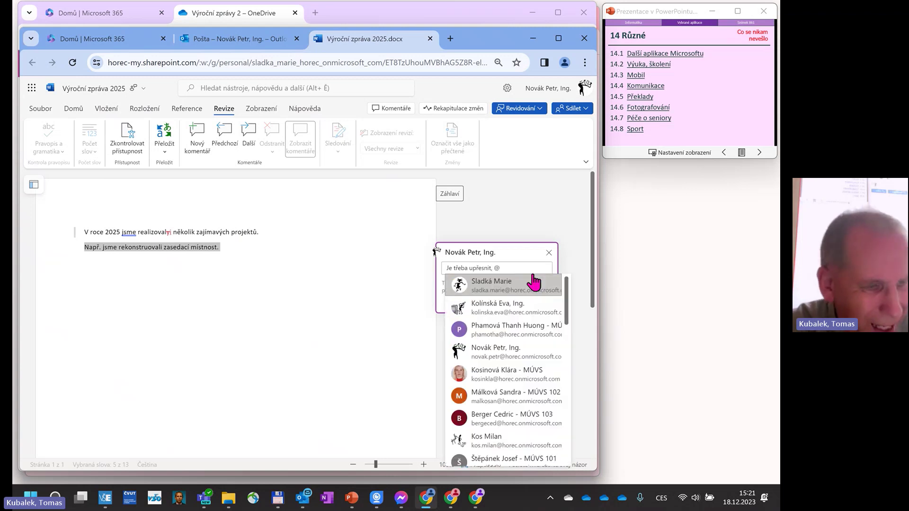
Mention the colleague, assign the comment to them as a task, post it, and go to Microsoft 365 home.
{"action": "left_click", "coordinate": [534, 283]}
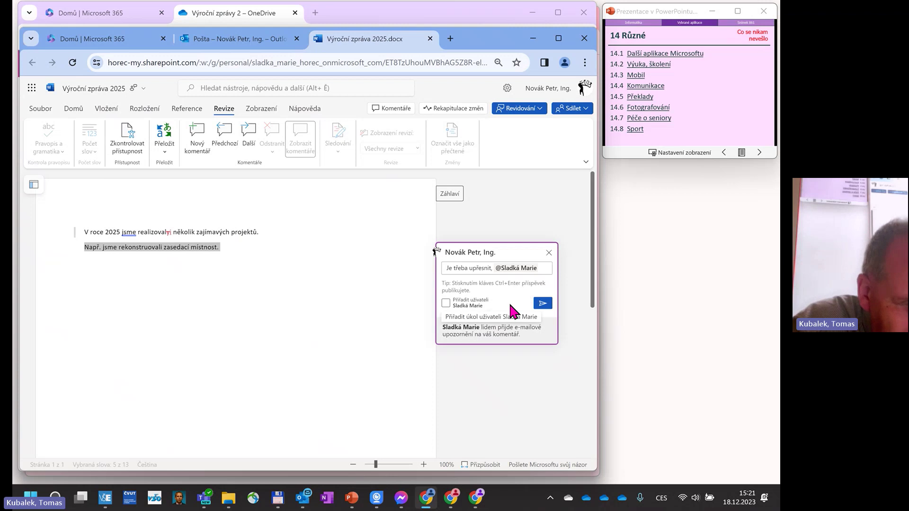
{"action": "left_click", "coordinate": [446, 303]}
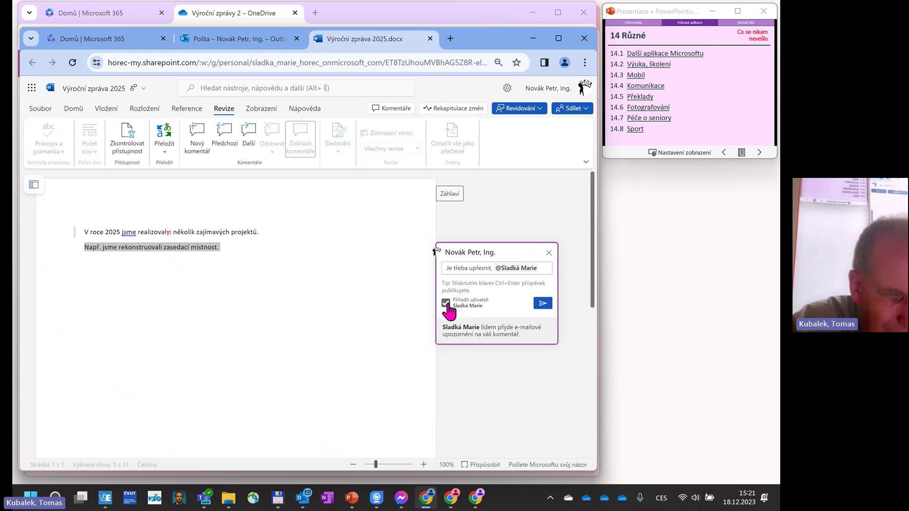
{"action": "left_click", "coordinate": [543, 303]}
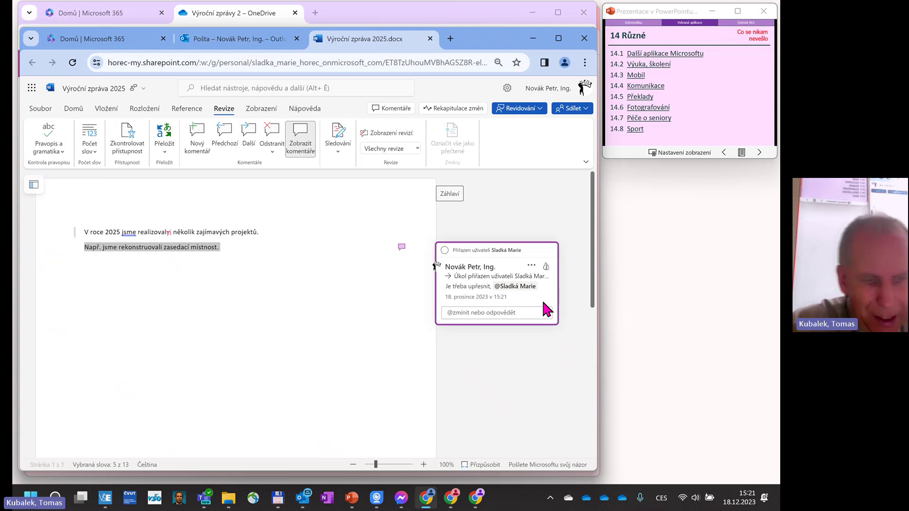
{"action": "left_click", "coordinate": [476, 498]}
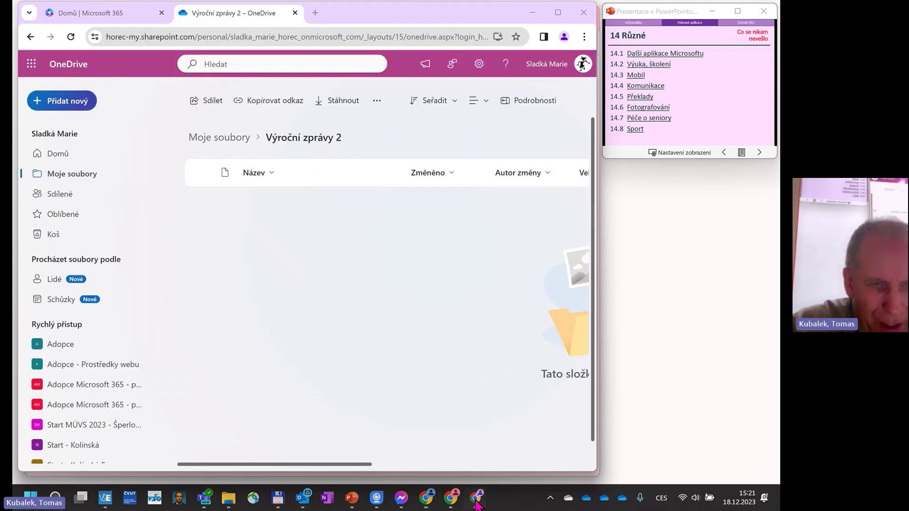
{"action": "left_click", "coordinate": [94, 15]}
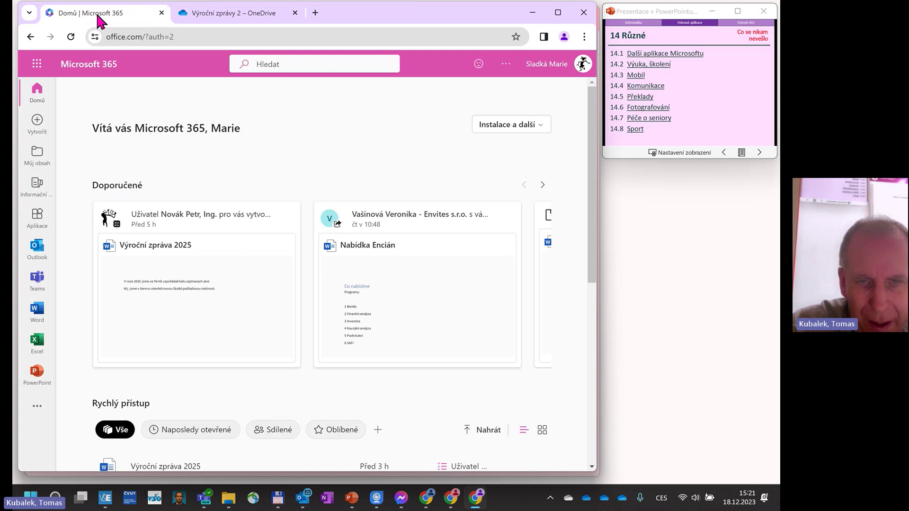
Open Outlook and read the newest SharePoint notice about the Výroční zpráva 2025 link.
{"action": "left_click", "coordinate": [40, 256]}
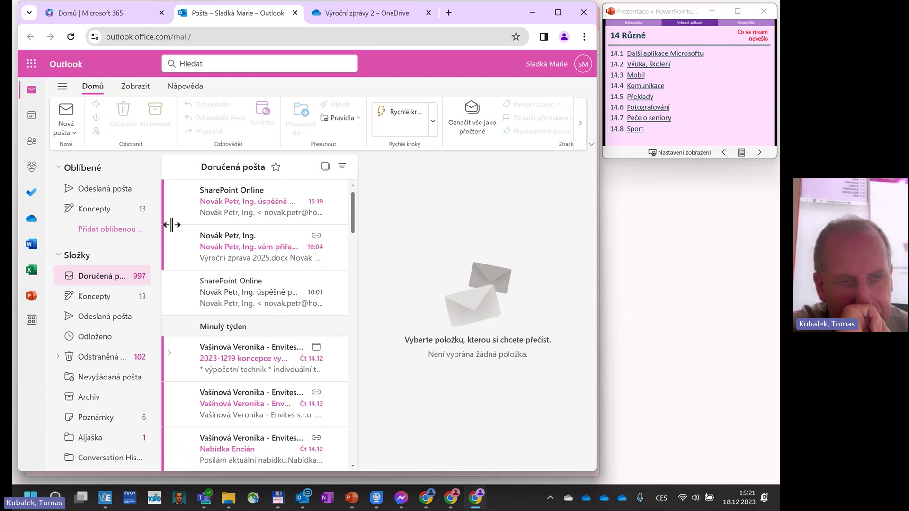
{"action": "left_click", "coordinate": [232, 209]}
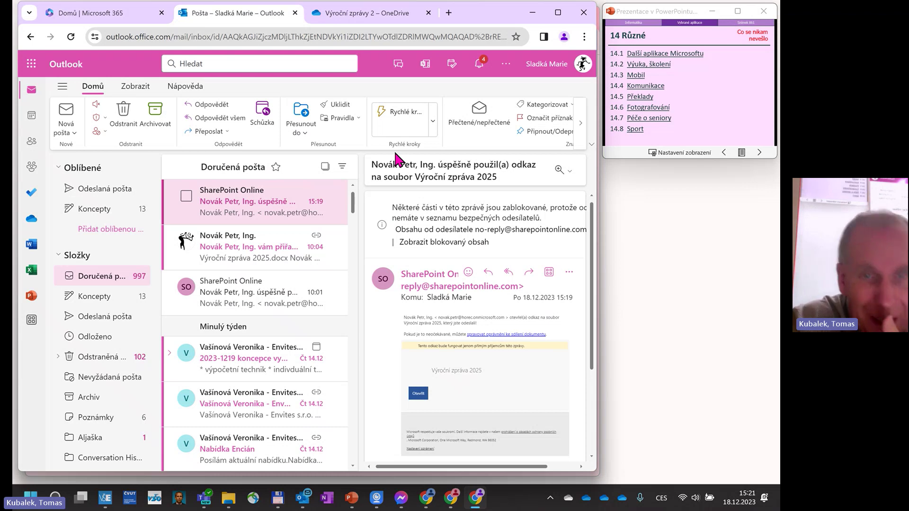
View Plánované úkoly in Microsoft To Do via the app launcher, then reload the Outlook inbox.
{"action": "left_click", "coordinate": [133, 13]}
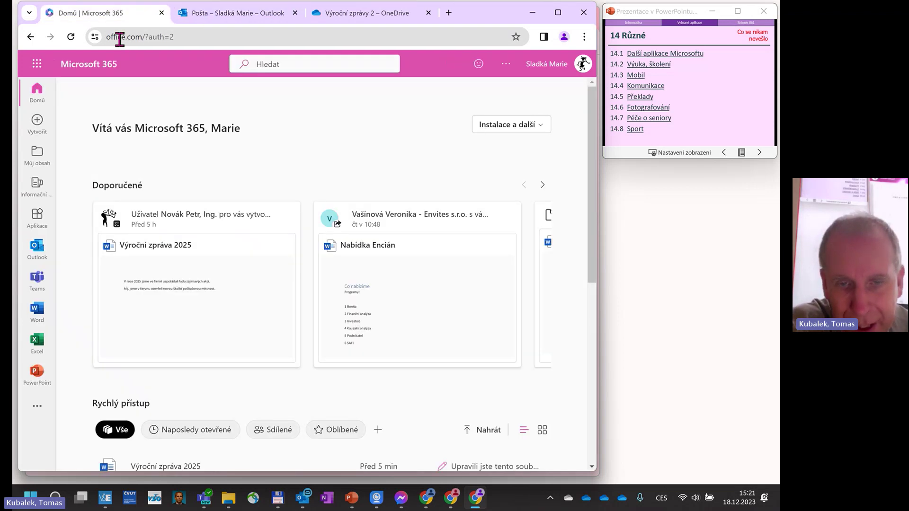
{"action": "left_click", "coordinate": [37, 64]}
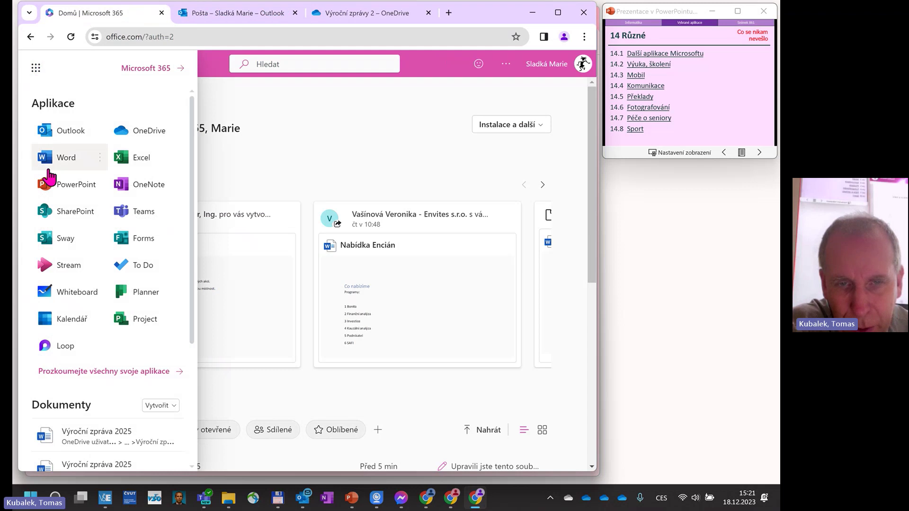
{"action": "left_click", "coordinate": [144, 266]}
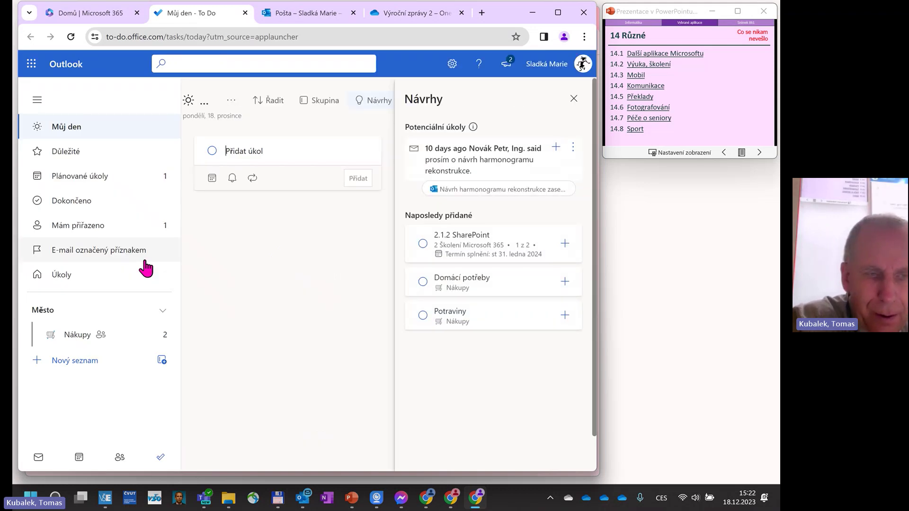
{"action": "left_click", "coordinate": [118, 178]}
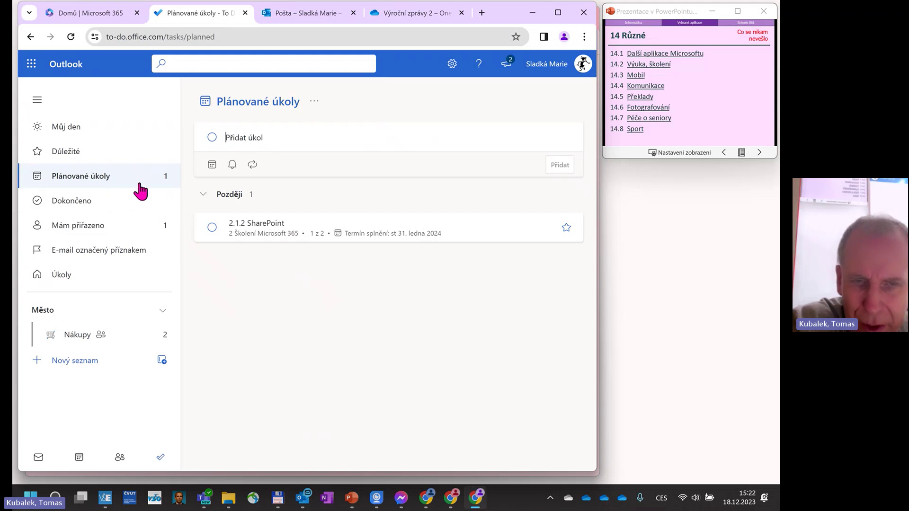
{"action": "left_click", "coordinate": [294, 10]}
{"action": "left_click", "coordinate": [70, 37]}
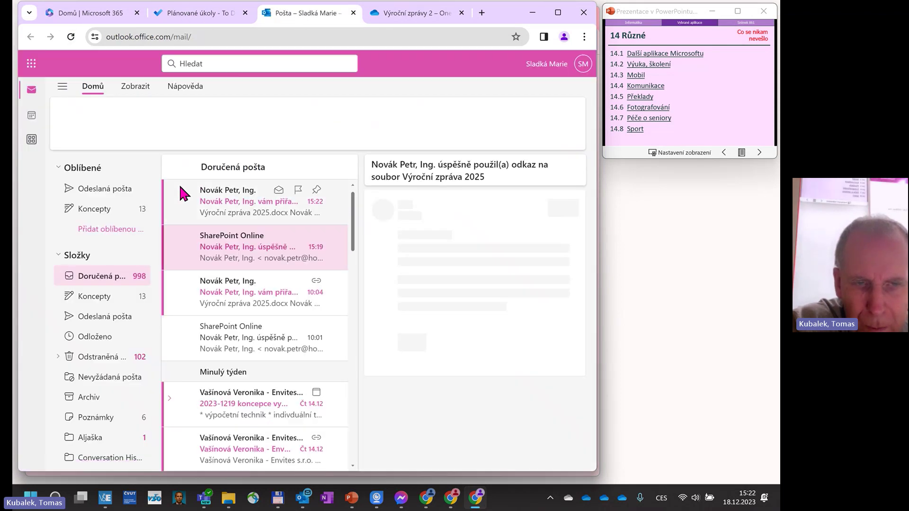
Open the task-assignment email, refresh To Do's planned tasks, then go to the Výroční zprávy 2 OneDrive folder.
{"action": "left_click", "coordinate": [248, 213]}
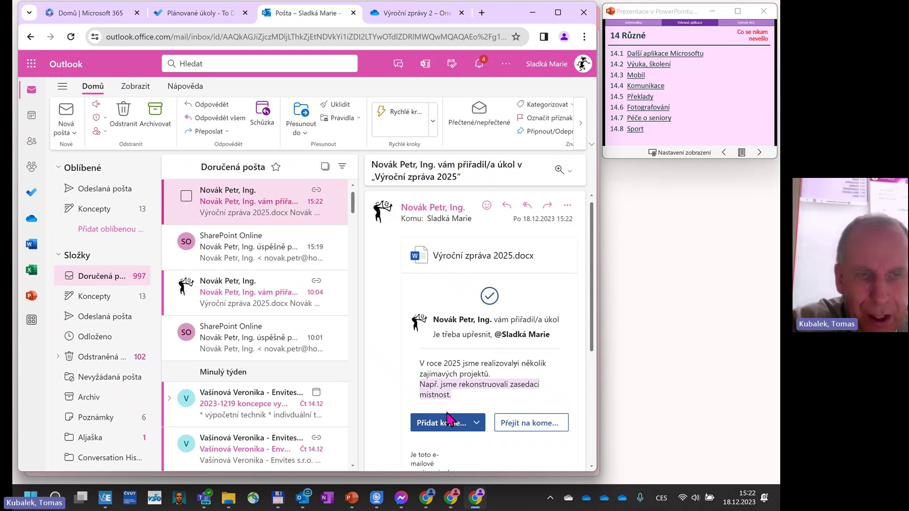
{"action": "left_click", "coordinate": [177, 12]}
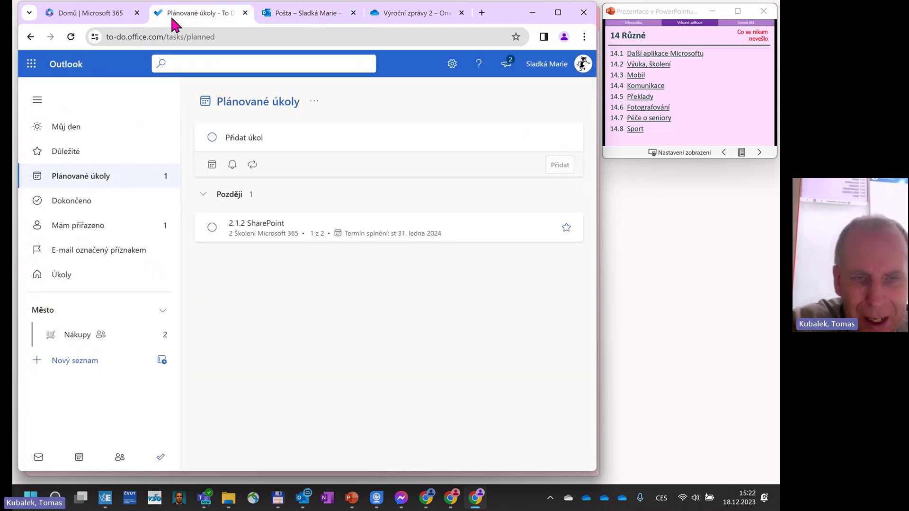
{"action": "left_click", "coordinate": [71, 37]}
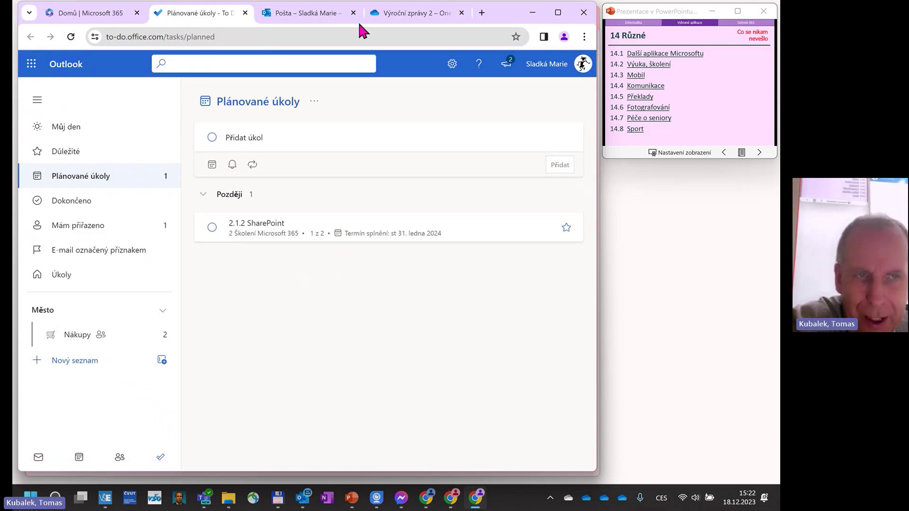
{"action": "left_click", "coordinate": [388, 15]}
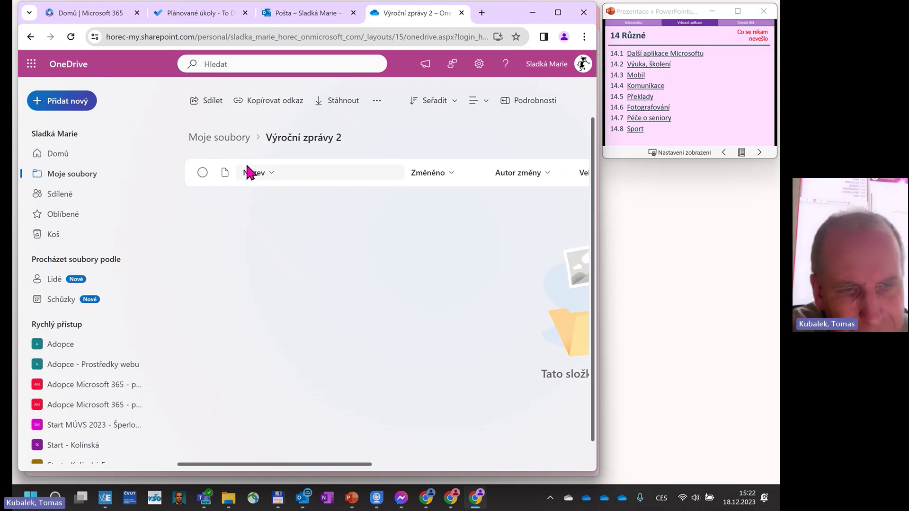
Reload the Výroční zprávy 2 folder and open Výroční zpráva 2025.docx in Word for the web.
{"action": "left_click", "coordinate": [71, 37]}
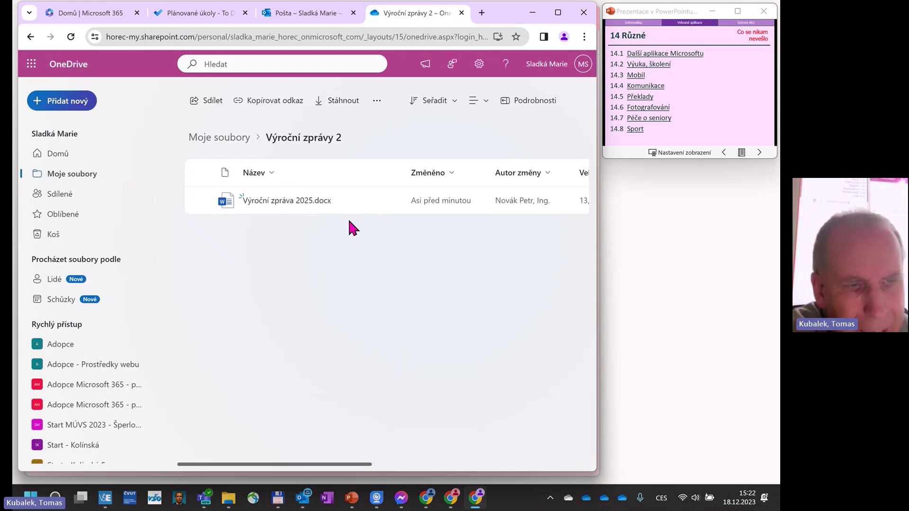
{"action": "left_click", "coordinate": [297, 201]}
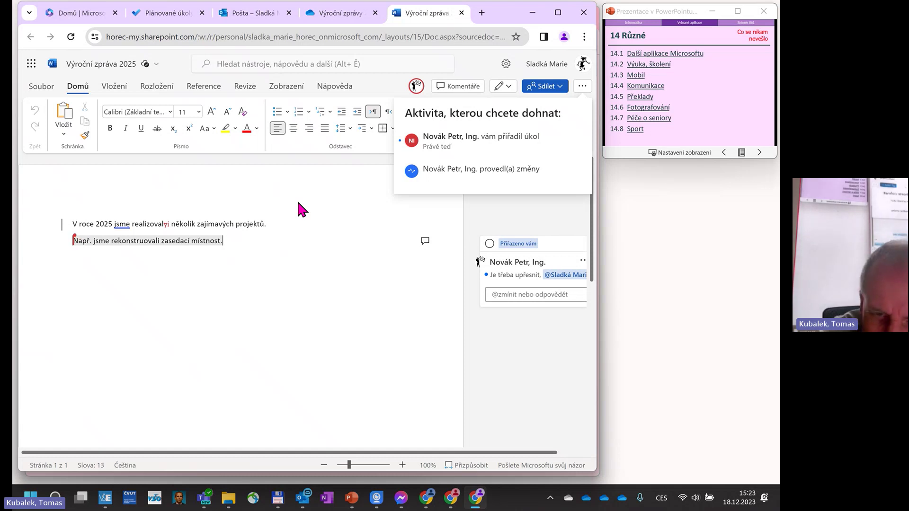
Find the tracked change on the Revize tab and accept it so the sentence reads 'realizovali'.
{"action": "left_click", "coordinate": [72, 224]}
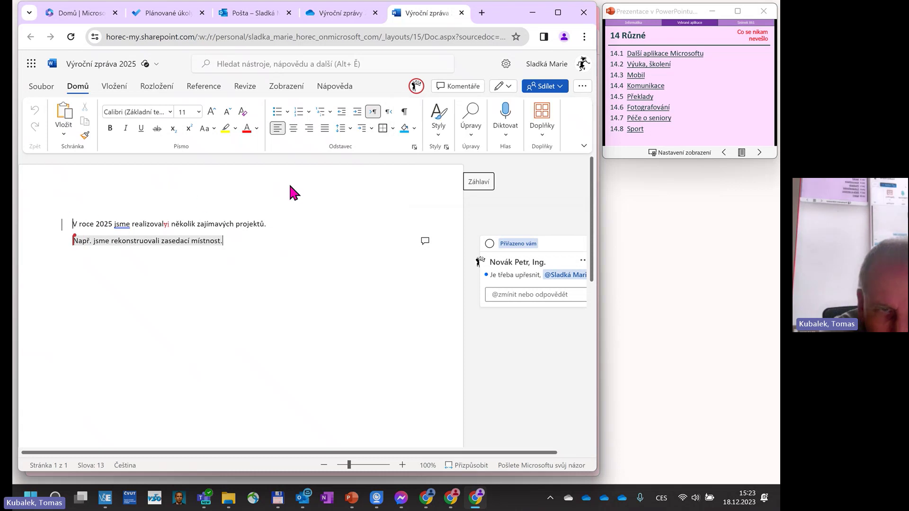
{"action": "left_click", "coordinate": [244, 89]}
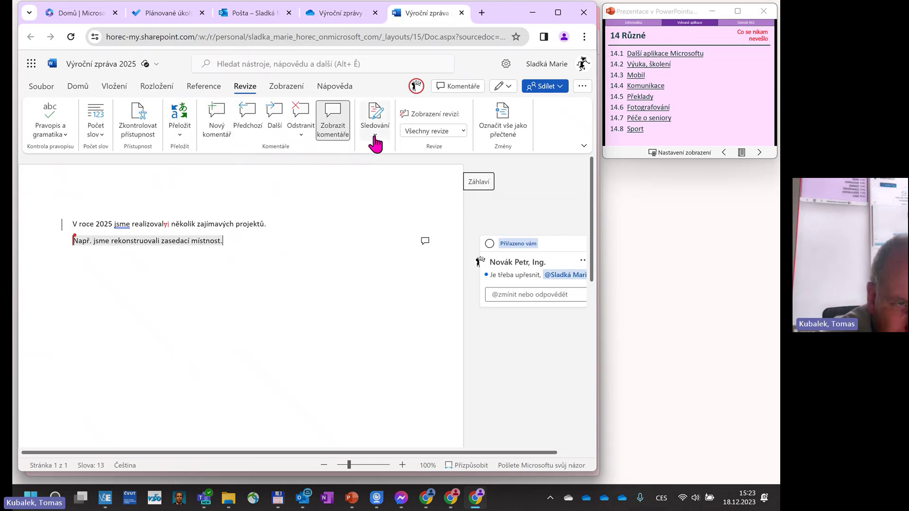
{"action": "left_click", "coordinate": [558, 12]}
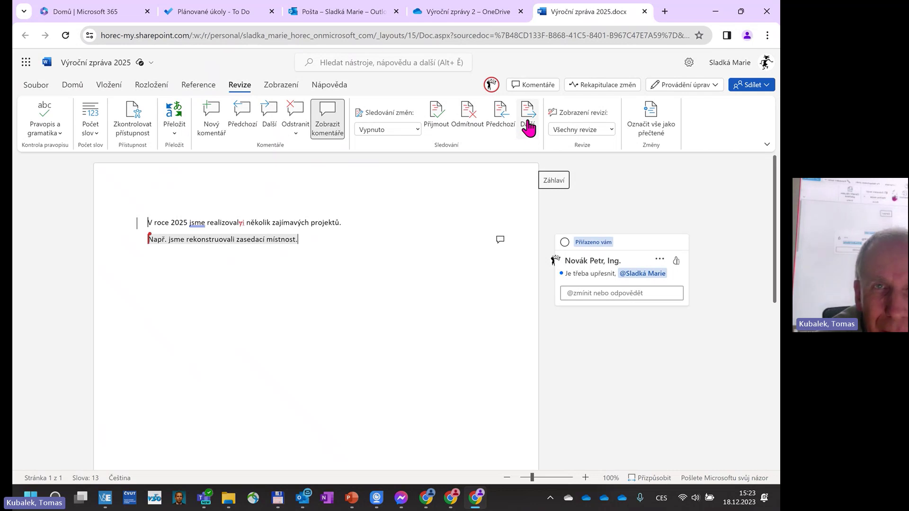
{"action": "left_click", "coordinate": [527, 127]}
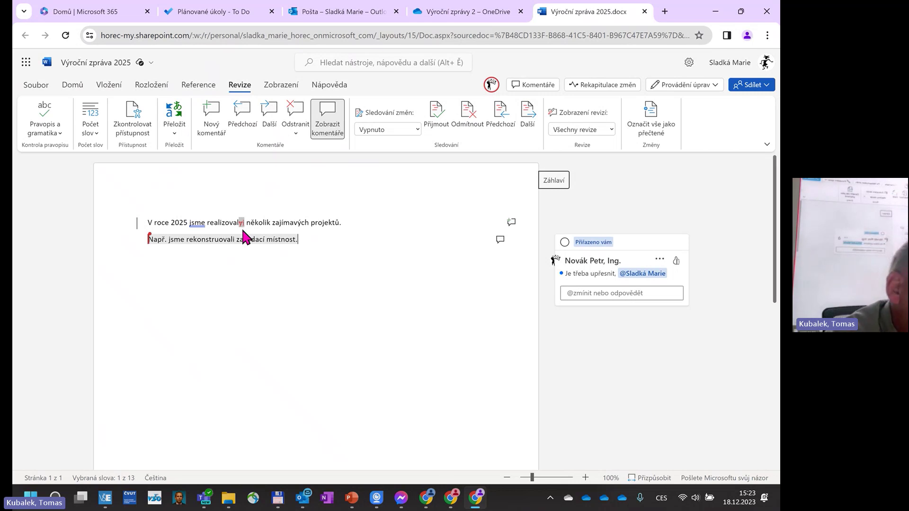
{"action": "left_click", "coordinate": [440, 119]}
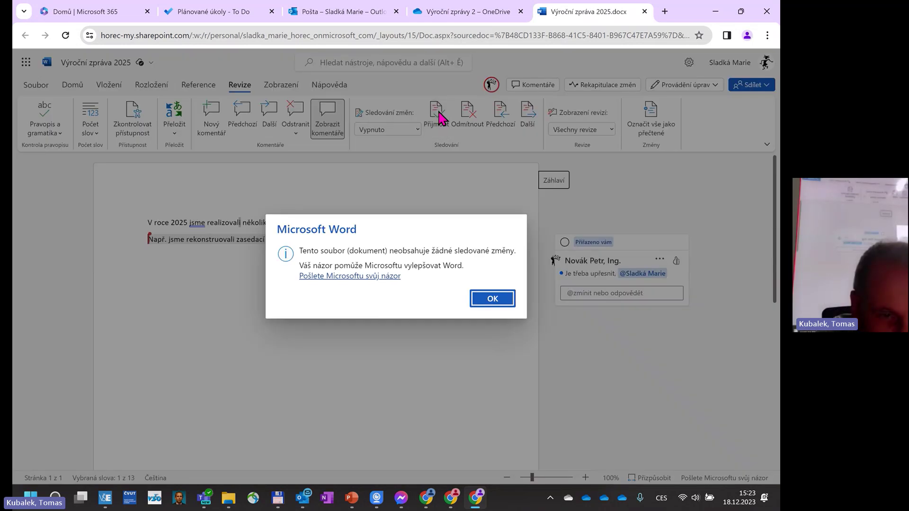
Replace the second sentence's final period with ' na školicí počítačovou místnost.'.
{"action": "left_click", "coordinate": [481, 300]}
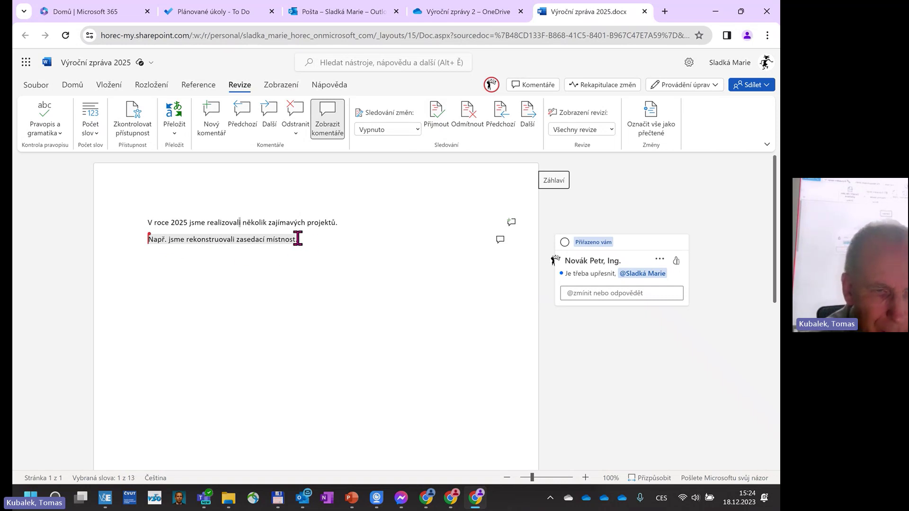
{"action": "key", "text": "BackSpace"}
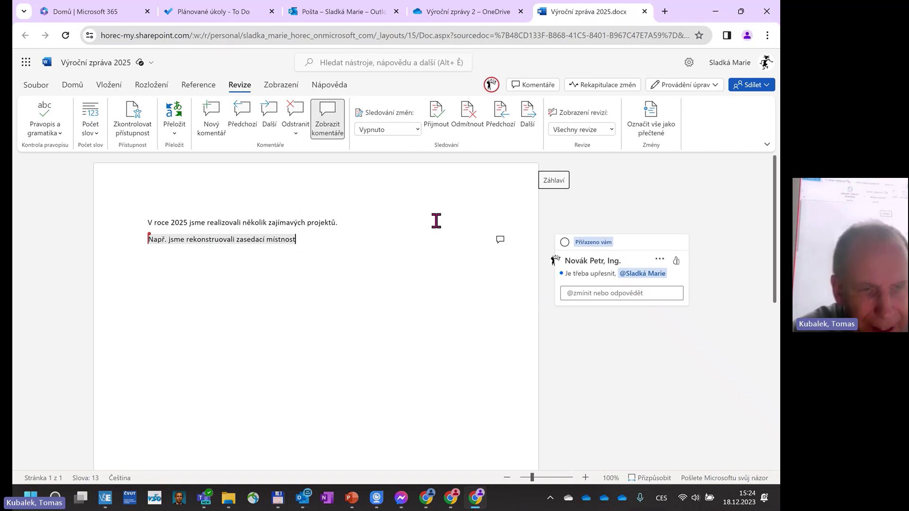
{"action": "type", "text": "na školi"}
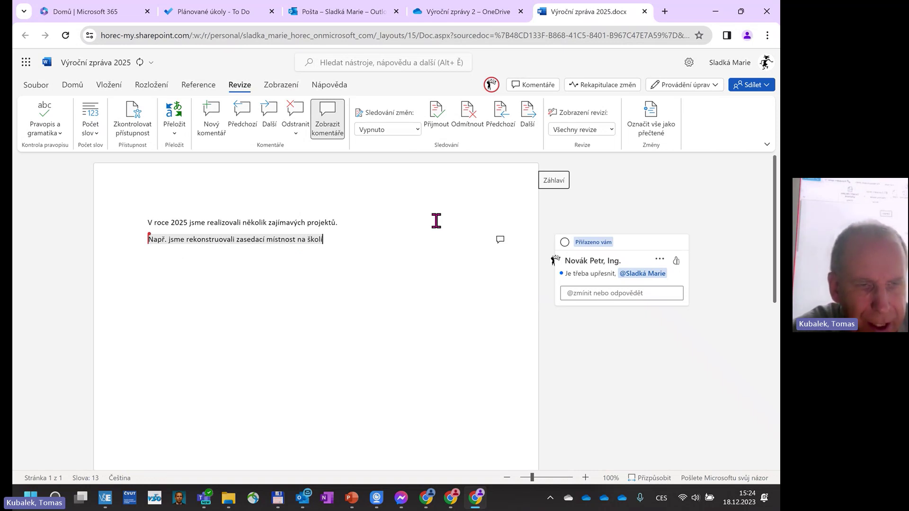
{"action": "type", "text": "cí počíta"}
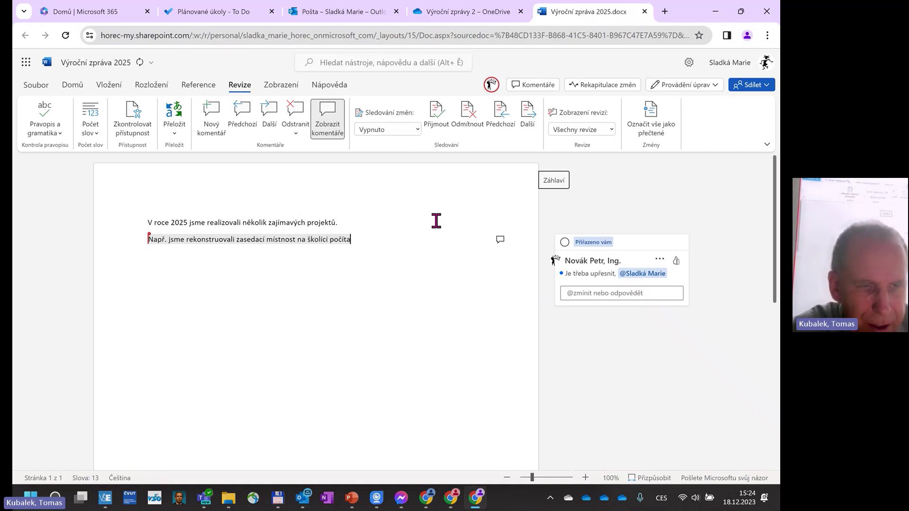
{"action": "type", "text": "čovou místnost."}
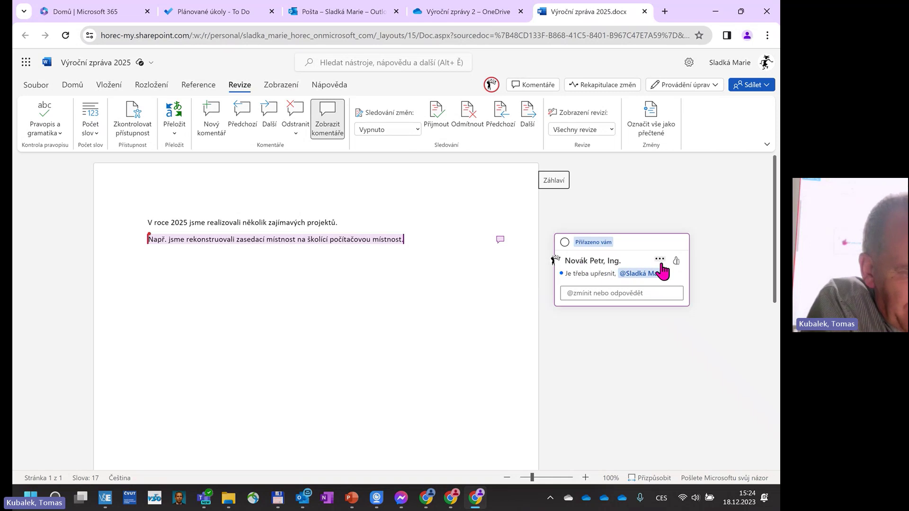
Resolve the assigned comment task, then reopen its thread from the Komentáře pane.
{"action": "left_click", "coordinate": [565, 242]}
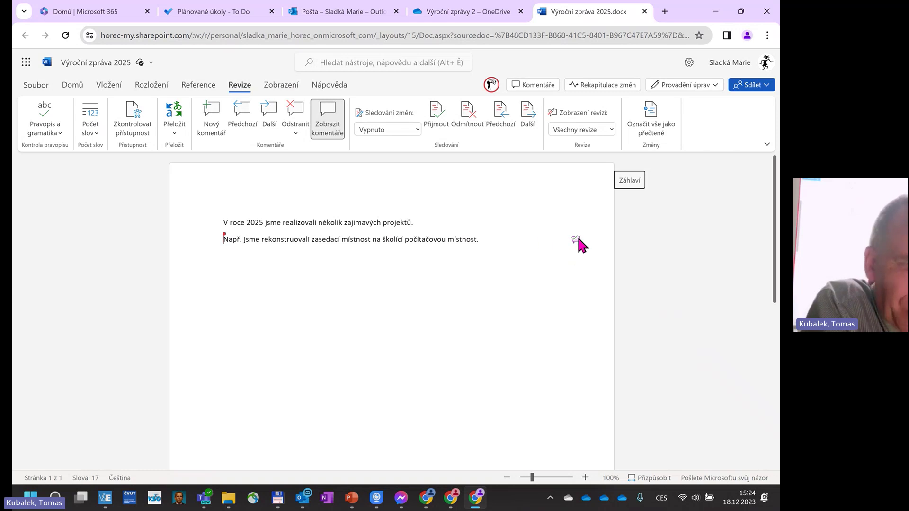
{"action": "left_click", "coordinate": [576, 239]}
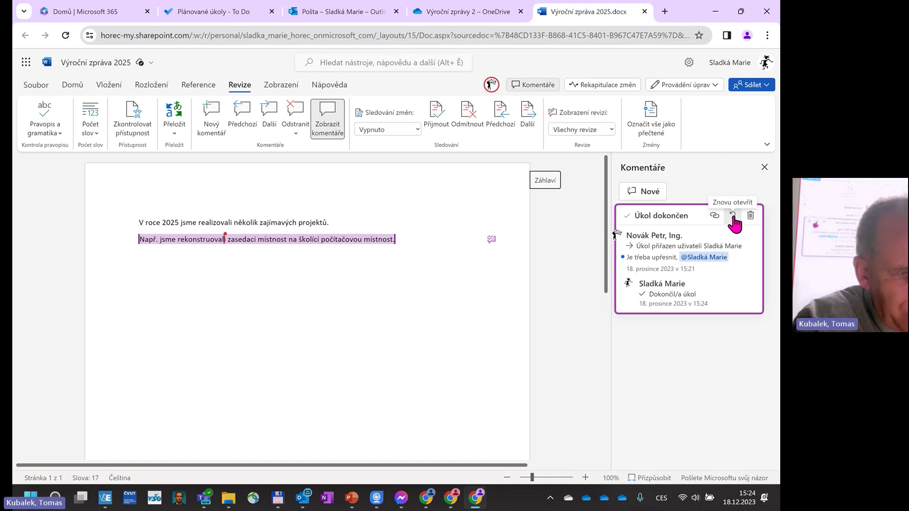
{"action": "left_click", "coordinate": [733, 215]}
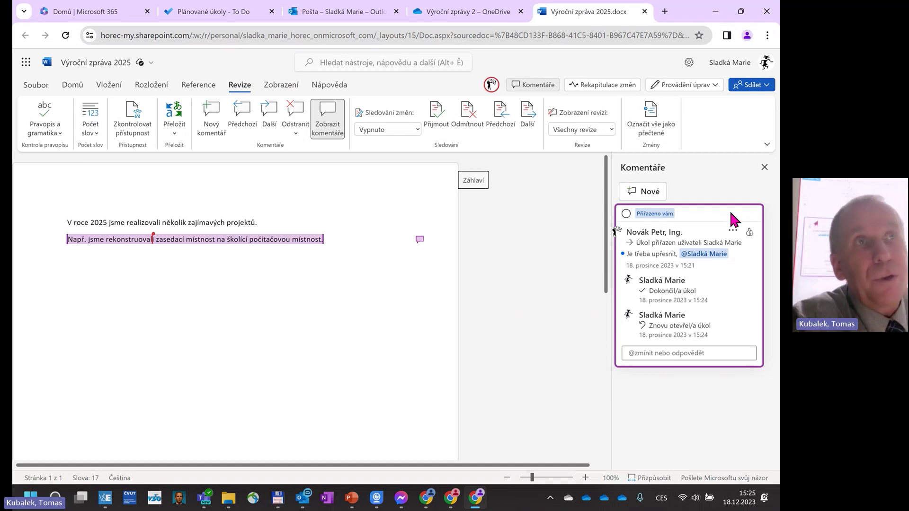
{"action": "left_click", "coordinate": [308, 500]}
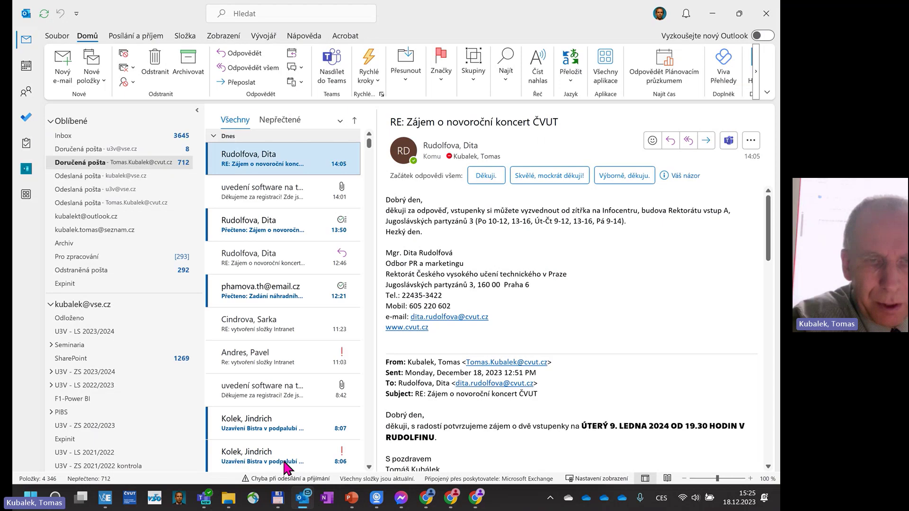
{"action": "left_click", "coordinate": [101, 138]}
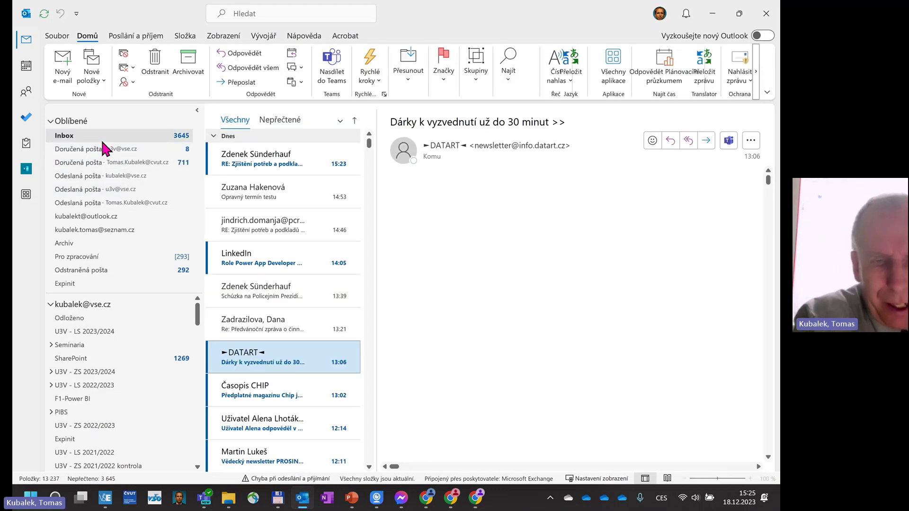
{"action": "left_click", "coordinate": [295, 156]}
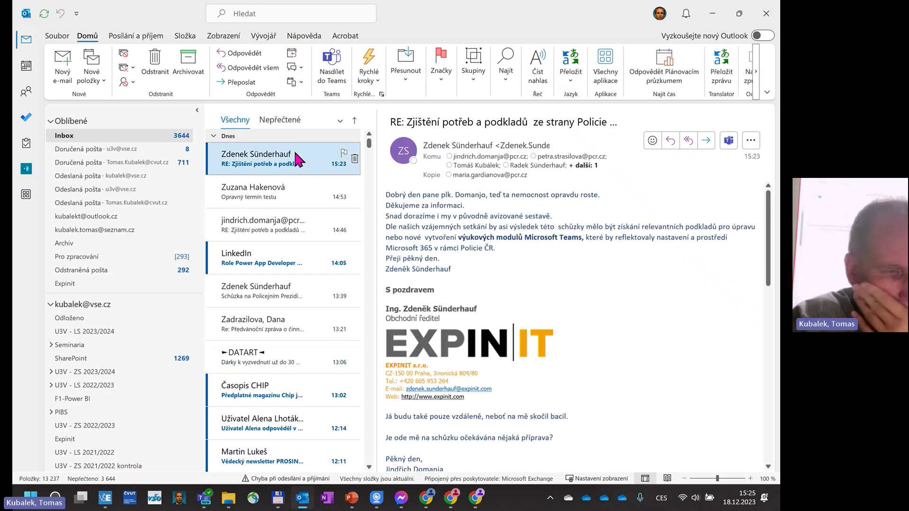
{"action": "left_click", "coordinate": [713, 14]}
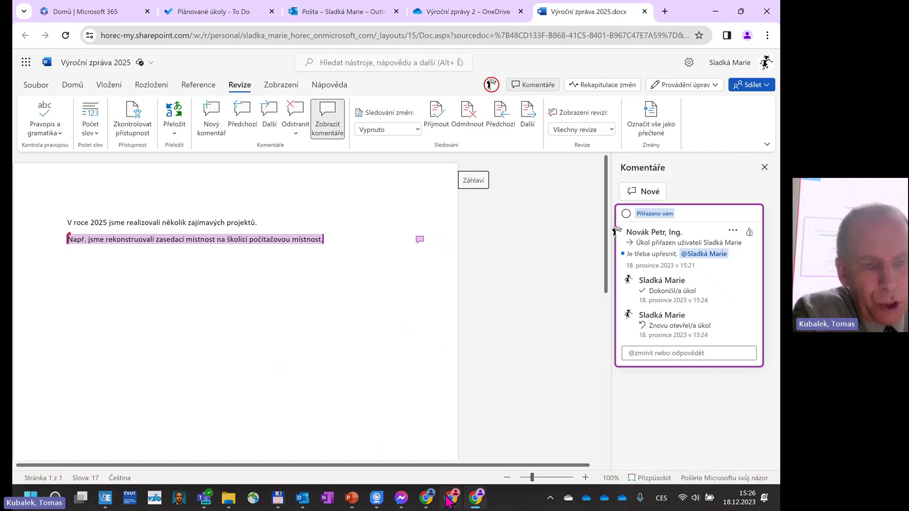
Switch from Word to the MIN-přednášky-2023.pptx PowerPoint window.
{"action": "mouse_move", "coordinate": [452, 501]}
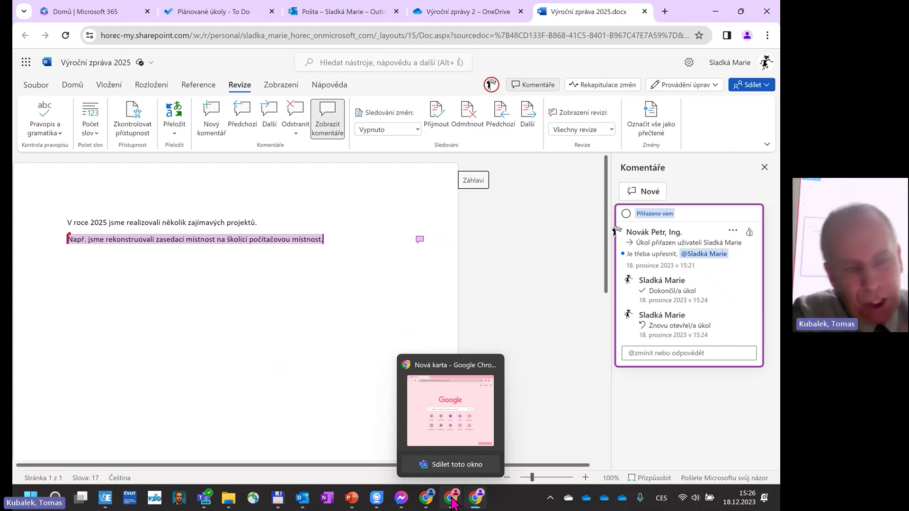
{"action": "left_click", "coordinate": [452, 501]}
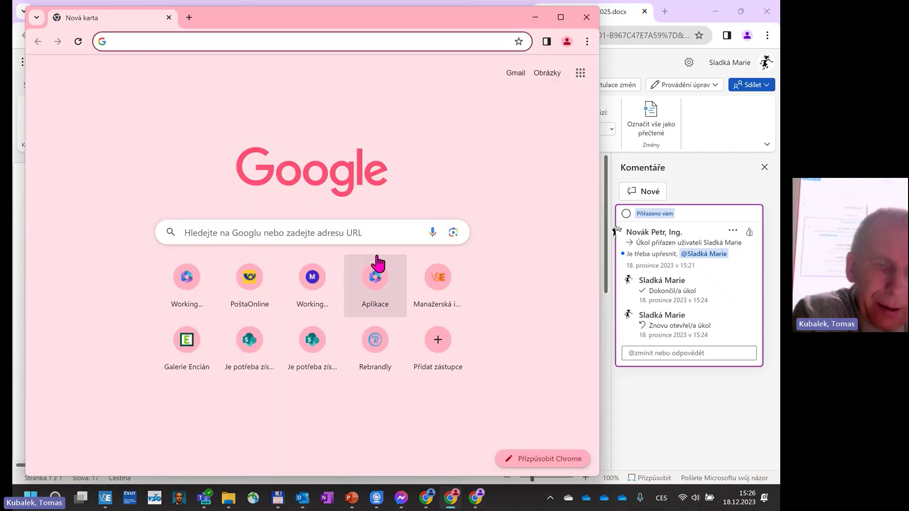
{"action": "left_click", "coordinate": [352, 498]}
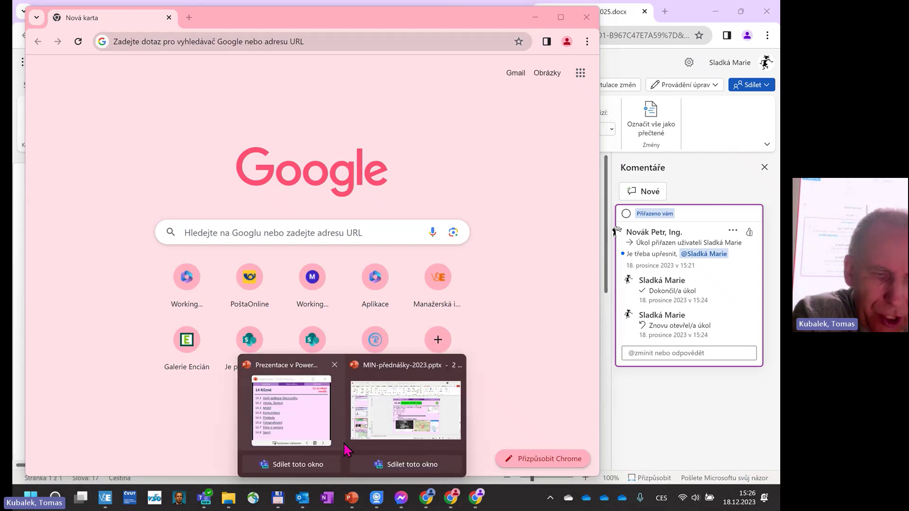
{"action": "left_click", "coordinate": [313, 413]}
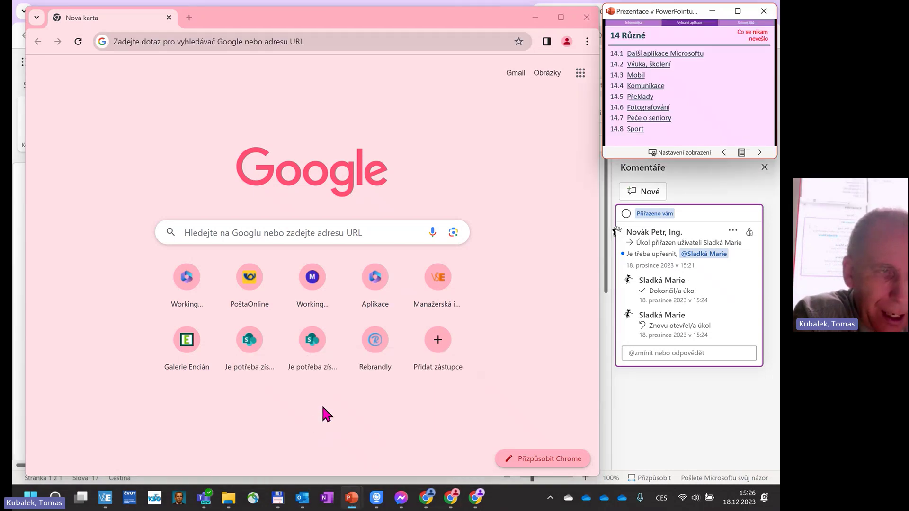
Follow the 14.1 and 14.1.1 Forms links to the '14.1.1.1 Charakteristika Forms' slide.
{"action": "left_click", "coordinate": [661, 69]}
{"action": "left_click", "coordinate": [650, 55]}
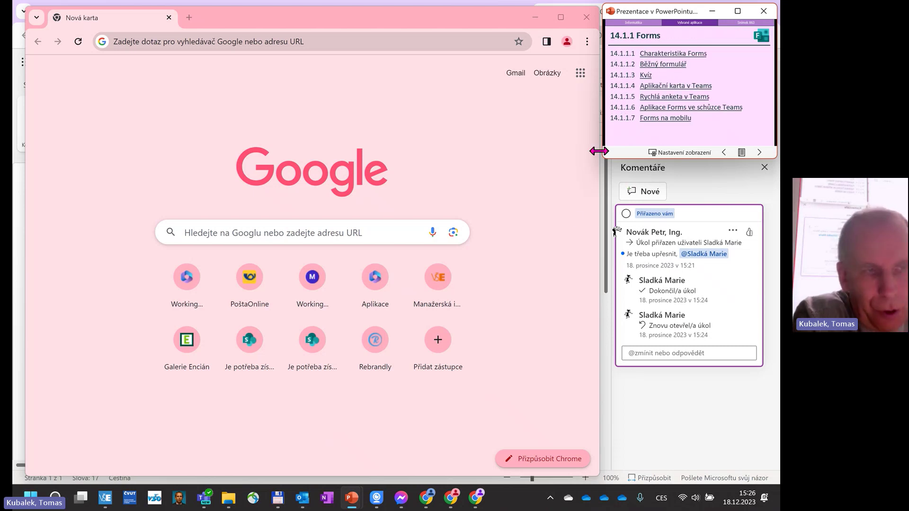
{"action": "left_click", "coordinate": [738, 12]}
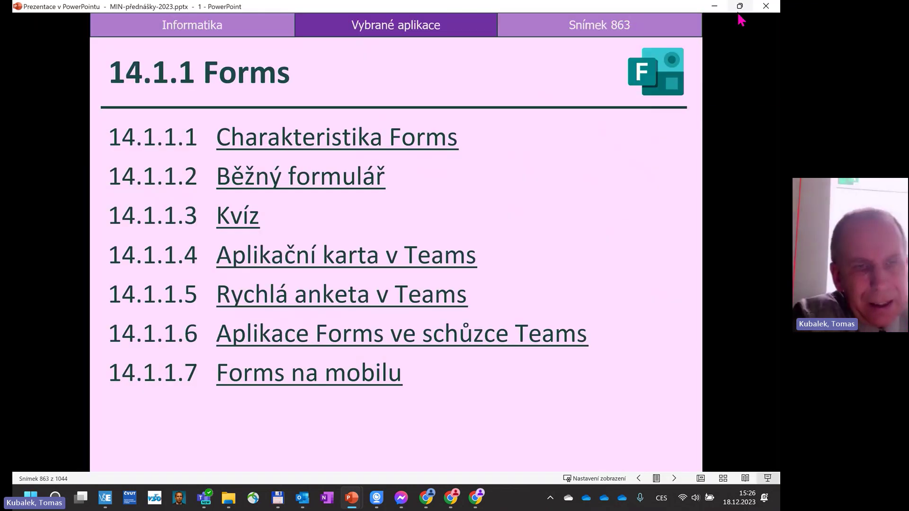
{"action": "left_click", "coordinate": [432, 145]}
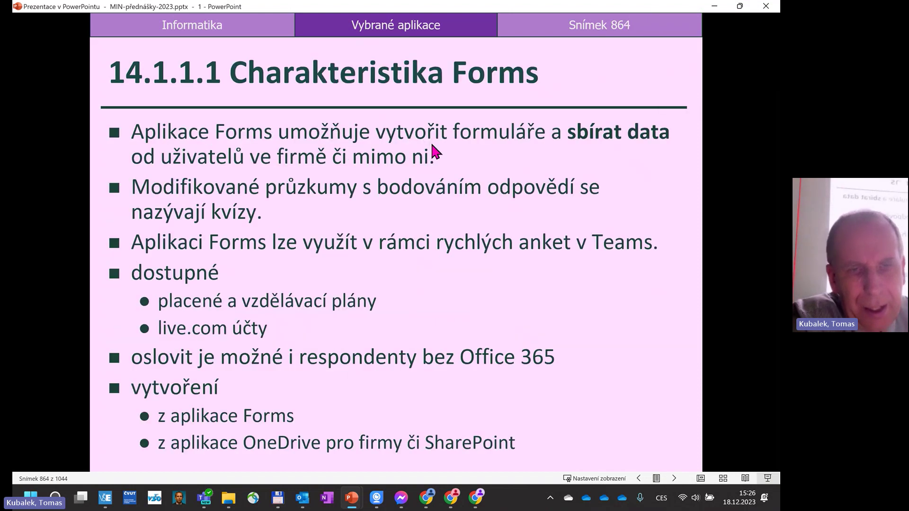
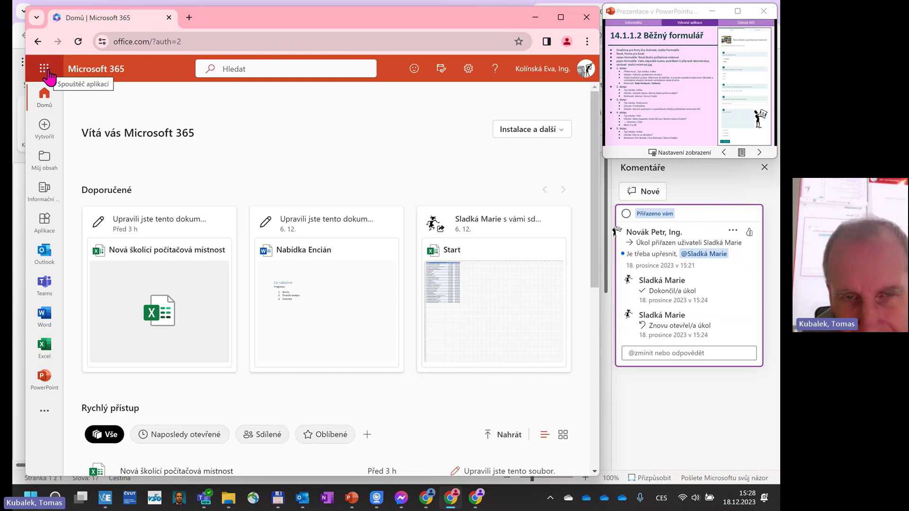
Open OneDrive from the Microsoft 365 app launcher and go to Moje soubory.
{"action": "left_click", "coordinate": [47, 72]}
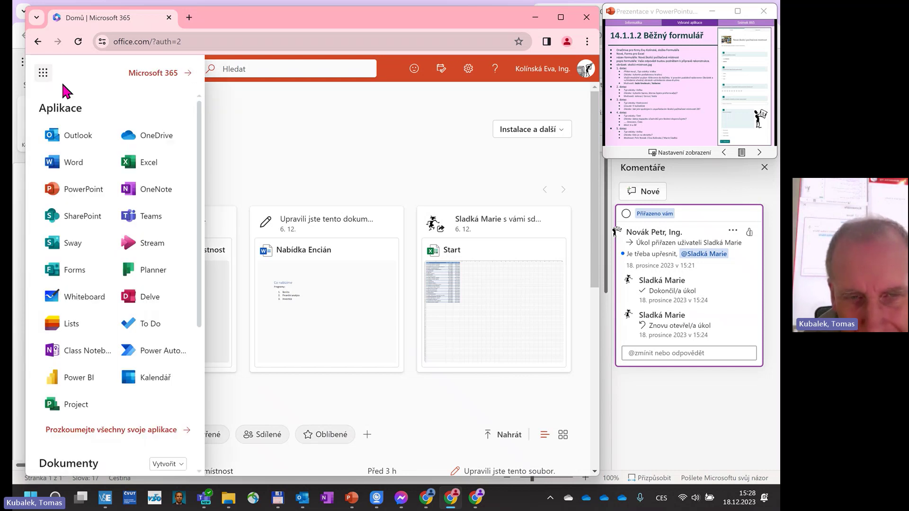
{"action": "left_click", "coordinate": [141, 137]}
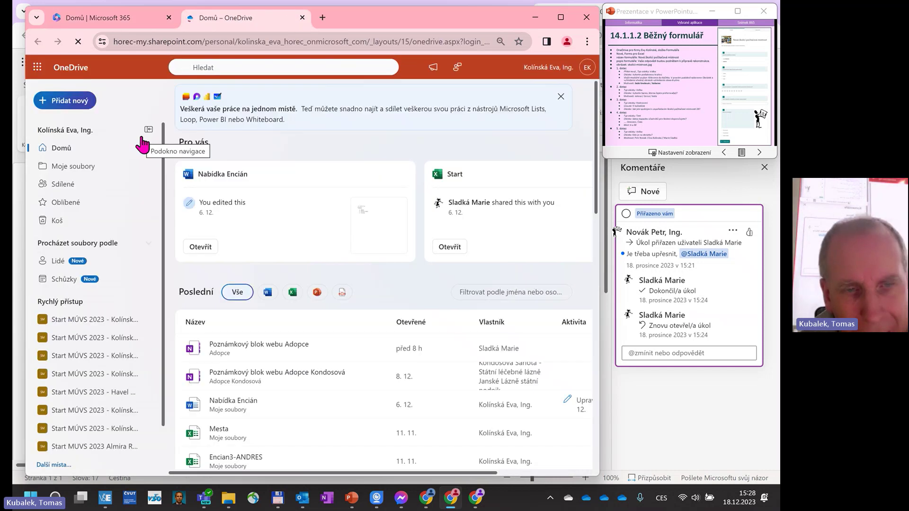
{"action": "left_click", "coordinate": [83, 168]}
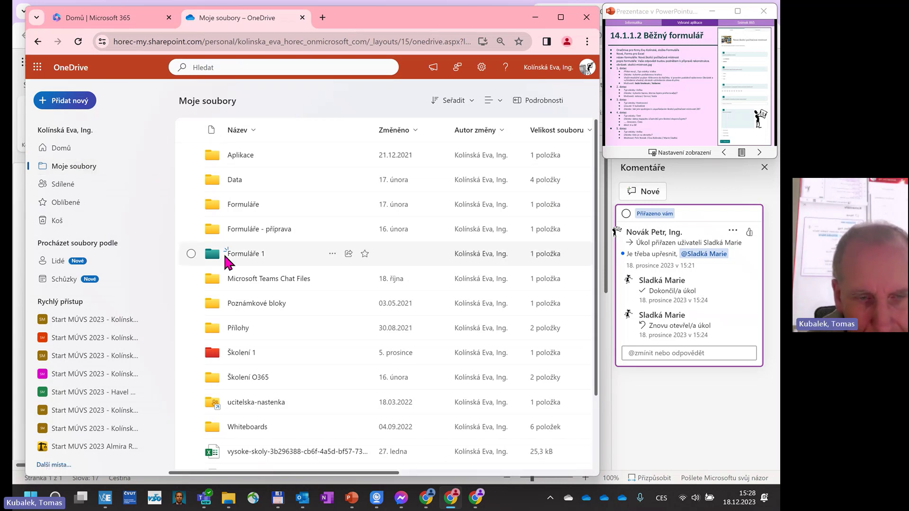
Create a teal folder named 'Formuláře 2' in Moje soubory and open the empty folder.
{"action": "left_click", "coordinate": [81, 105]}
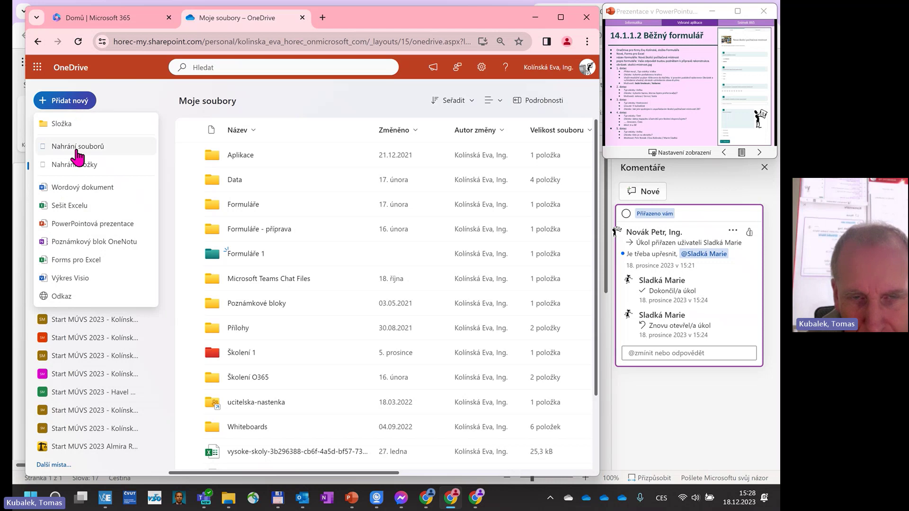
{"action": "left_click", "coordinate": [60, 124]}
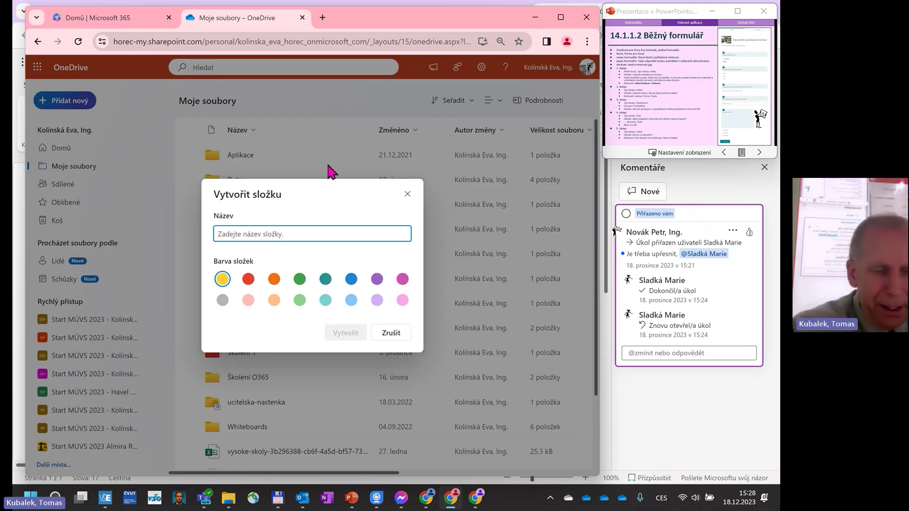
{"action": "type", "text": "From"}
{"action": "key", "text": "BackSpace"}
{"action": "key", "text": "BackSpace"}
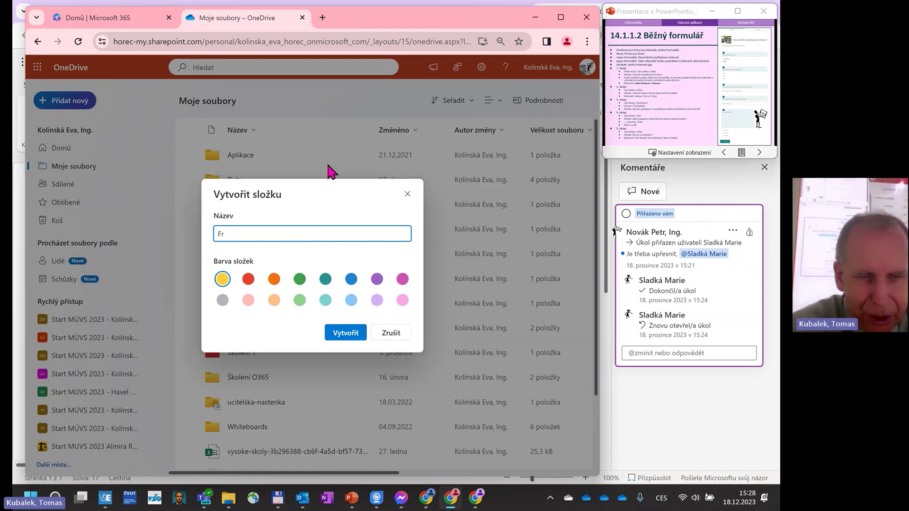
{"action": "type", "text": "orm"}
{"action": "key", "text": "BackSpace"}
{"action": "key", "text": "BackSpace"}
{"action": "key", "text": "BackSpace"}
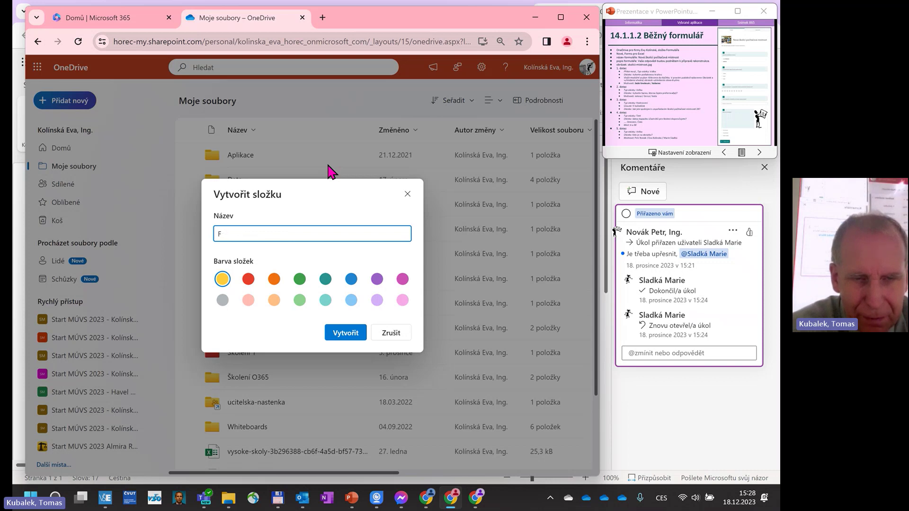
{"action": "type", "text": "ormuláře 2"}
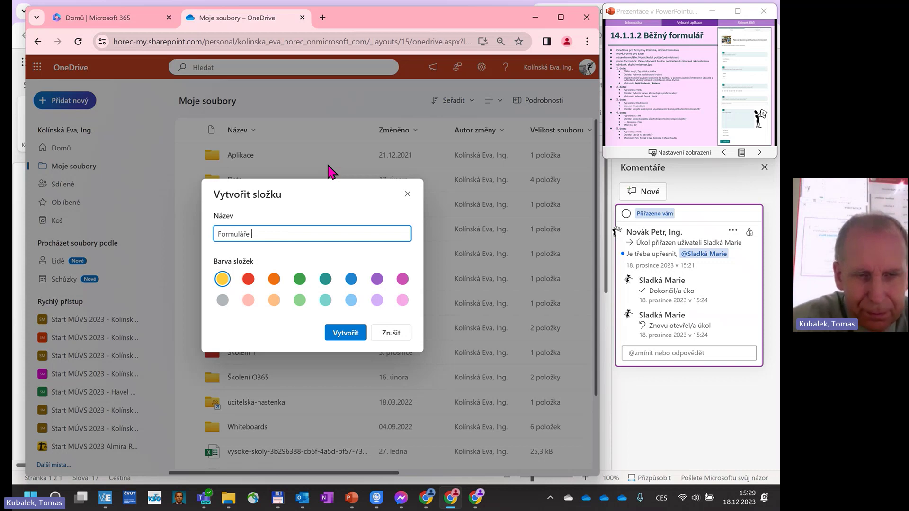
{"action": "left_click", "coordinate": [326, 281]}
{"action": "left_click", "coordinate": [346, 333]}
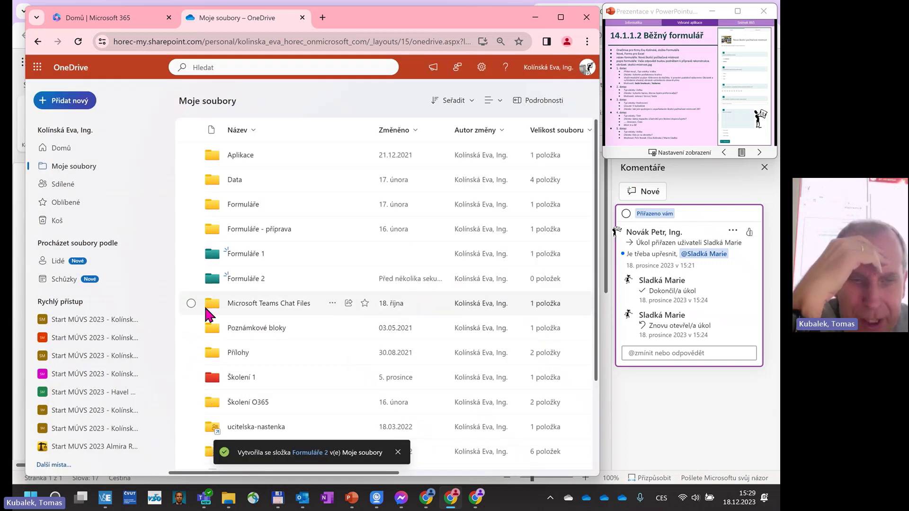
{"action": "left_click", "coordinate": [244, 284]}
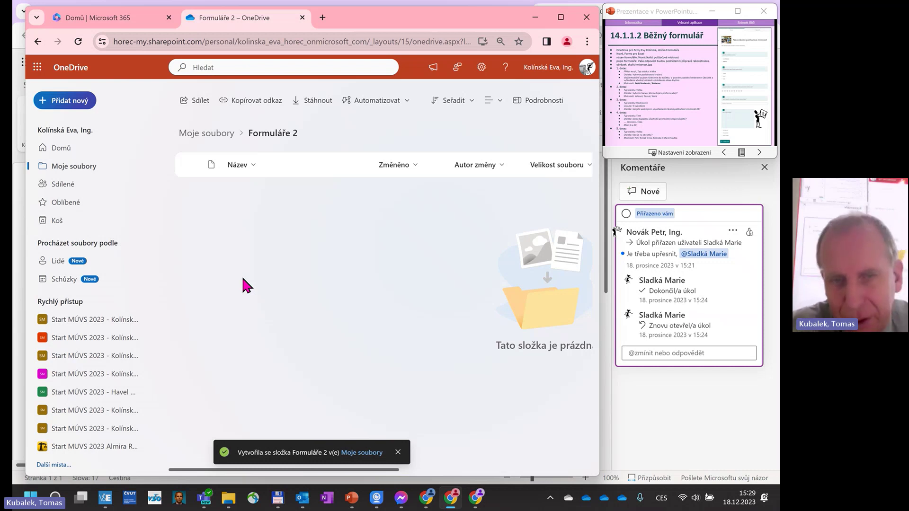
Create a Forms for Excel workbook named 'Nová školicí počítačová místnost 2' in Formuláře 2.
{"action": "left_click", "coordinate": [82, 107]}
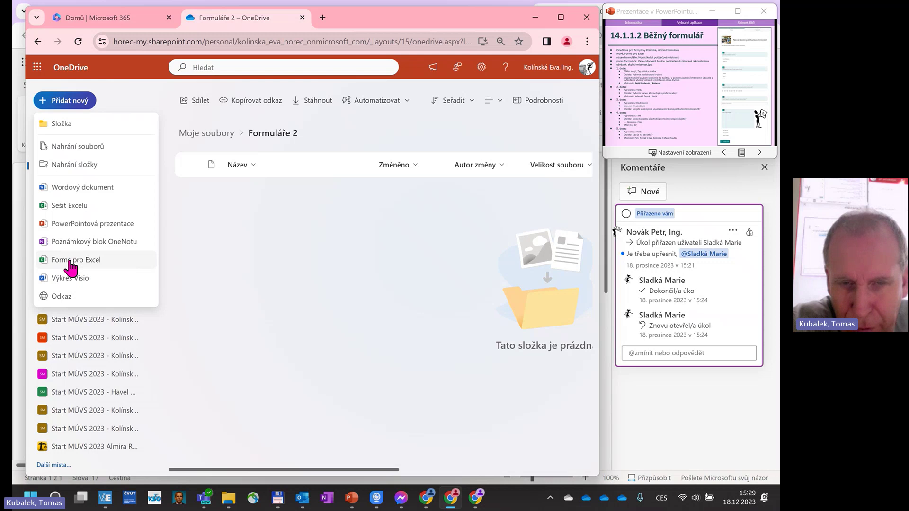
{"action": "left_click", "coordinate": [71, 262]}
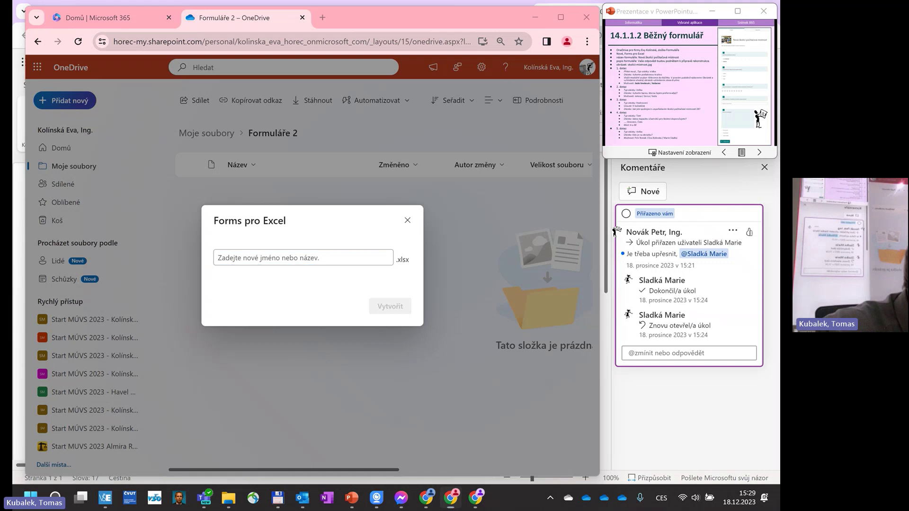
{"action": "key", "text": "super+d"}
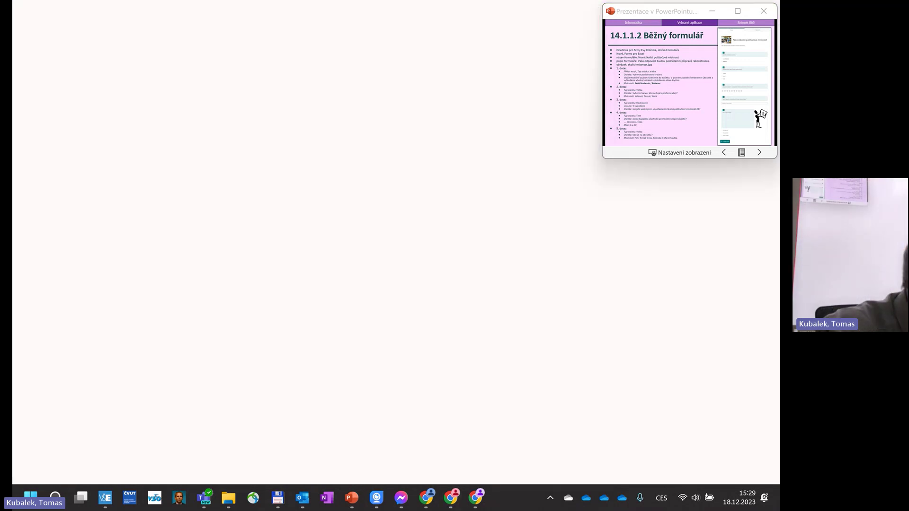
{"action": "key", "text": "super+d"}
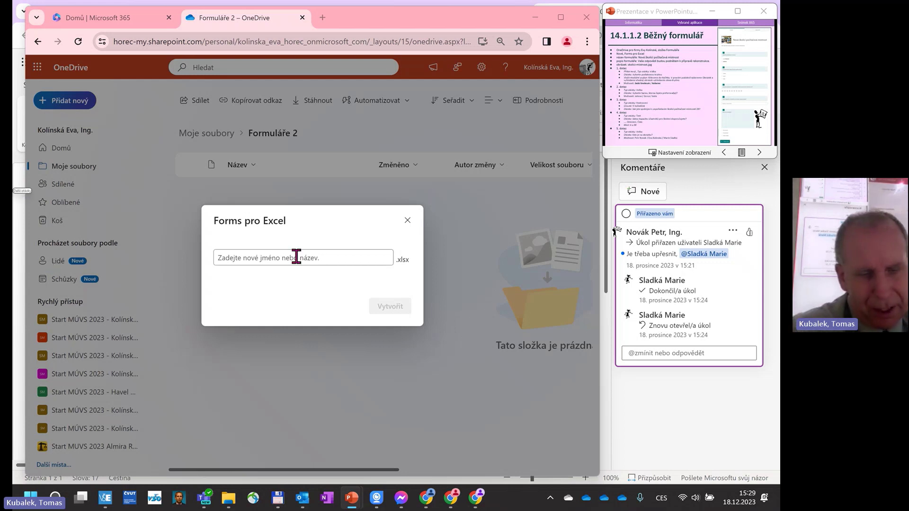
{"action": "left_click", "coordinate": [228, 255]}
{"action": "type", "text": "No"}
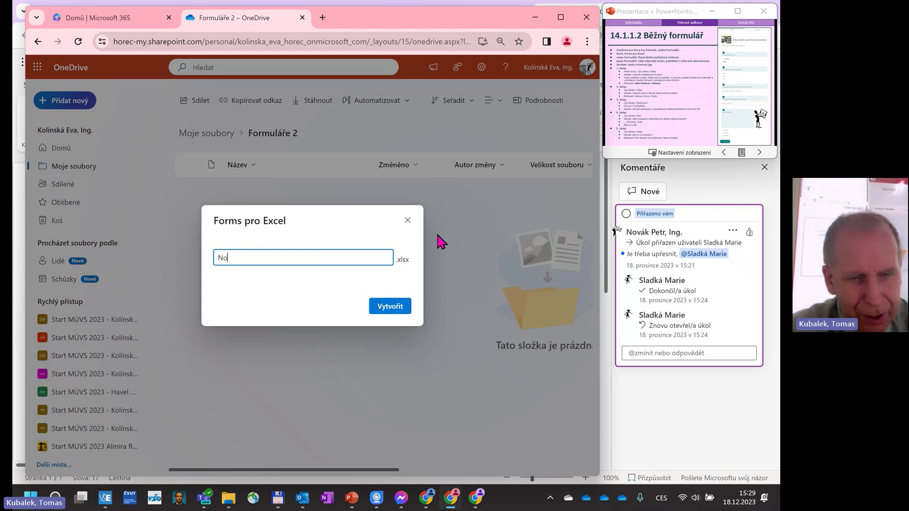
{"action": "type", "text": "vá školic"}
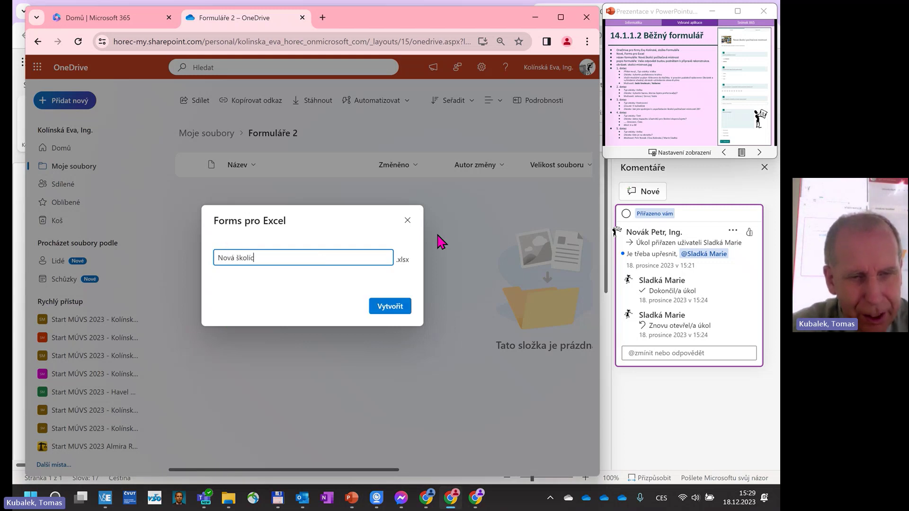
{"action": "key", "text": "BackSpace"}
{"action": "key", "text": "BackSpace"}
{"action": "type", "text": "ící počítačo"}
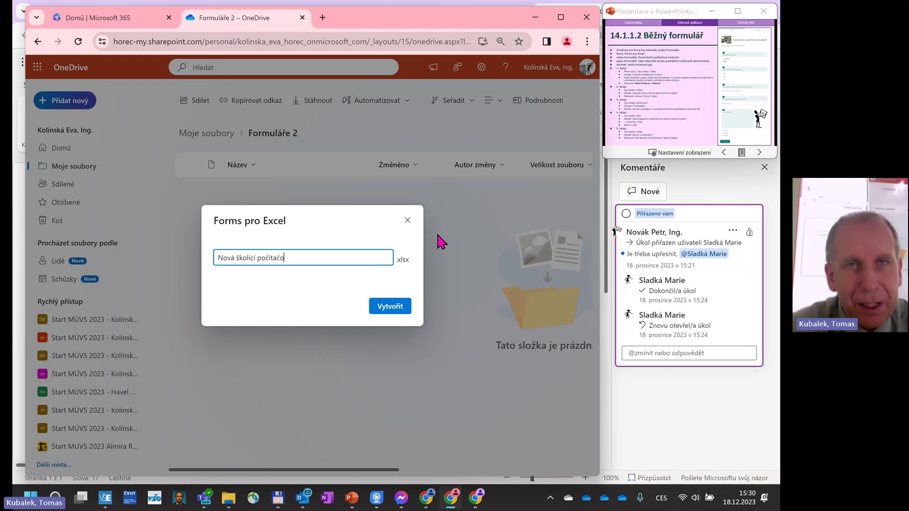
{"action": "type", "text": "vá místnost "}
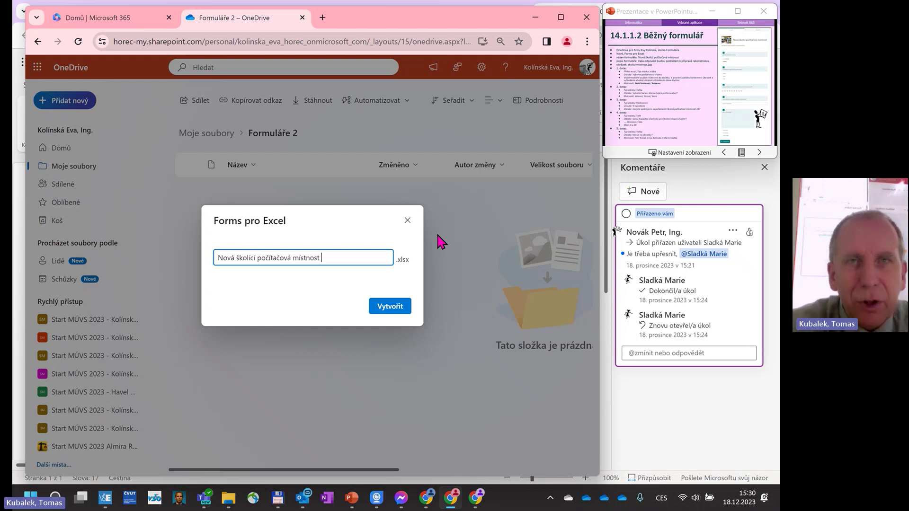
{"action": "type", "text": "2"}
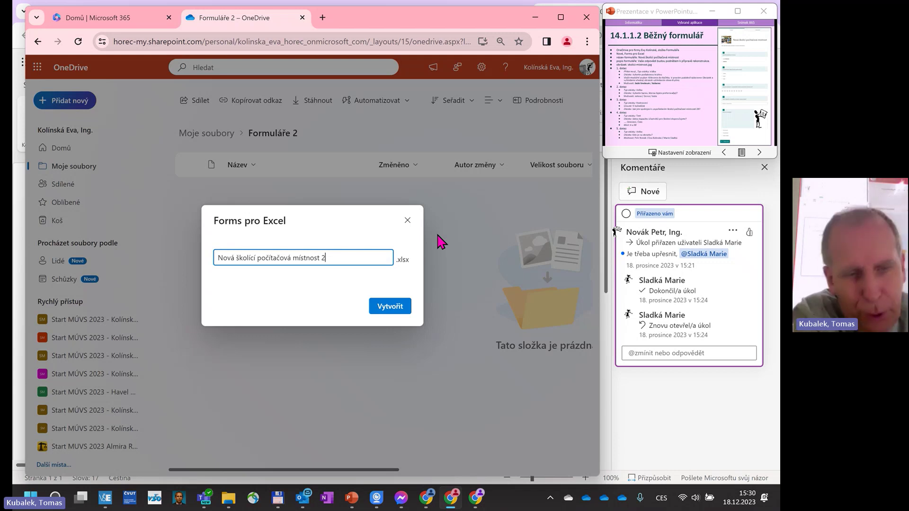
{"action": "left_click", "coordinate": [385, 309]}
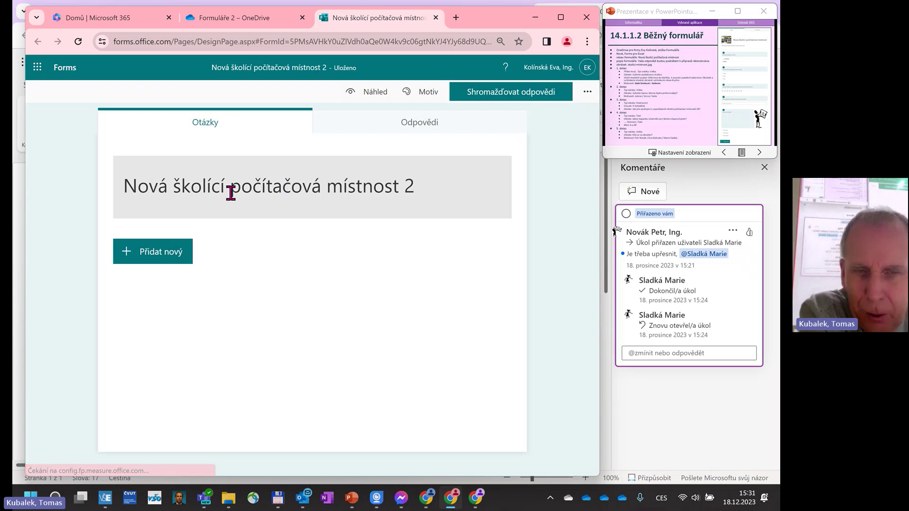
Write the form description 'Vaše odpovědi budou podnětem k přípravě rekonstrukce.'.
{"action": "left_click", "coordinate": [189, 186]}
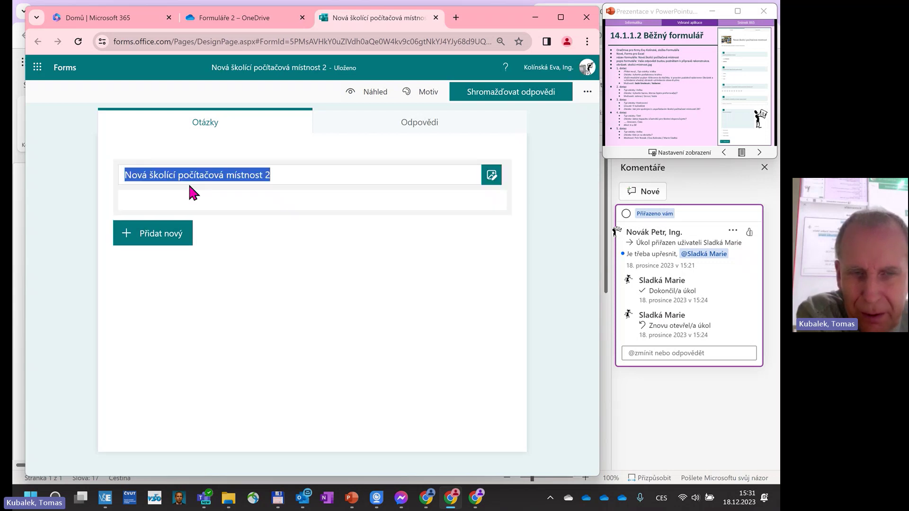
{"action": "left_click", "coordinate": [146, 203]}
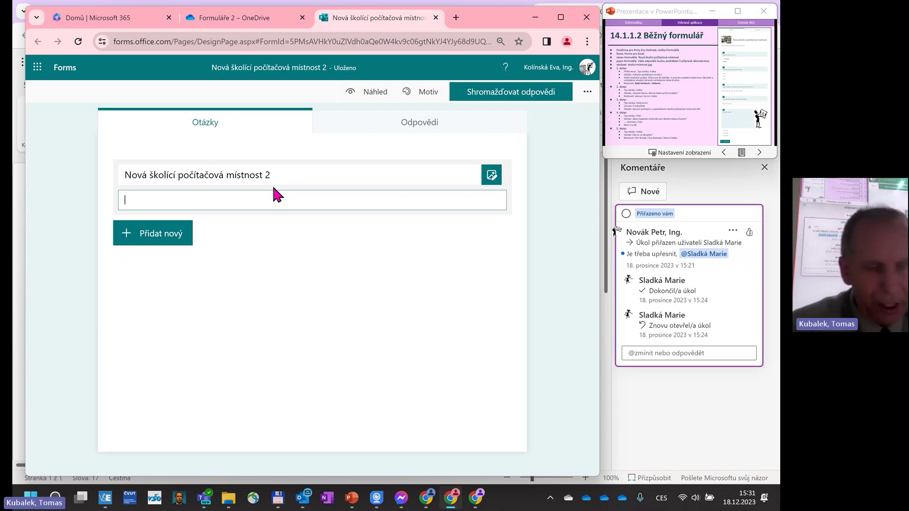
{"action": "type", "text": "Vaše"}
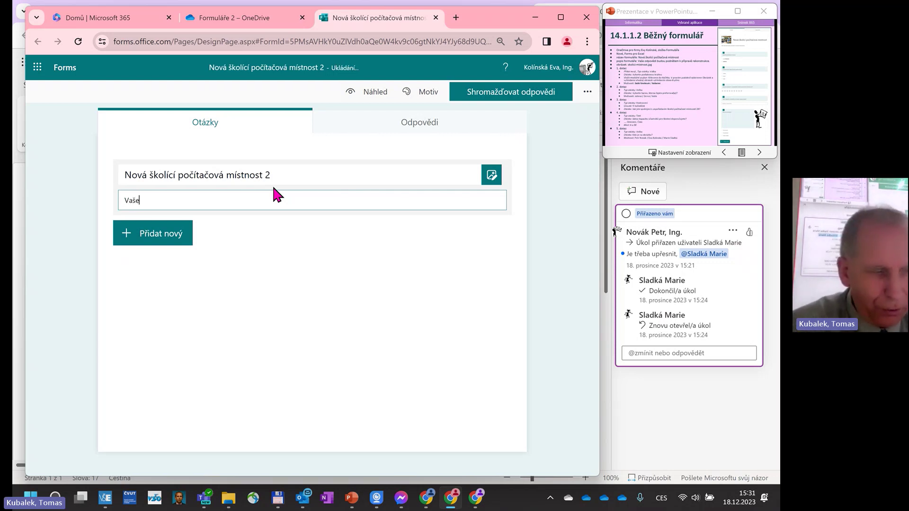
{"action": "type", "text": " dodpověd"}
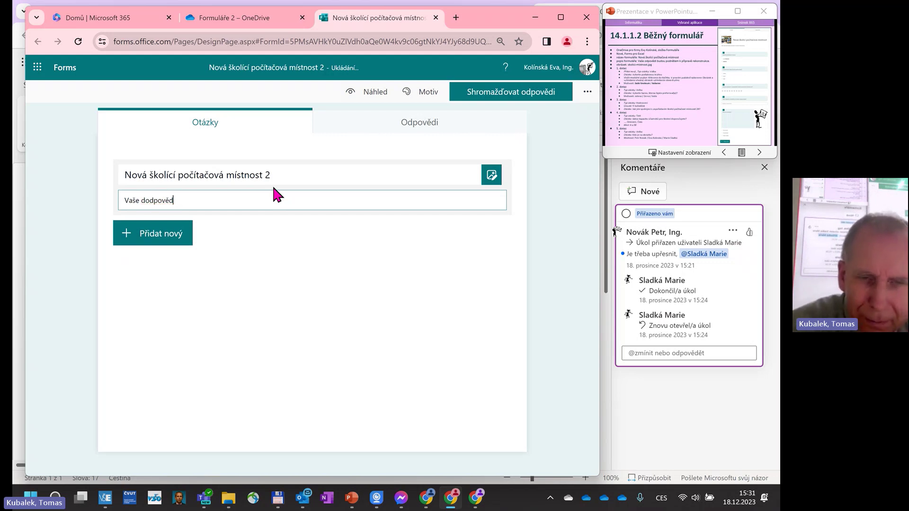
{"action": "key", "text": "BackSpace"}
{"action": "key", "text": "BackSpace"}
{"action": "key", "text": "BackSpace"}
{"action": "key", "text": "BackSpace"}
{"action": "key", "text": "BackSpace"}
{"action": "key", "text": "BackSpace"}
{"action": "key", "text": "BackSpace"}
{"action": "key", "text": "BackSpace"}
{"action": "type", "text": "od"}
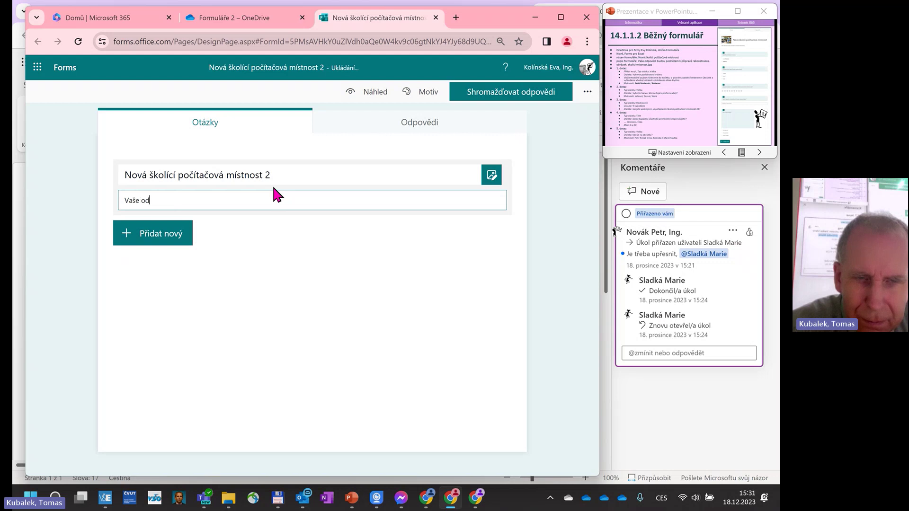
{"action": "type", "text": "povědi bu"}
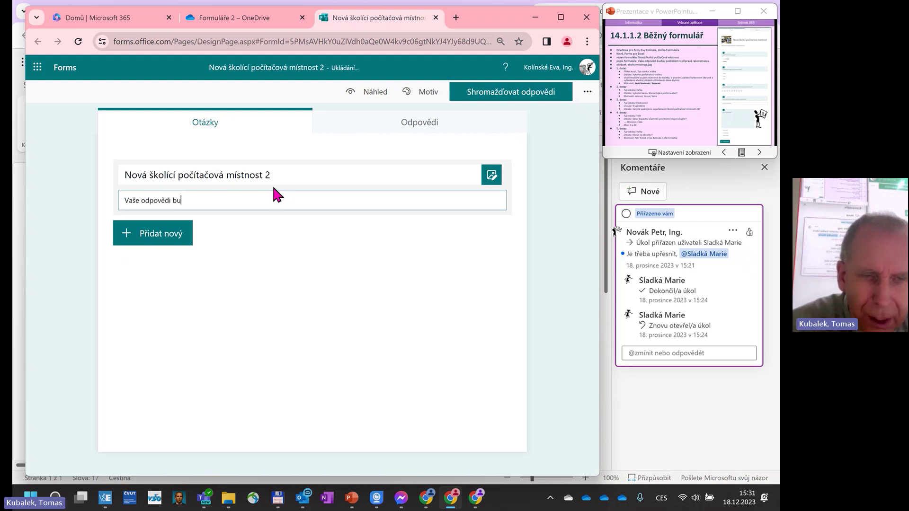
{"action": "type", "text": "dou "}
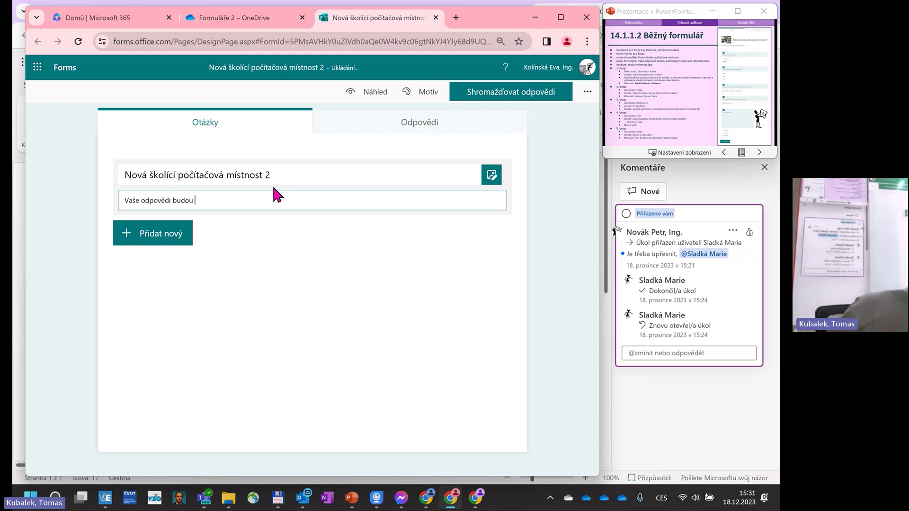
{"action": "type", "text": "podn"}
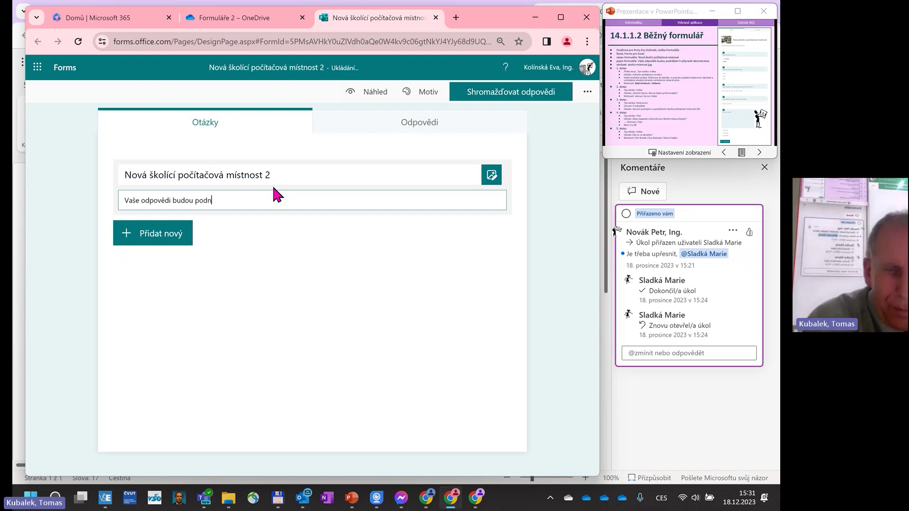
{"action": "type", "text": "ětem pro"}
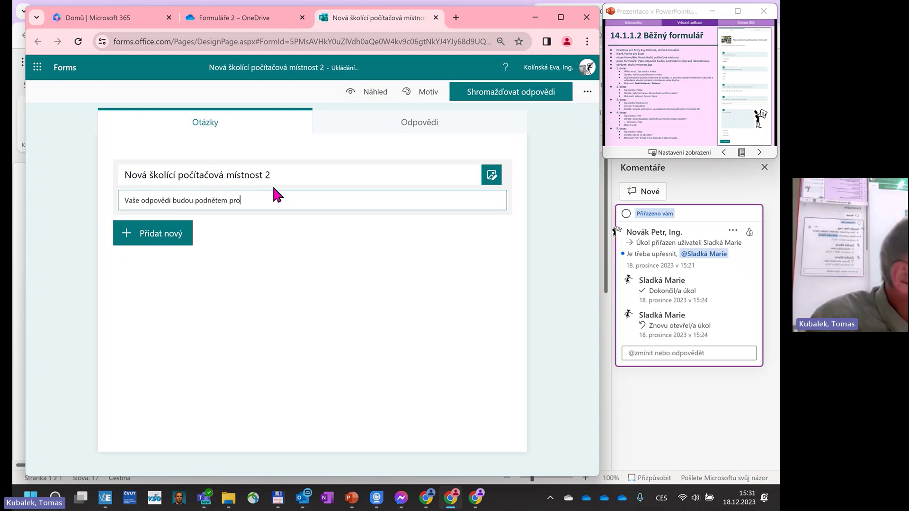
{"action": "key", "text": "BackSpace"}
{"action": "key", "text": "BackSpace"}
{"action": "key", "text": "BackSpace"}
{"action": "type", "text": "k p"}
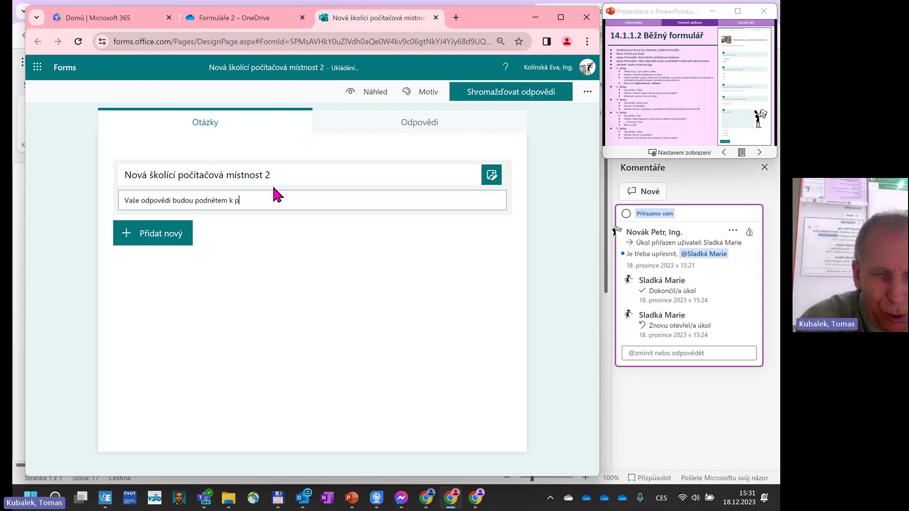
{"action": "type", "text": "říp"}
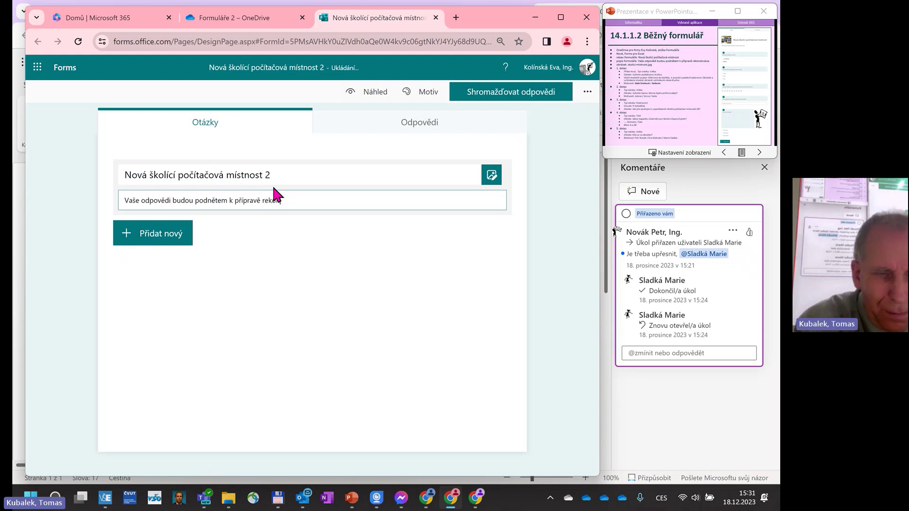
{"action": "type", "text": "ravě rekonstrukce."}
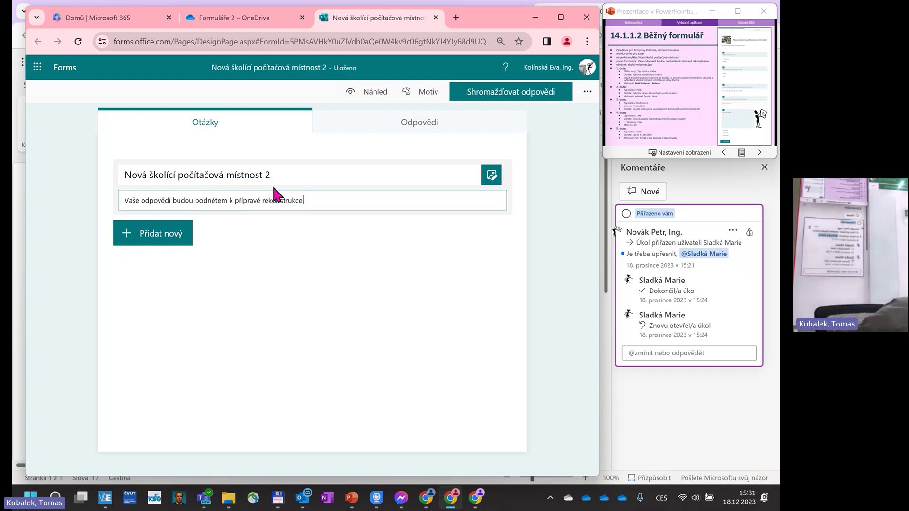
Search online images for 'rekonstrukce' for the title image and browse the results.
{"action": "left_click", "coordinate": [491, 176]}
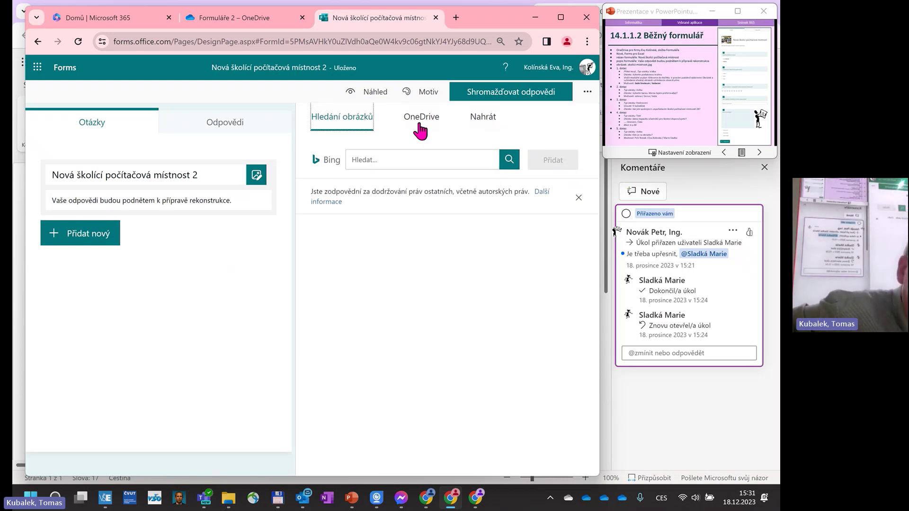
{"action": "left_click", "coordinate": [380, 158]}
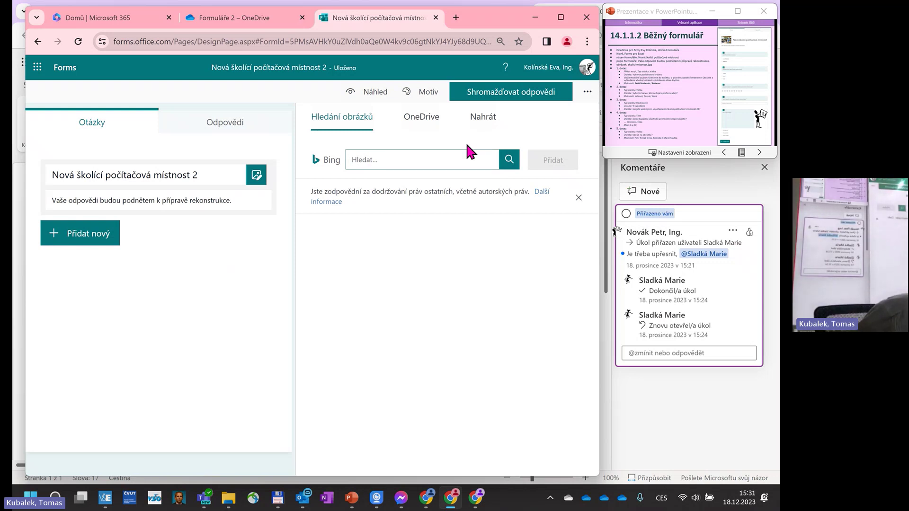
{"action": "type", "text": "reko"}
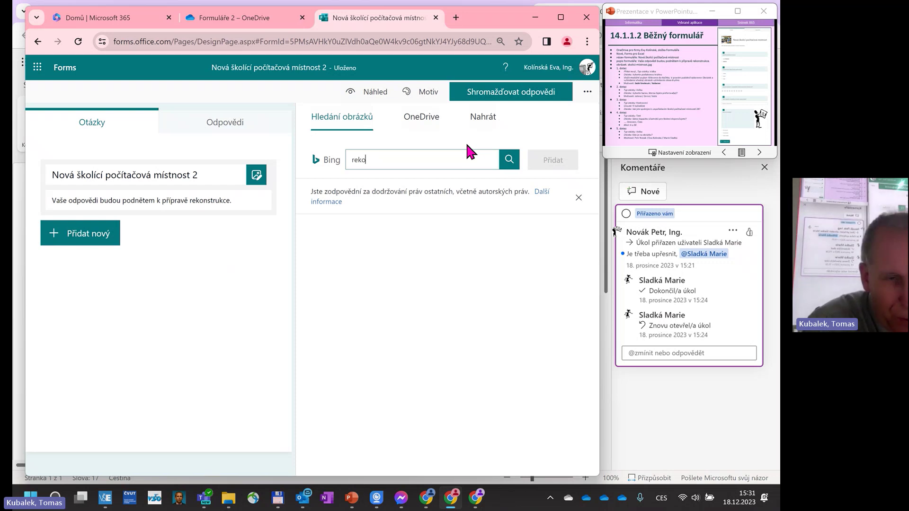
{"action": "type", "text": "nstrukce"}
{"action": "key", "text": "Return"}
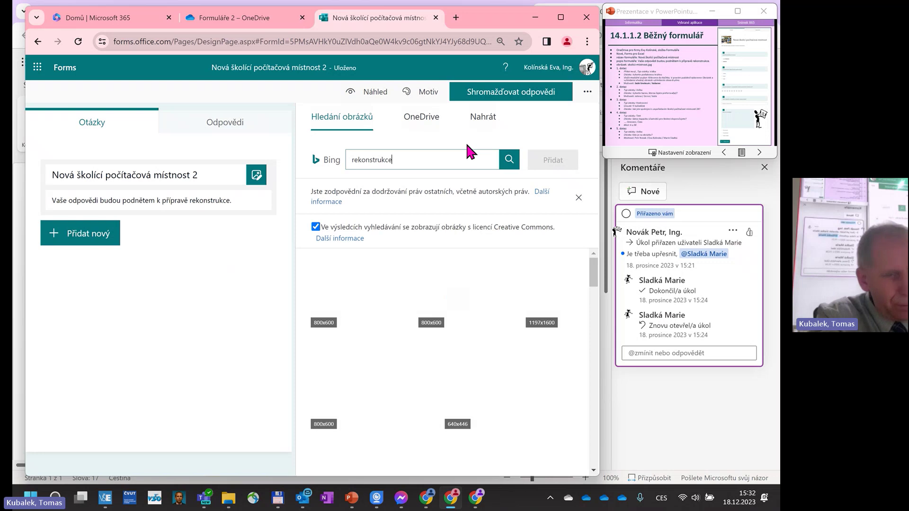
{"action": "scroll", "coordinate": [438, 362], "scroll_direction": "down", "scroll_amount": 2}
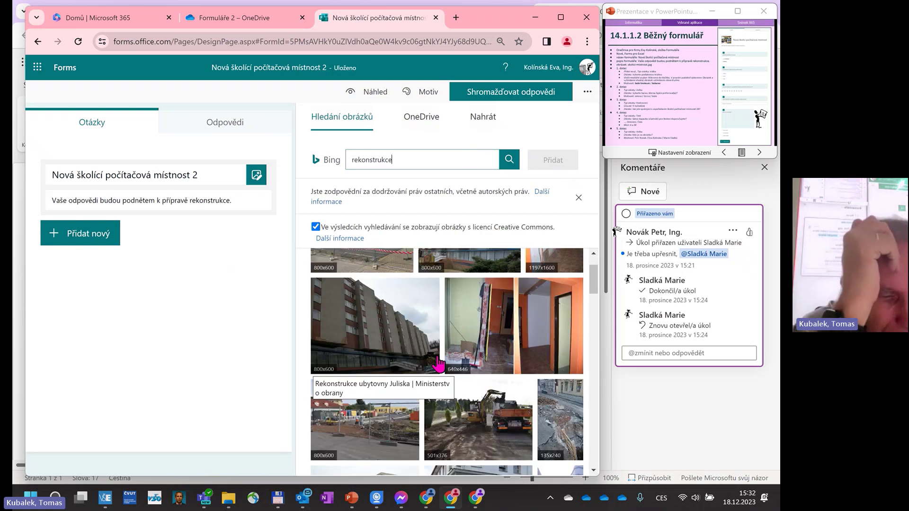
{"action": "scroll", "coordinate": [441, 365], "scroll_direction": "down", "scroll_amount": 5}
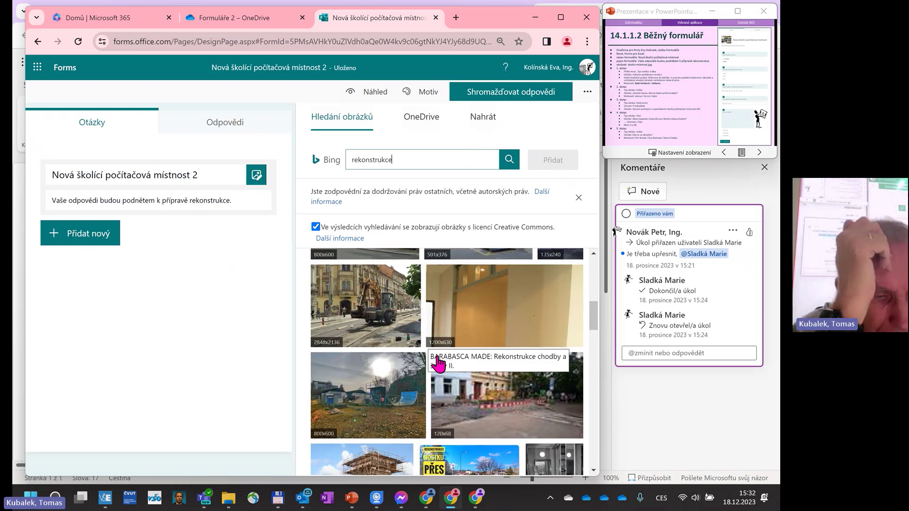
{"action": "scroll", "coordinate": [438, 363], "scroll_direction": "down", "scroll_amount": 10}
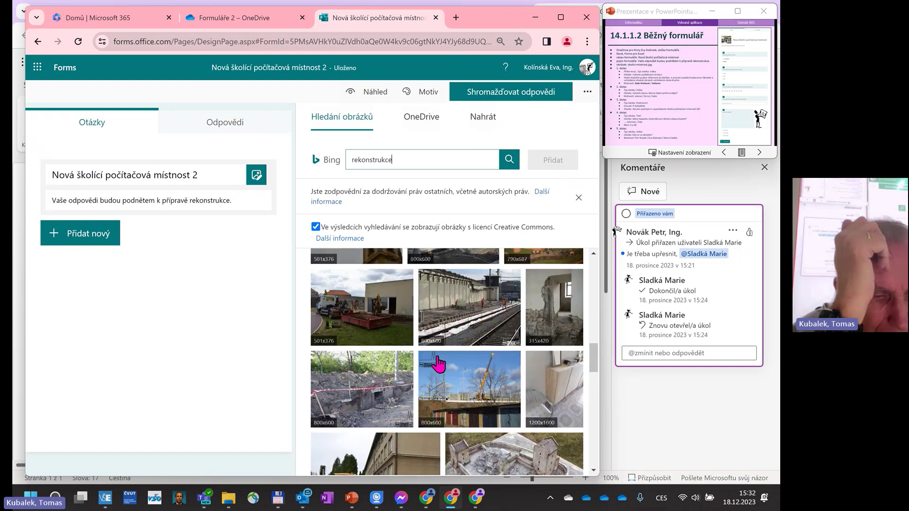
{"action": "scroll", "coordinate": [438, 363], "scroll_direction": "down", "scroll_amount": 5}
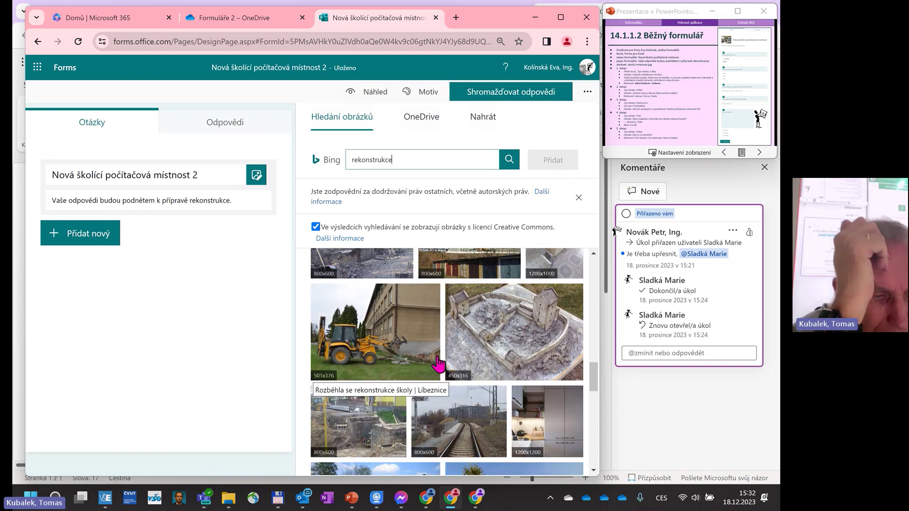
{"action": "scroll", "coordinate": [438, 364], "scroll_direction": "up", "scroll_amount": 15}
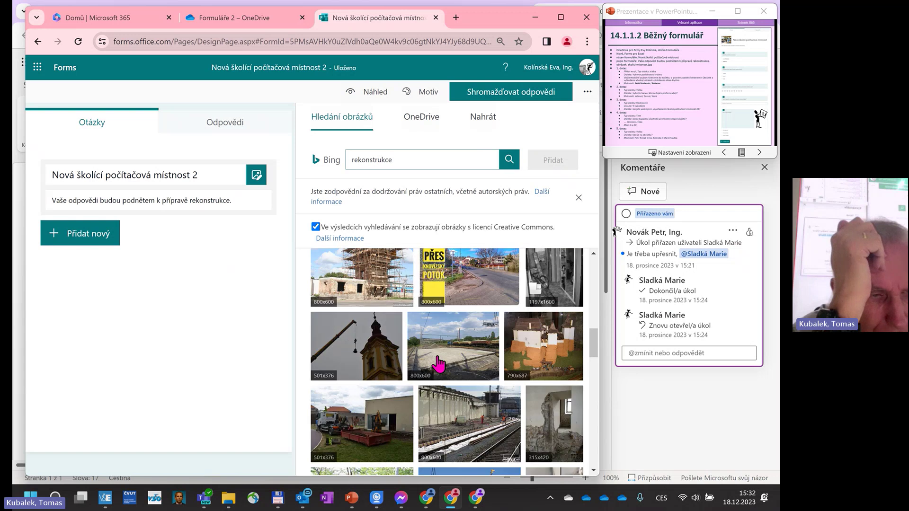
{"action": "scroll", "coordinate": [438, 364], "scroll_direction": "up", "scroll_amount": 10}
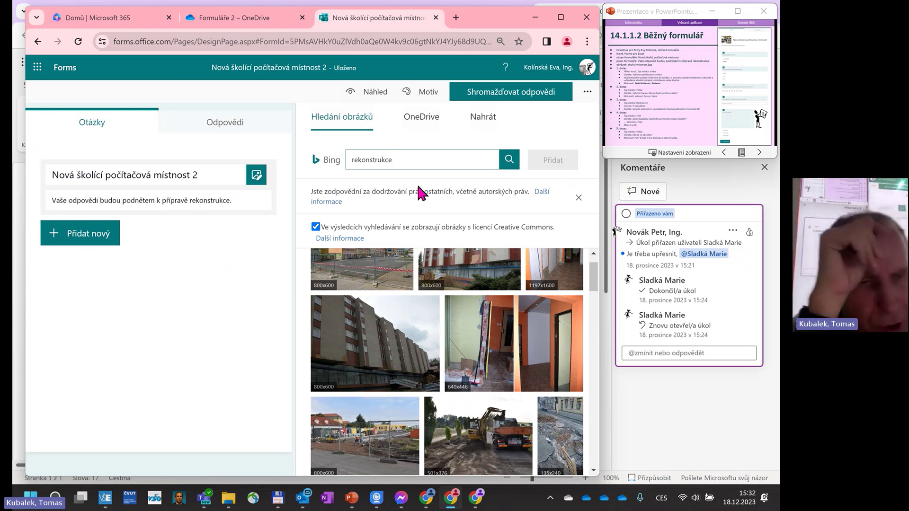
Search images for 'školící mistnost' and insert the chosen classroom photo beside the title.
{"action": "left_click_drag", "start_coordinate": [407, 168], "coordinate": [349, 158]}
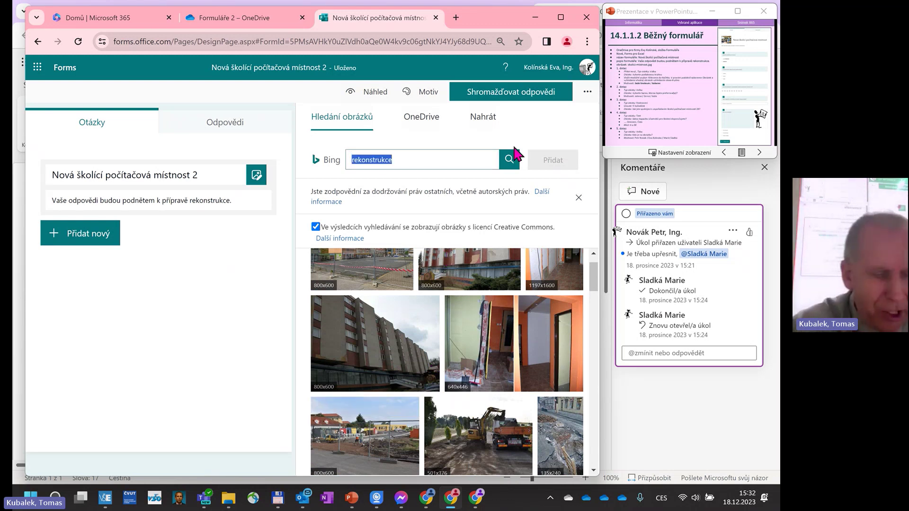
{"action": "type", "text": "školí"}
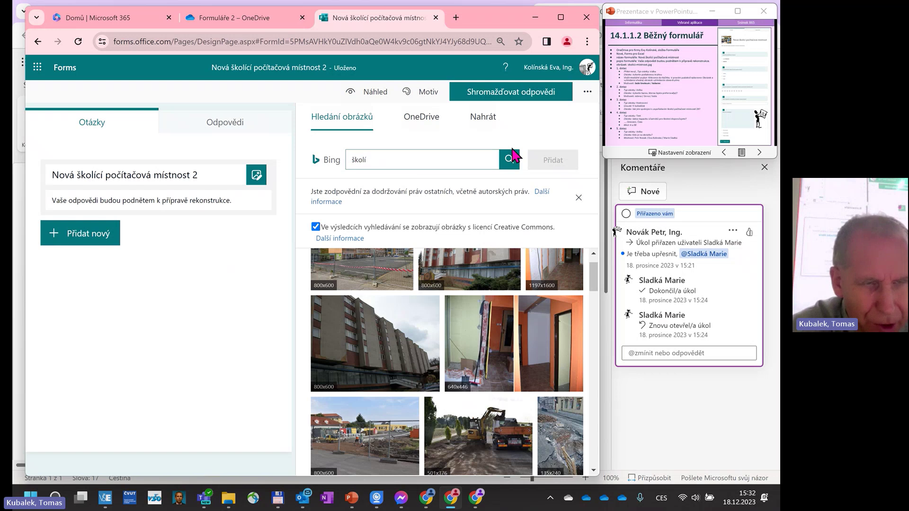
{"action": "type", "text": "cí mi"}
{"action": "type", "text": "stnost"}
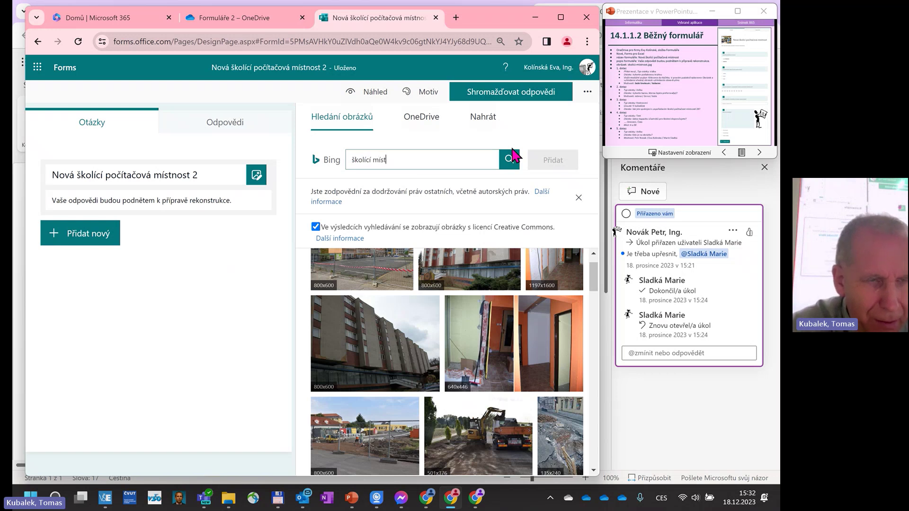
{"action": "left_click", "coordinate": [514, 151]}
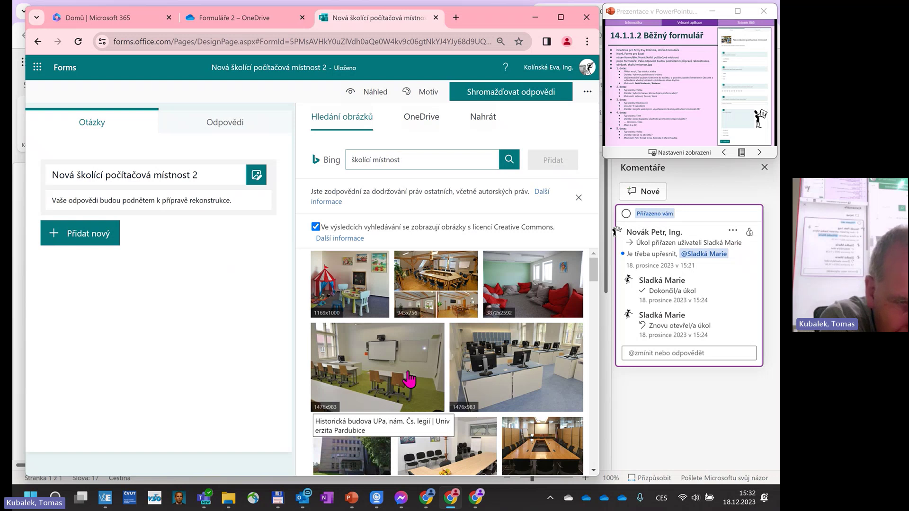
{"action": "left_click", "coordinate": [428, 284]}
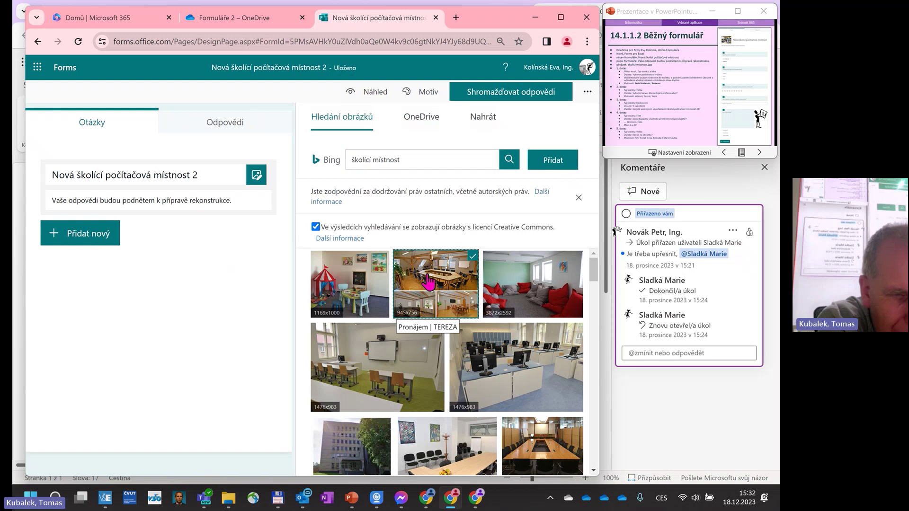
{"action": "left_click", "coordinate": [553, 160]}
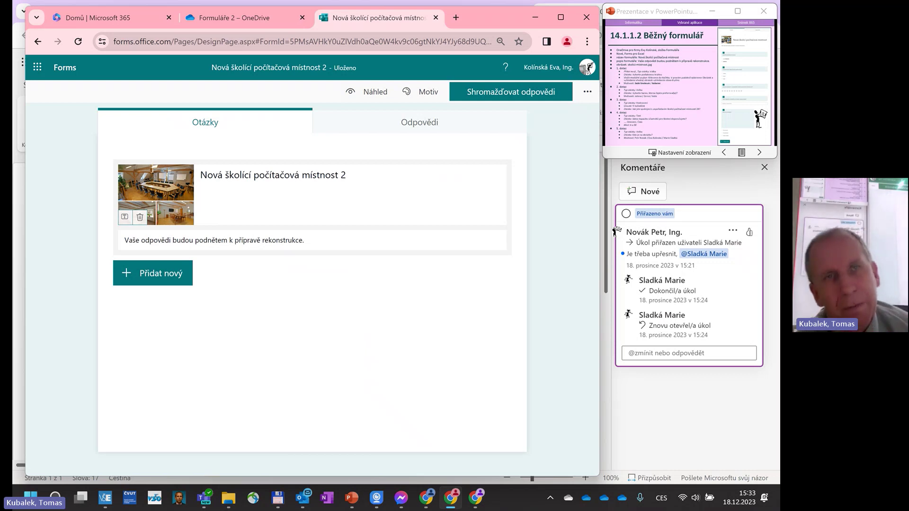
Add a single-answer choice question titled 'Vyberte podlahovou krytinu'.
{"action": "left_click", "coordinate": [170, 273]}
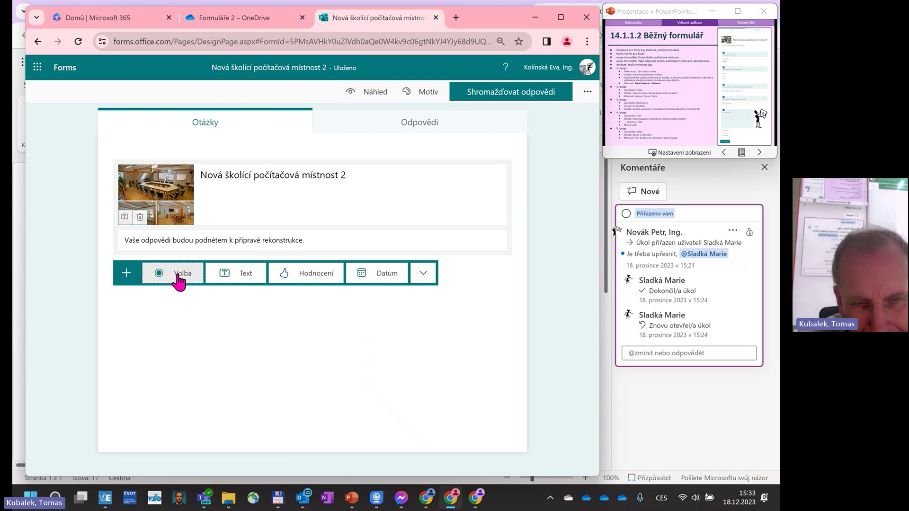
{"action": "left_click", "coordinate": [179, 280]}
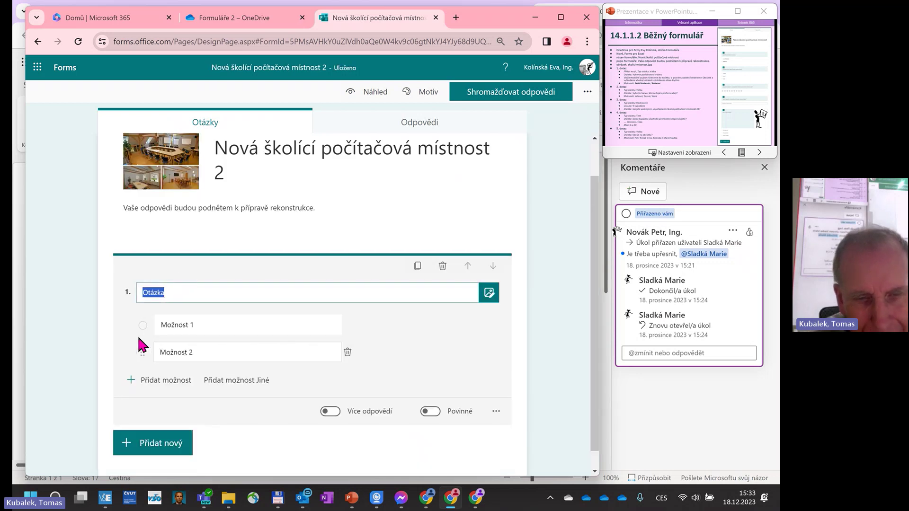
{"action": "left_click", "coordinate": [333, 411]}
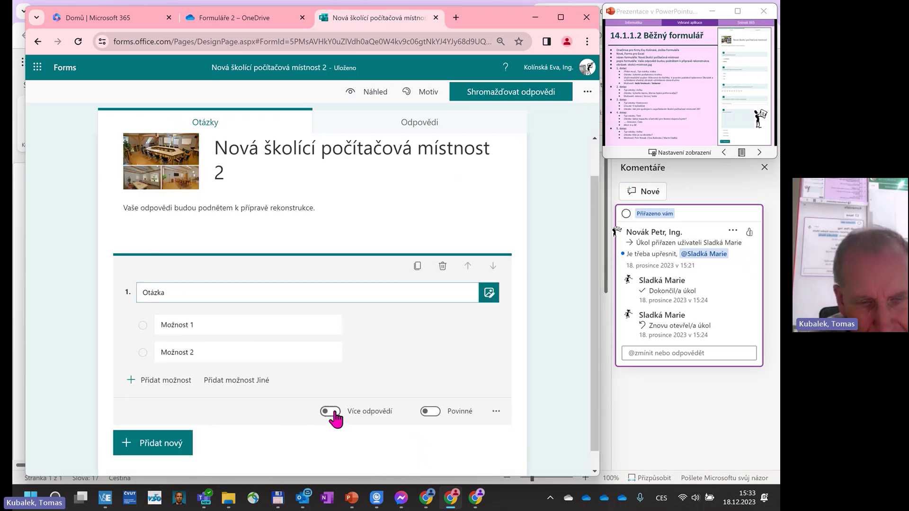
{"action": "left_click", "coordinate": [331, 411]}
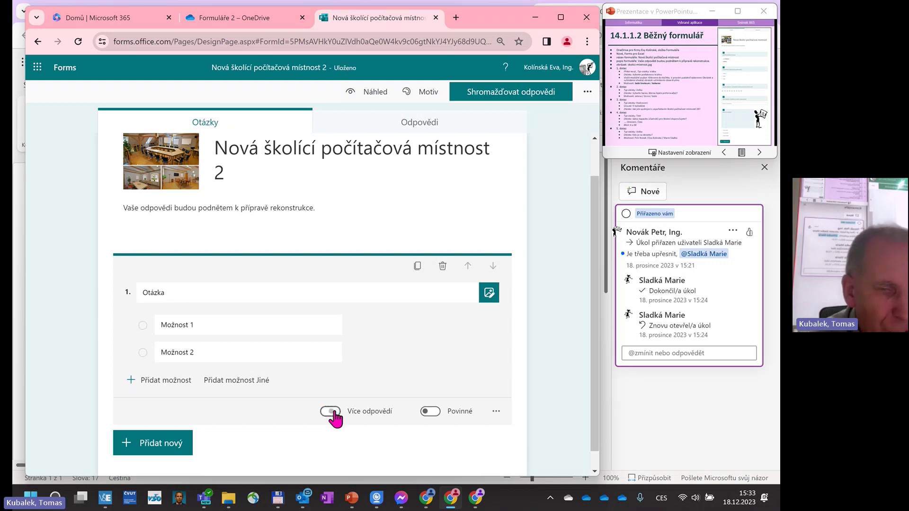
{"action": "double_click", "coordinate": [158, 291]}
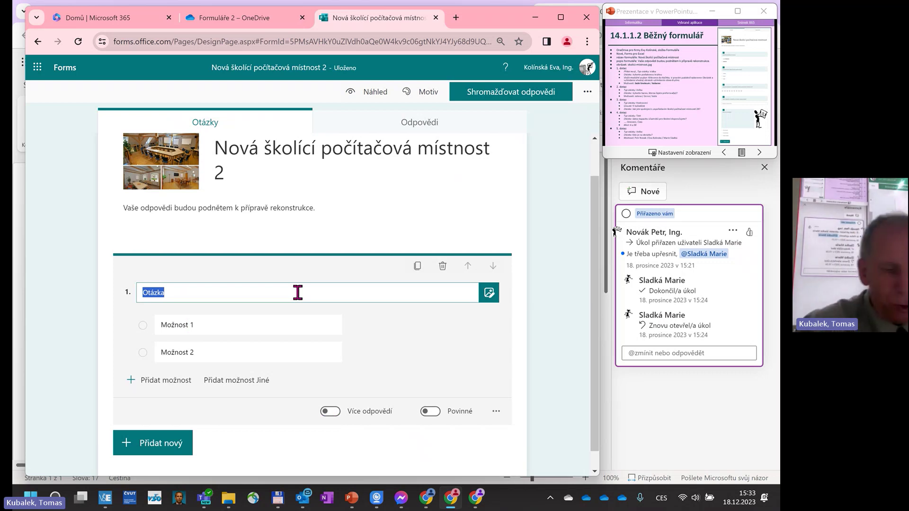
{"action": "type", "text": "Vybě"}
{"action": "key", "text": "BackSpace"}
{"action": "key", "text": "BackSpace"}
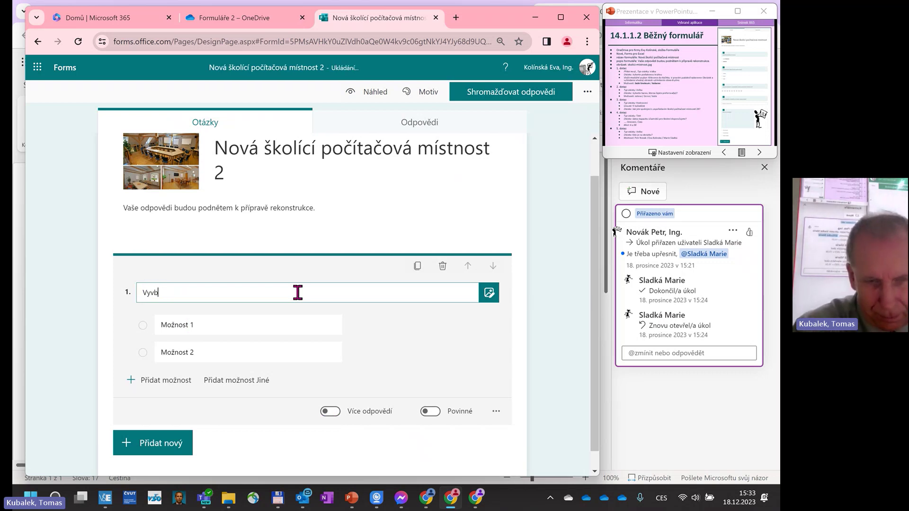
{"action": "type", "text": "berte podklad"}
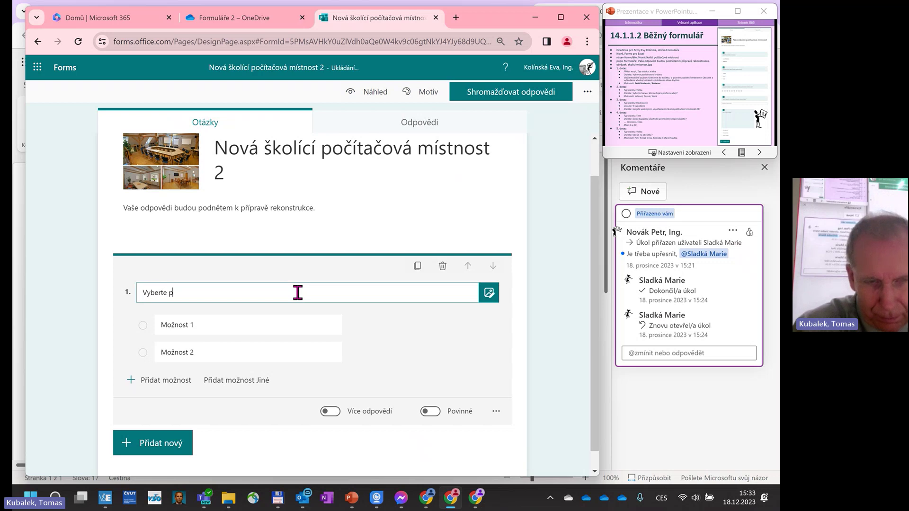
{"action": "key", "text": "BackSpace"}
{"action": "key", "text": "BackSpace"}
{"action": "key", "text": "BackSpace"}
{"action": "key", "text": "BackSpace"}
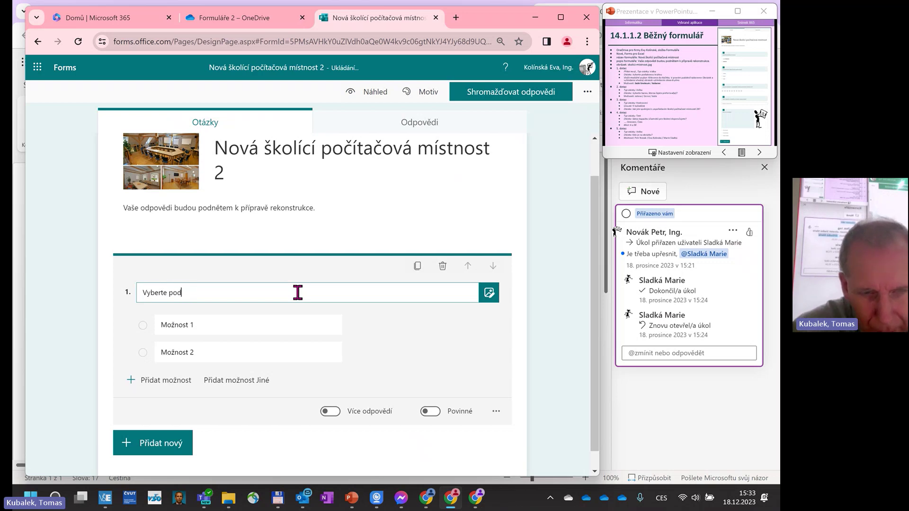
{"action": "type", "text": "lahovou krytinu"}
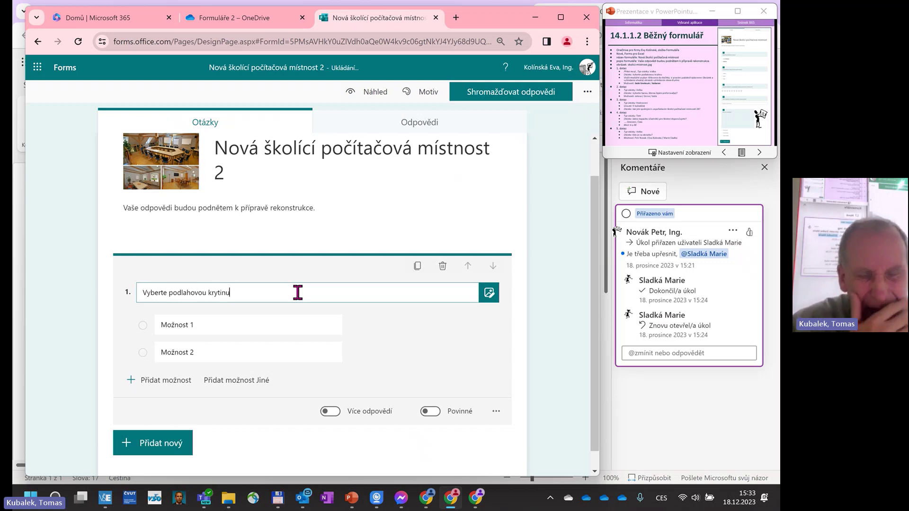
Set the question's answers to 'šedé linoleum' and 'koberec'.
{"action": "left_click", "coordinate": [199, 325]}
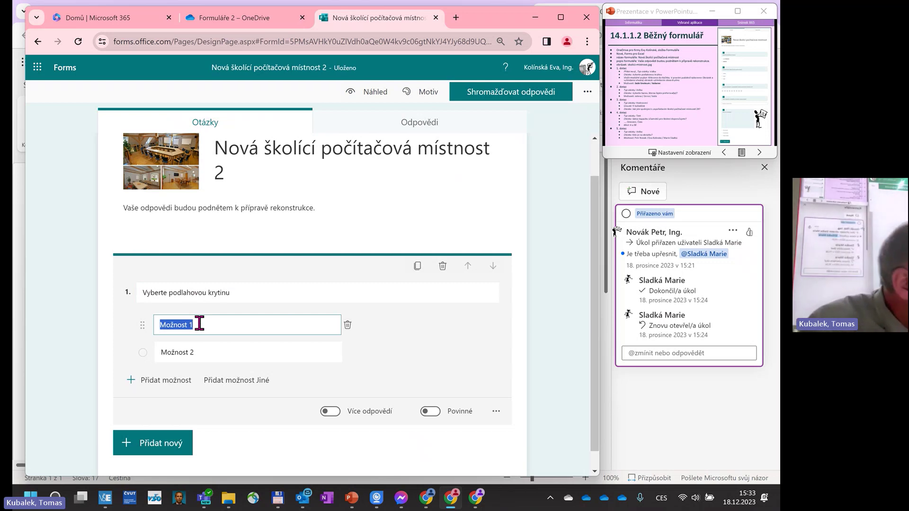
{"action": "type", "text": "šedé"}
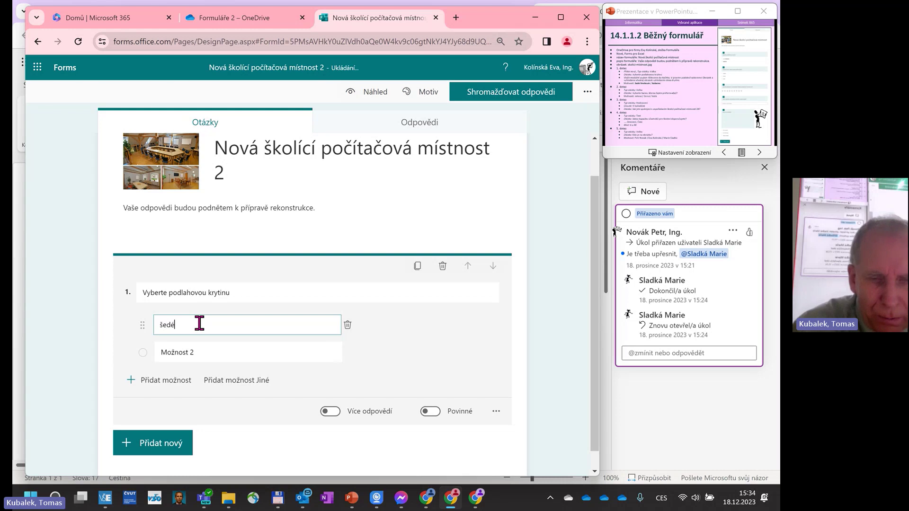
{"action": "type", "text": " linoleum"}
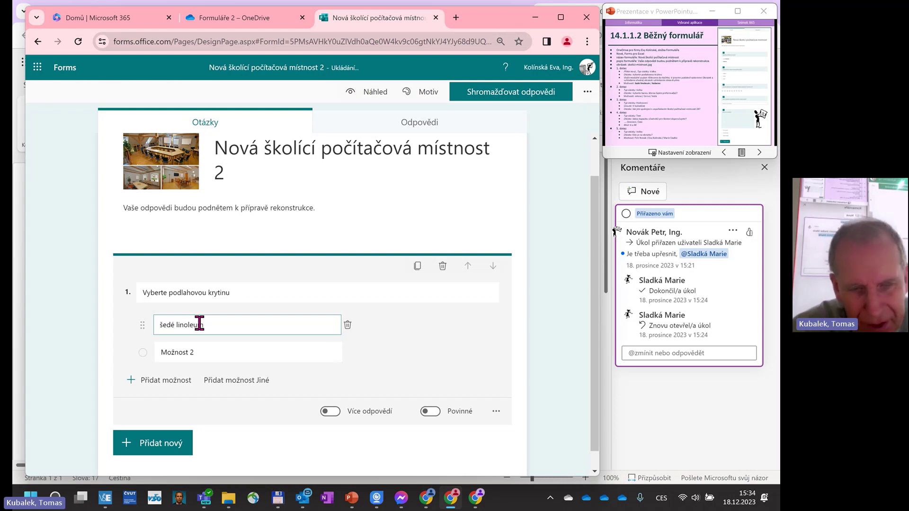
{"action": "left_click", "coordinate": [202, 348]}
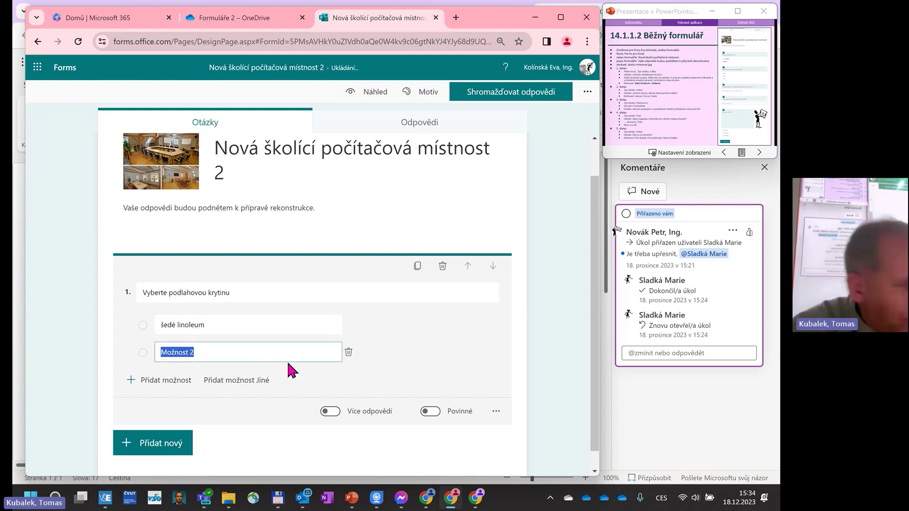
{"action": "type", "text": "koberec"}
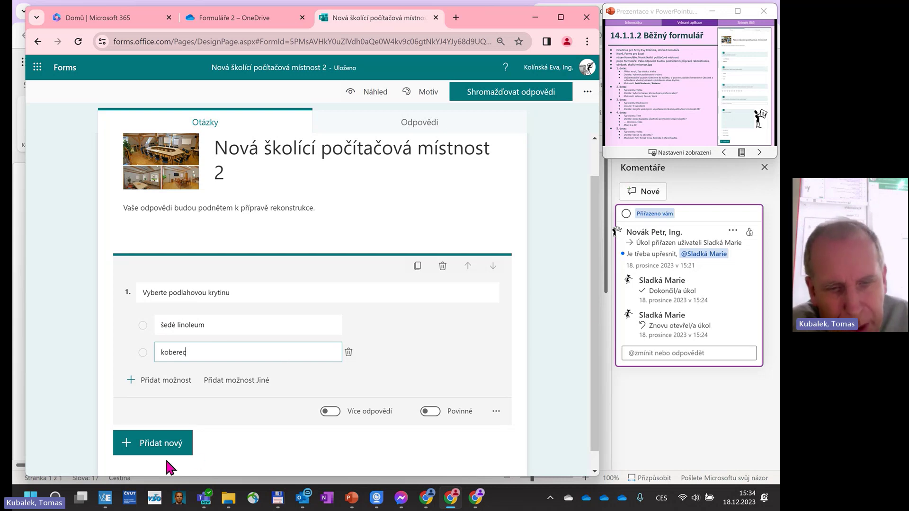
{"action": "left_click", "coordinate": [172, 446]}
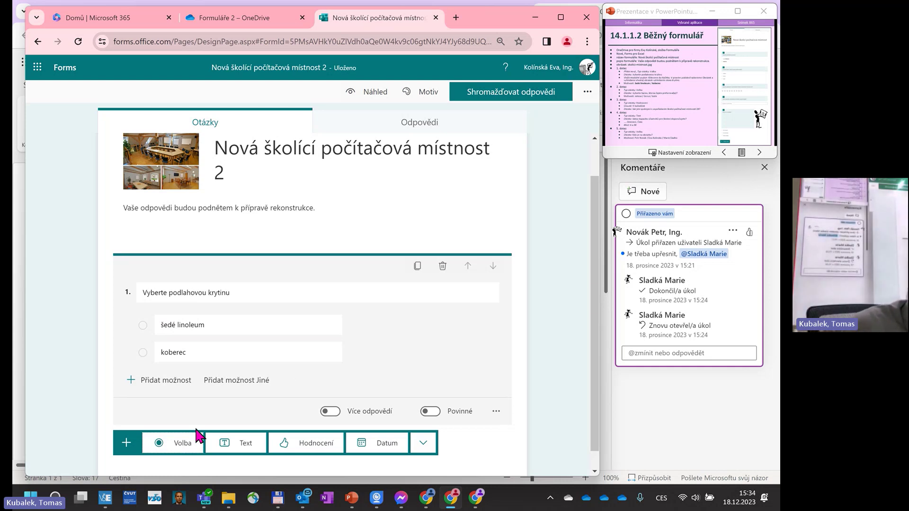
Add a choice question titled 'Vyberte barvu, kterou byste preferoval(a).'.
{"action": "scroll", "coordinate": [198, 435], "scroll_direction": "down", "scroll_amount": 1}
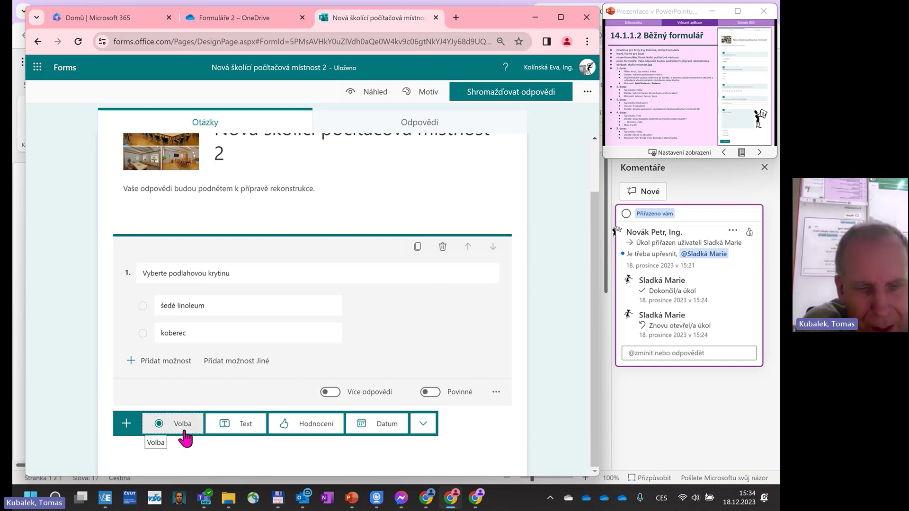
{"action": "left_click", "coordinate": [184, 433]}
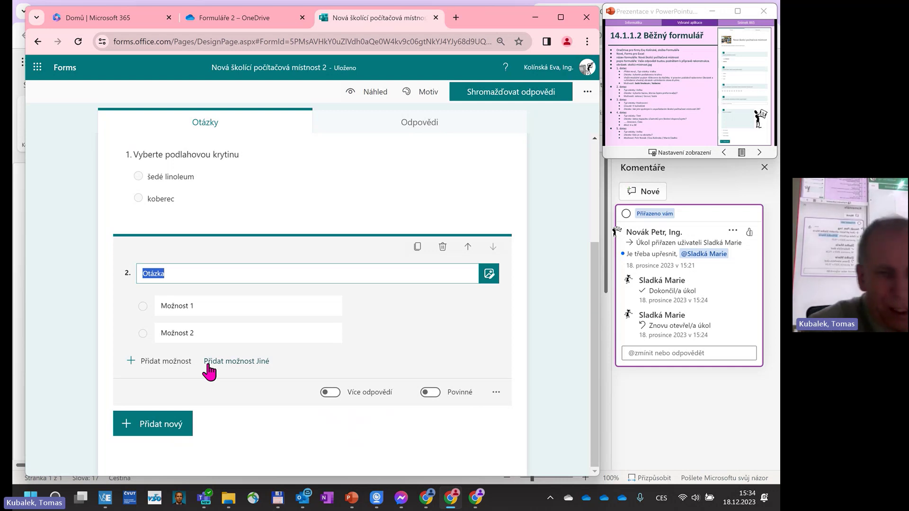
{"action": "type", "text": "Vyber"}
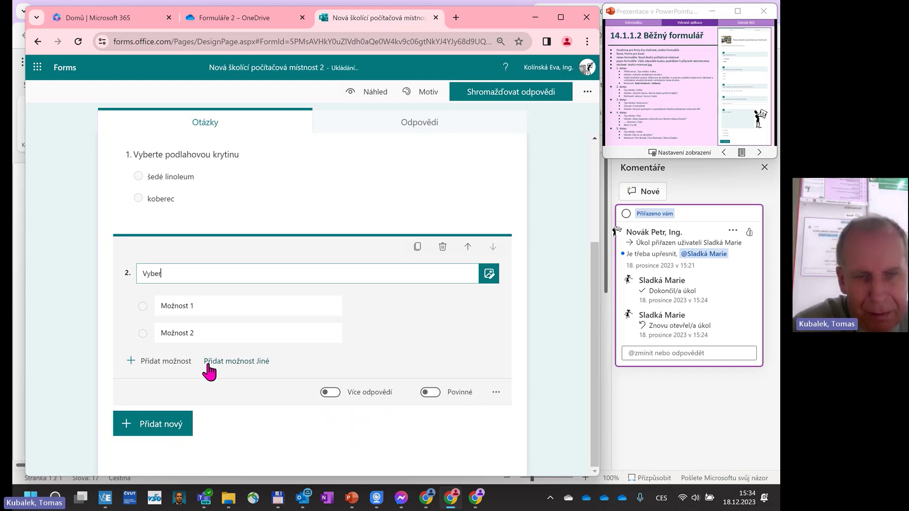
{"action": "type", "text": "te barvu"}
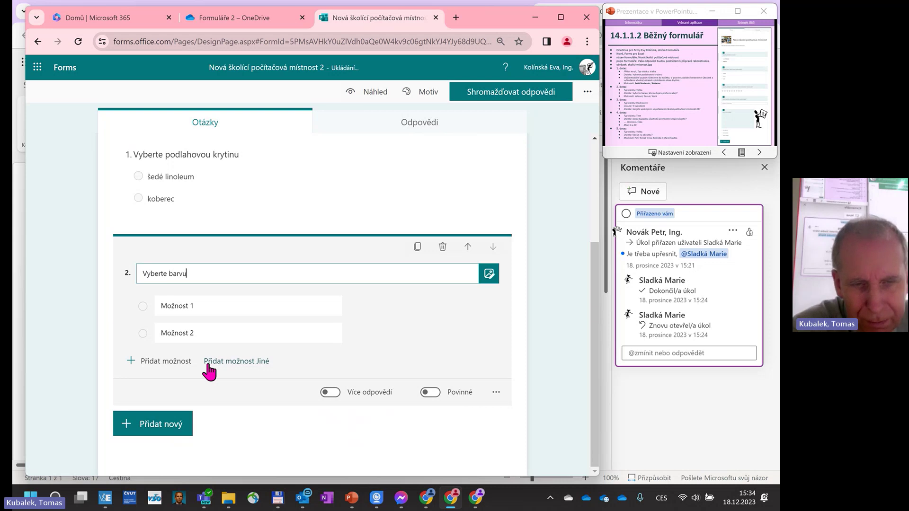
{"action": "type", "text": ", kterou bys"}
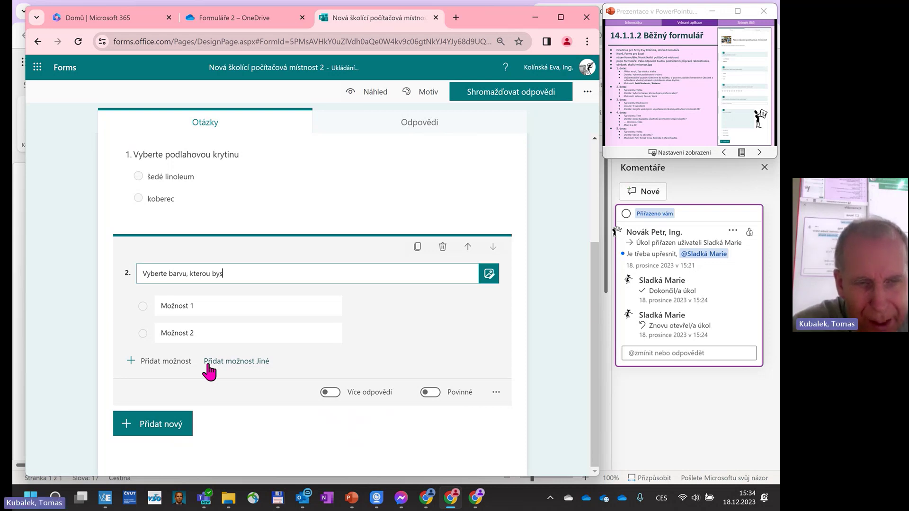
{"action": "type", "text": "te prefer"}
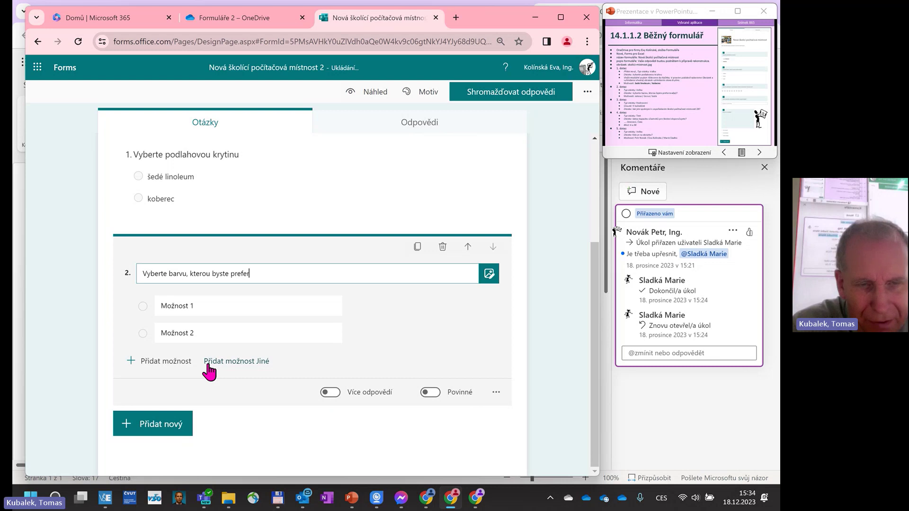
{"action": "type", "text": "oval(a)."}
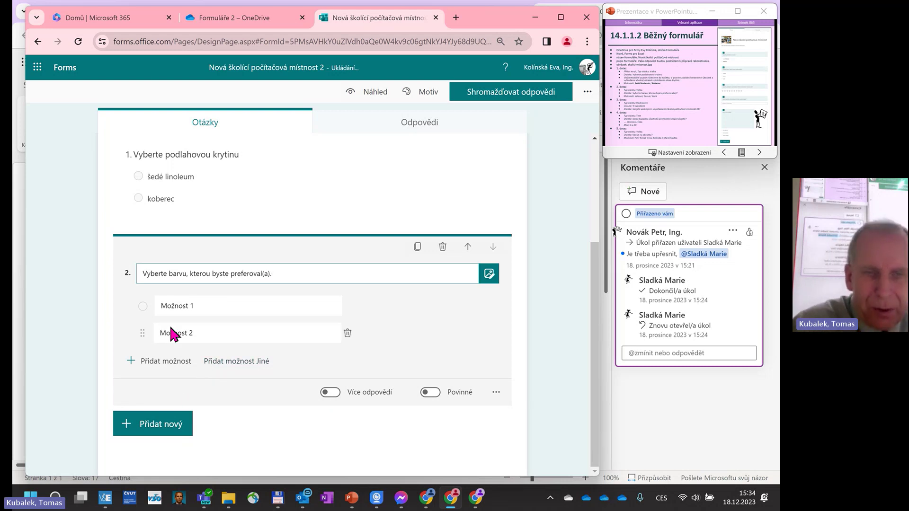
Give the colour question three answers: zelená, černá and šedá.
{"action": "left_click", "coordinate": [177, 306]}
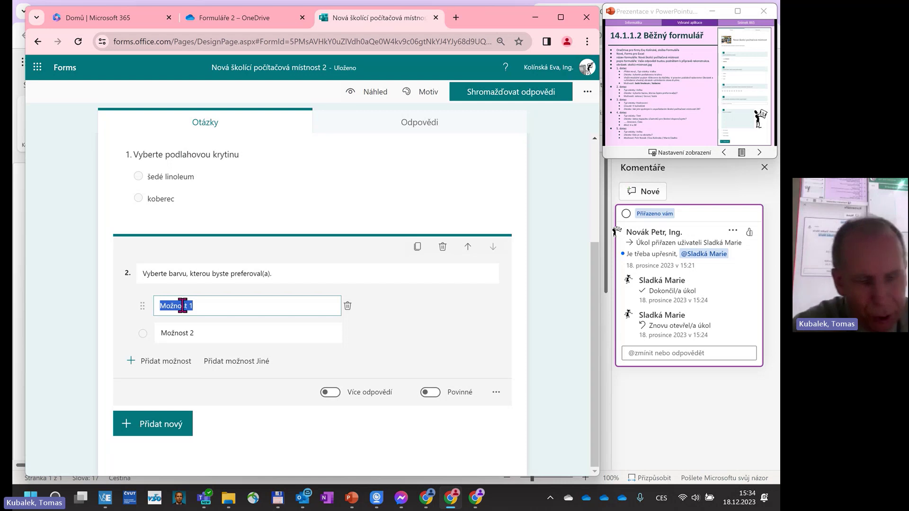
{"action": "type", "text": "zelená"}
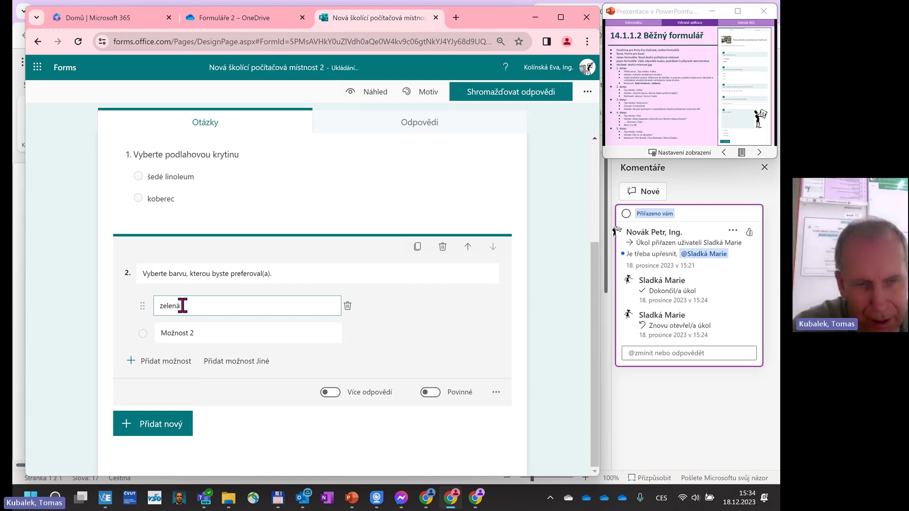
{"action": "key", "text": "Return"}
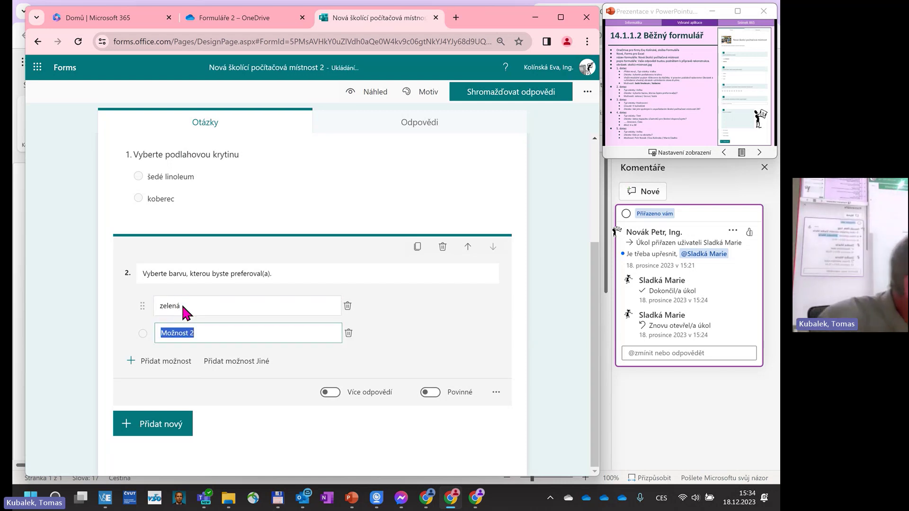
{"action": "type", "text": "čern"}
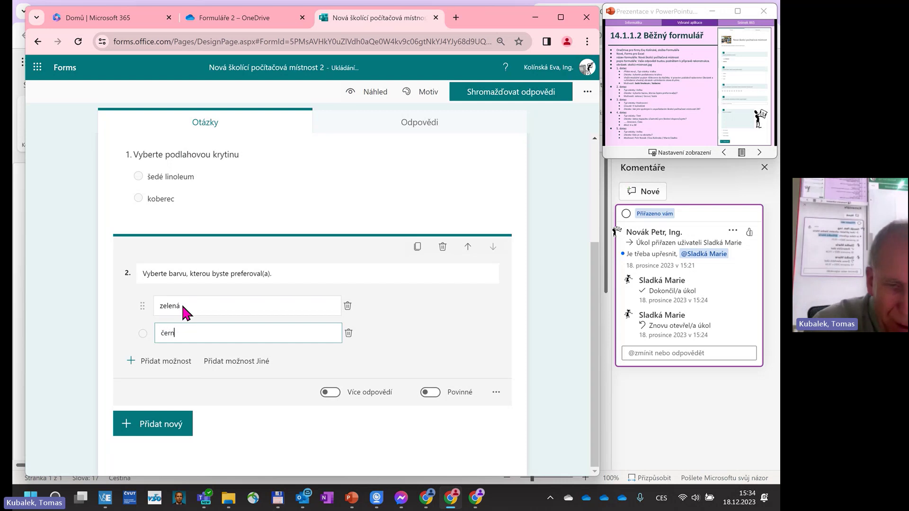
{"action": "type", "text": "á"}
{"action": "key", "text": "Tab"}
{"action": "key", "text": "Tab"}
{"action": "key", "text": "Tab"}
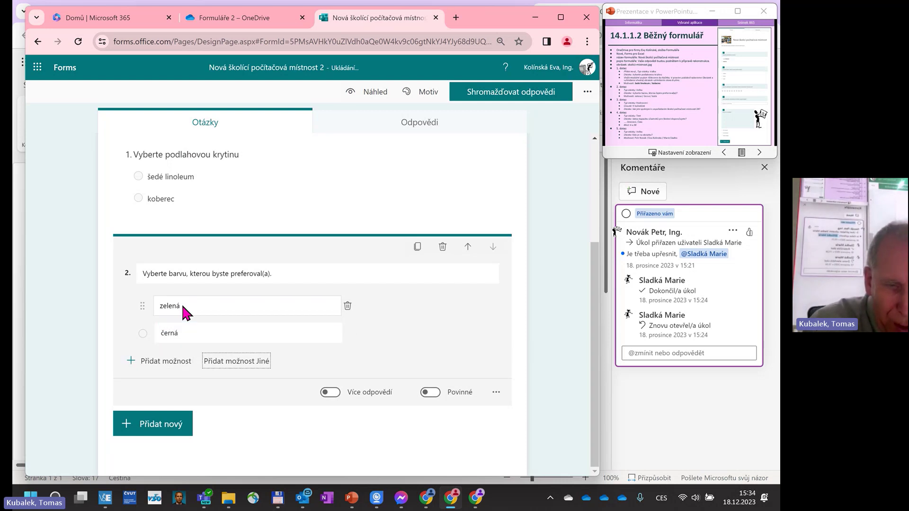
{"action": "left_click", "coordinate": [198, 335]}
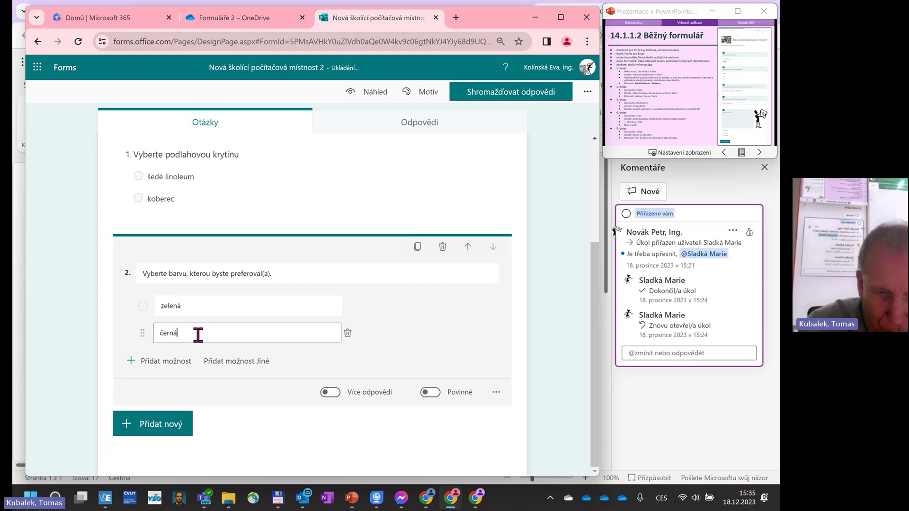
{"action": "key", "text": "Return"}
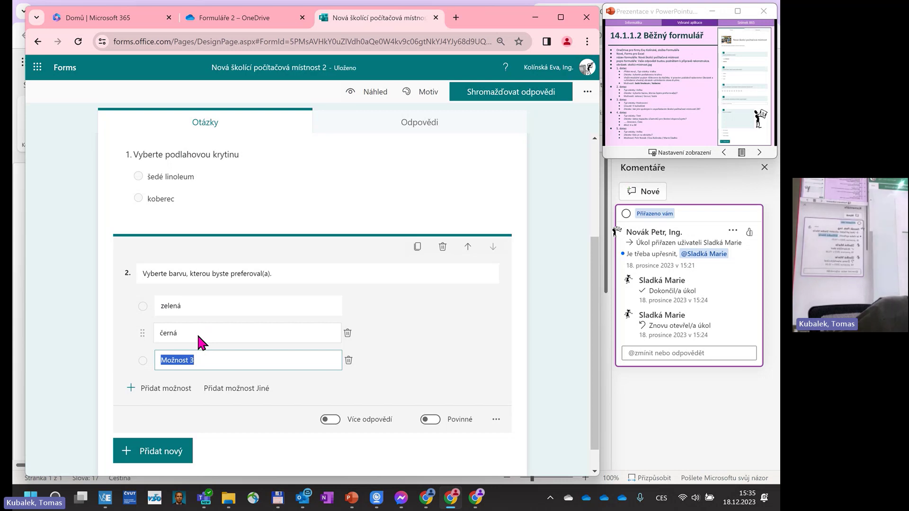
{"action": "type", "text": "wa"}
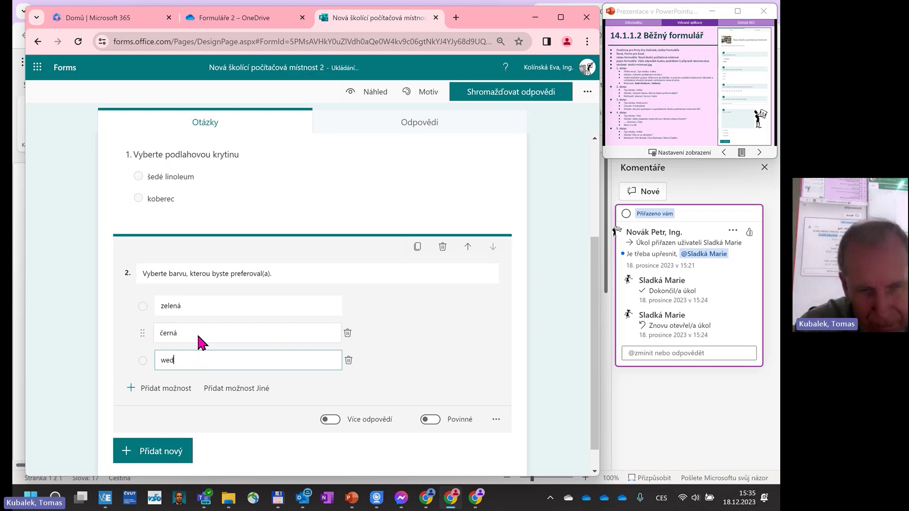
{"action": "key", "text": "BackSpace"}
{"action": "key", "text": "BackSpace"}
{"action": "type", "text": "šedá"}
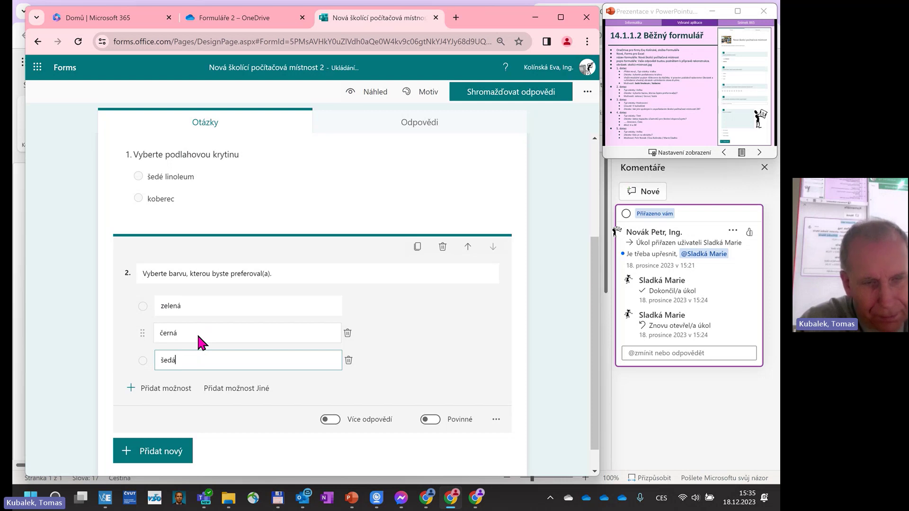
{"action": "scroll", "coordinate": [197, 335], "scroll_direction": "down", "scroll_amount": 1}
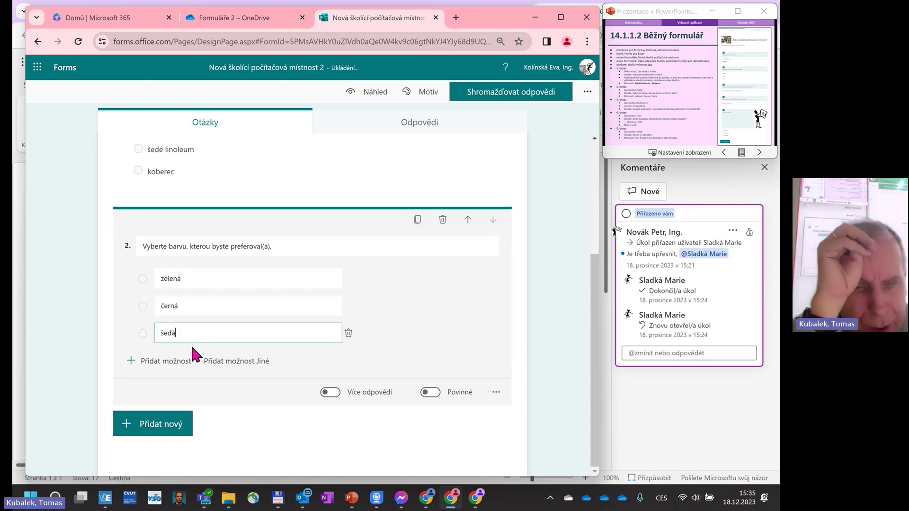
Add a star rating question titled 'Jak jste spokojeni s uspořádáním školící místnosti 28?'.
{"action": "left_click", "coordinate": [155, 433]}
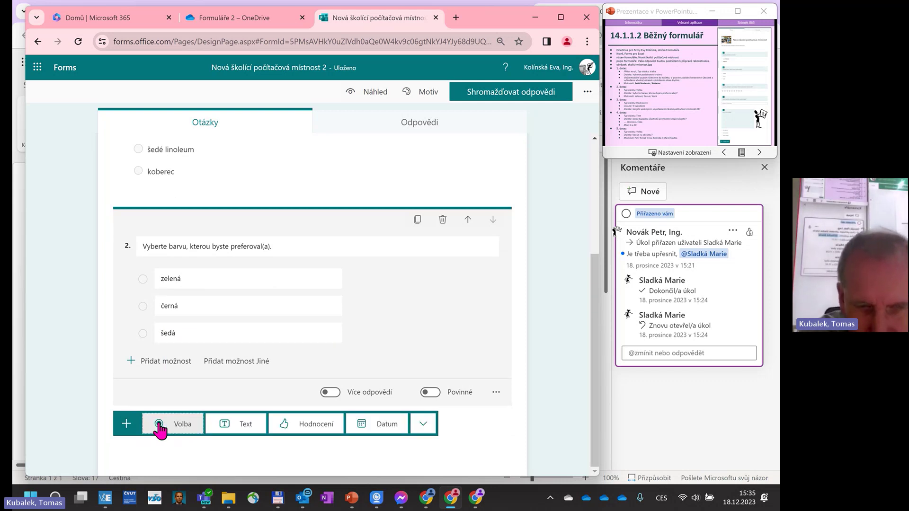
{"action": "left_click", "coordinate": [306, 426]}
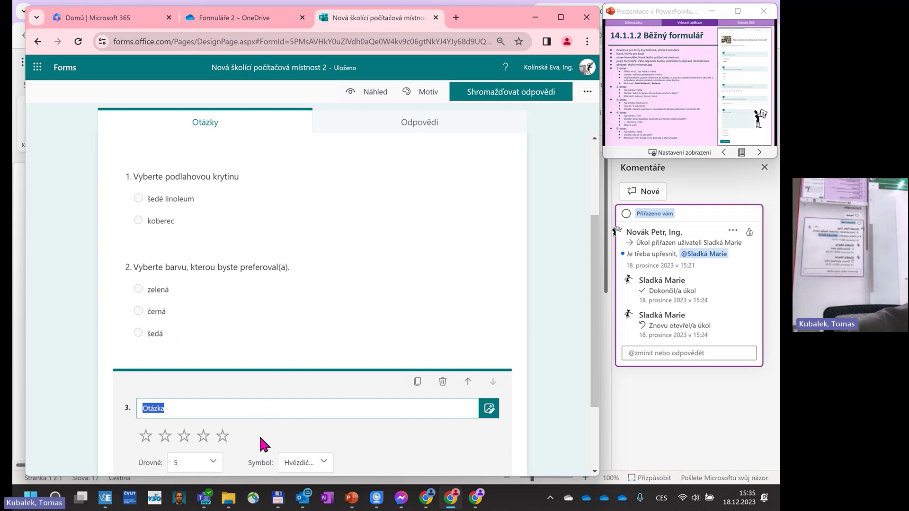
{"action": "type", "text": "Jak"}
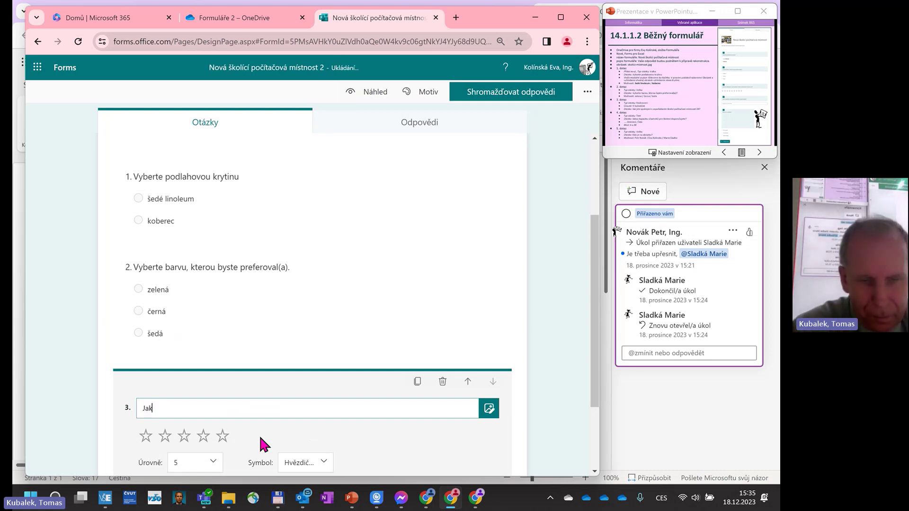
{"action": "type", "text": " jste"}
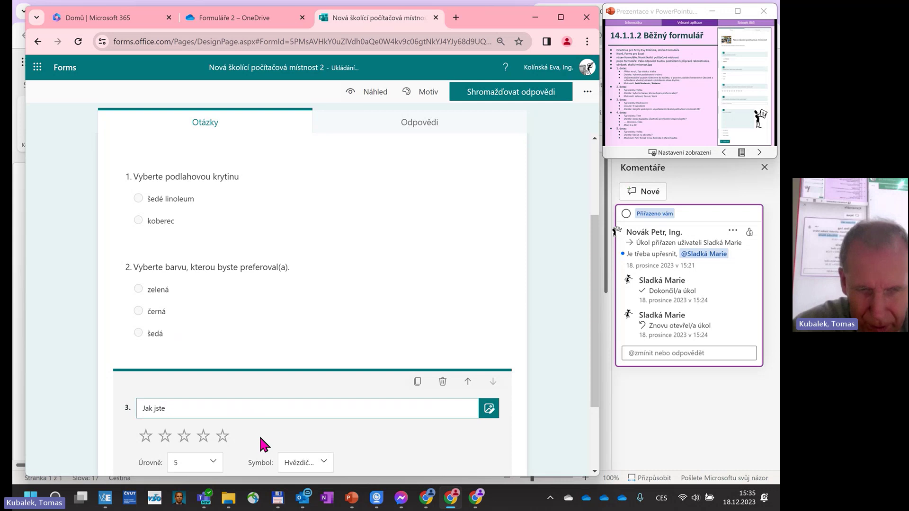
{"action": "type", "text": " spokojeni"}
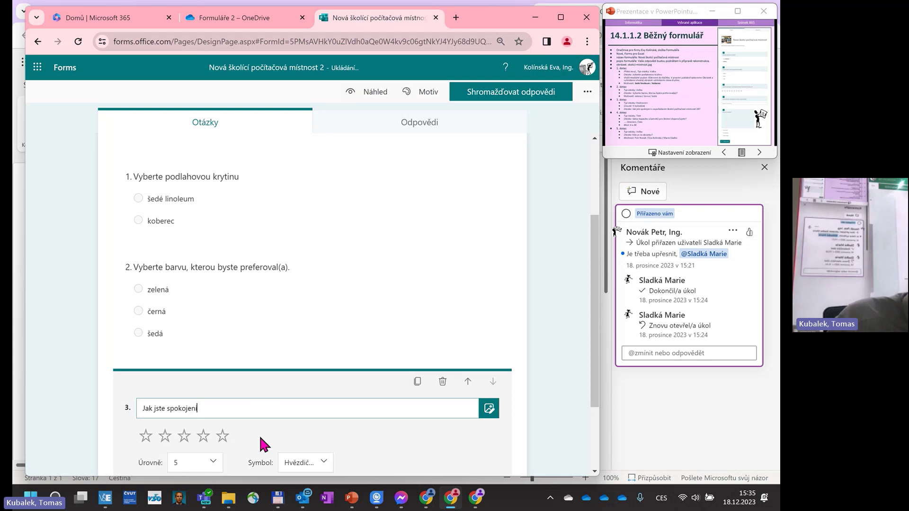
{"action": "type", "text": " s u"}
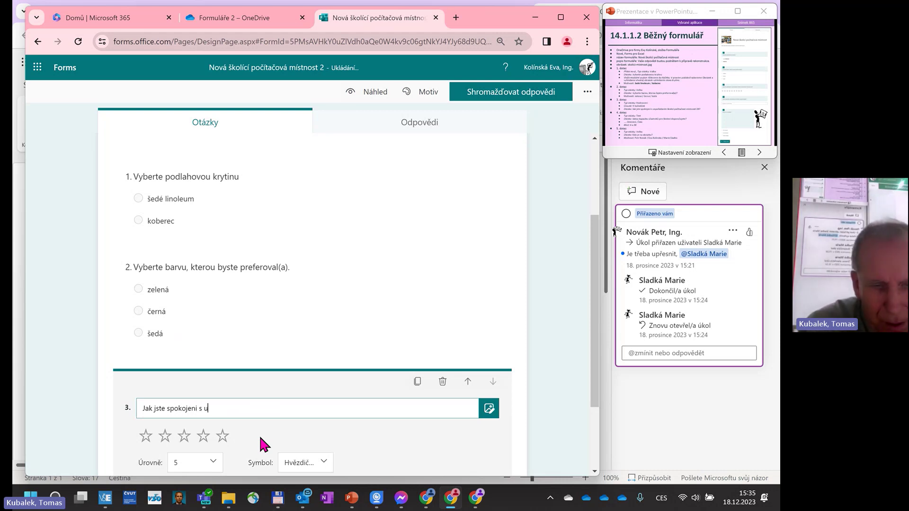
{"action": "type", "text": "spoř"}
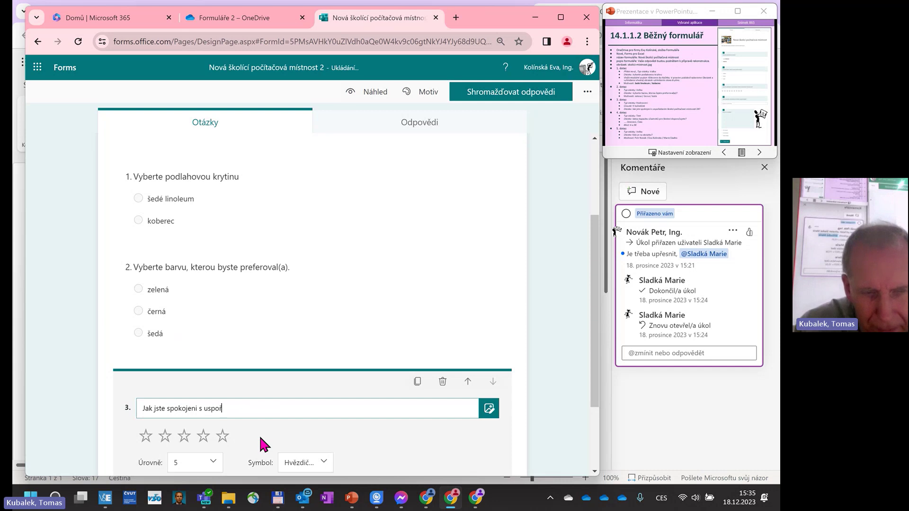
{"action": "type", "text": "ádáním školící"}
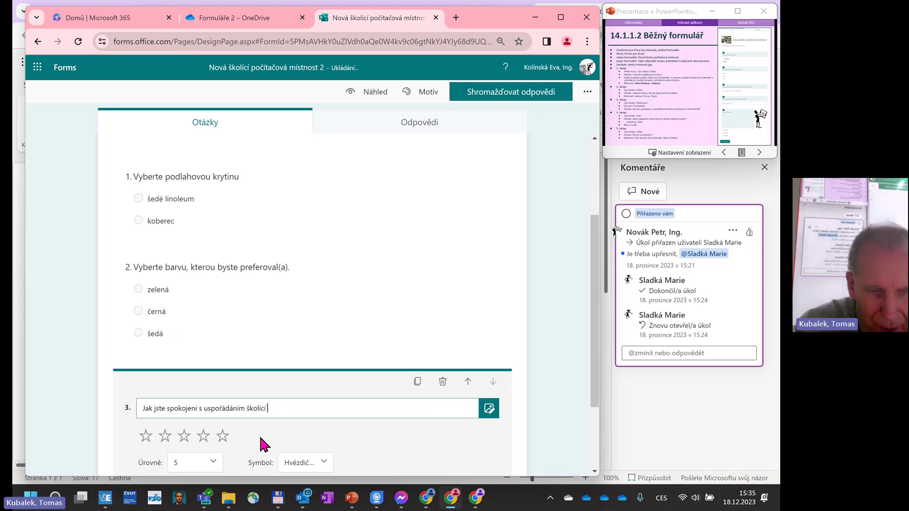
{"action": "type", "text": "místnosti "}
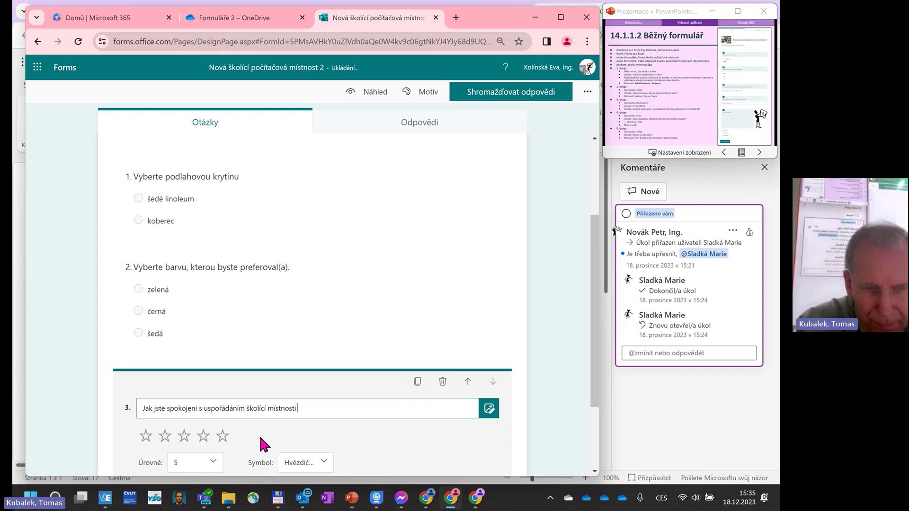
{"action": "type", "text": "28?"}
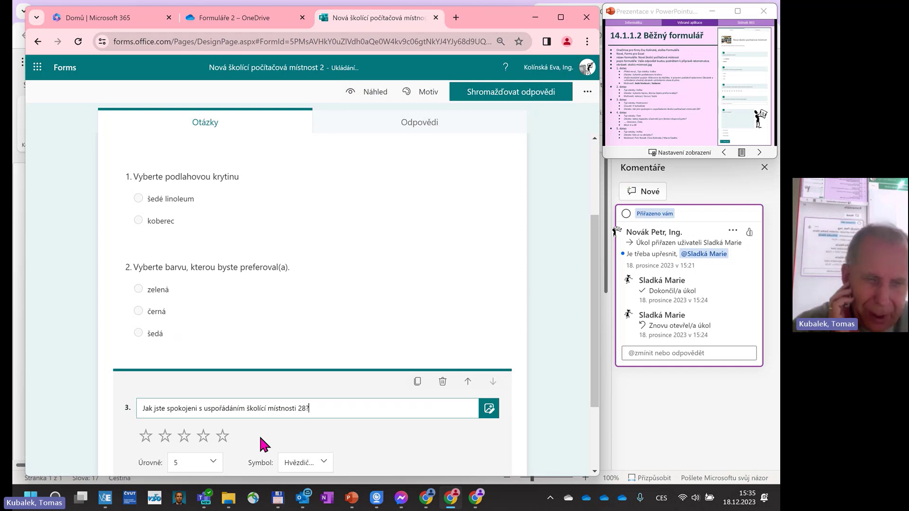
Set question 3's rating levels to 9, keeping the Hvězdička (star) symbol.
{"action": "scroll", "coordinate": [253, 433], "scroll_direction": "down", "scroll_amount": 2}
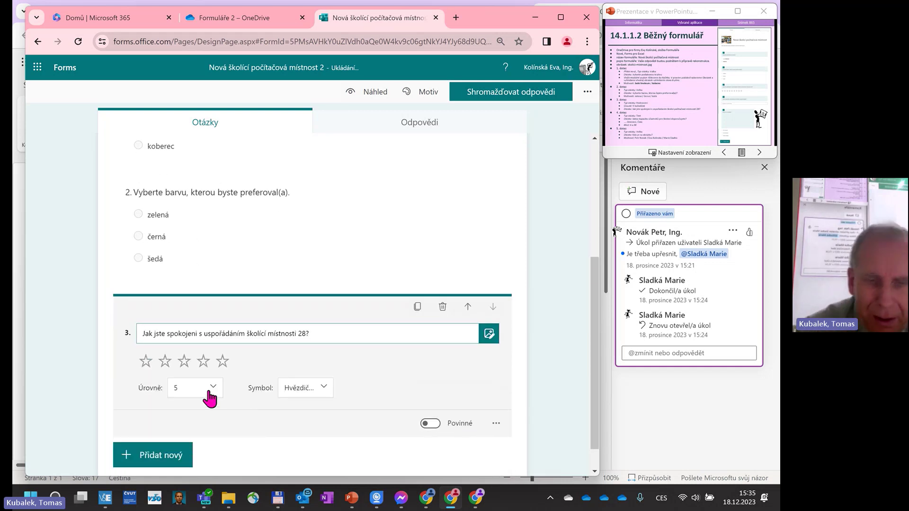
{"action": "left_click", "coordinate": [209, 397]}
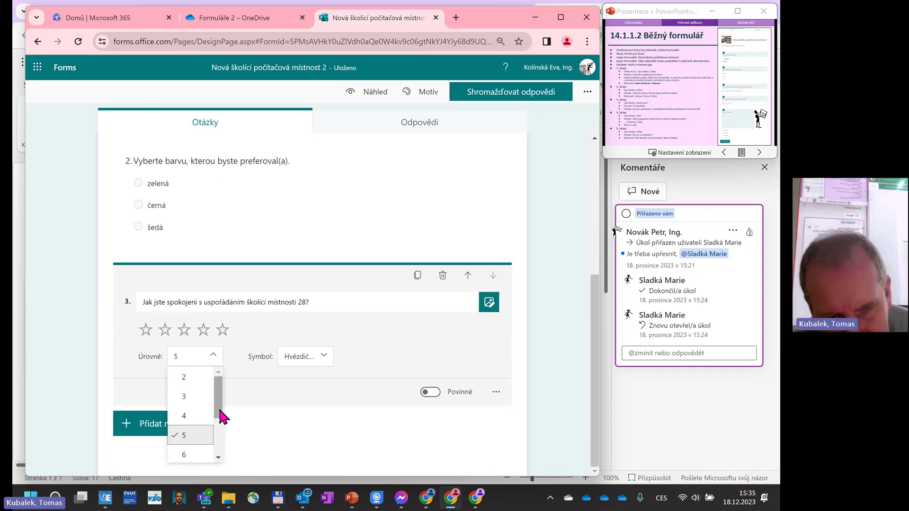
{"action": "left_click_drag", "start_coordinate": [218, 406], "coordinate": [219, 454]}
{"action": "left_click", "coordinate": [184, 435]}
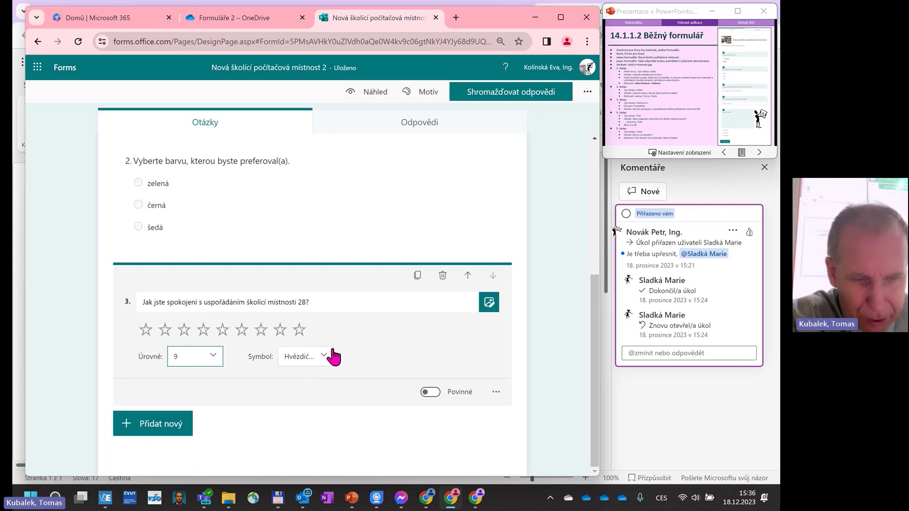
{"action": "left_click", "coordinate": [327, 356]}
{"action": "left_click", "coordinate": [328, 356]}
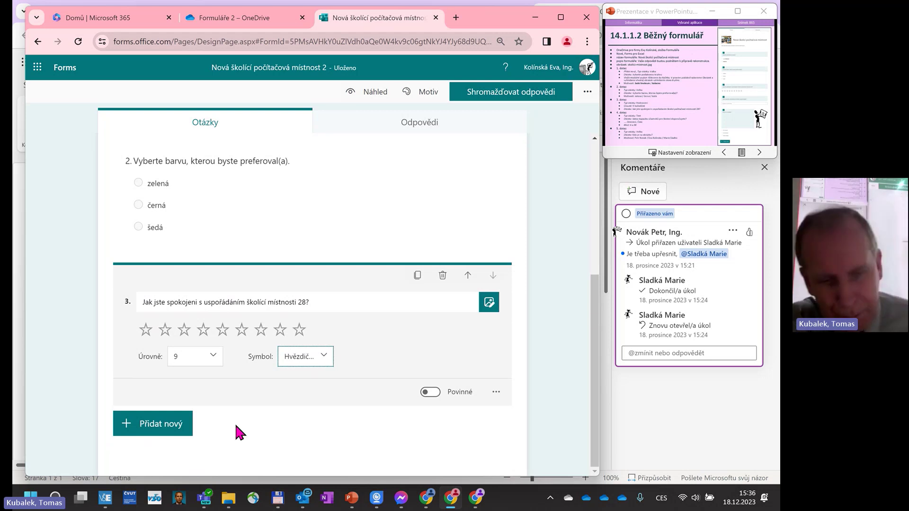
Add a Volba question below the rating and title it 'Co je na obrázku?'.
{"action": "left_click", "coordinate": [178, 429]}
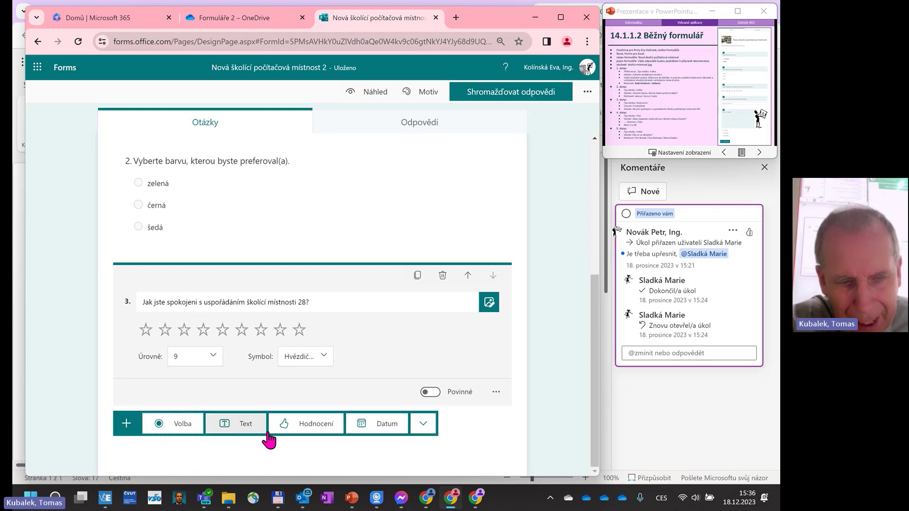
{"action": "left_click", "coordinate": [177, 424]}
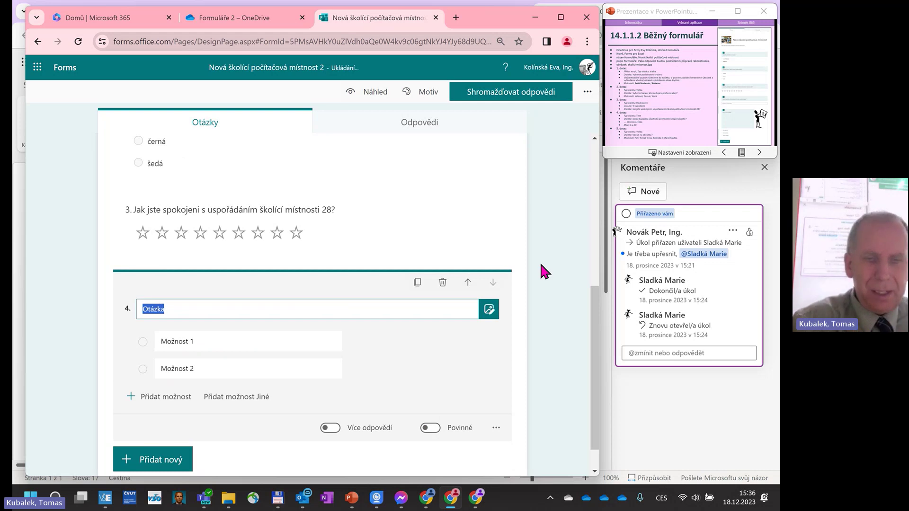
{"action": "type", "text": "Co je na"}
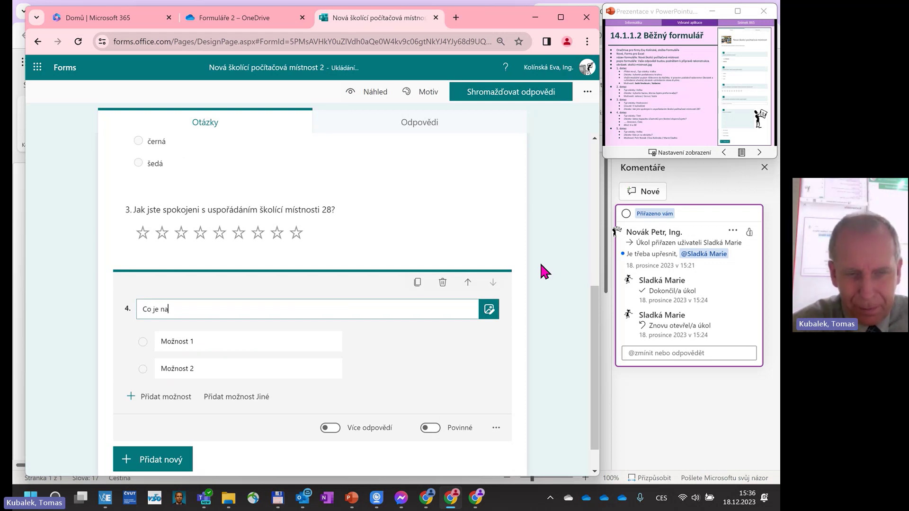
{"action": "type", "text": "šd"}
{"action": "key", "text": "BackSpace"}
{"action": "key", "text": "BackSpace"}
{"action": "type", "text": "o"}
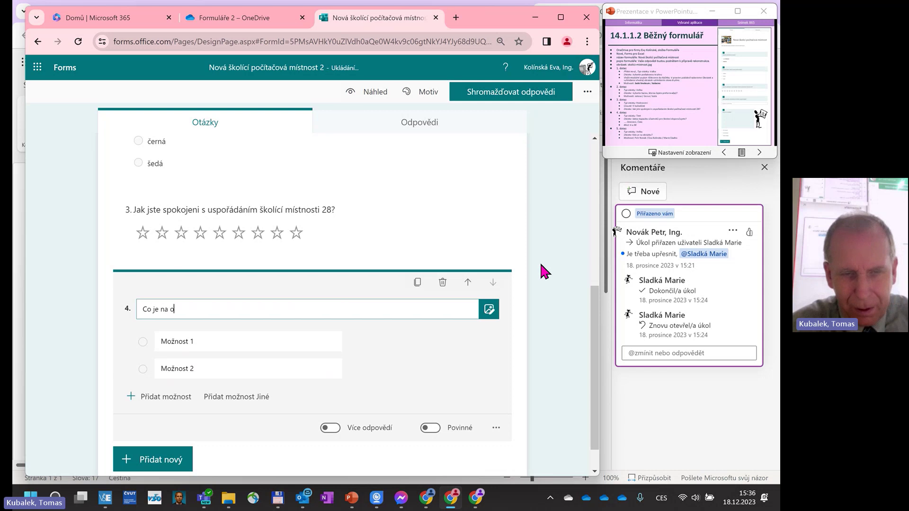
{"action": "type", "text": "brázku"}
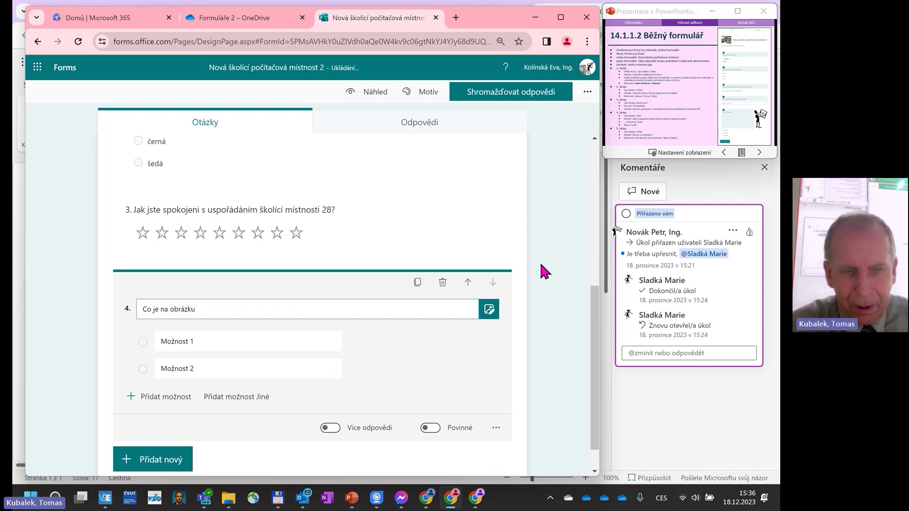
{"action": "type", "text": "?"}
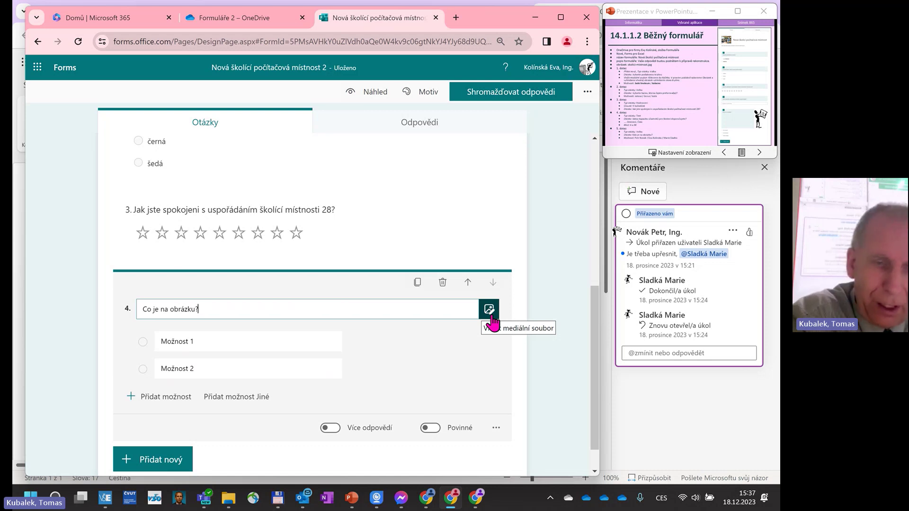
Attach the second image-search result for 'hořec' as question 4's picture.
{"action": "left_click", "coordinate": [490, 315]}
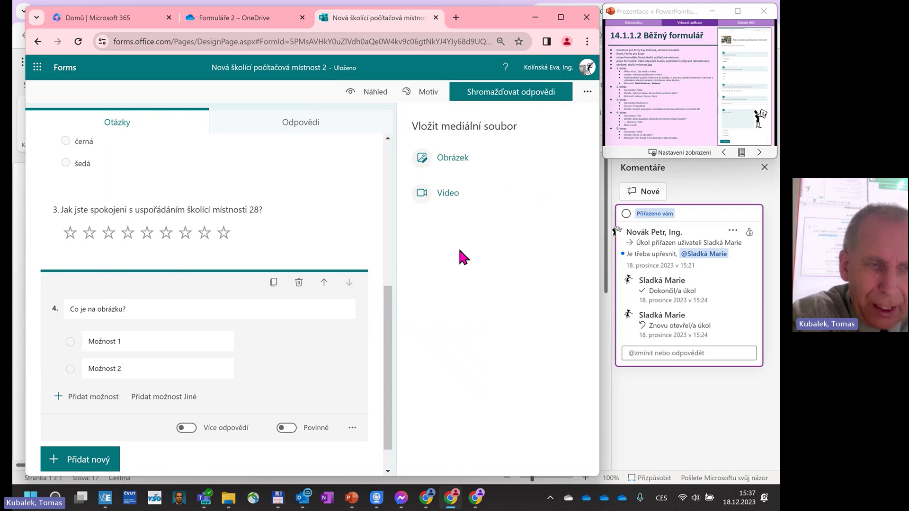
{"action": "left_click", "coordinate": [451, 158]}
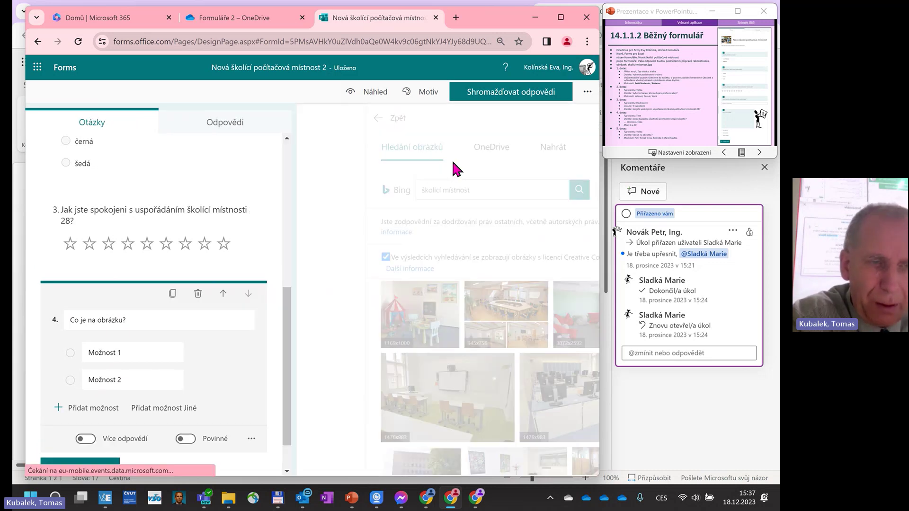
{"action": "left_click", "coordinate": [254, 184]}
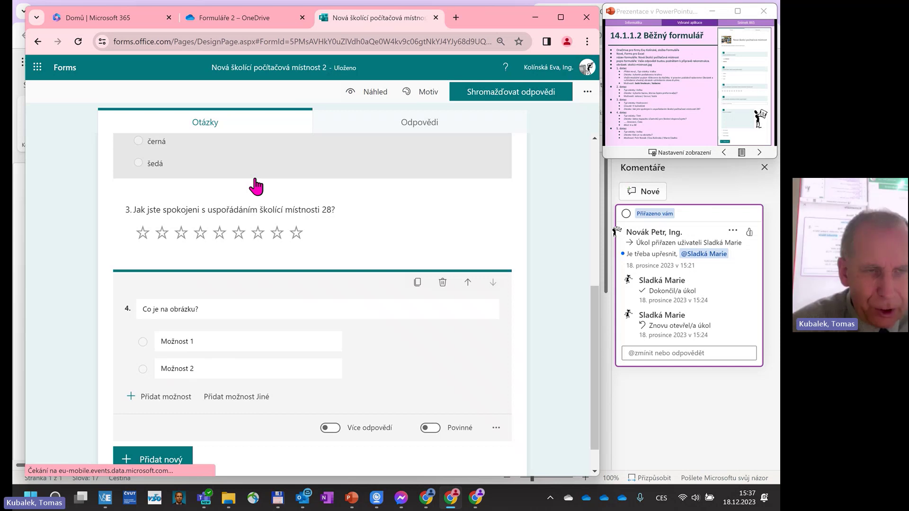
{"action": "left_click", "coordinate": [488, 310]}
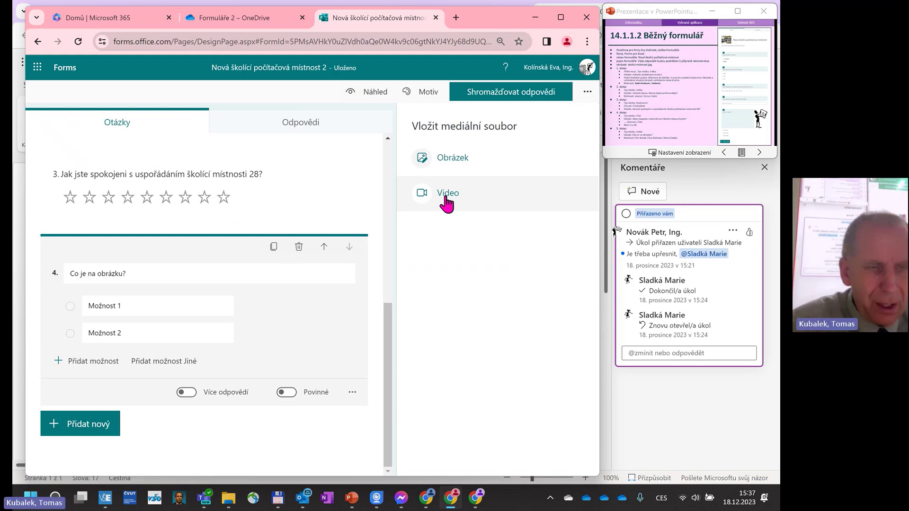
{"action": "left_click", "coordinate": [447, 203]}
{"action": "type", "text": "hořec"}
{"action": "left_click", "coordinate": [513, 191]}
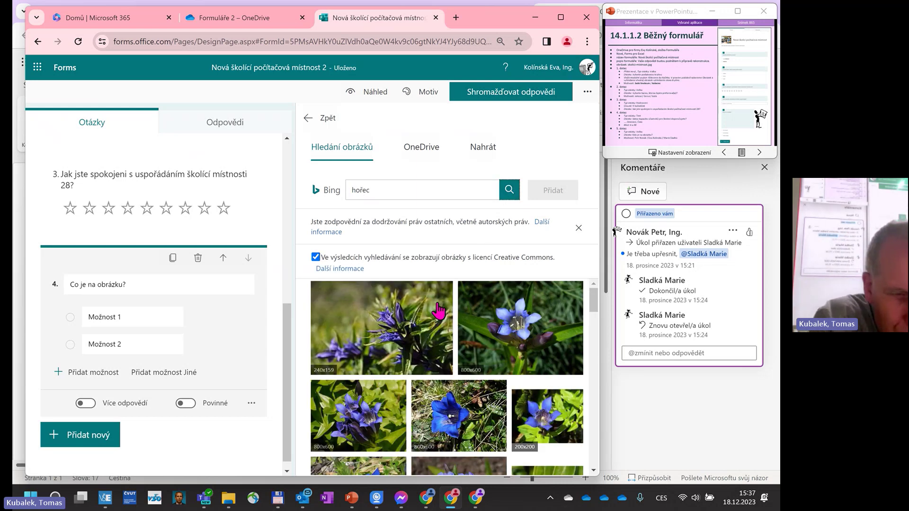
{"action": "left_click", "coordinate": [512, 336]}
{"action": "left_click", "coordinate": [551, 190]}
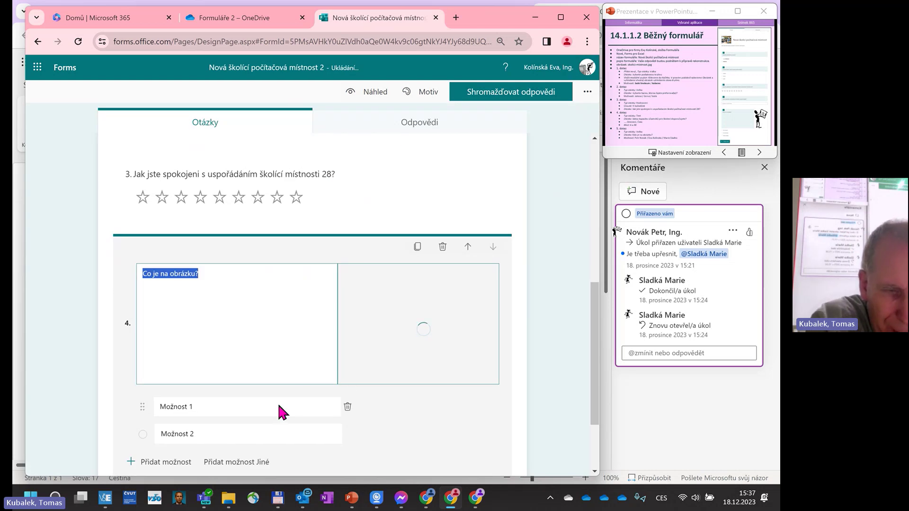
Replace question 4's placeholder options with the answers hořec and růže.
{"action": "left_click", "coordinate": [174, 407]}
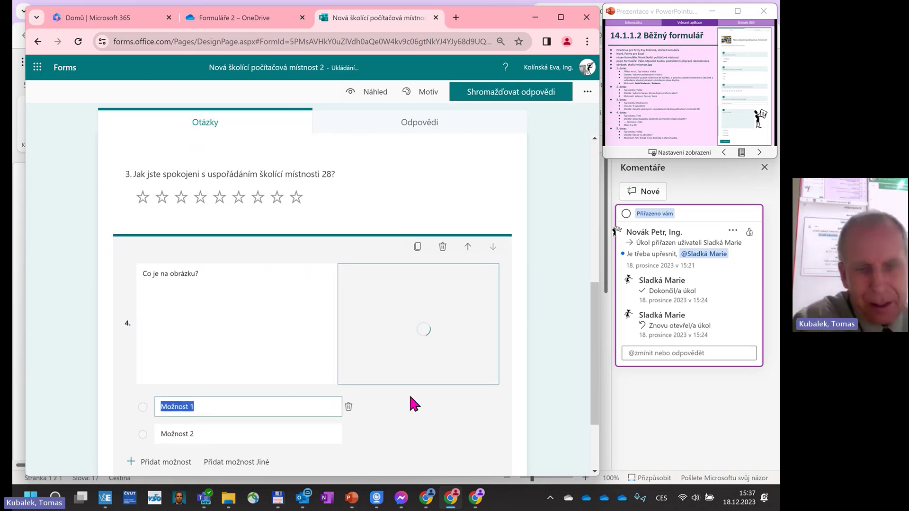
{"action": "type", "text": "hořec"}
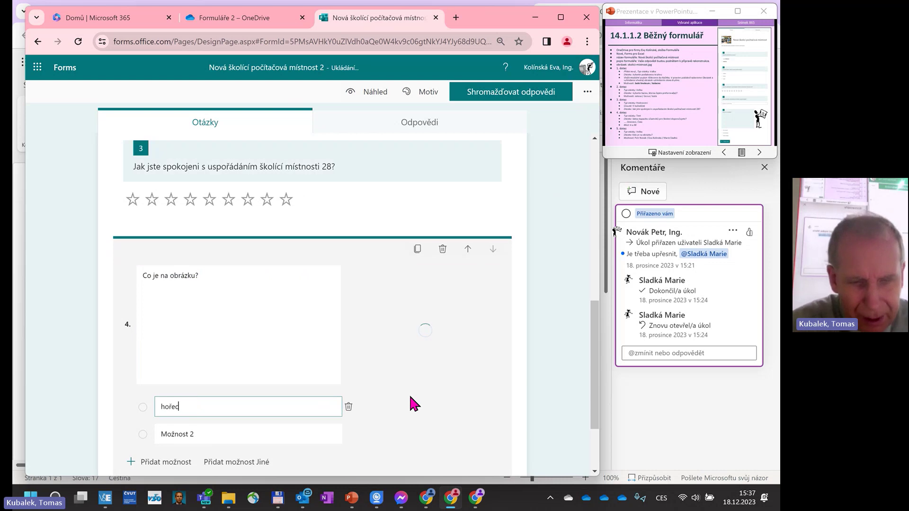
{"action": "left_click", "coordinate": [199, 434]}
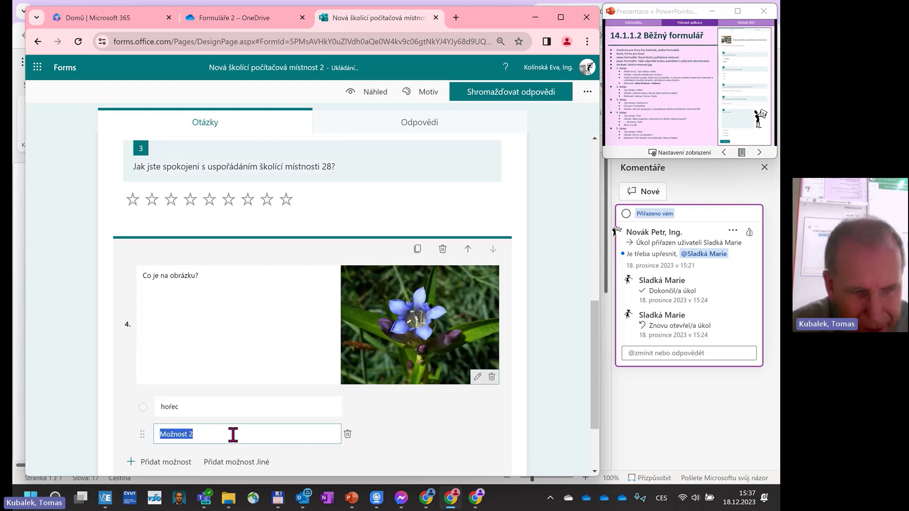
{"action": "type", "text": "růže"}
{"action": "scroll", "coordinate": [339, 341], "scroll_direction": "down", "scroll_amount": 3}
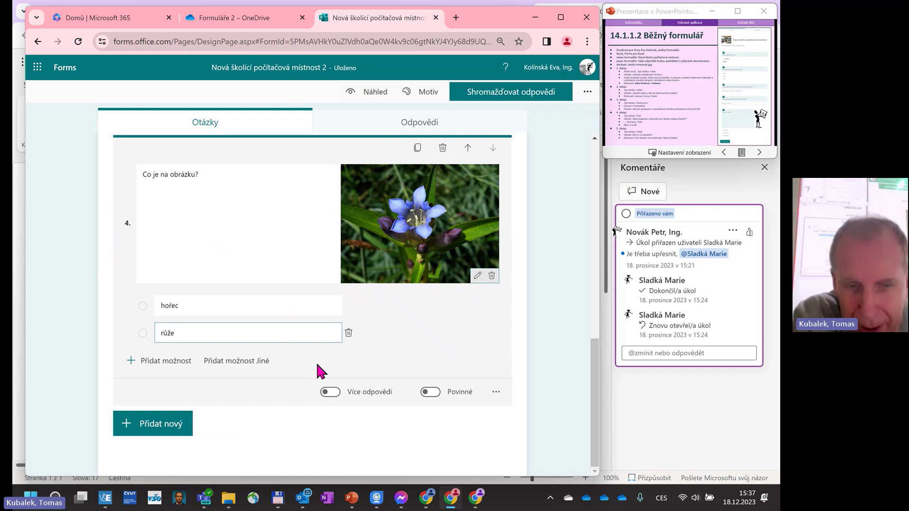
{"action": "left_click", "coordinate": [161, 429]}
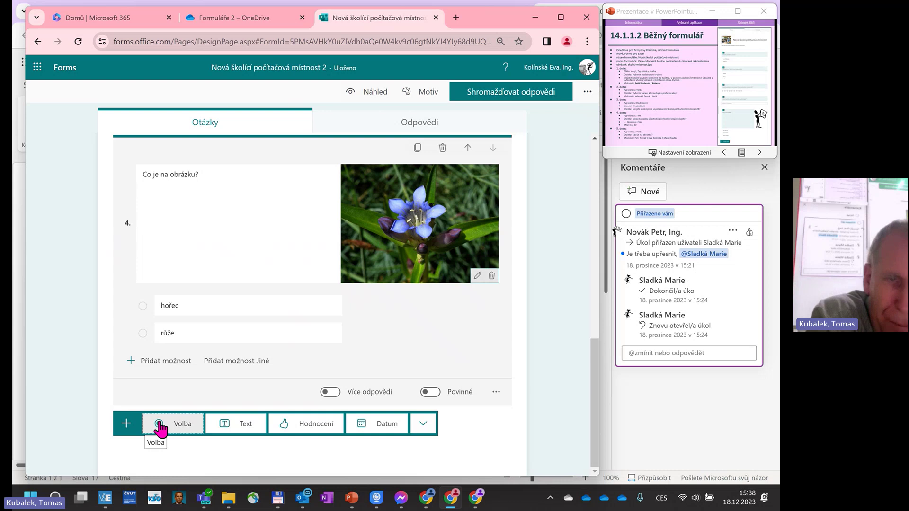
{"action": "scroll", "coordinate": [300, 348], "scroll_direction": "up", "scroll_amount": 4}
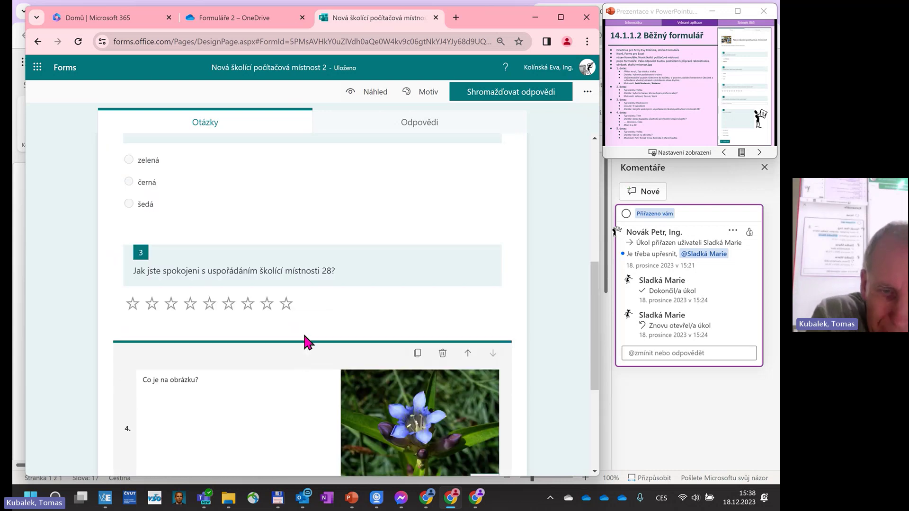
Insert a text question after question 3 titled 'Jakou kapacitu účastníků pro školení doporučujete?'.
{"action": "left_click", "coordinate": [290, 254]}
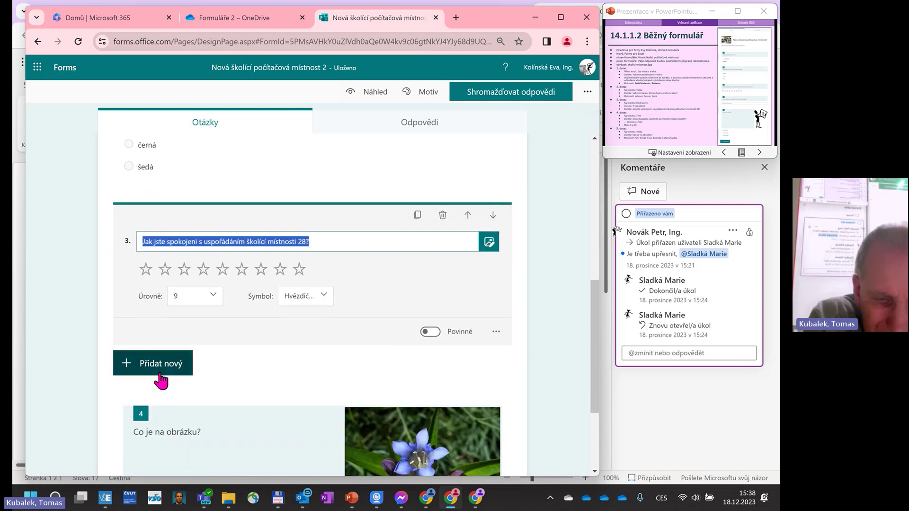
{"action": "left_click", "coordinate": [161, 371]}
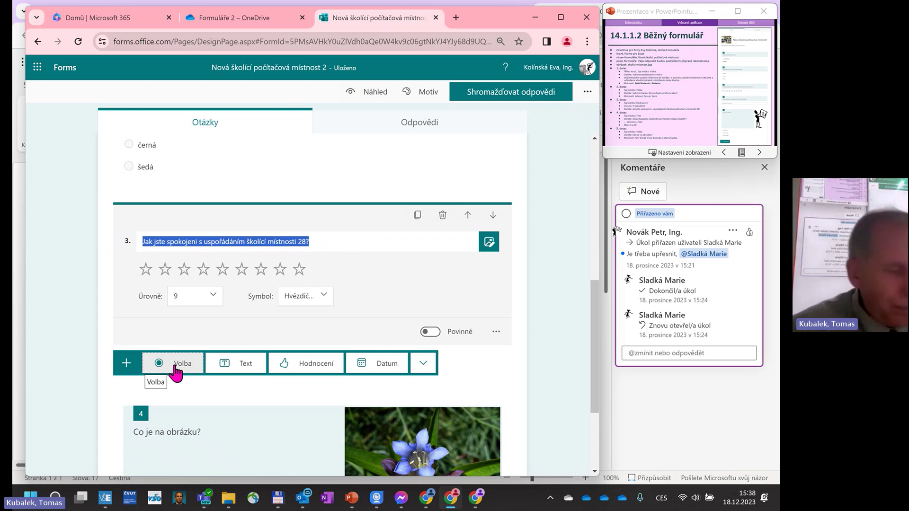
{"action": "left_click", "coordinate": [247, 364]}
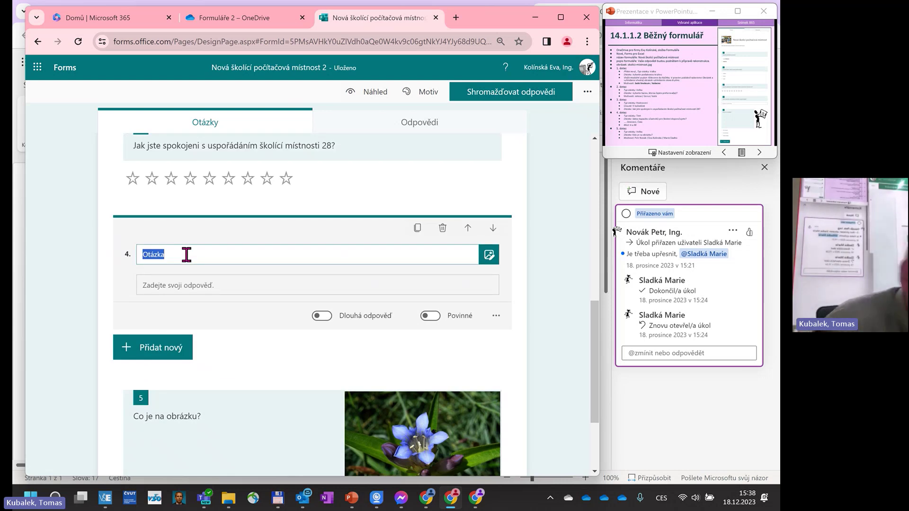
{"action": "type", "text": "Jakou kapac"}
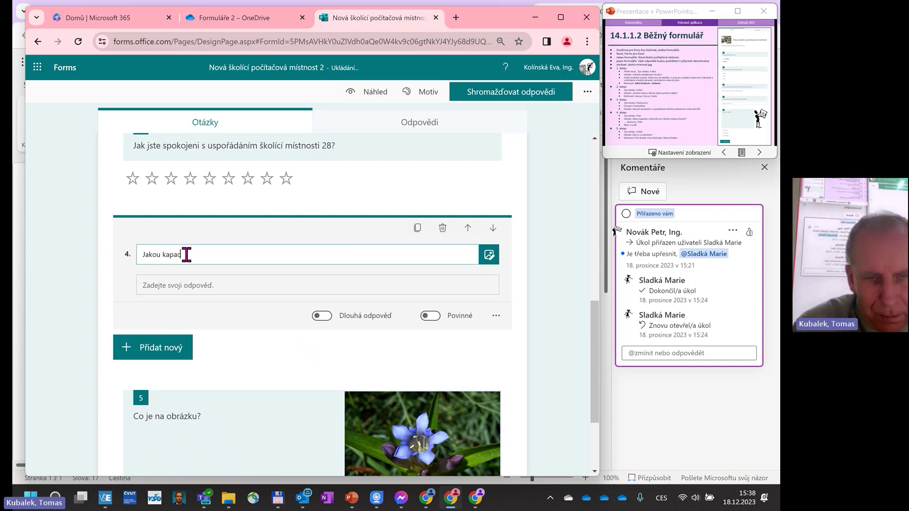
{"action": "type", "text": "itu účastní"}
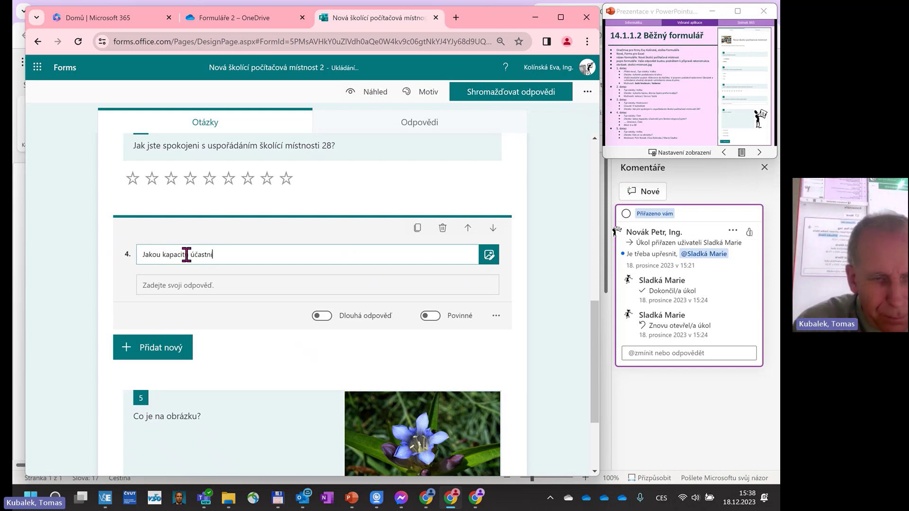
{"action": "type", "text": "ků "}
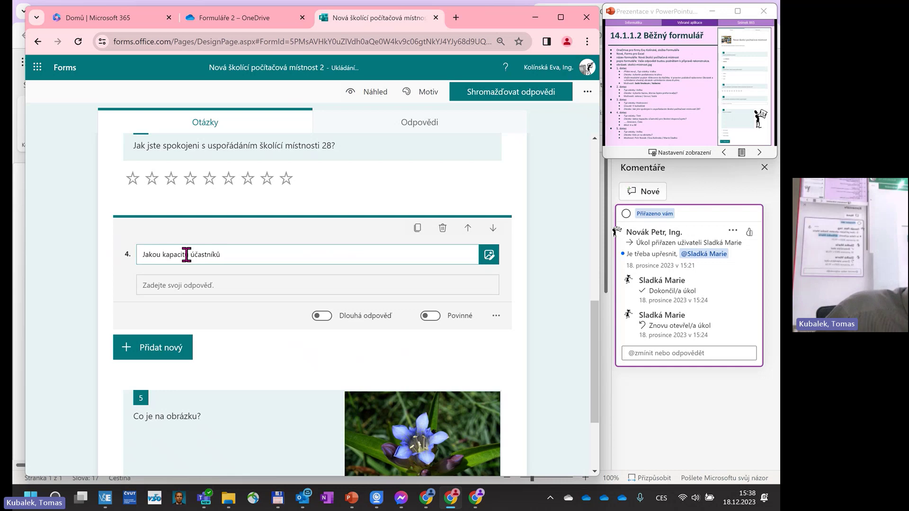
{"action": "type", "text": "pr"}
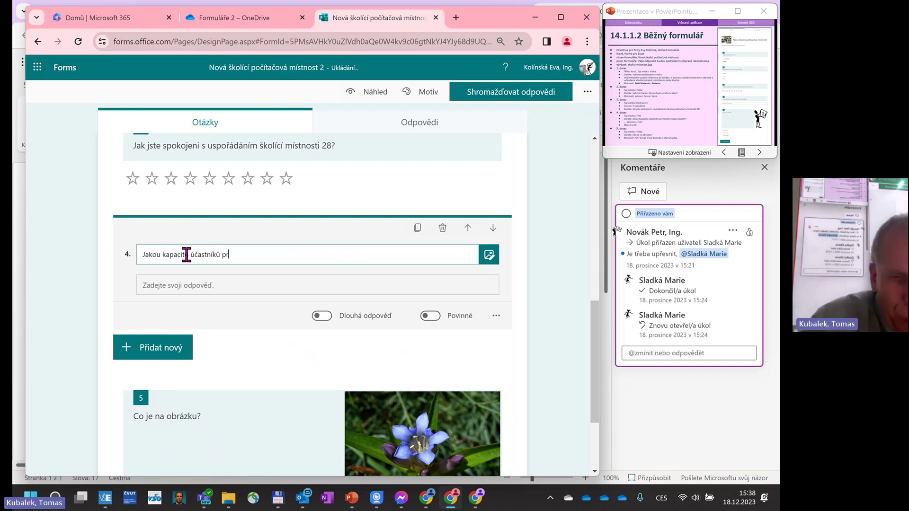
{"action": "type", "text": "o školení d"}
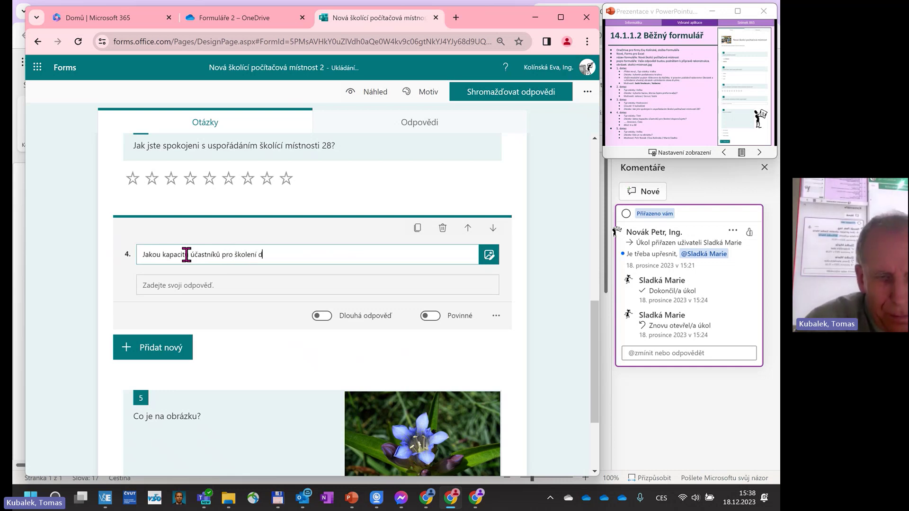
{"action": "type", "text": "oporuču"}
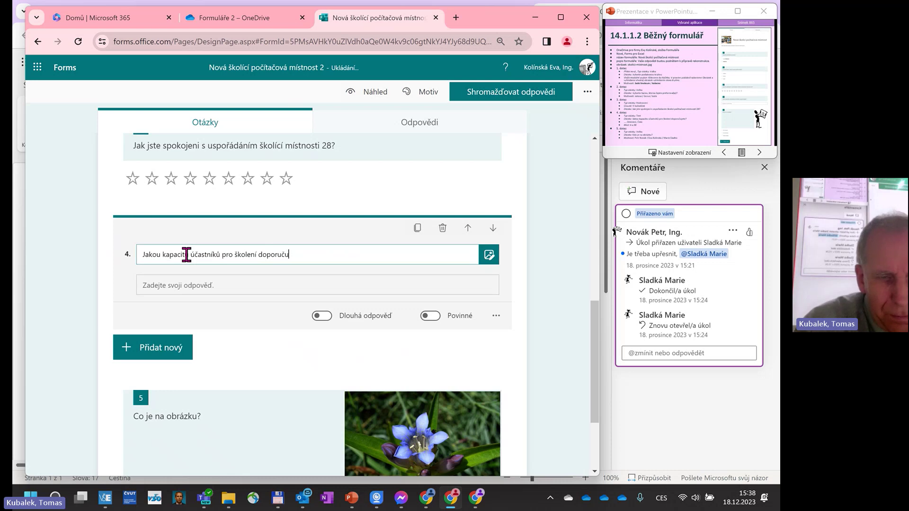
{"action": "type", "text": "jete"}
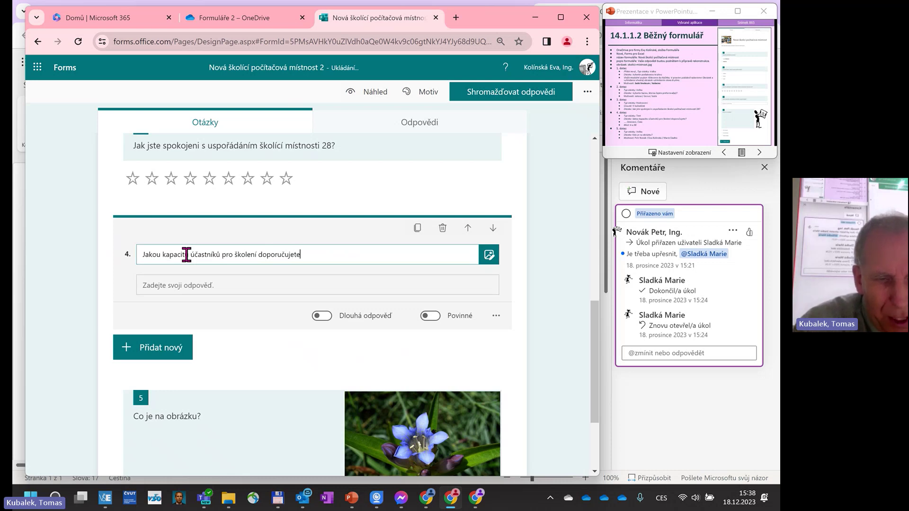
{"action": "type", "text": "?"}
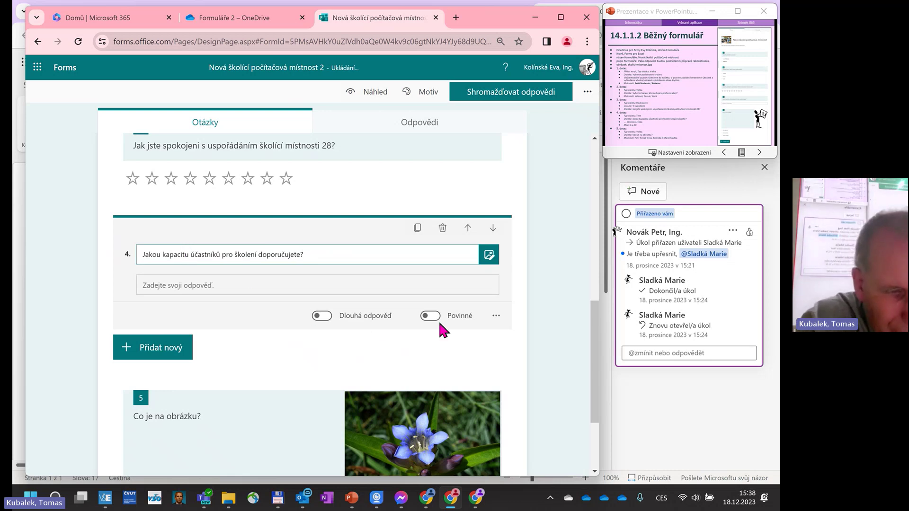
Add a Mezi restriction to question 4 limiting answers to numbers from 6 to 30.
{"action": "left_click", "coordinate": [497, 317]}
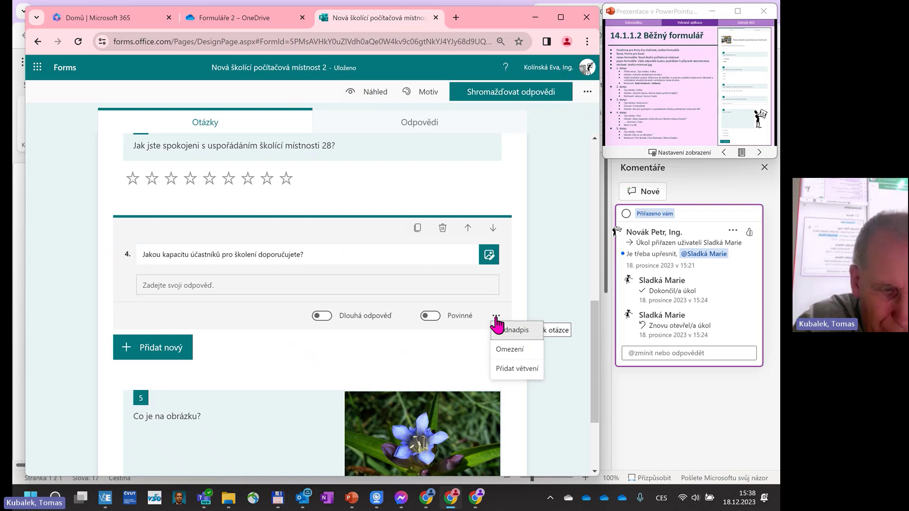
{"action": "left_click", "coordinate": [505, 349]}
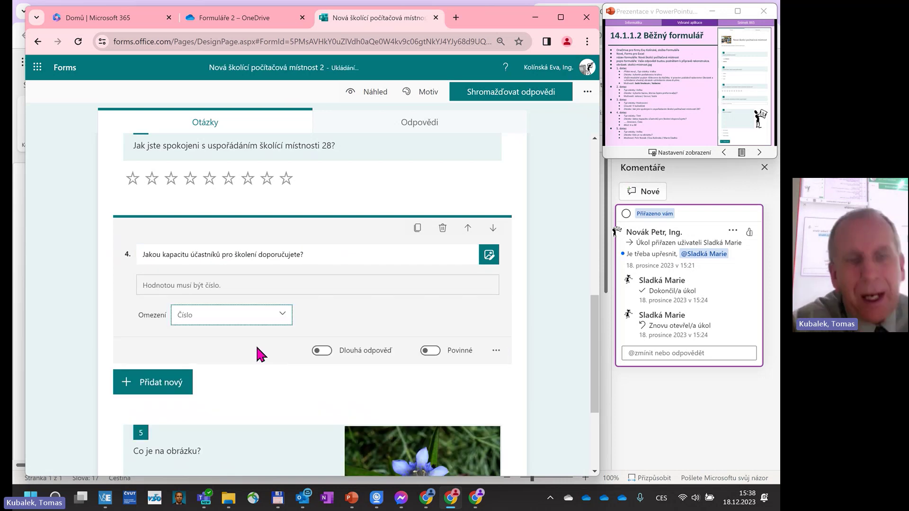
{"action": "left_click", "coordinate": [242, 323]}
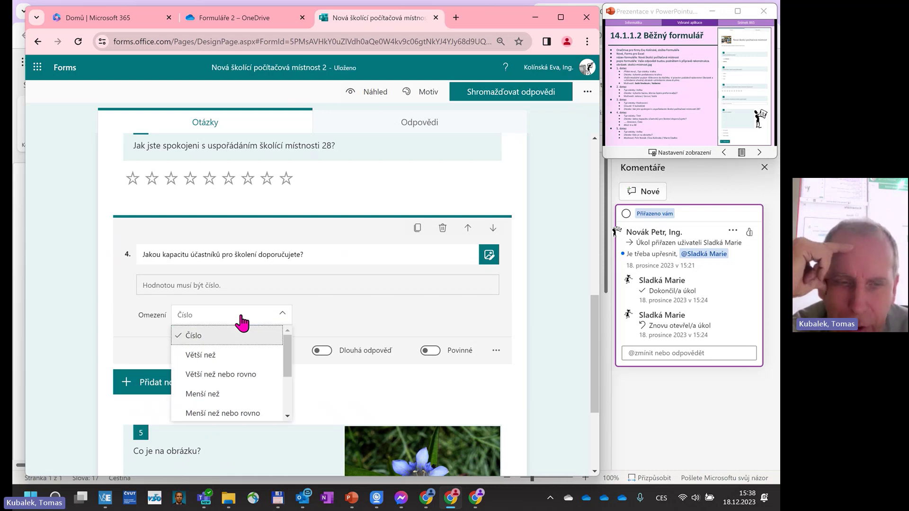
{"action": "scroll", "coordinate": [228, 416], "scroll_direction": "down", "scroll_amount": 2}
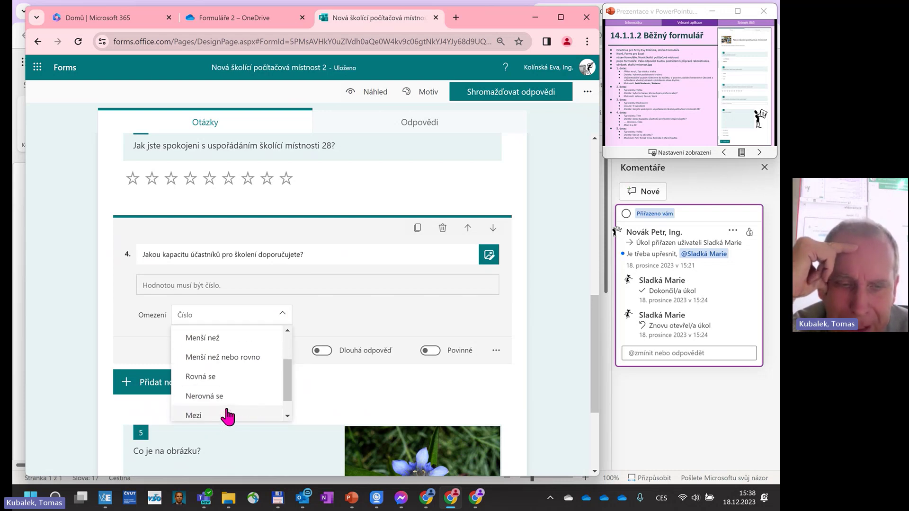
{"action": "left_click", "coordinate": [227, 416]}
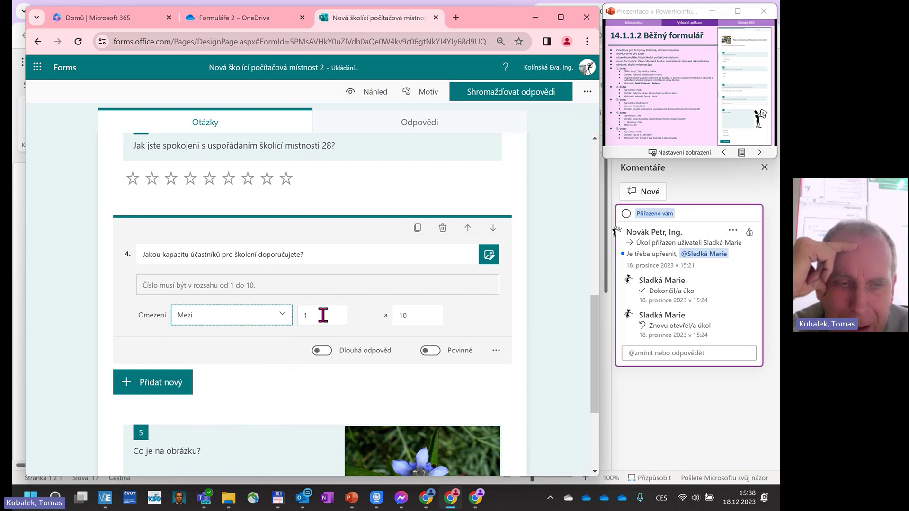
{"action": "left_click_drag", "start_coordinate": [309, 314], "coordinate": [271, 314]}
{"action": "type", "text": "6"}
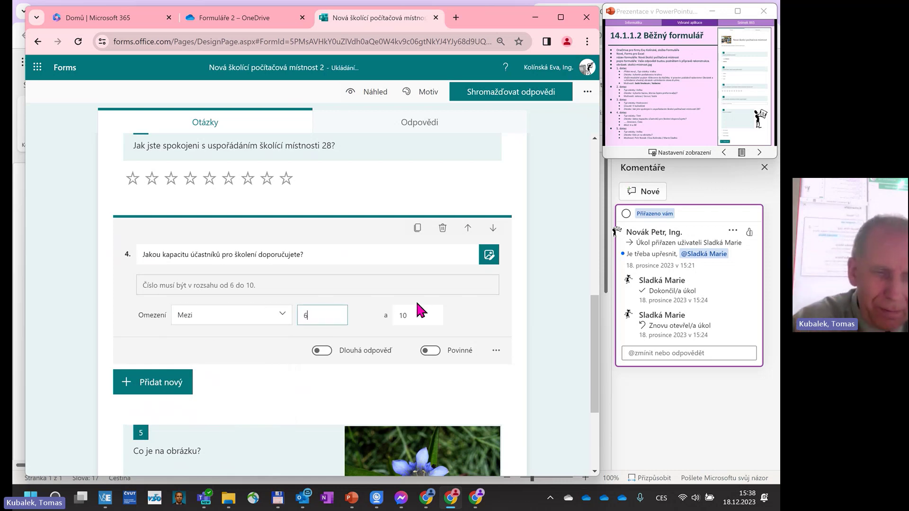
{"action": "key", "text": "Tab"}
{"action": "type", "text": "30"}
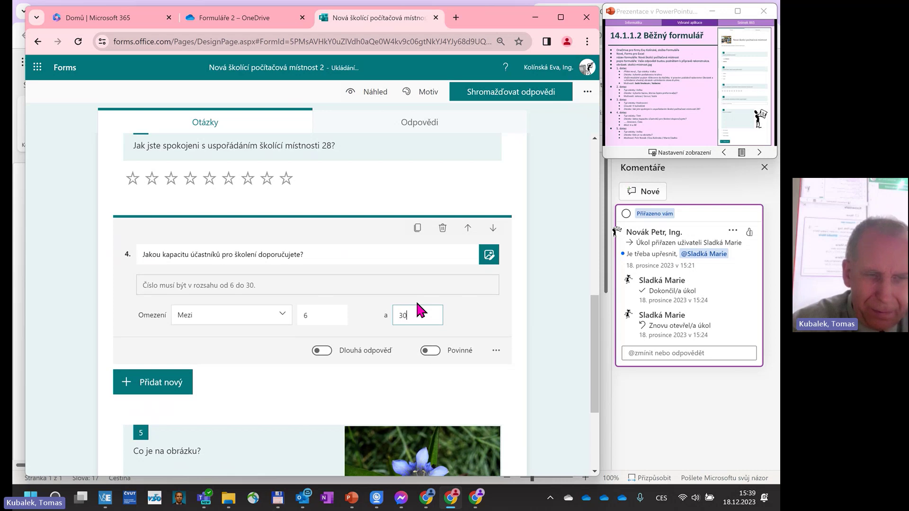
{"action": "scroll", "coordinate": [417, 303], "scroll_direction": "down", "scroll_amount": 2}
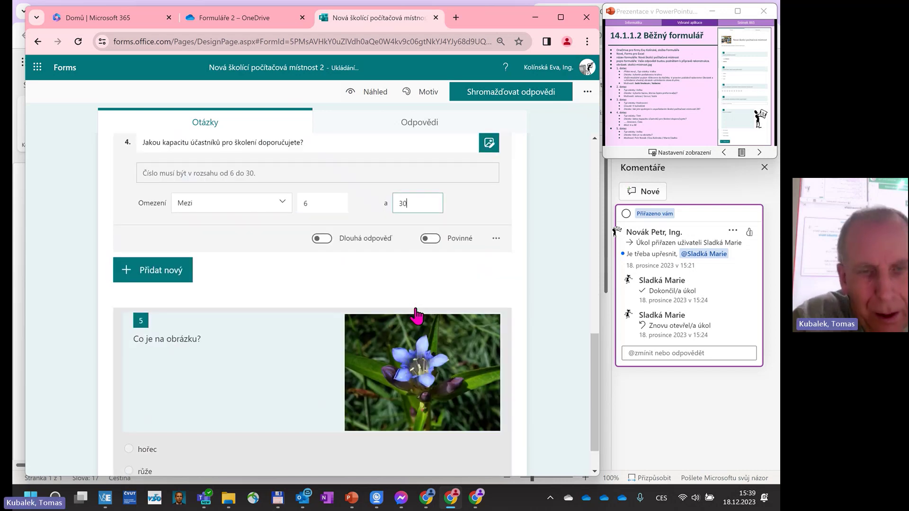
{"action": "left_click", "coordinate": [325, 303]}
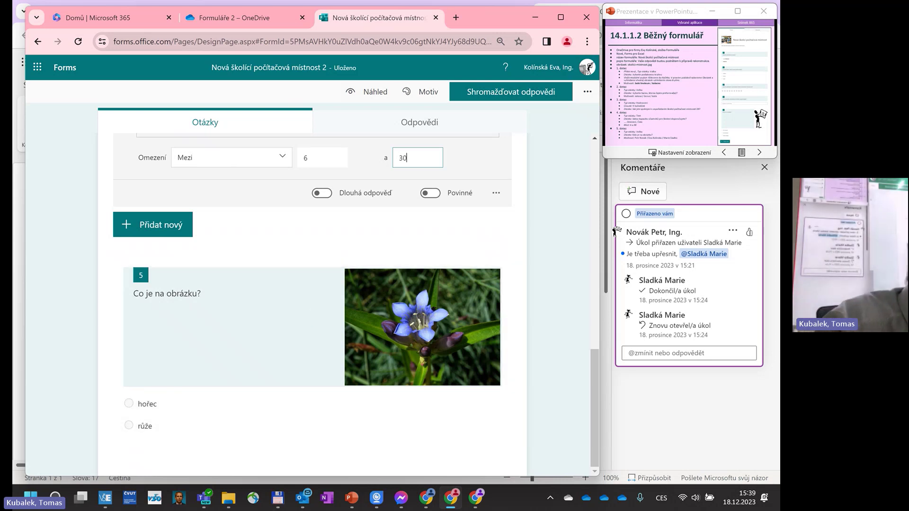
Select the picture question 5 and show the new-question type choices below it.
{"action": "left_click", "coordinate": [316, 415]}
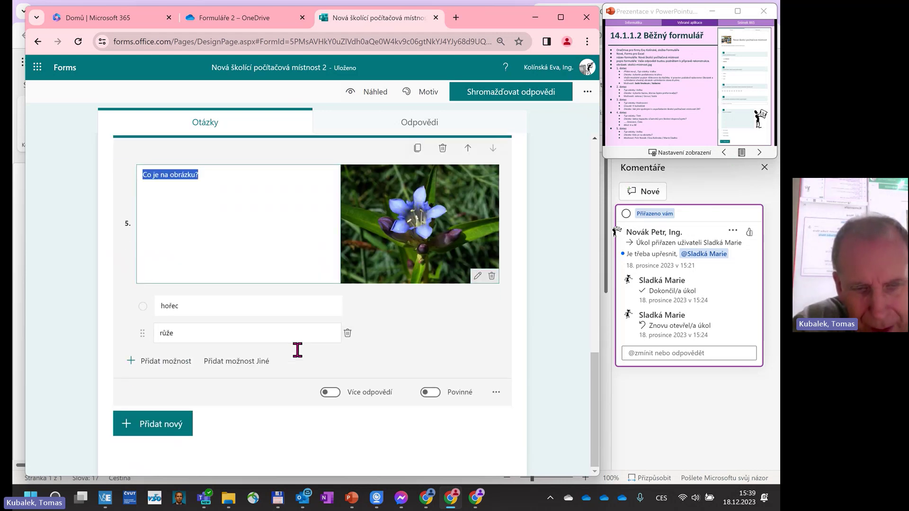
{"action": "left_click", "coordinate": [172, 423]}
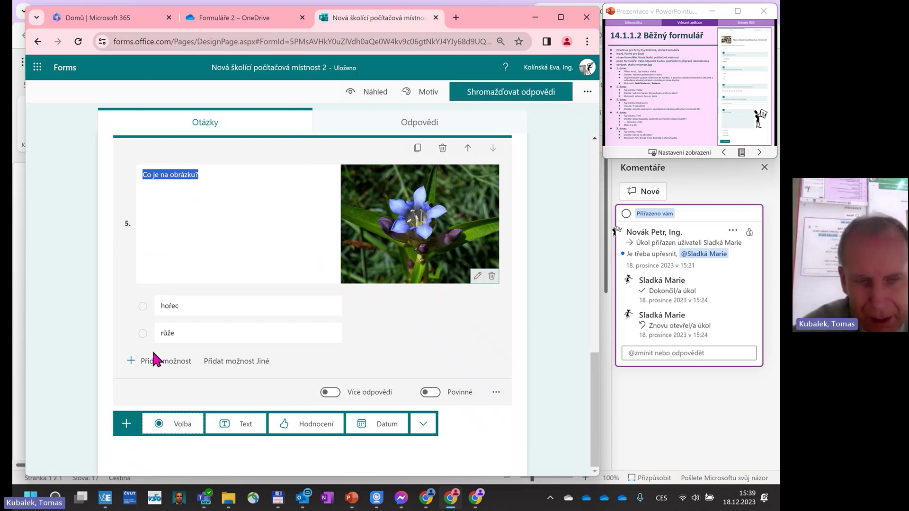
Add a ranking question 6 titled 'Seřaďte formy výuky dle Vaší preference od nejoblíbenější'.
{"action": "left_click", "coordinate": [423, 423]}
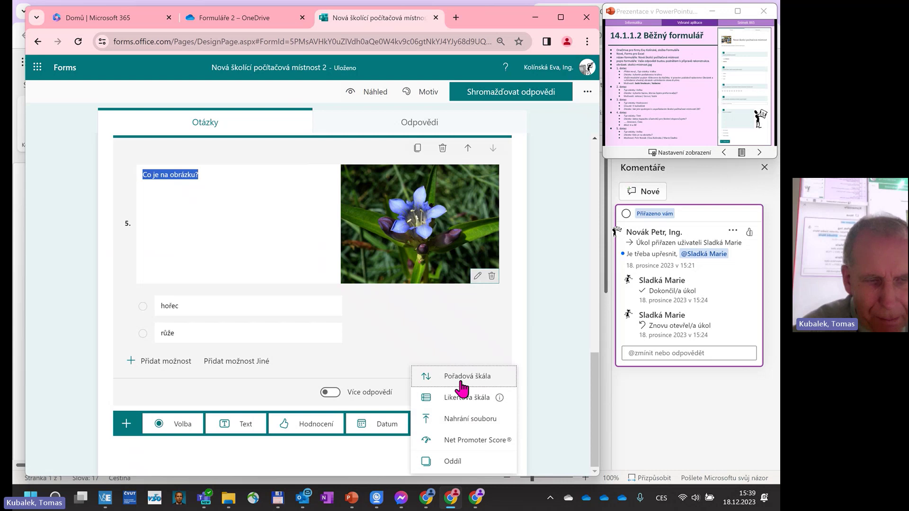
{"action": "left_click", "coordinate": [432, 376]}
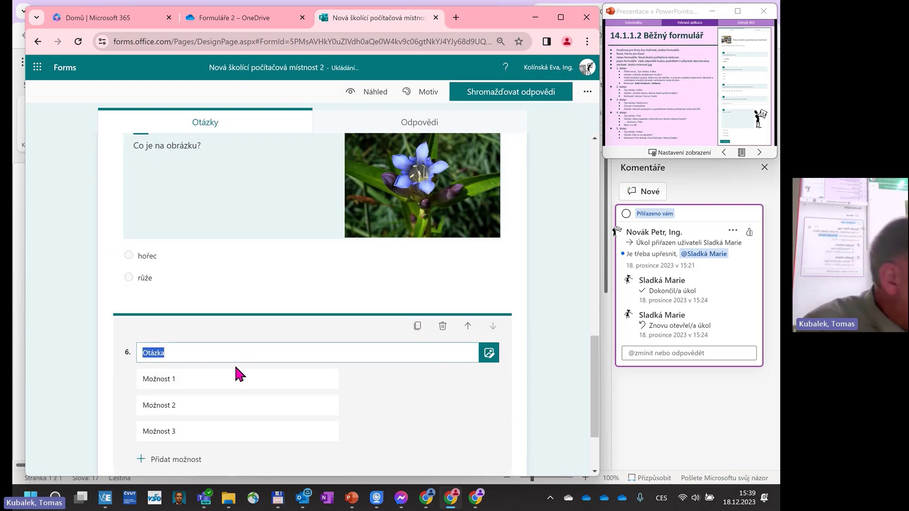
{"action": "type", "text": "Se"}
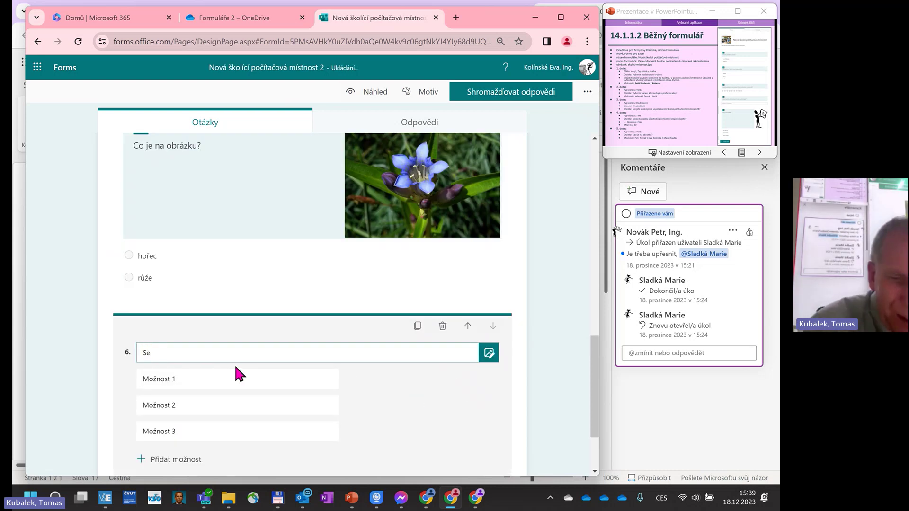
{"action": "type", "text": "řaďt"}
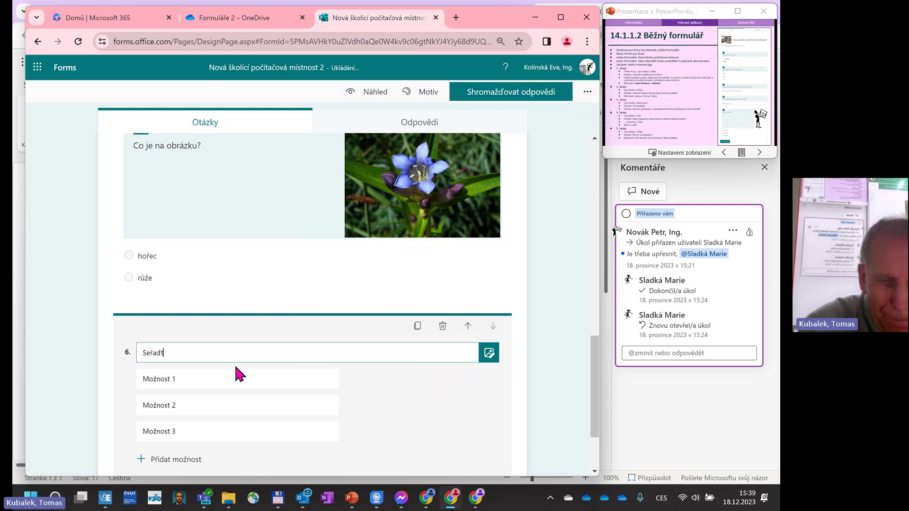
{"action": "type", "text": "e formy"}
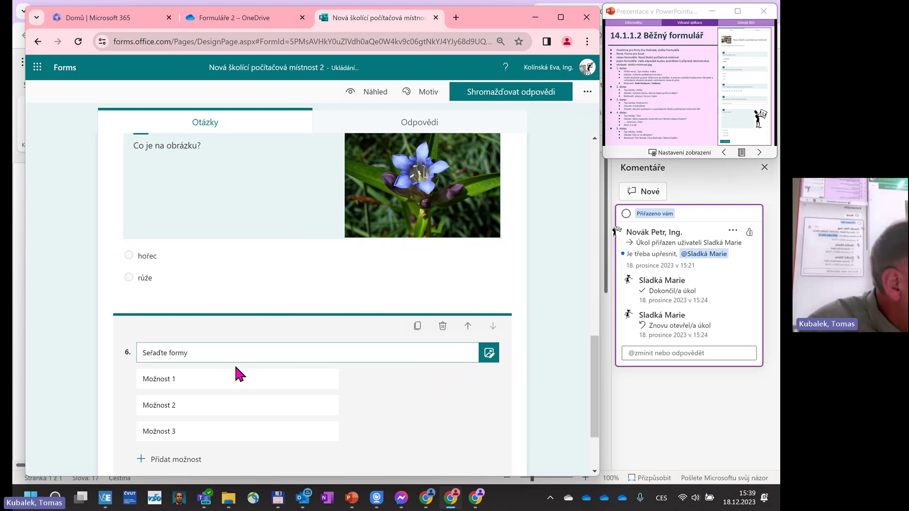
{"action": "type", "text": " výuky"}
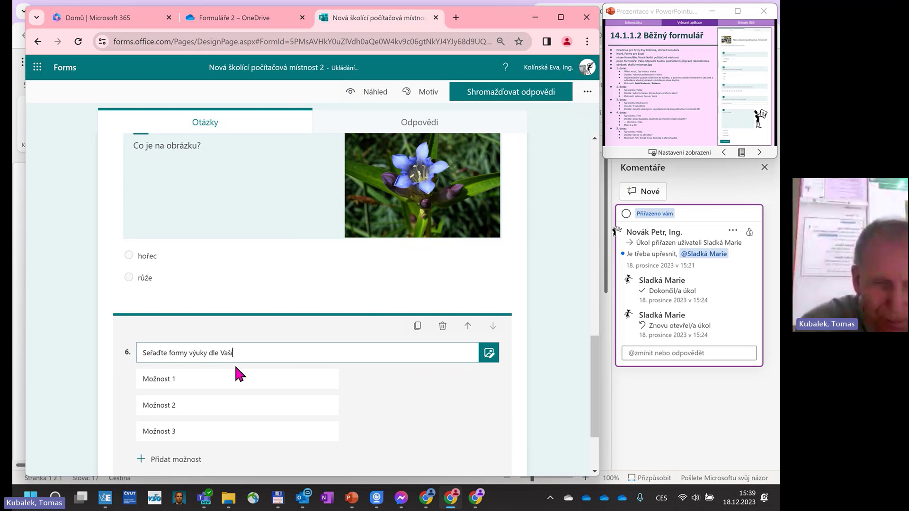
{"action": "type", "text": "dle Vaší preference"}
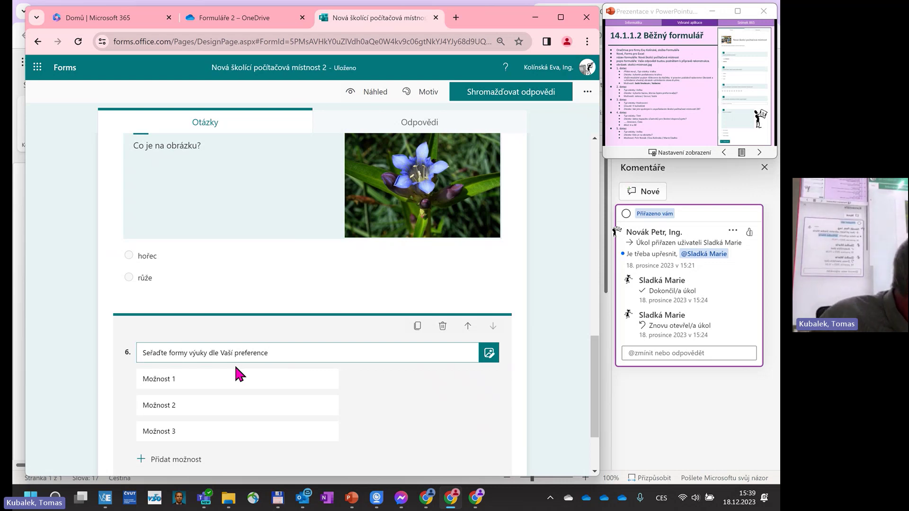
{"action": "type", "text": "od "}
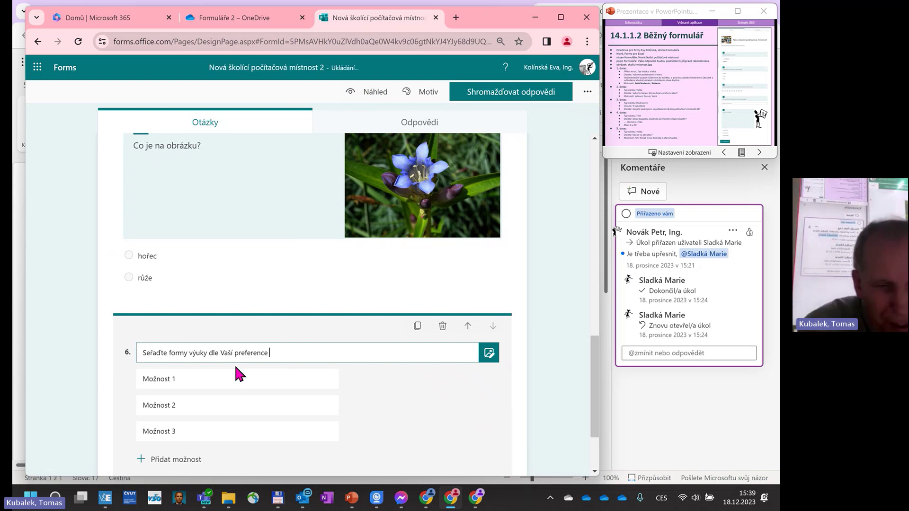
{"action": "type", "text": "n"}
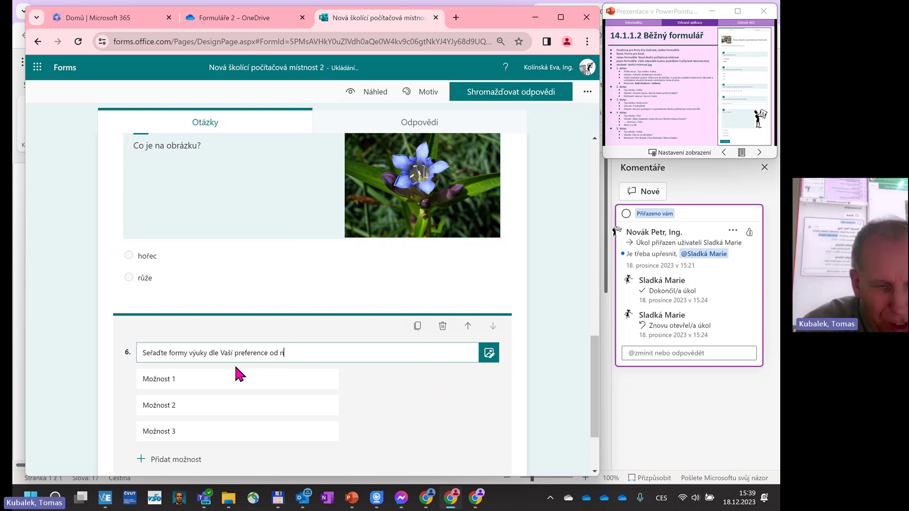
{"action": "type", "text": "ejoblíbn"}
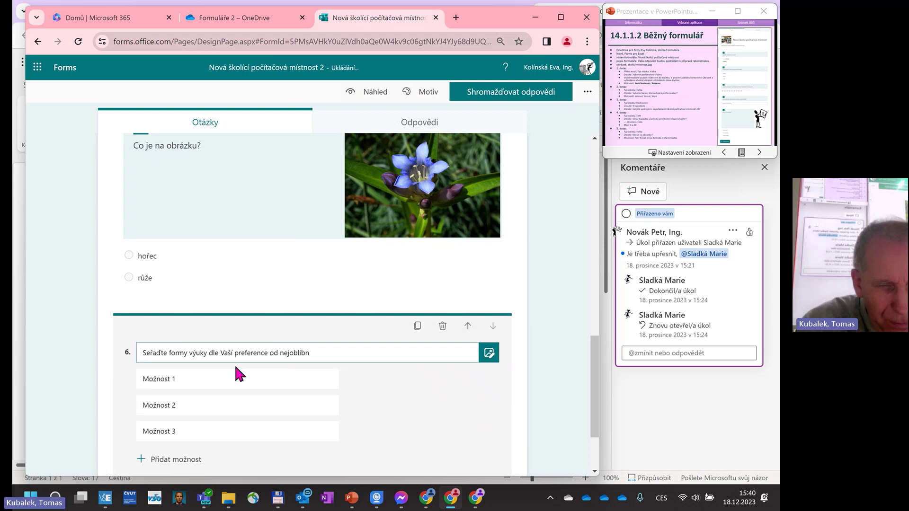
{"action": "key", "text": "BackSpace"}
{"action": "type", "text": "enější"}
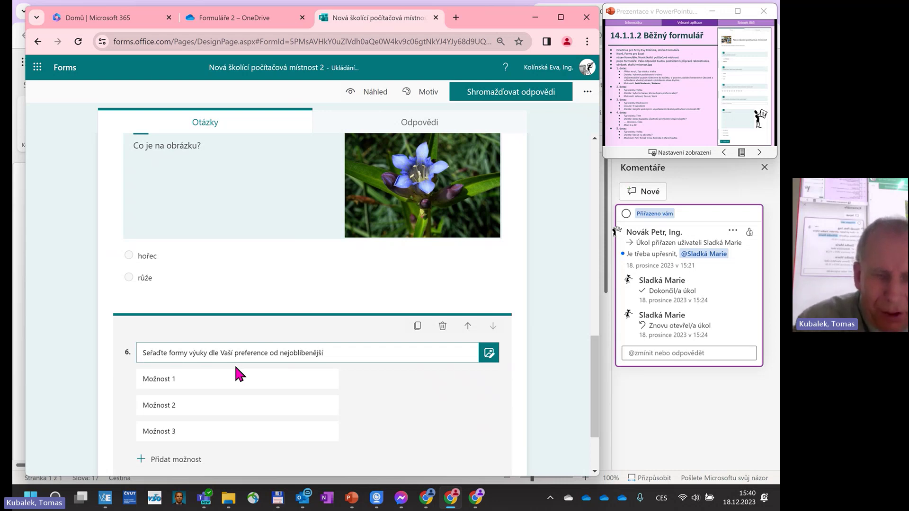
{"action": "key", "text": "Tab"}
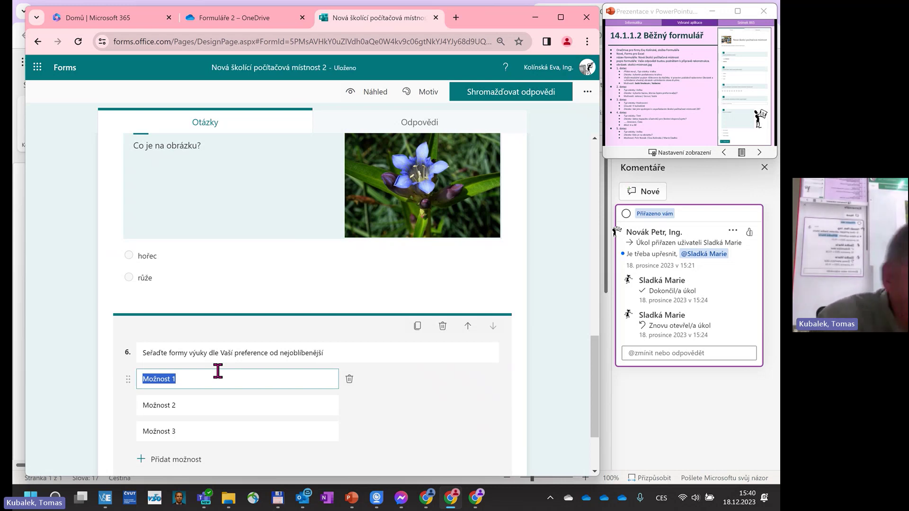
Fill question 6's ranking options with prezenční, hybridní and online, correcting the hybridní typo.
{"action": "type", "text": "prez"}
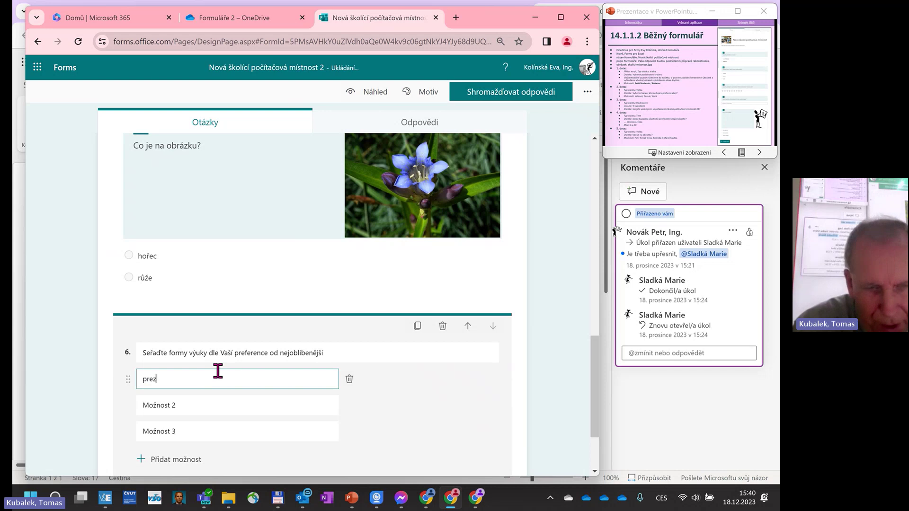
{"action": "type", "text": "enc"}
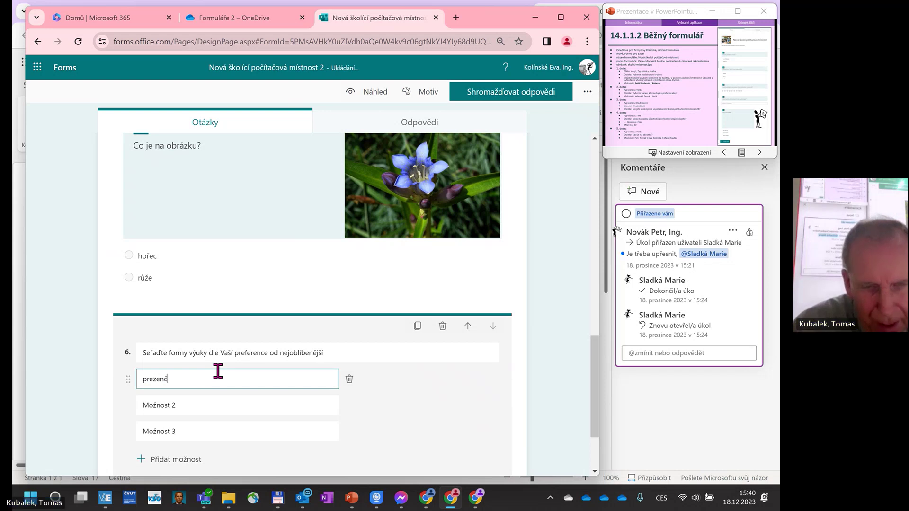
{"action": "type", "text": "ní"}
{"action": "left_click", "coordinate": [208, 403]}
{"action": "type", "text": "hybrdiní"}
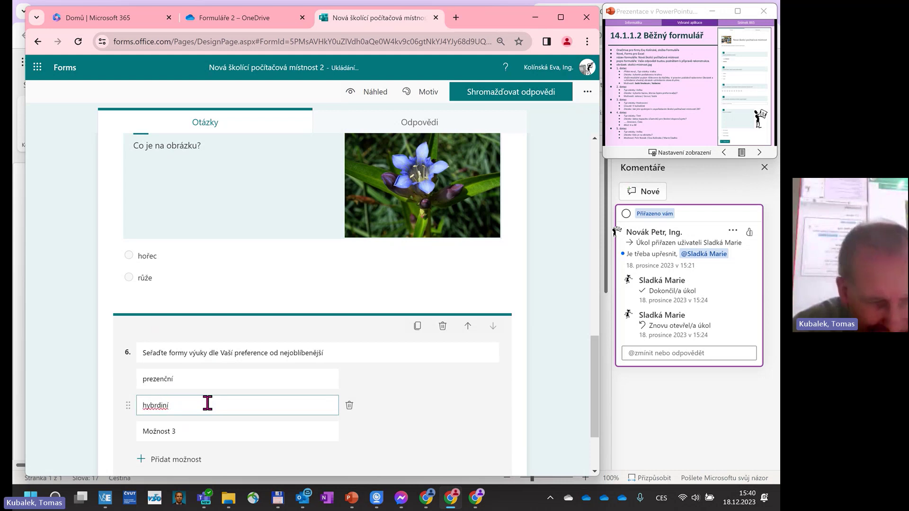
{"action": "key", "text": "BackSpace"}
{"action": "key", "text": "BackSpace"}
{"action": "key", "text": "BackSpace"}
{"action": "key", "text": "BackSpace"}
{"action": "type", "text": "idní"}
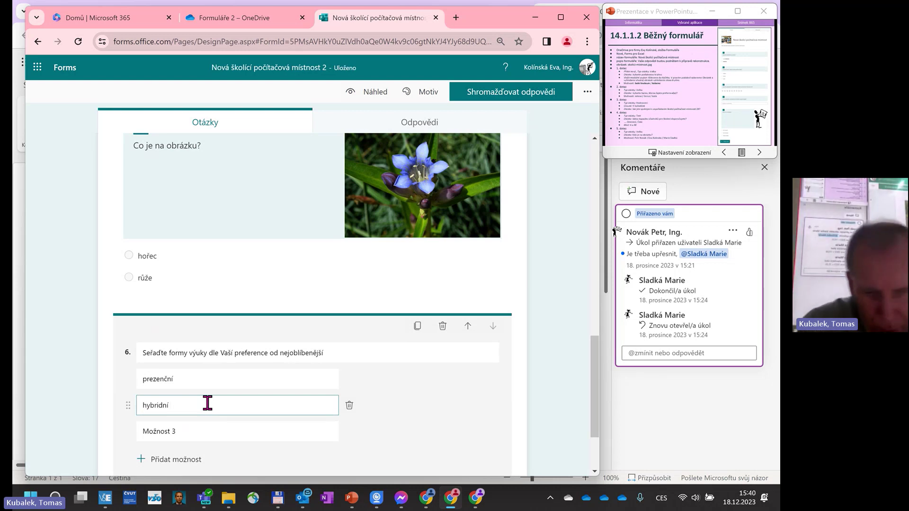
{"action": "left_click", "coordinate": [189, 430]}
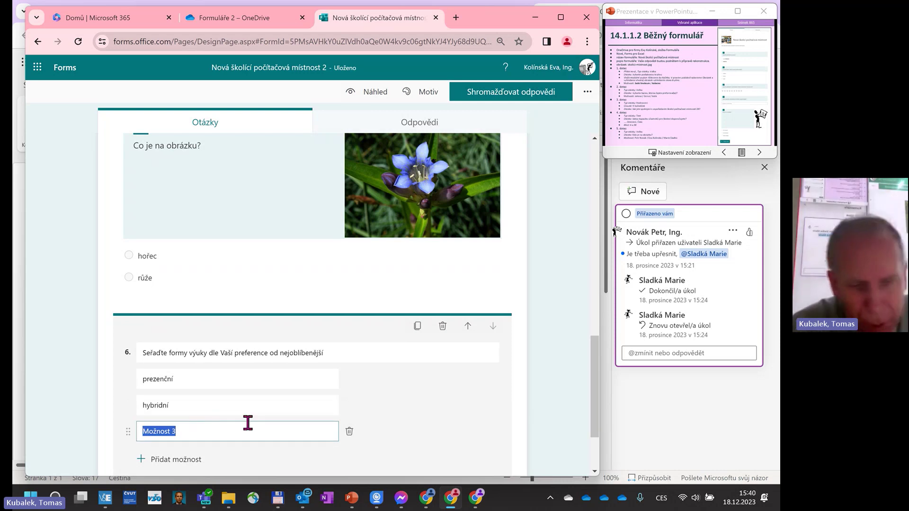
{"action": "type", "text": "online"}
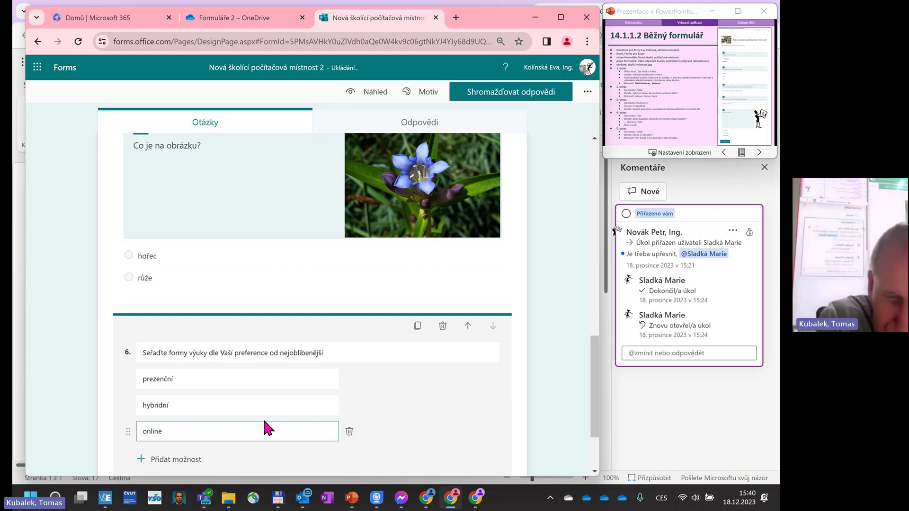
{"action": "scroll", "coordinate": [266, 424], "scroll_direction": "down", "scroll_amount": 2}
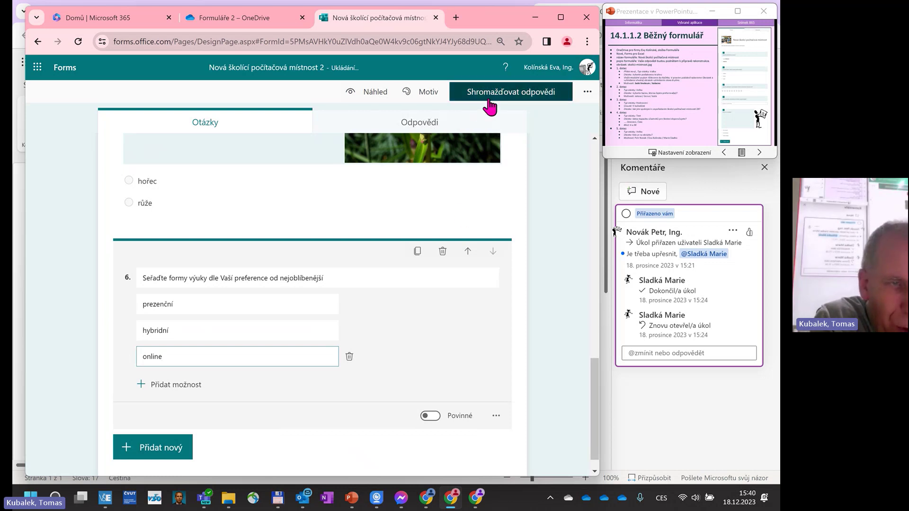
Review the collaboration, sending and settings options in the form's ··· menu.
{"action": "left_click", "coordinate": [588, 92]}
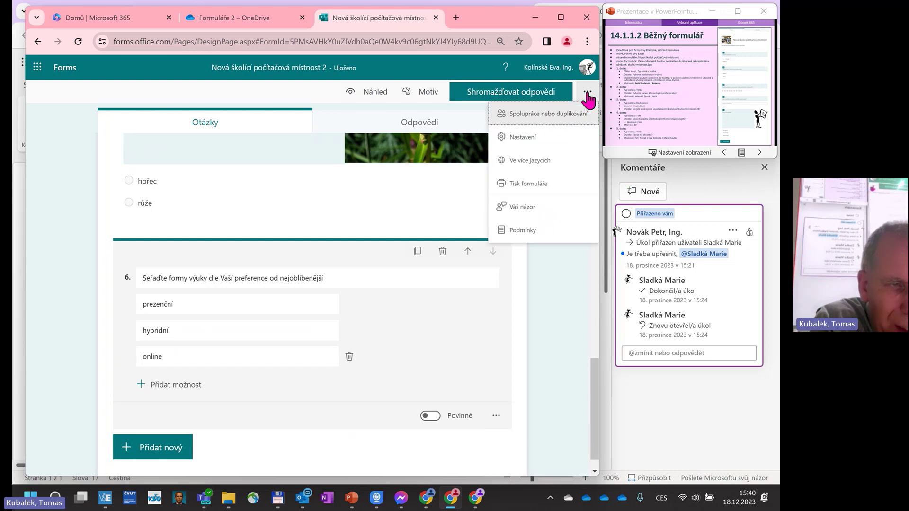
{"action": "left_click", "coordinate": [565, 116]}
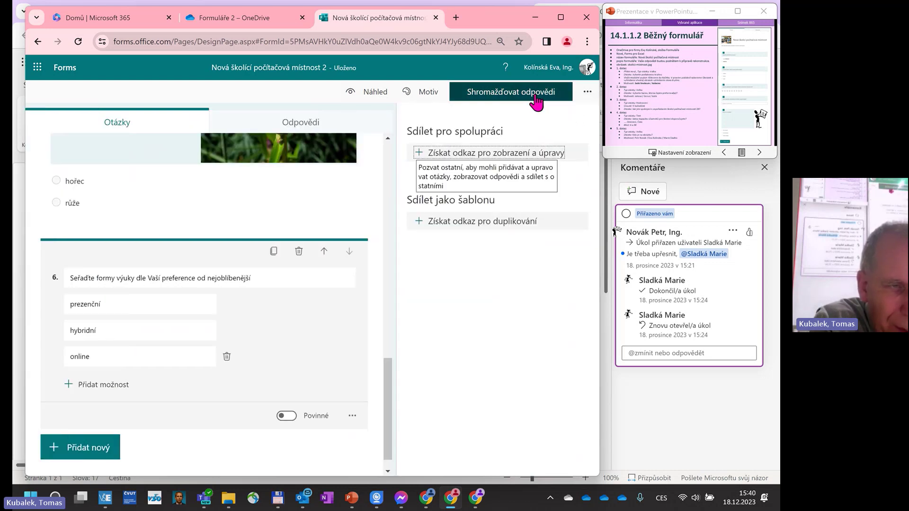
{"action": "left_click", "coordinate": [514, 97]}
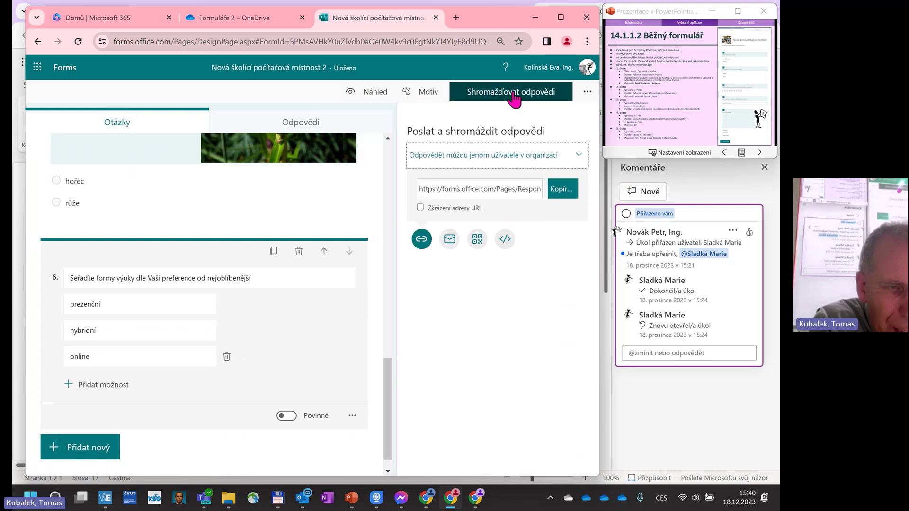
{"action": "left_click", "coordinate": [586, 93]}
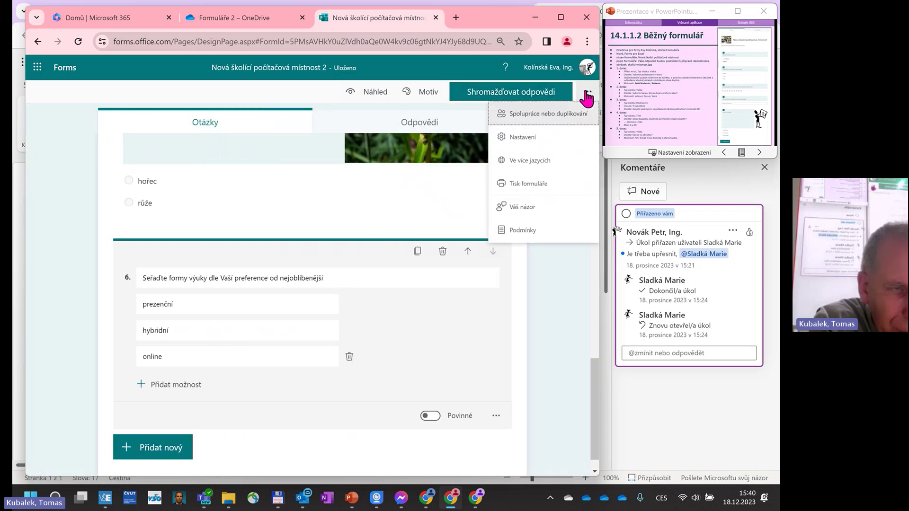
{"action": "left_click", "coordinate": [524, 140]}
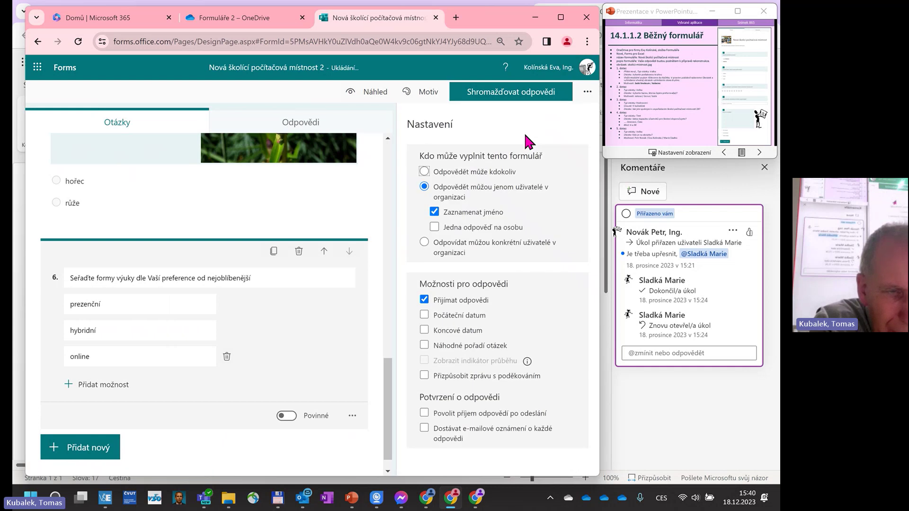
Show the response-collection link with responders limited to people in the organization.
{"action": "left_click", "coordinate": [585, 94]}
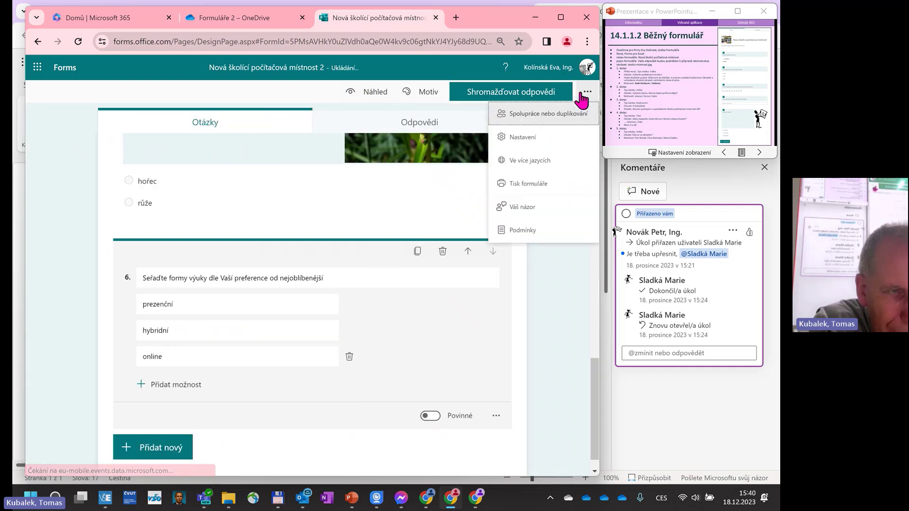
{"action": "left_click", "coordinate": [547, 95]}
{"action": "left_click", "coordinate": [511, 163]}
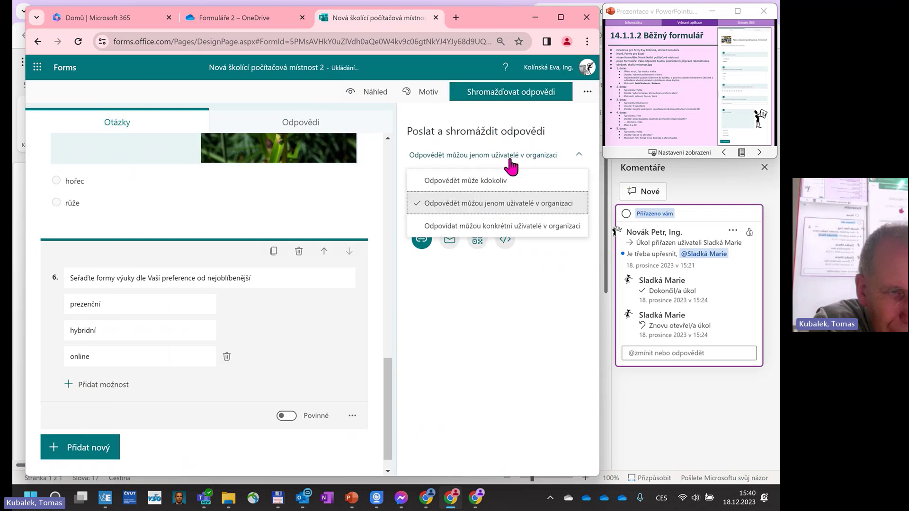
{"action": "left_click", "coordinate": [443, 321]}
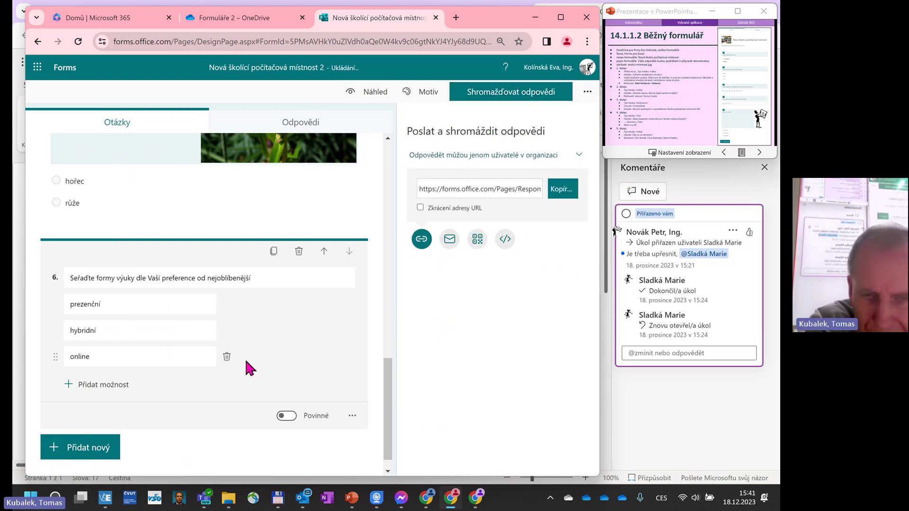
{"action": "scroll", "coordinate": [237, 343], "scroll_direction": "down", "scroll_amount": 1}
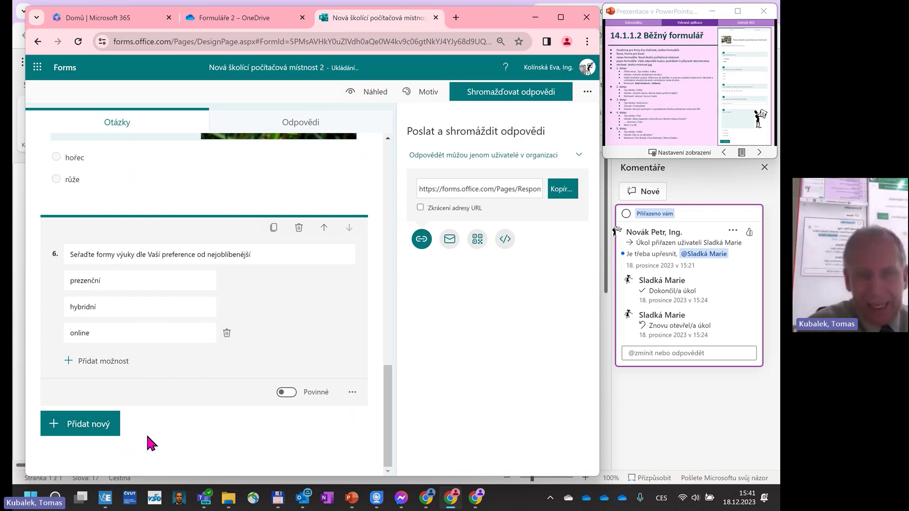
Add a Likert scale question 7 titled 'Oznámkujte online školení Microsoft Teams?'.
{"action": "left_click", "coordinate": [106, 429]}
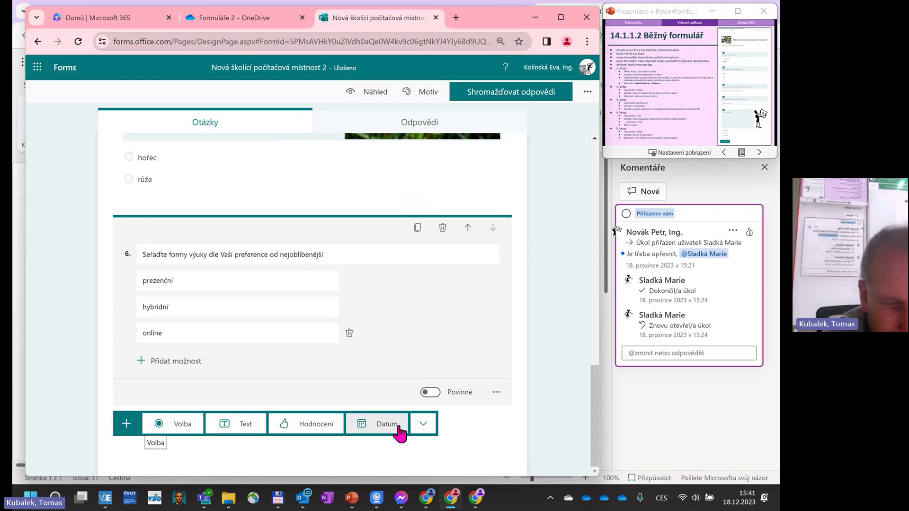
{"action": "left_click", "coordinate": [422, 427]}
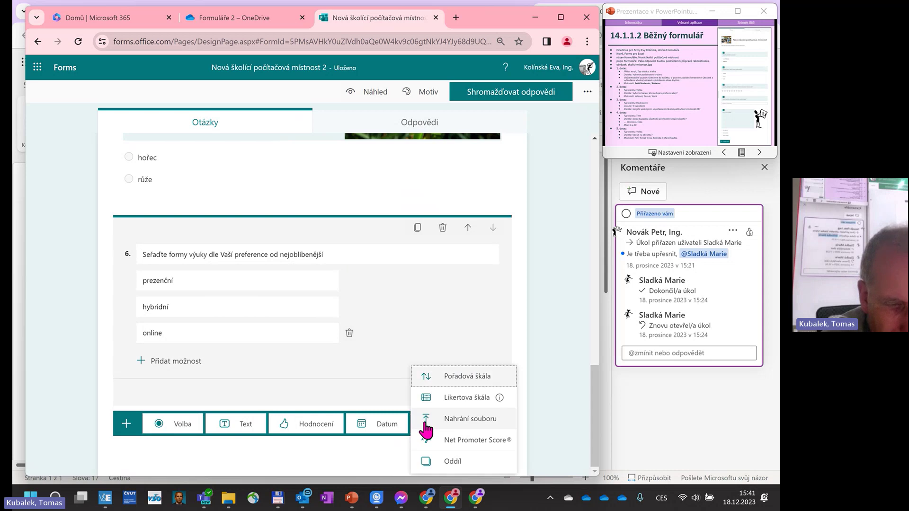
{"action": "left_click", "coordinate": [448, 400]}
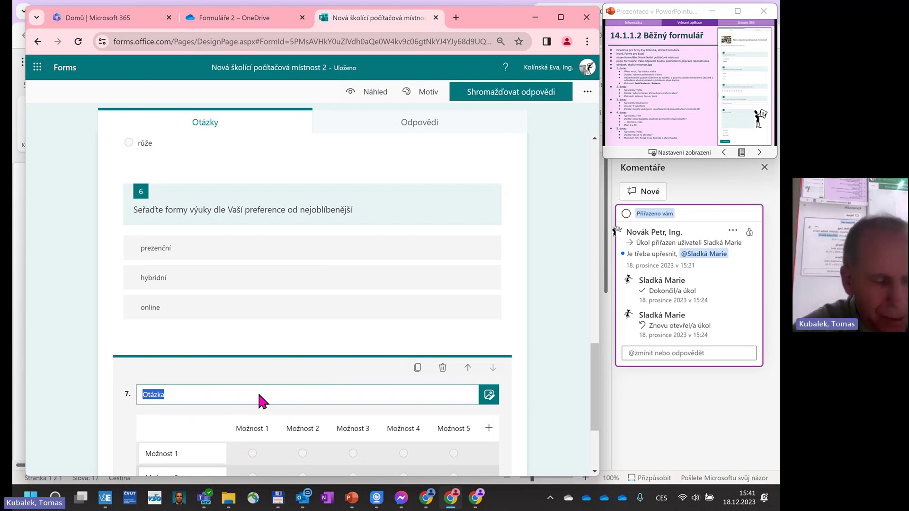
{"action": "type", "text": "Ozná"}
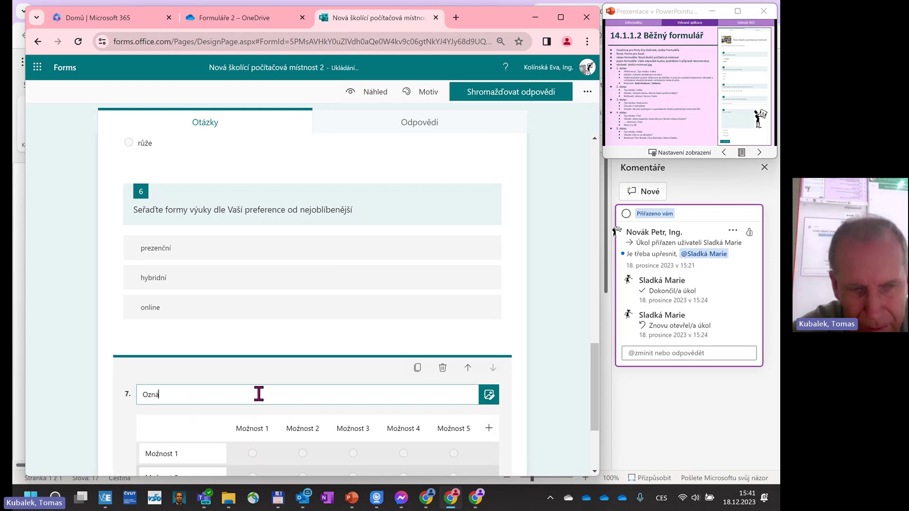
{"action": "type", "text": "mkujt"}
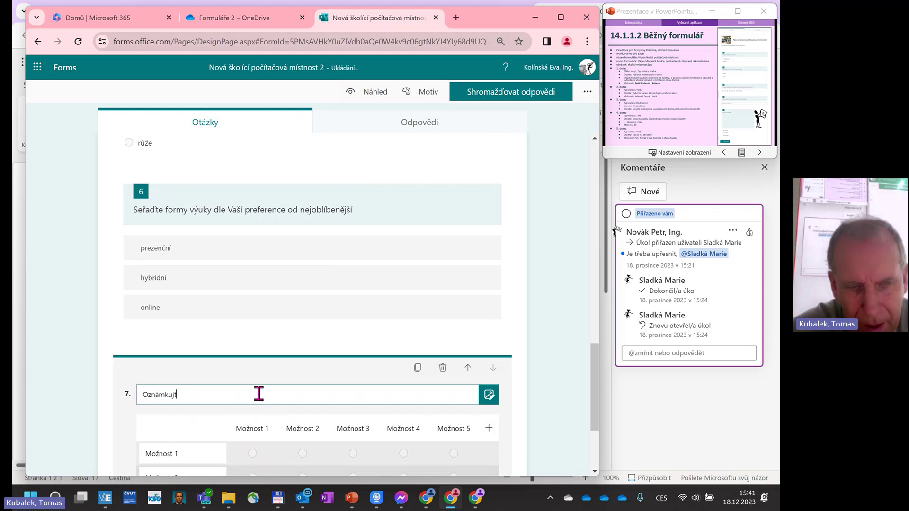
{"action": "type", "text": "e online"}
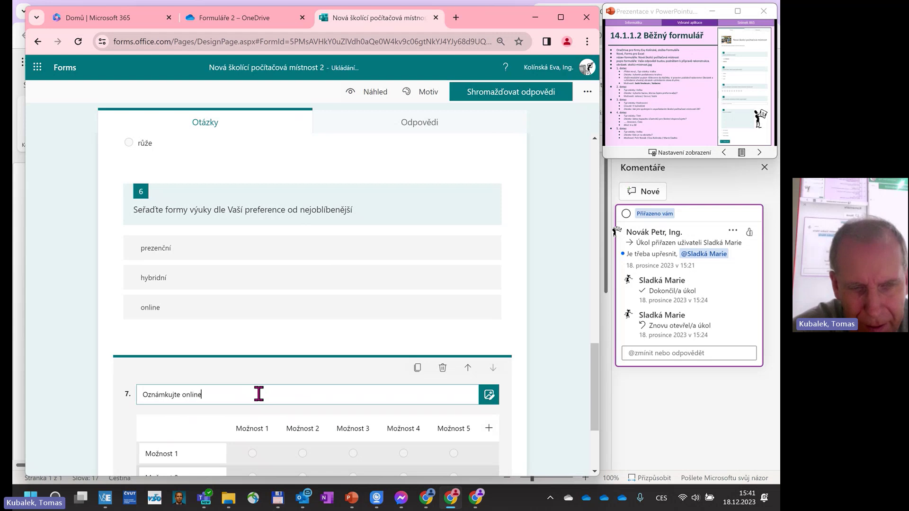
{"action": "type", "text": " školení Microsoft"}
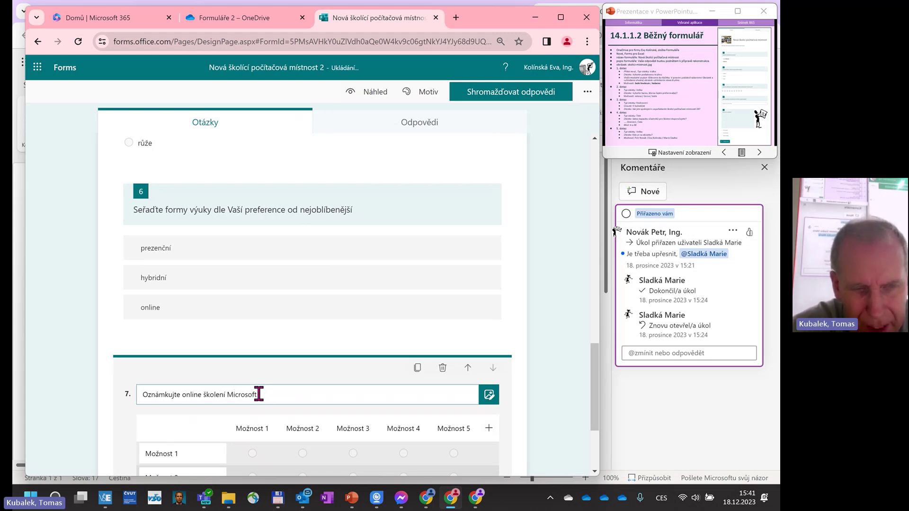
{"action": "type", "text": " Teams?"}
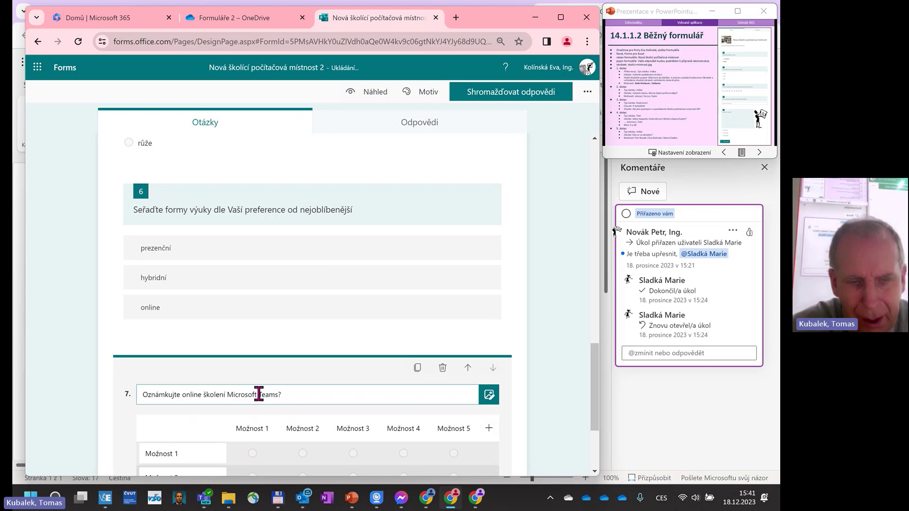
{"action": "scroll", "coordinate": [270, 389], "scroll_direction": "down", "scroll_amount": 3}
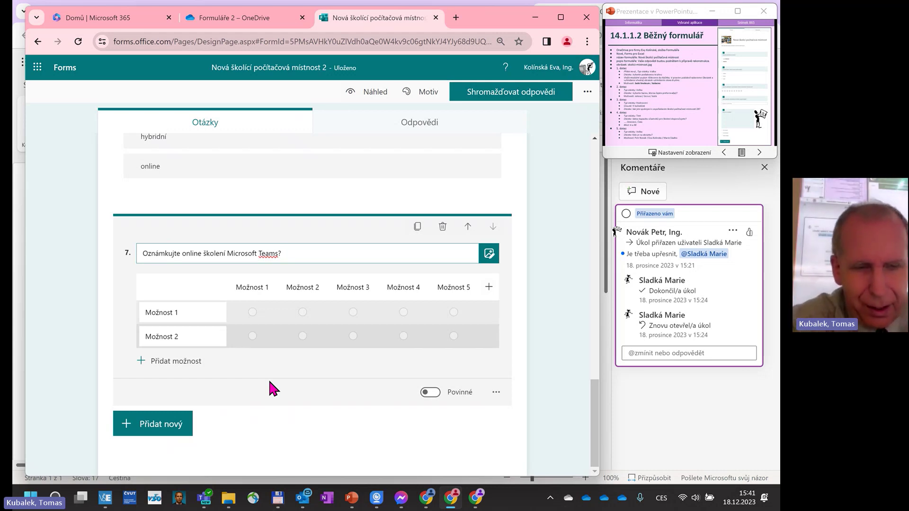
Label the first three Likert columns výborně, chvalitebně and dobře.
{"action": "left_click", "coordinate": [270, 290]}
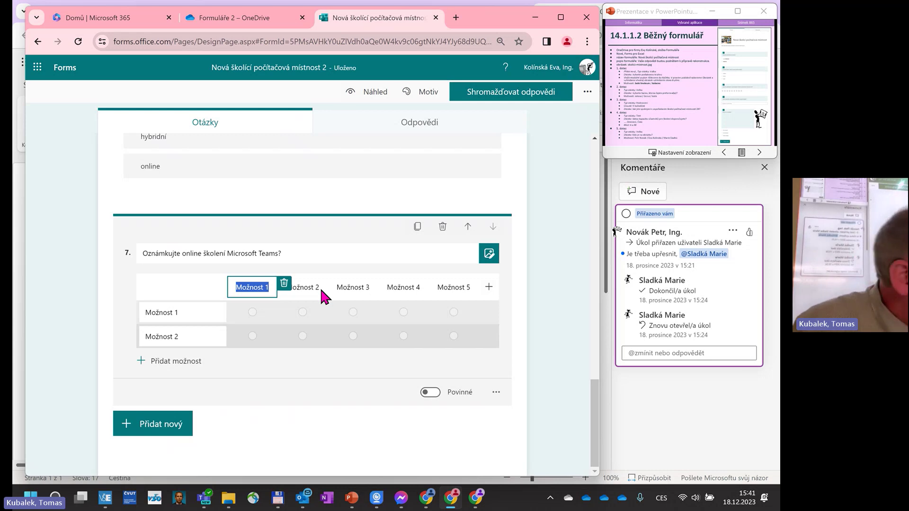
{"action": "type", "text": "výbo"}
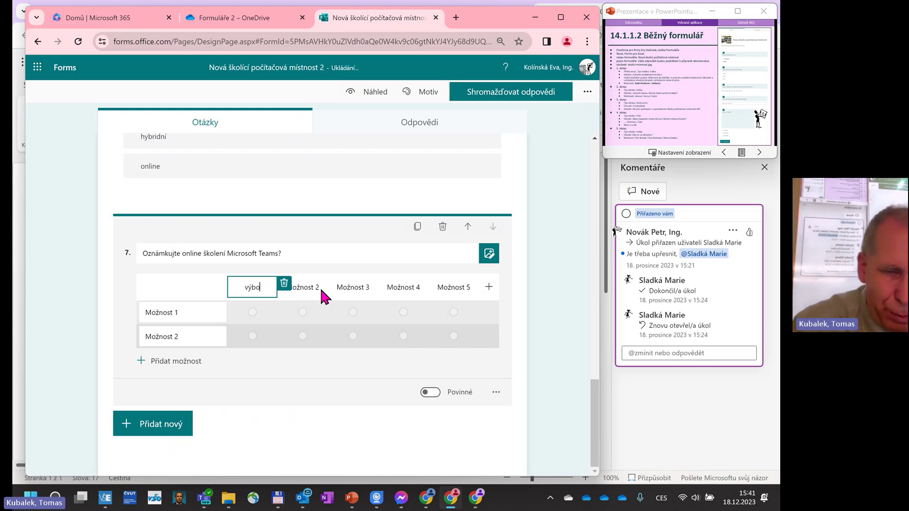
{"action": "type", "text": "rně"}
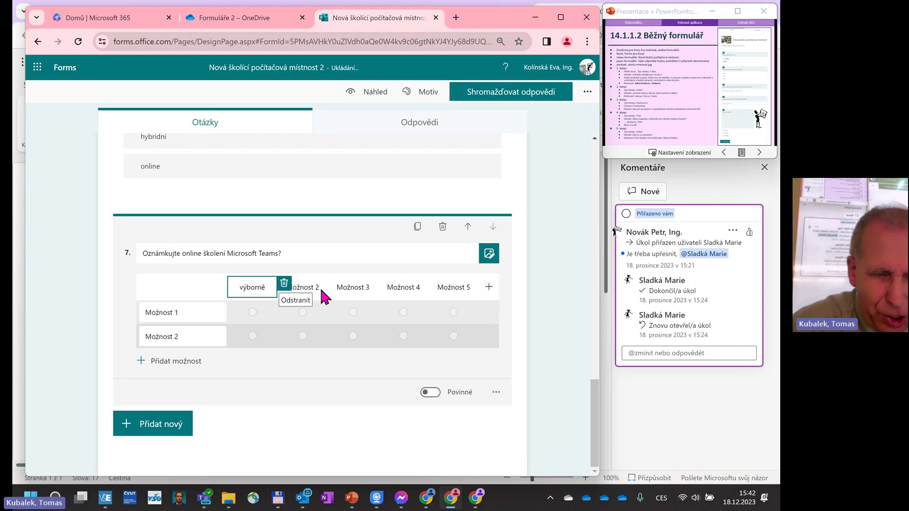
{"action": "left_click", "coordinate": [318, 287]}
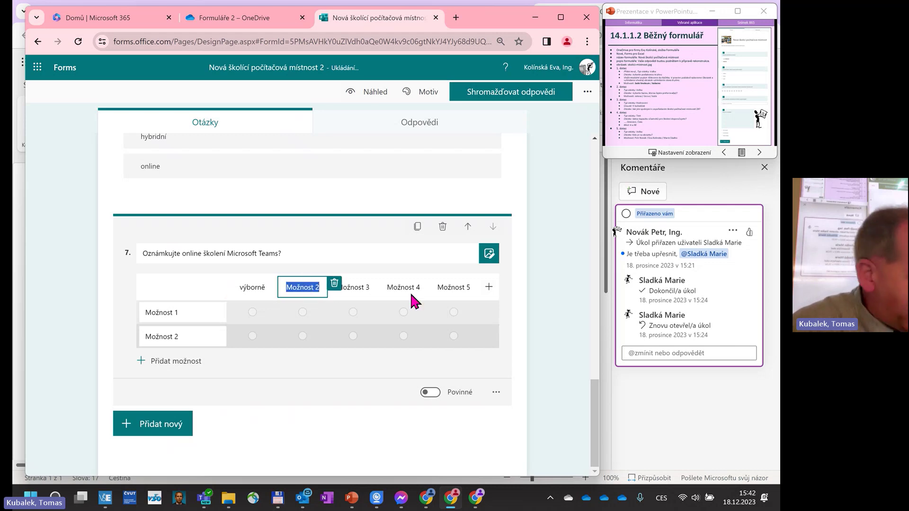
{"action": "type", "text": "chval"}
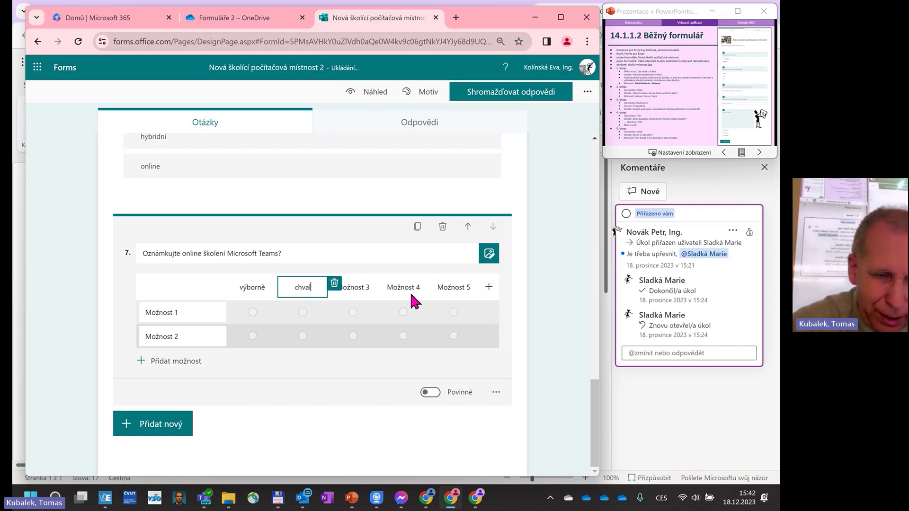
{"action": "type", "text": "itebně"}
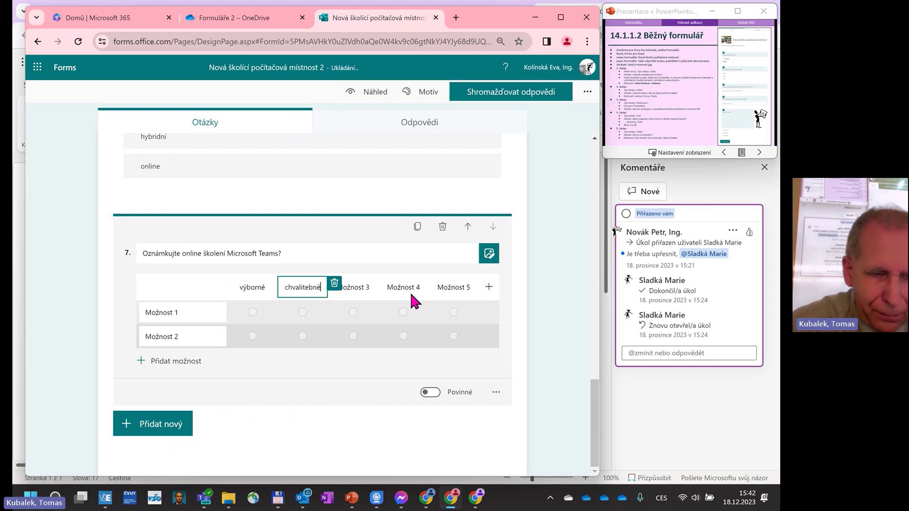
{"action": "left_click", "coordinate": [362, 288]}
{"action": "type", "text": "dobře"}
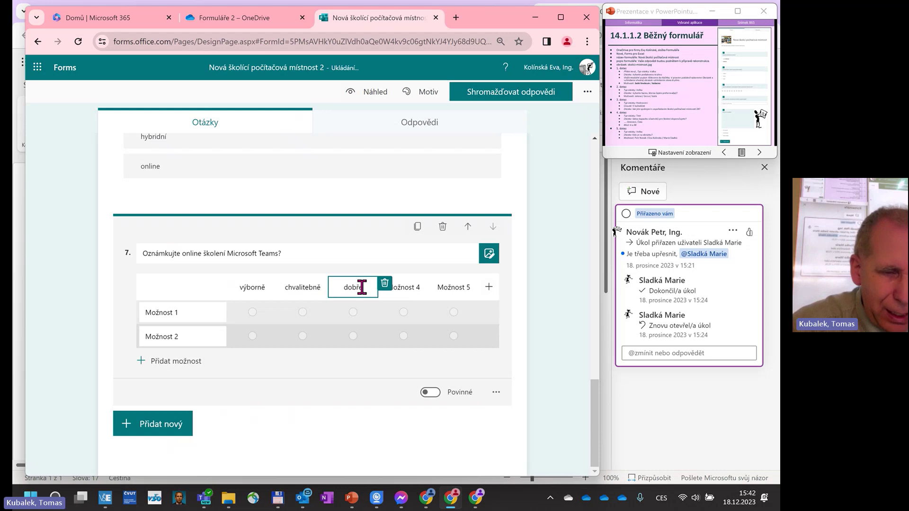
Label the fourth and fifth columns dostatečně and nedostatečně, fixing the dostatatečně typo.
{"action": "left_click", "coordinate": [417, 288]}
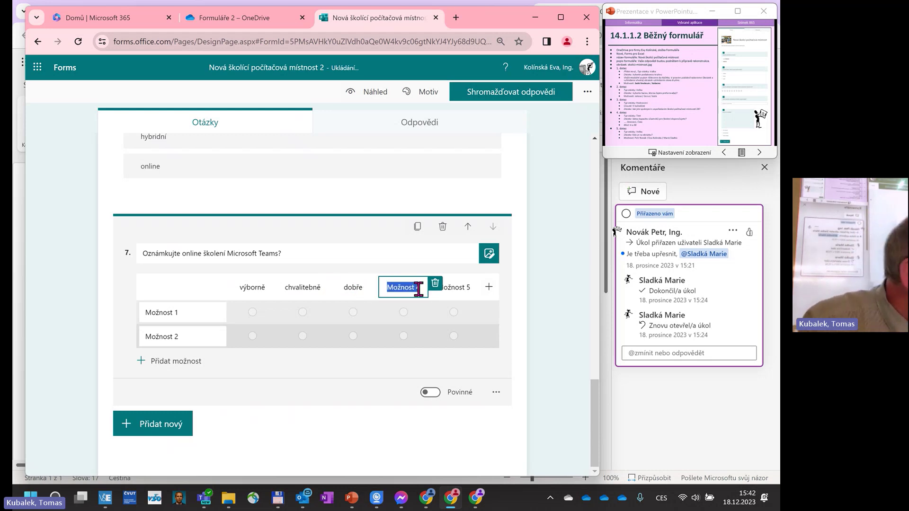
{"action": "type", "text": "dostat"}
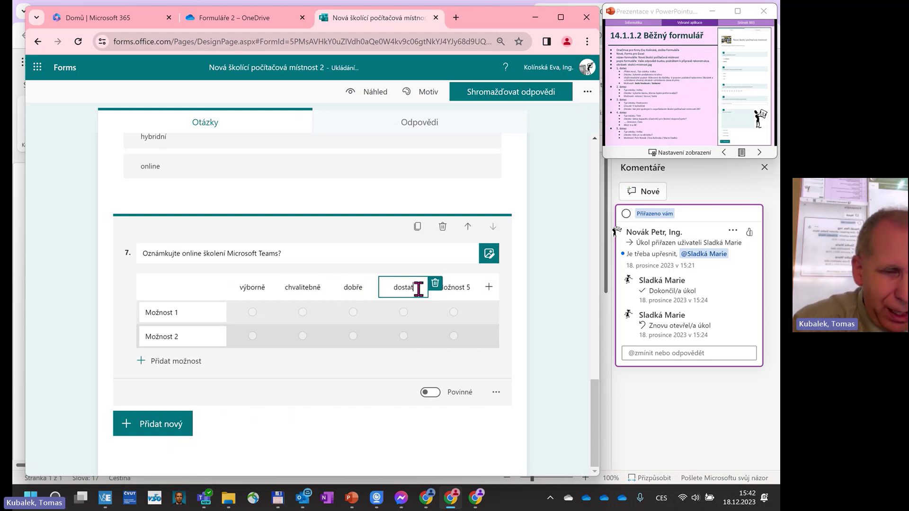
{"action": "type", "text": "atečně"}
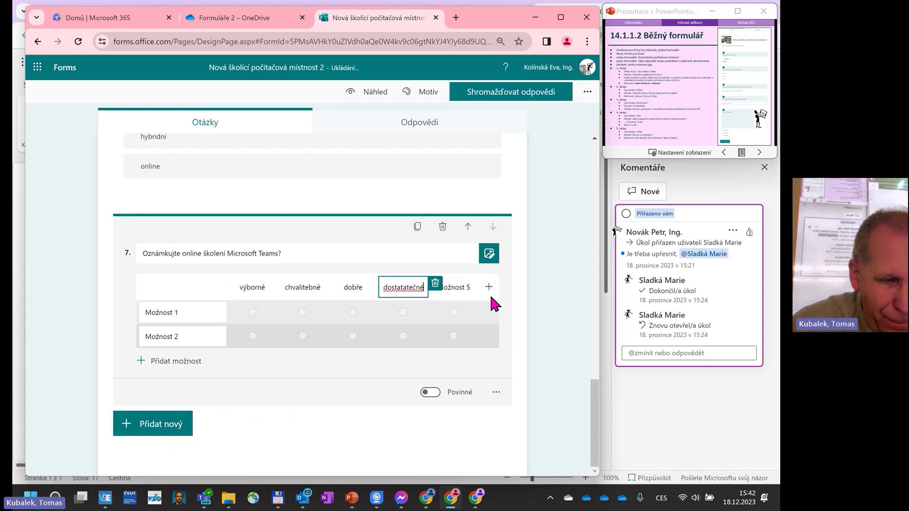
{"action": "left_click", "coordinate": [403, 287]}
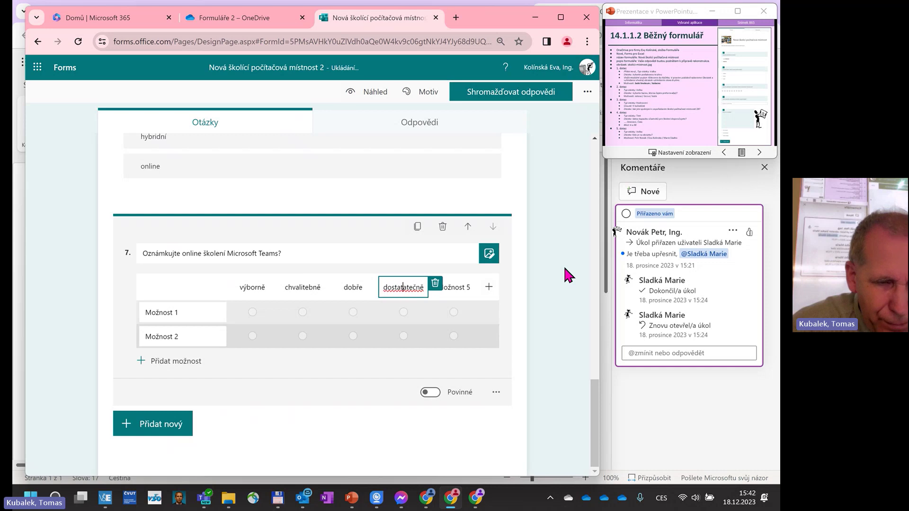
{"action": "key", "text": "BackSpace"}
{"action": "key", "text": "BackSpace"}
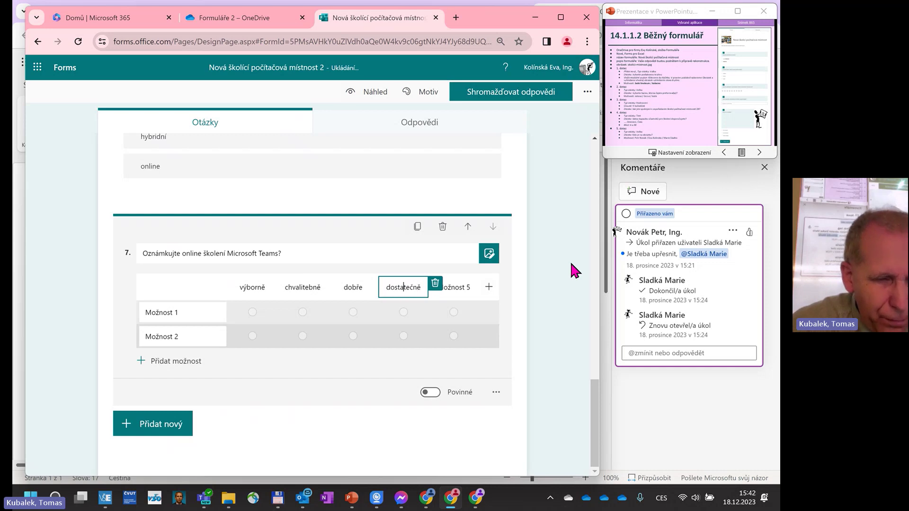
{"action": "left_click", "coordinate": [459, 286]}
{"action": "type", "text": "nedo"}
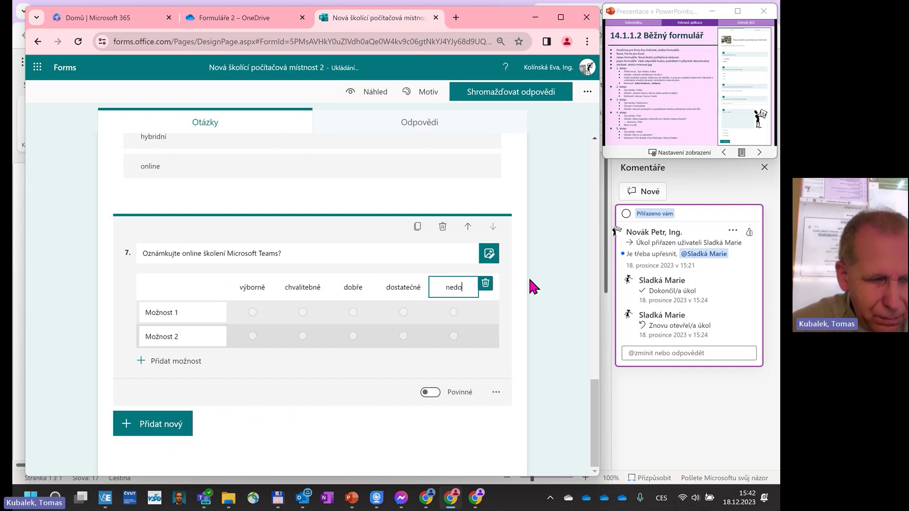
{"action": "type", "text": "stat"}
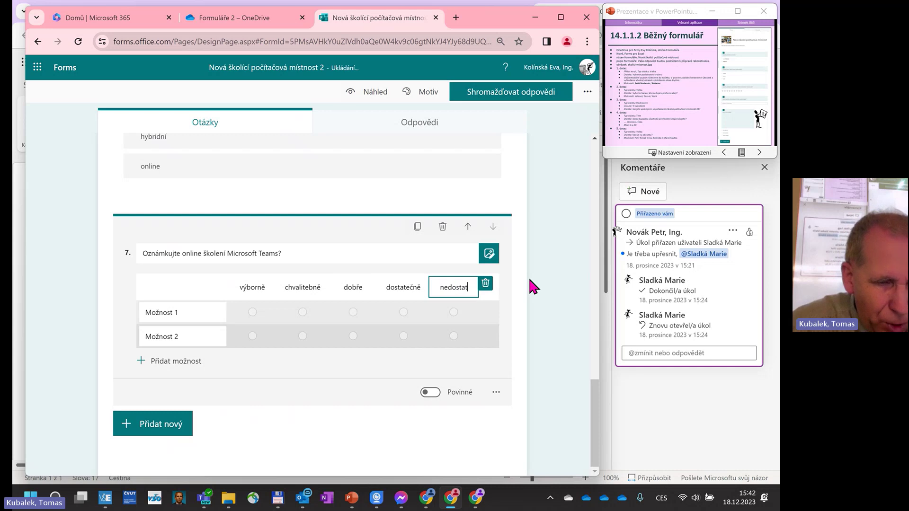
{"action": "type", "text": "ečně"}
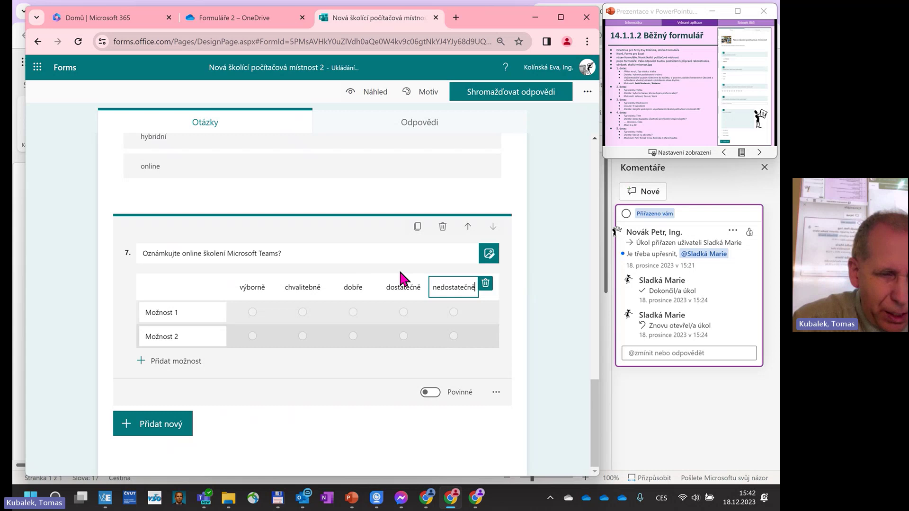
{"action": "left_click", "coordinate": [399, 264]}
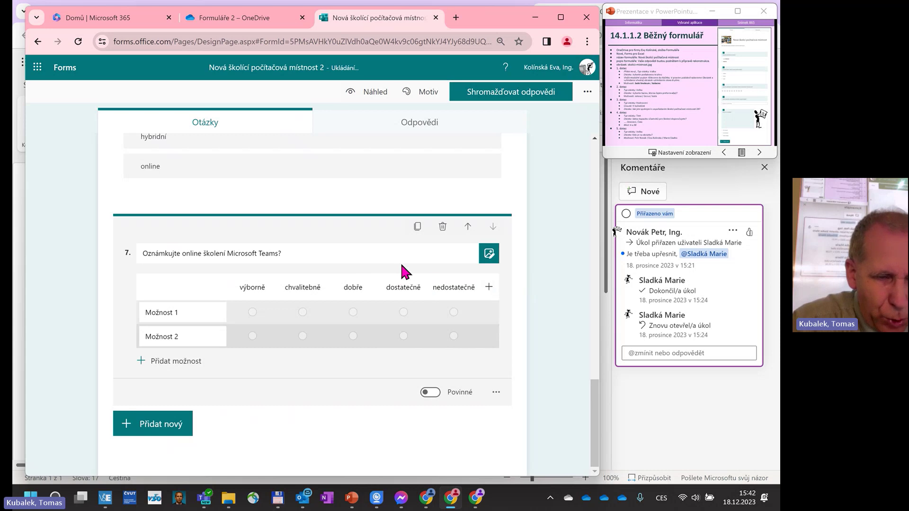
{"action": "left_click", "coordinate": [464, 288]}
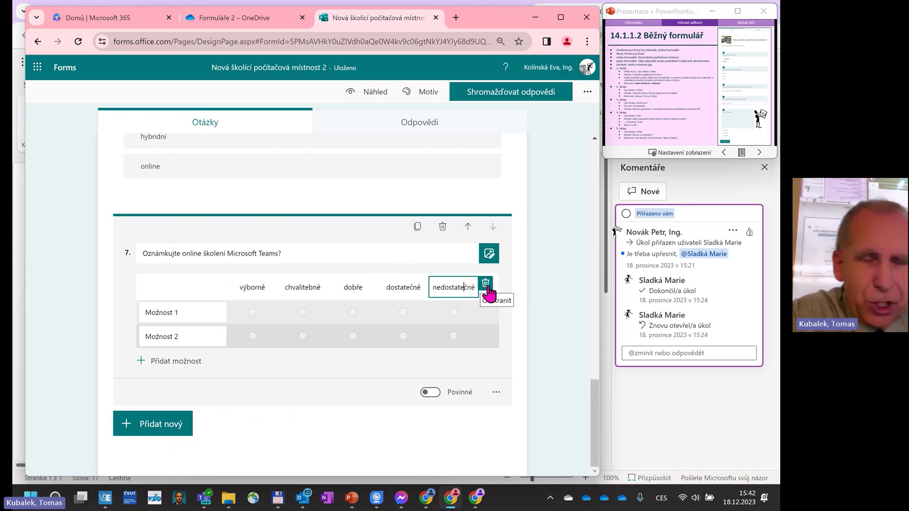
Name question 7's rows 'využití Teams lektorem' and 'doprovodné materiály', and add a third row 'kvalita zvuku'.
{"action": "left_click", "coordinate": [189, 312]}
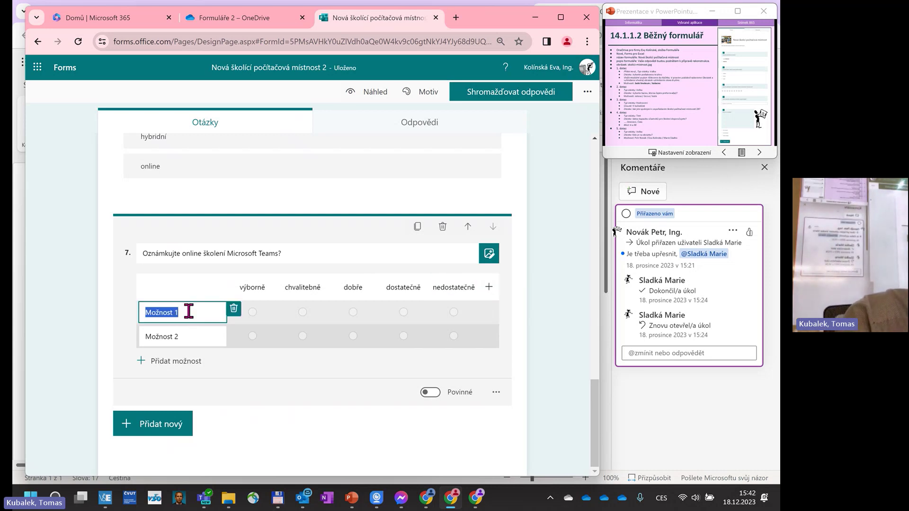
{"action": "type", "text": "využitrí"}
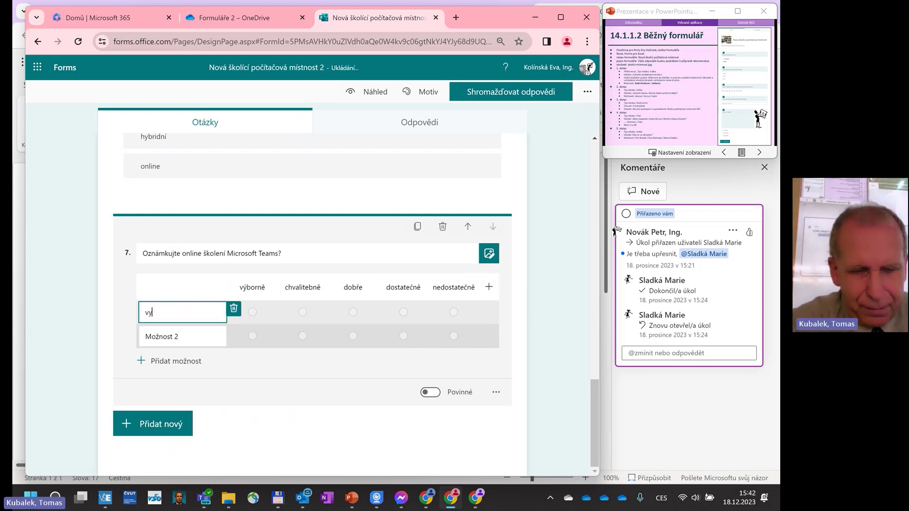
{"action": "key", "text": "BackSpace"}
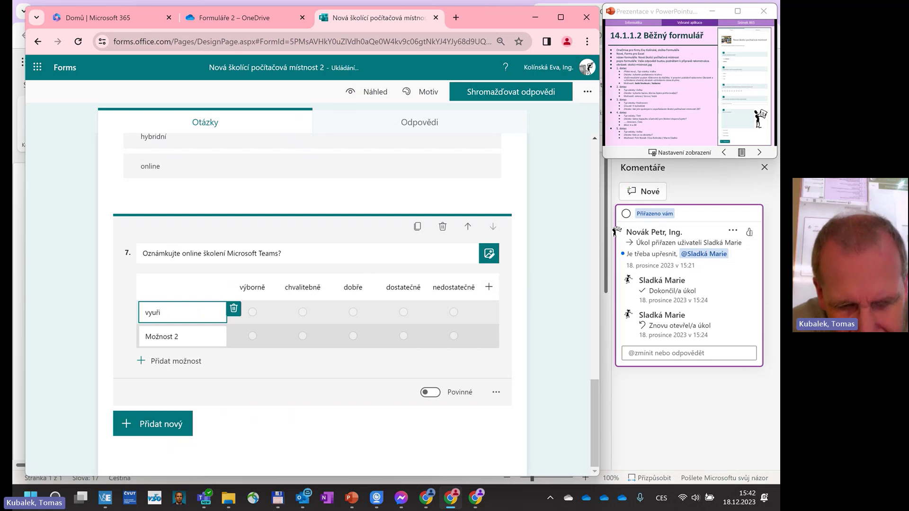
{"action": "key", "text": "BackSpace"}
{"action": "key", "text": "BackSpace"}
{"action": "type", "text": "žití "}
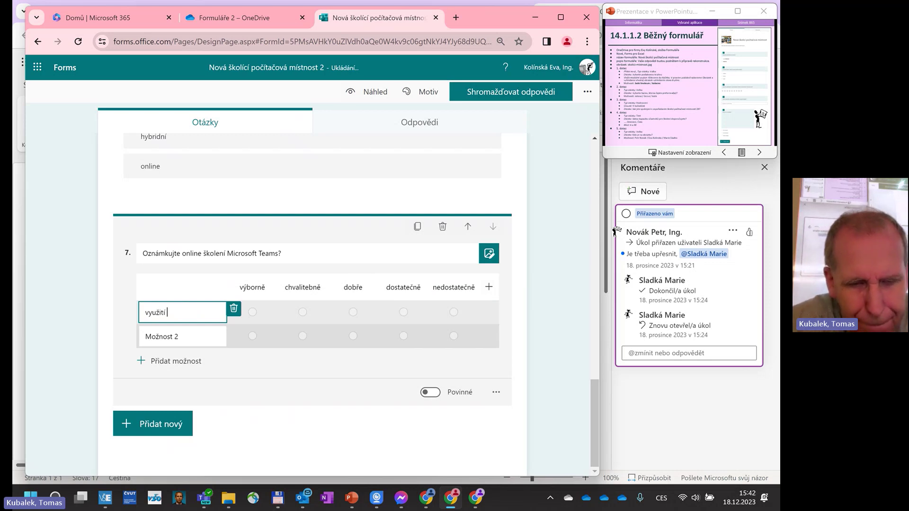
{"action": "type", "text": "Teams "}
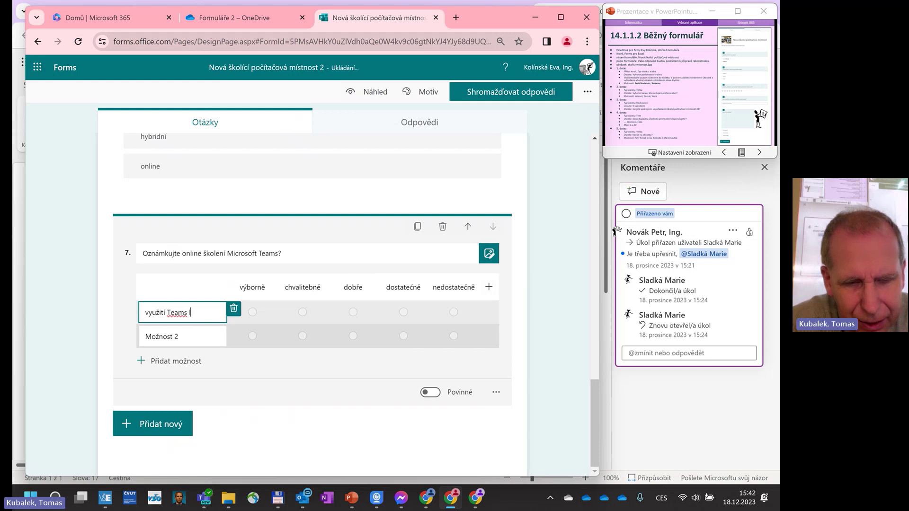
{"action": "type", "text": "lektorem"}
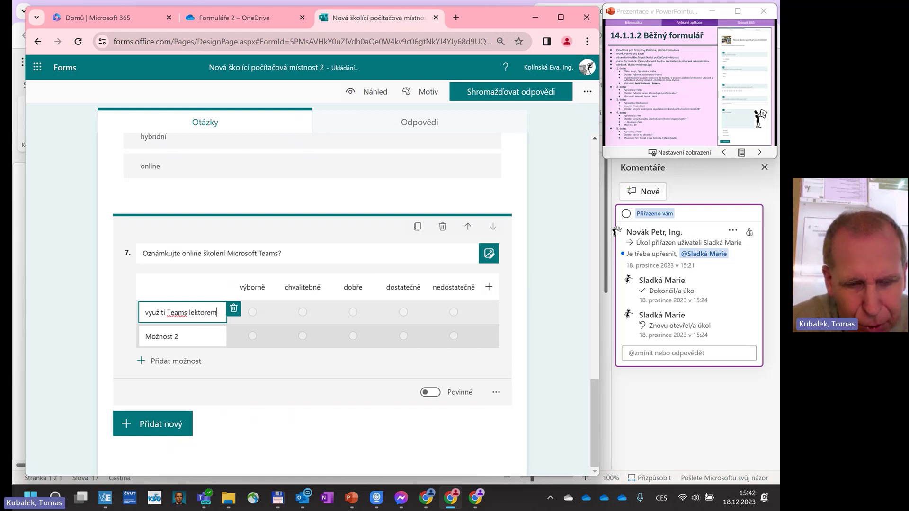
{"action": "left_click", "coordinate": [194, 328]}
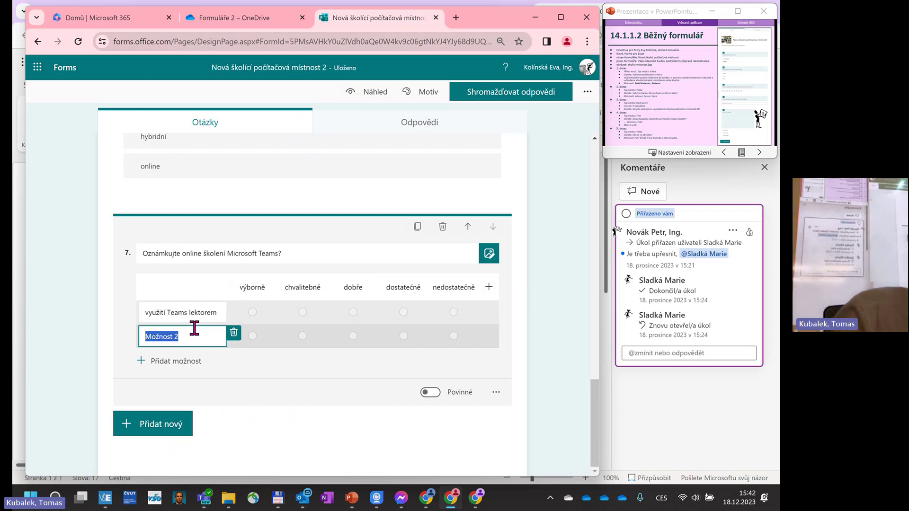
{"action": "type", "text": "dop"}
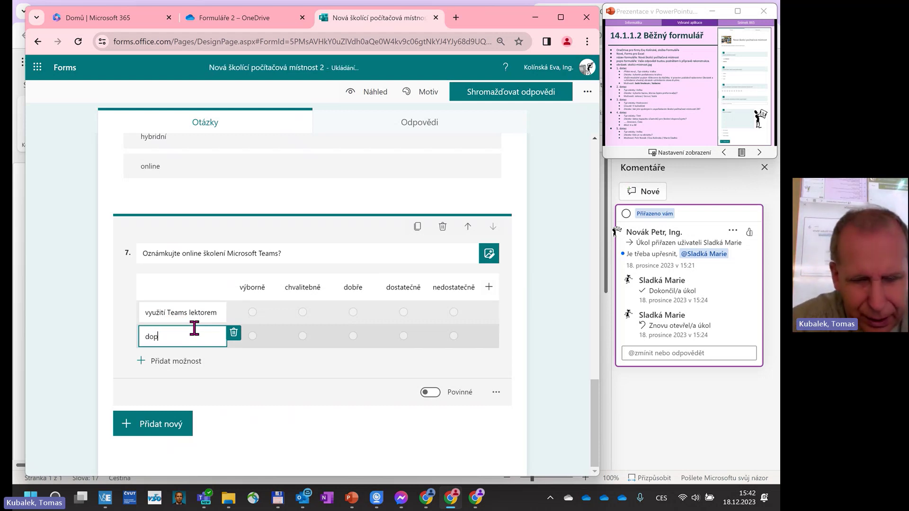
{"action": "type", "text": "rovodné mat"}
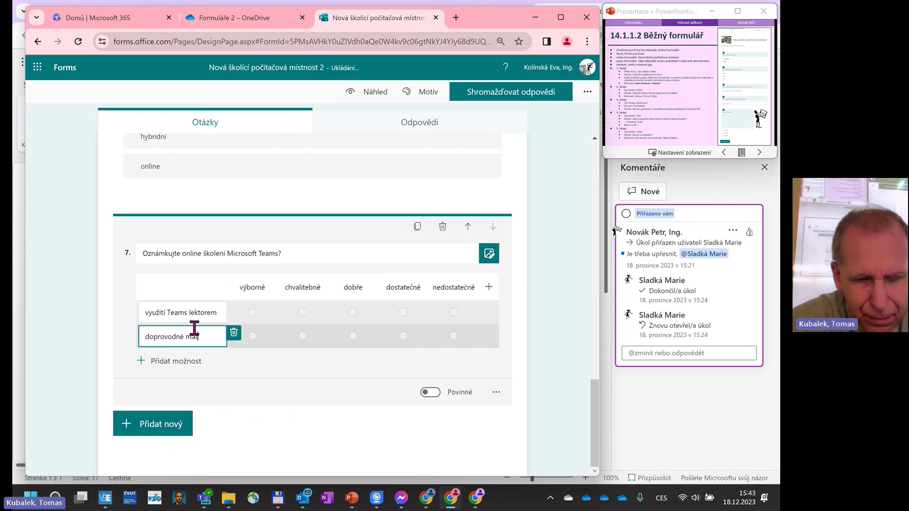
{"action": "type", "text": "eriály"}
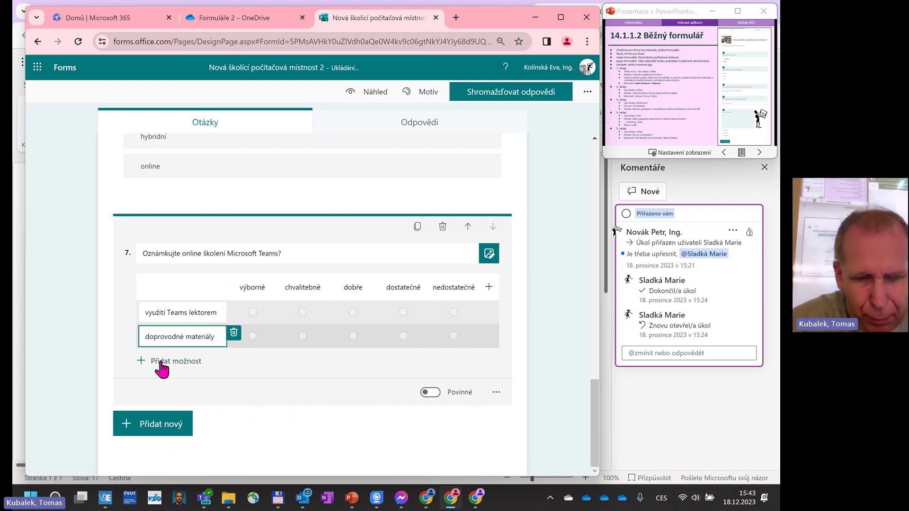
{"action": "left_click", "coordinate": [159, 362]}
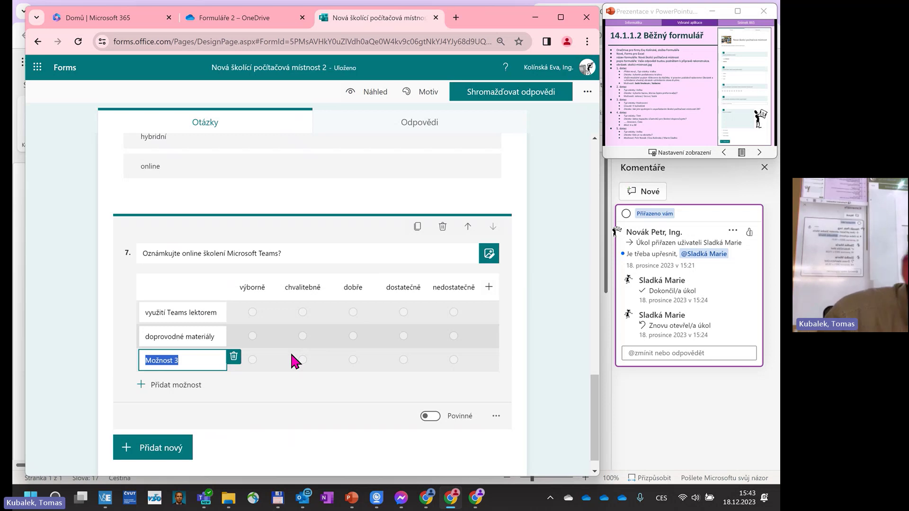
{"action": "type", "text": "kvalita z"}
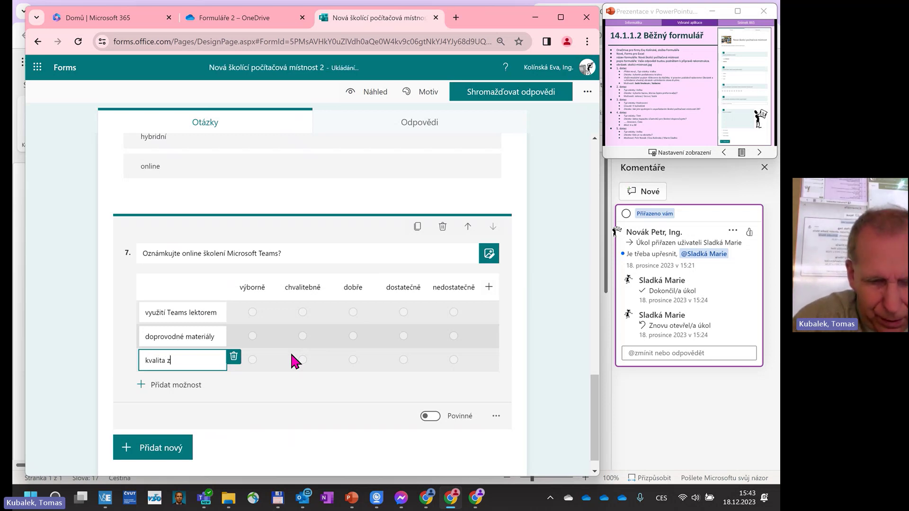
{"action": "type", "text": "vuku"}
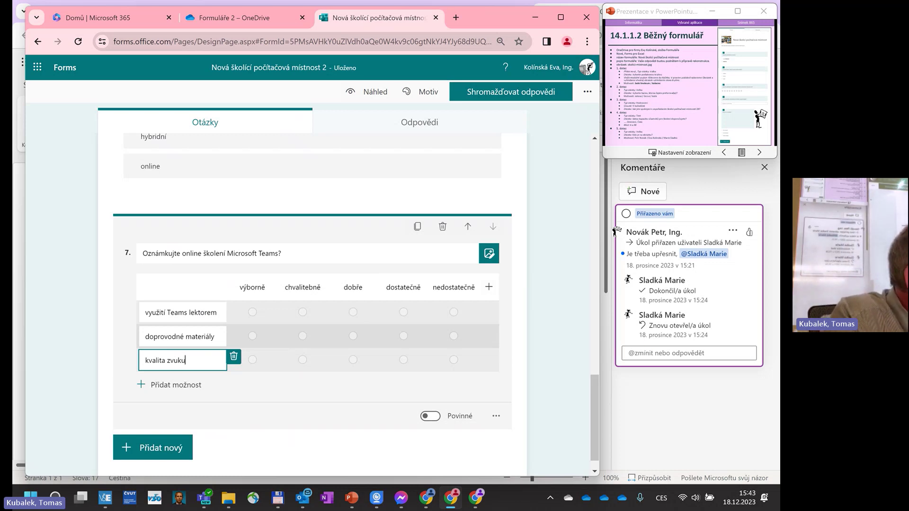
Turn on Více odpovědí for the floor-covering question 1 and open its branching page.
{"action": "left_click_drag", "start_coordinate": [593, 399], "coordinate": [592, 180]}
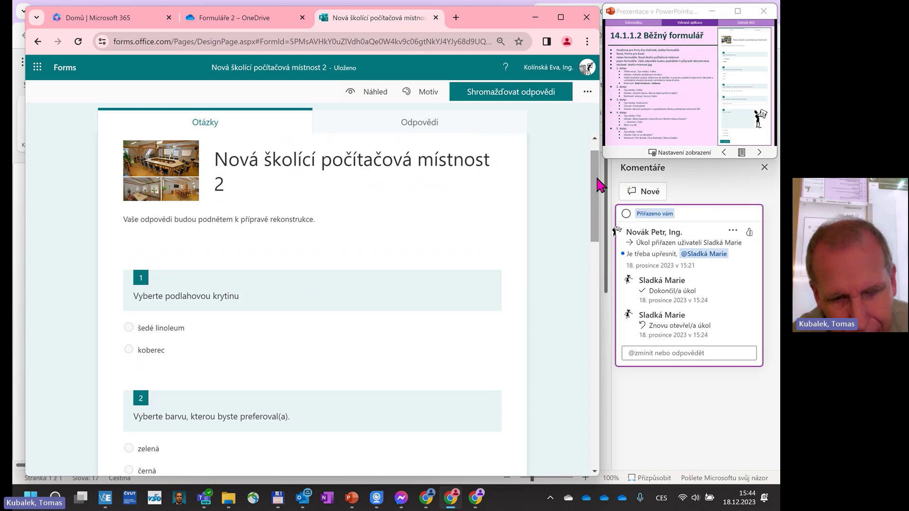
{"action": "left_click", "coordinate": [251, 339]}
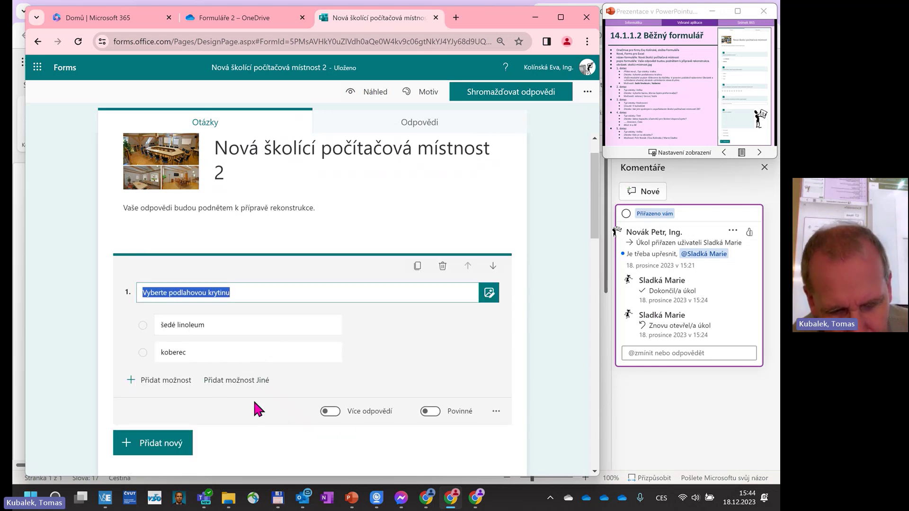
{"action": "left_click", "coordinate": [331, 413]}
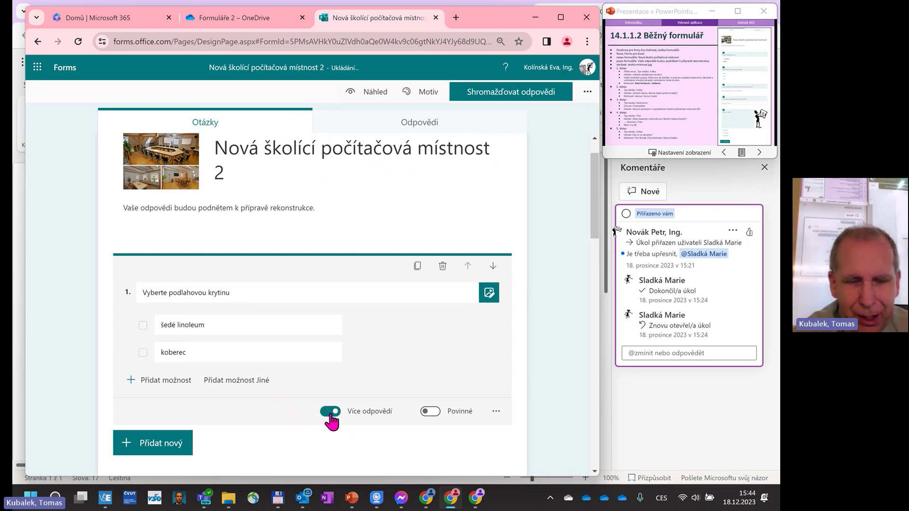
{"action": "left_click", "coordinate": [497, 412]}
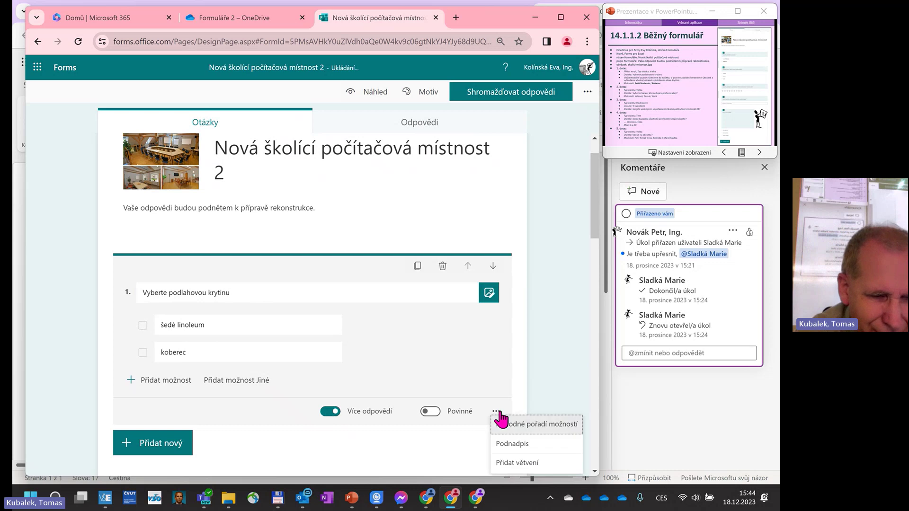
{"action": "left_click", "coordinate": [538, 461]}
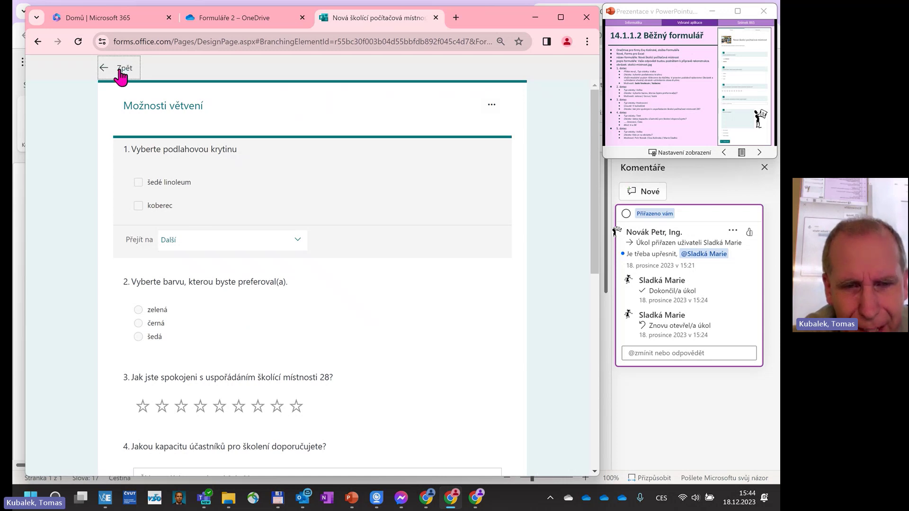
Return to the editor and switch question 1 back to a single answer.
{"action": "left_click", "coordinate": [121, 71]}
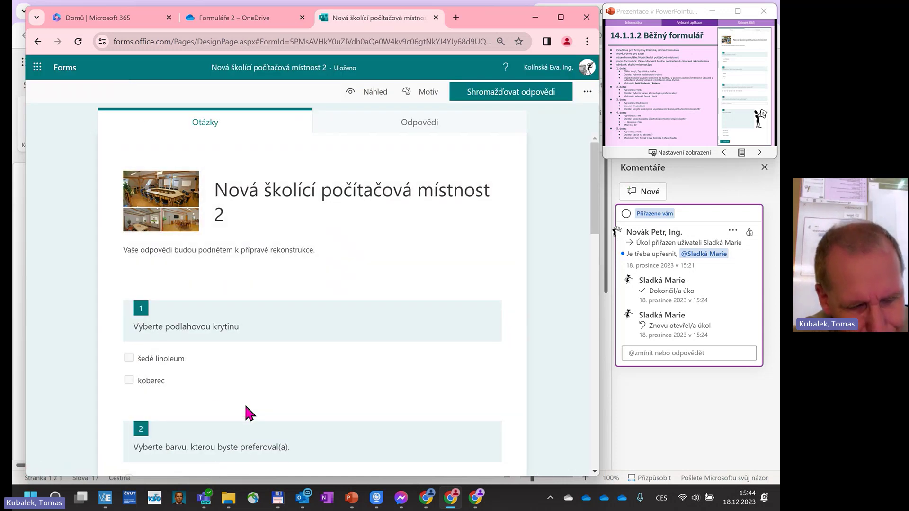
{"action": "left_click", "coordinate": [271, 382]}
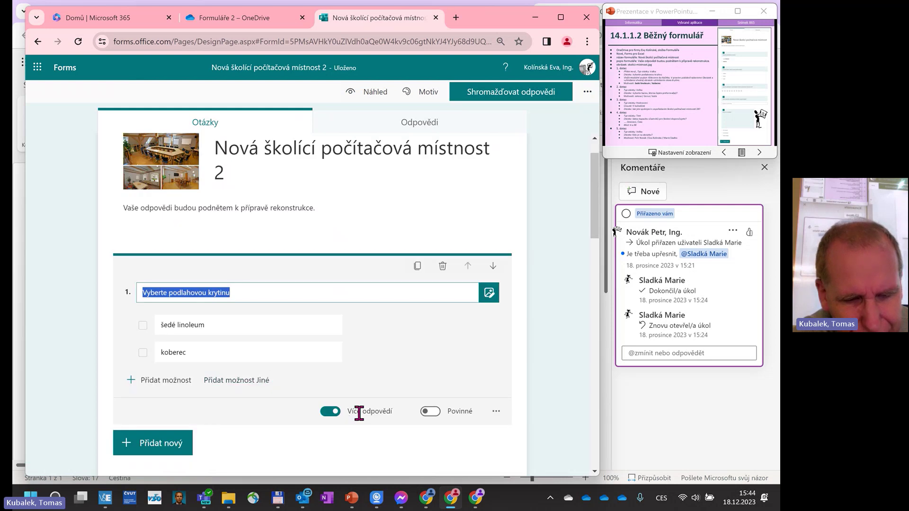
{"action": "left_click", "coordinate": [331, 411]}
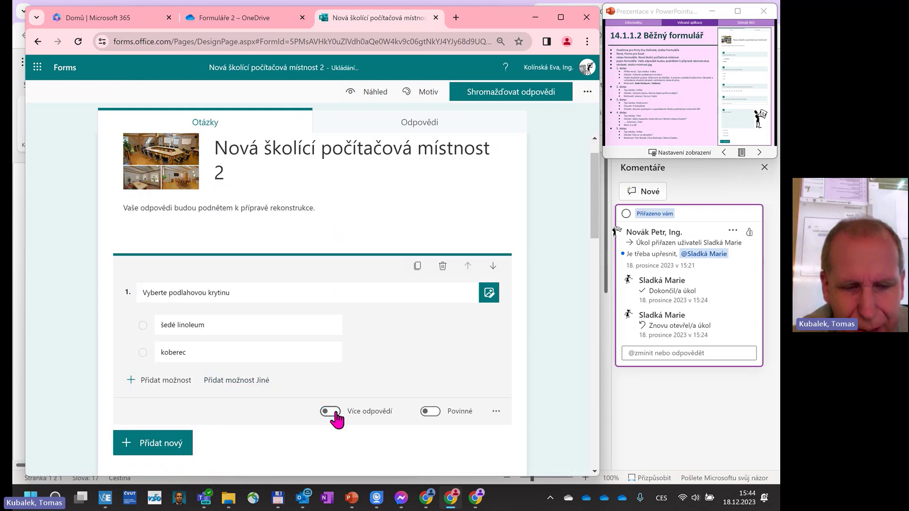
{"action": "left_click", "coordinate": [496, 412]}
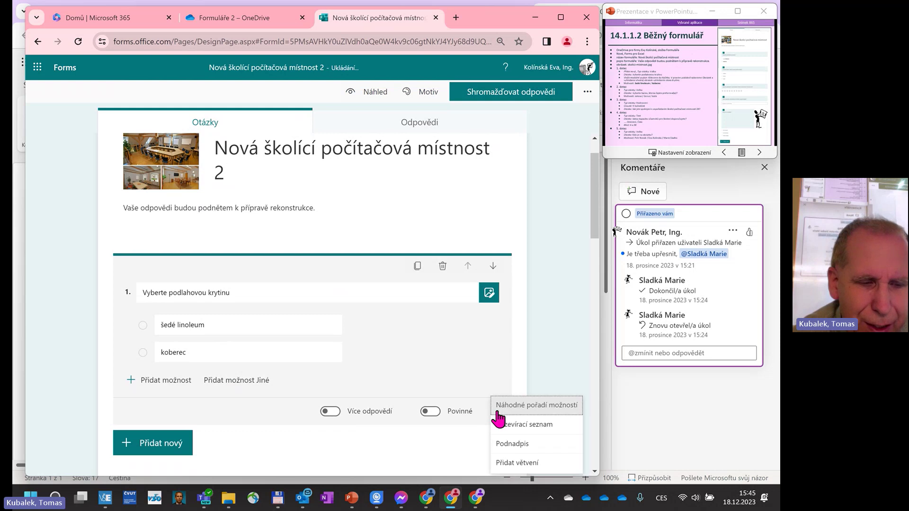
Branch question 1 so the šedé linoleum answer jumps to question 3.
{"action": "left_click", "coordinate": [510, 465]}
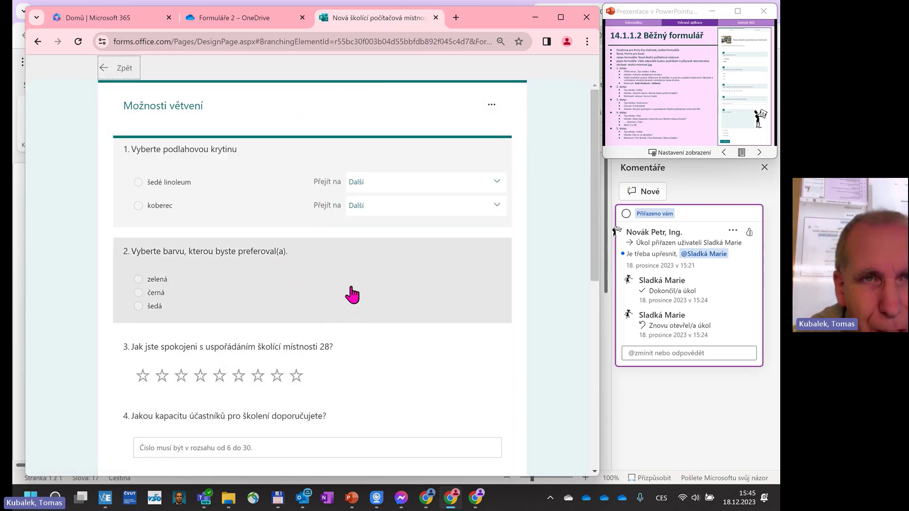
{"action": "left_click", "coordinate": [495, 187]}
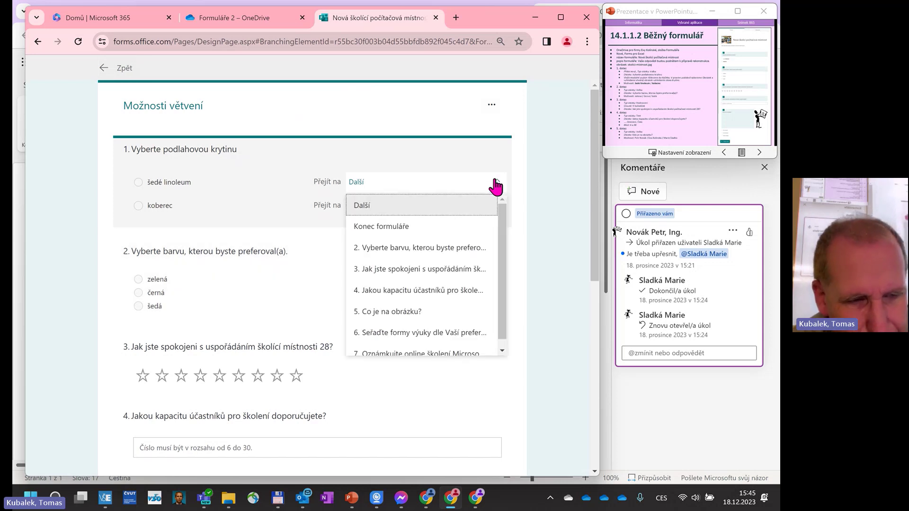
{"action": "left_click", "coordinate": [424, 270]}
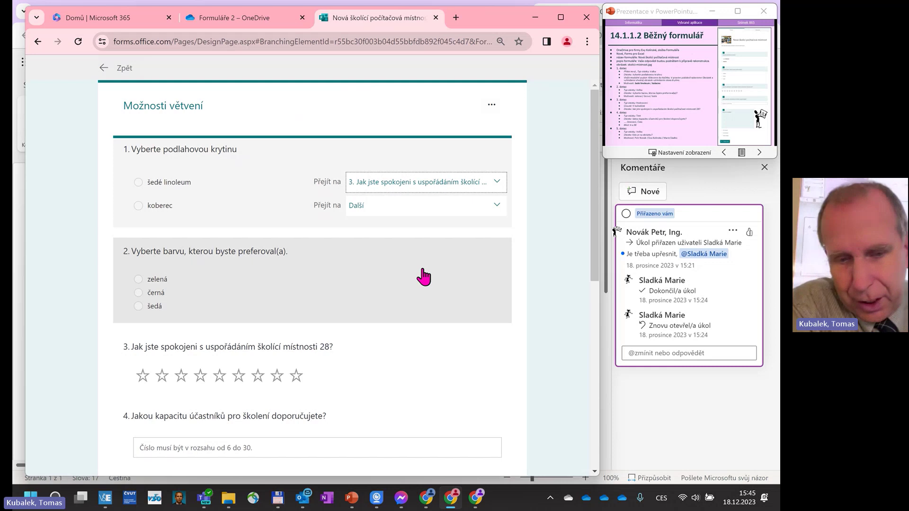
{"action": "left_click", "coordinate": [106, 68]}
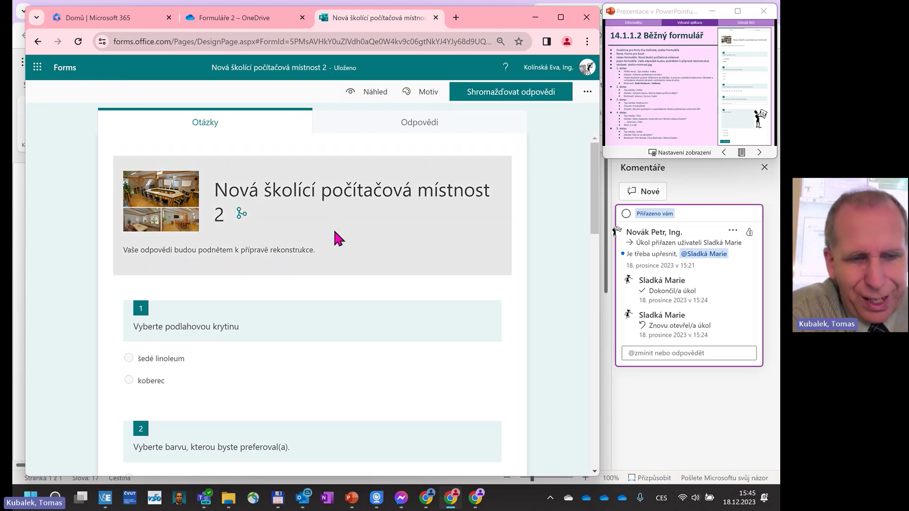
Insert an Oddíl section below the form header titled 'Vybavení místnosti'.
{"action": "left_click", "coordinate": [333, 209]}
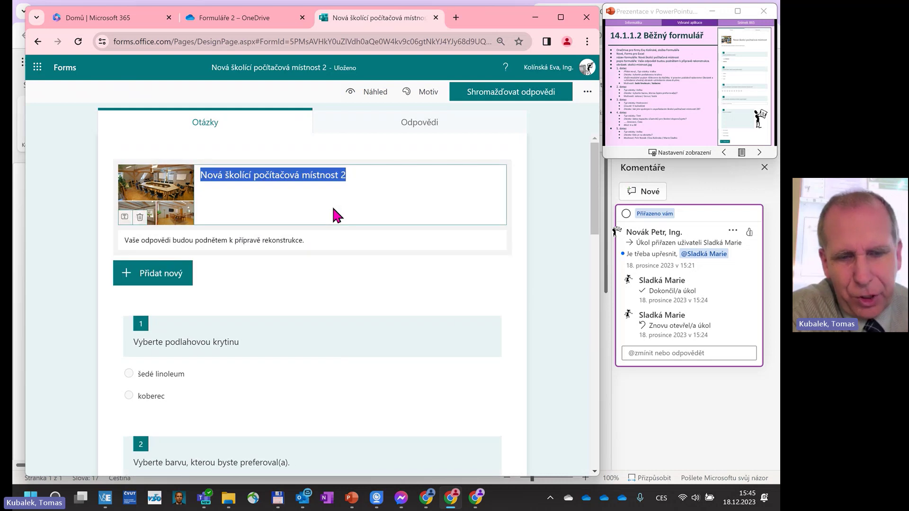
{"action": "left_click", "coordinate": [173, 276]}
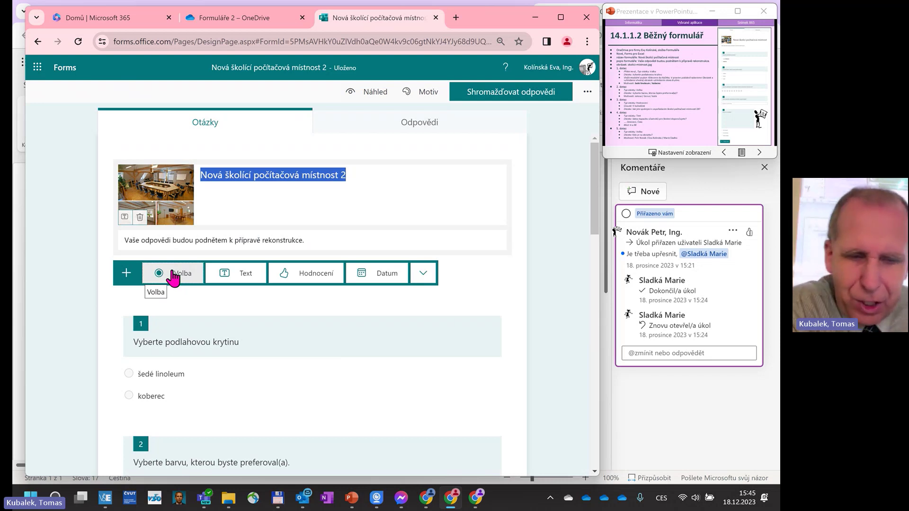
{"action": "left_click", "coordinate": [424, 274]}
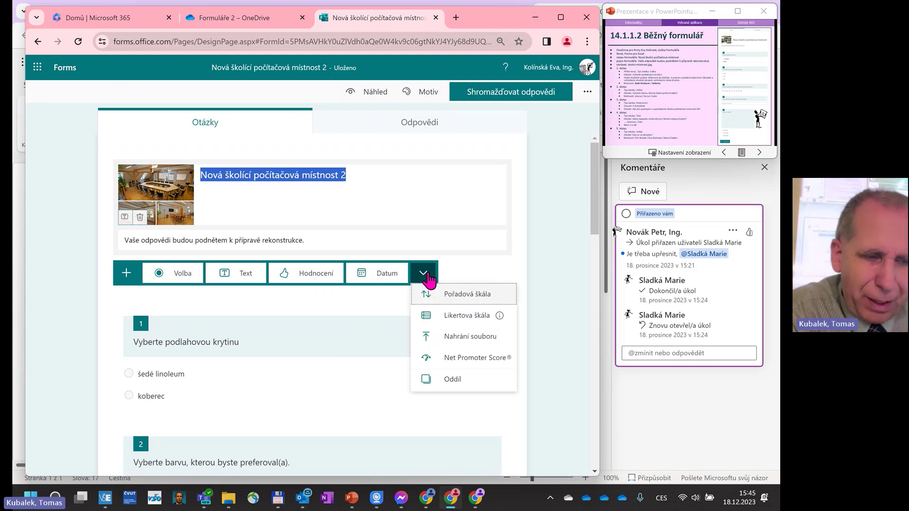
{"action": "left_click", "coordinate": [432, 380]}
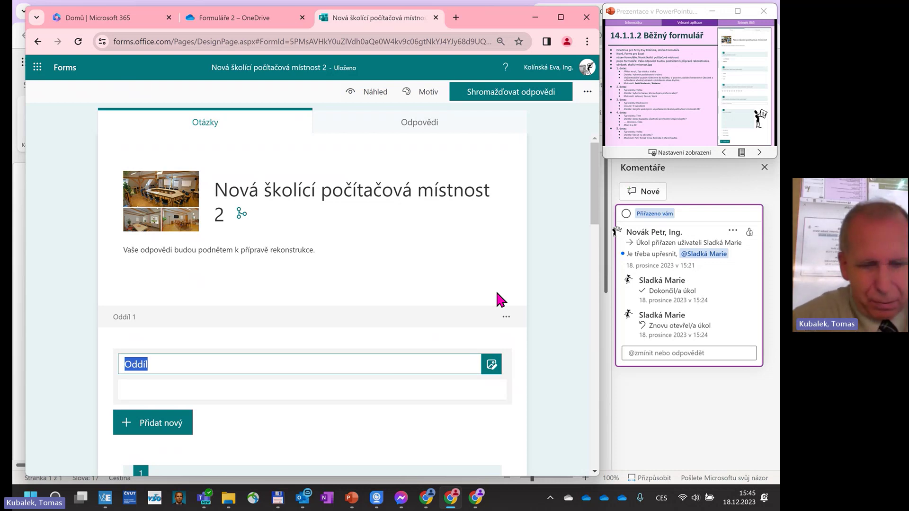
{"action": "type", "text": "Vybaven"}
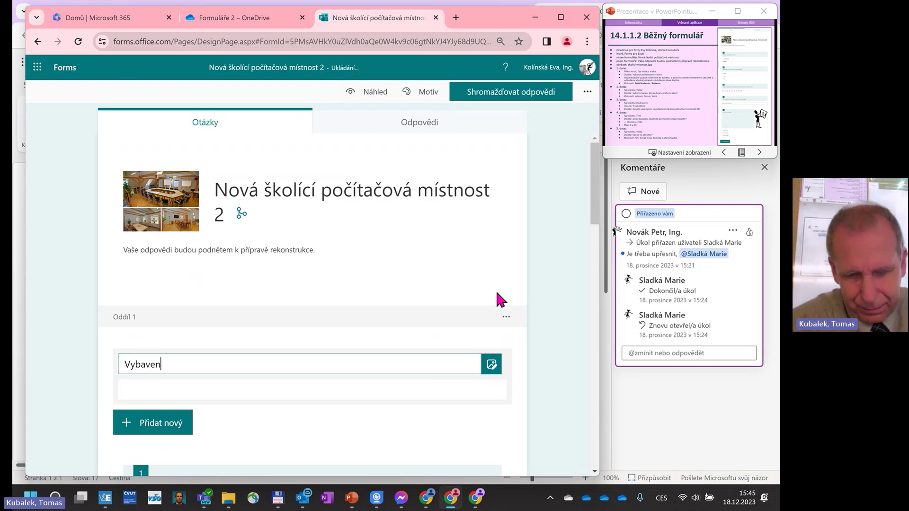
{"action": "type", "text": "í místnosti"}
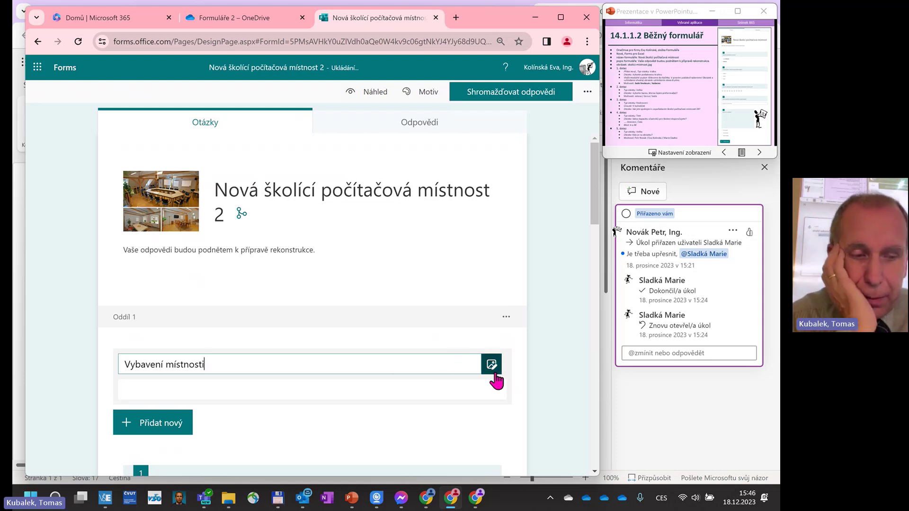
Insert a second Oddíl section after question 5, titled 'Formy výuky'.
{"action": "scroll", "coordinate": [393, 377], "scroll_direction": "down", "scroll_amount": 3}
{"action": "scroll", "coordinate": [390, 381], "scroll_direction": "down", "scroll_amount": 12}
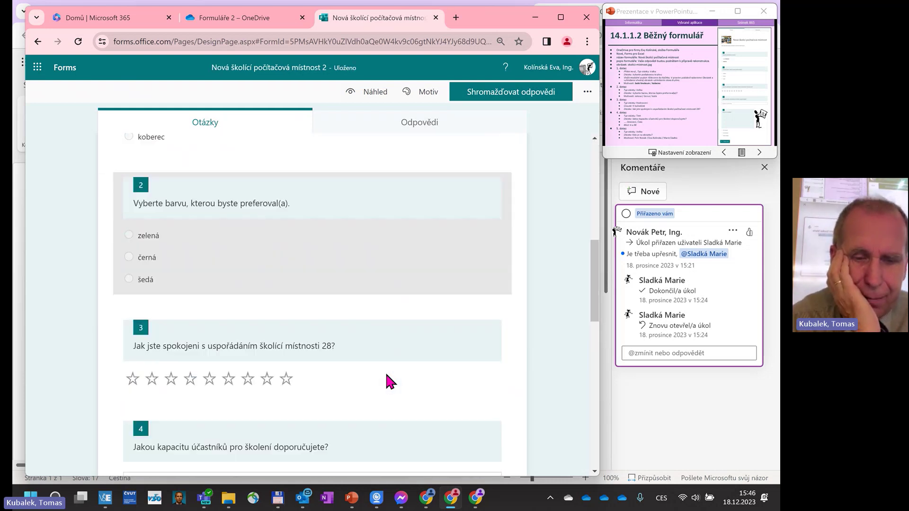
{"action": "scroll", "coordinate": [386, 378], "scroll_direction": "down", "scroll_amount": 3}
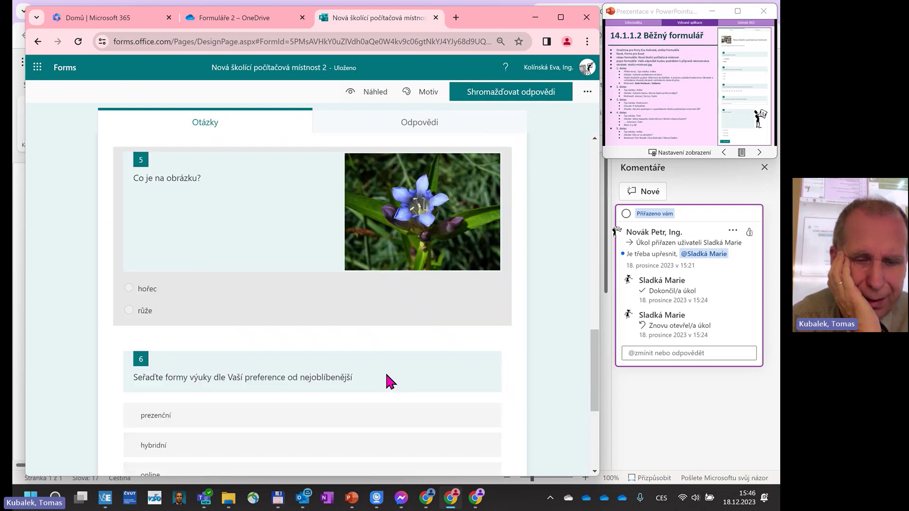
{"action": "left_click", "coordinate": [292, 251]}
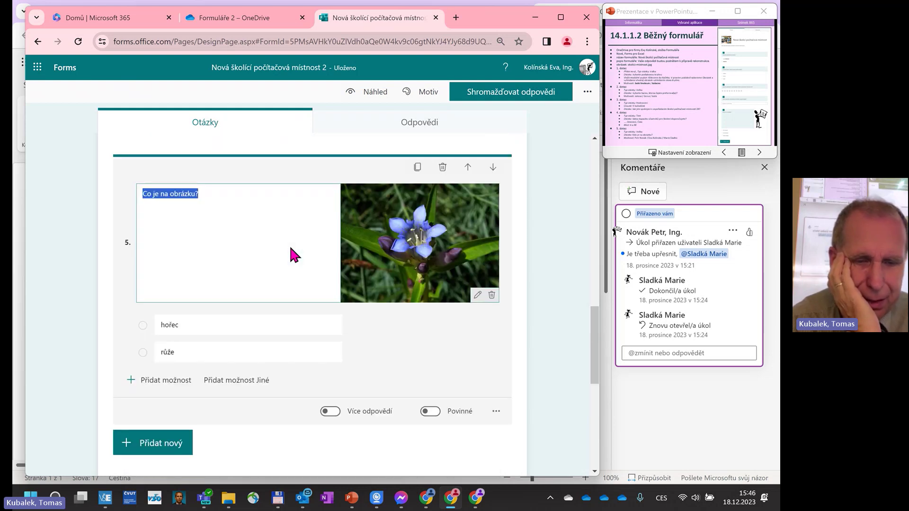
{"action": "scroll", "coordinate": [271, 305], "scroll_direction": "down", "scroll_amount": 3}
{"action": "scroll", "coordinate": [269, 303], "scroll_direction": "down", "scroll_amount": 1}
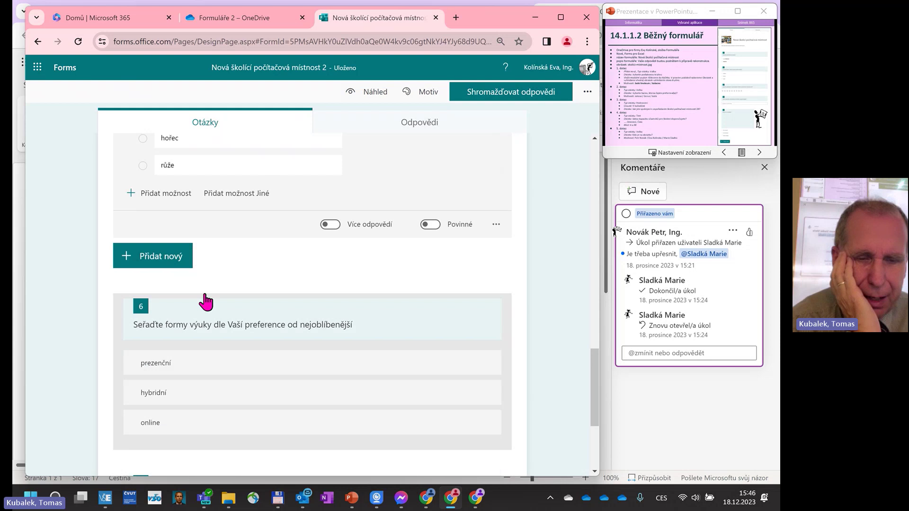
{"action": "left_click", "coordinate": [190, 265]}
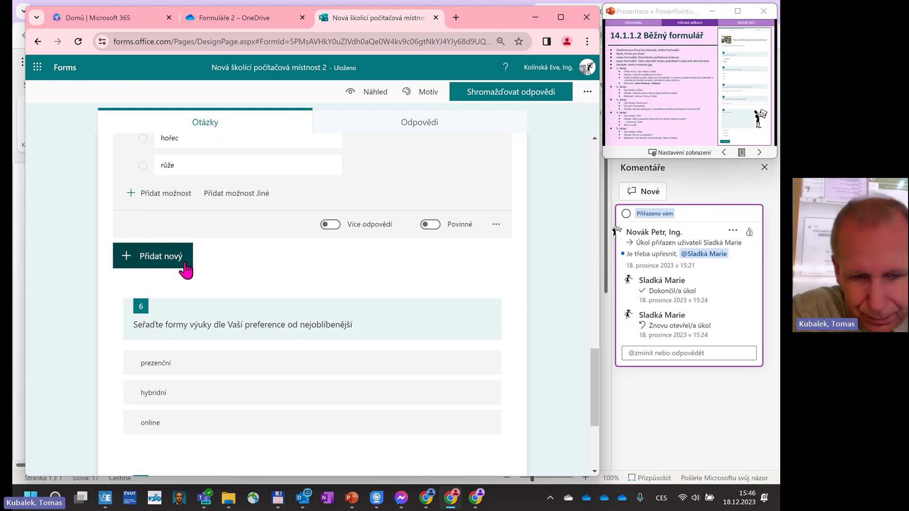
{"action": "left_click", "coordinate": [423, 257]}
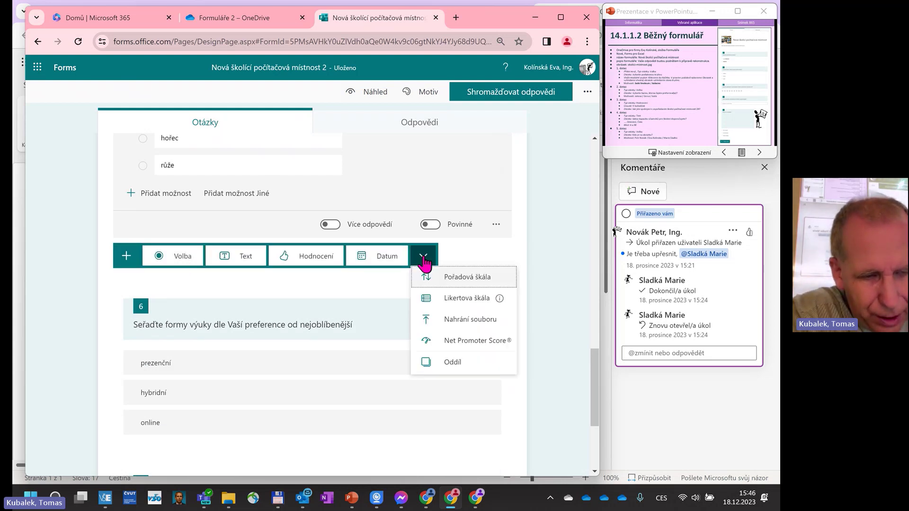
{"action": "left_click", "coordinate": [444, 362]}
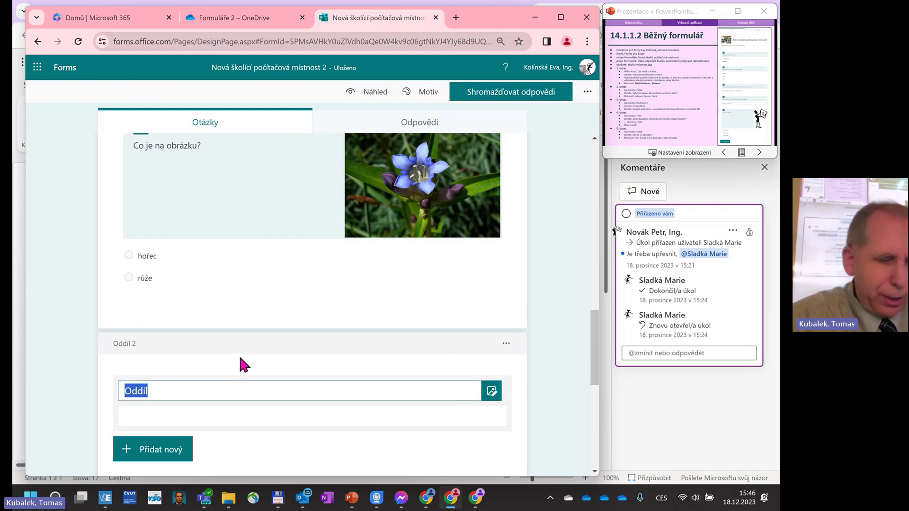
{"action": "type", "text": "Fo"}
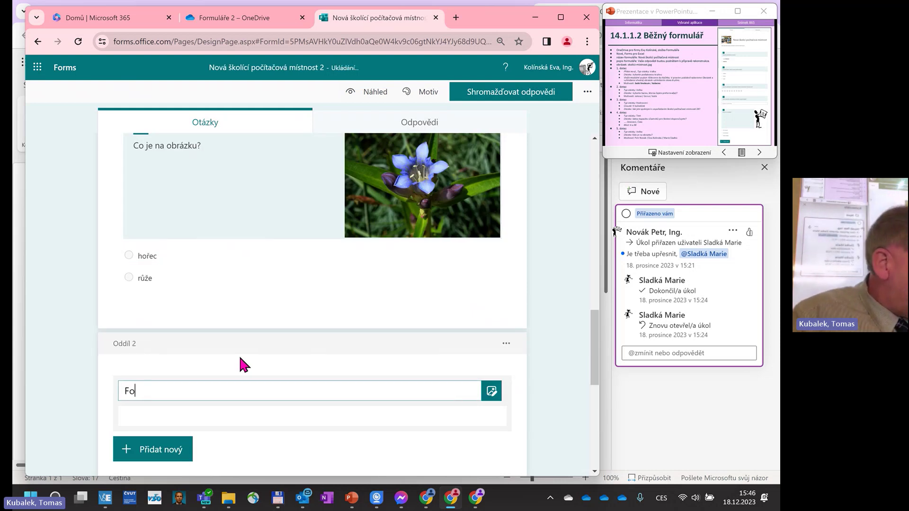
{"action": "type", "text": "rmy výuky"}
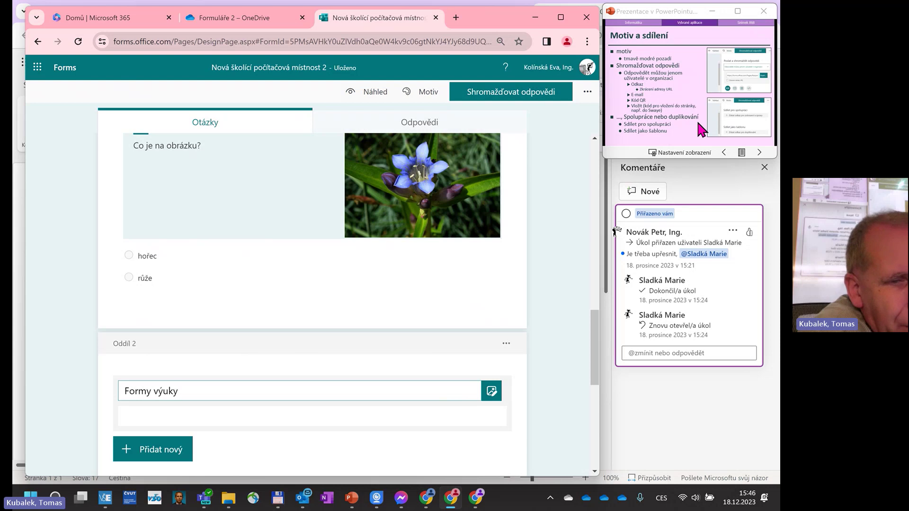
Preview the custom colour option, then apply the preset Tmavě modrá theme.
{"action": "left_click", "coordinate": [430, 93]}
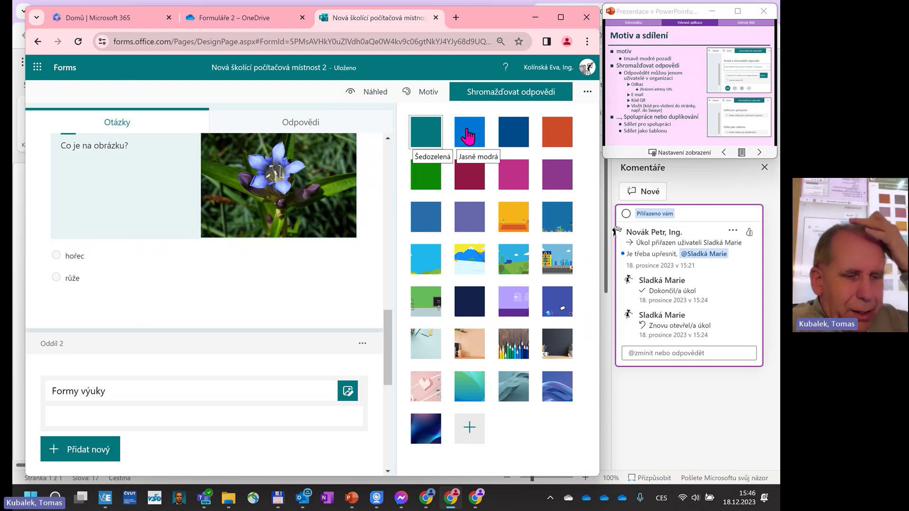
{"action": "left_click", "coordinate": [466, 431]}
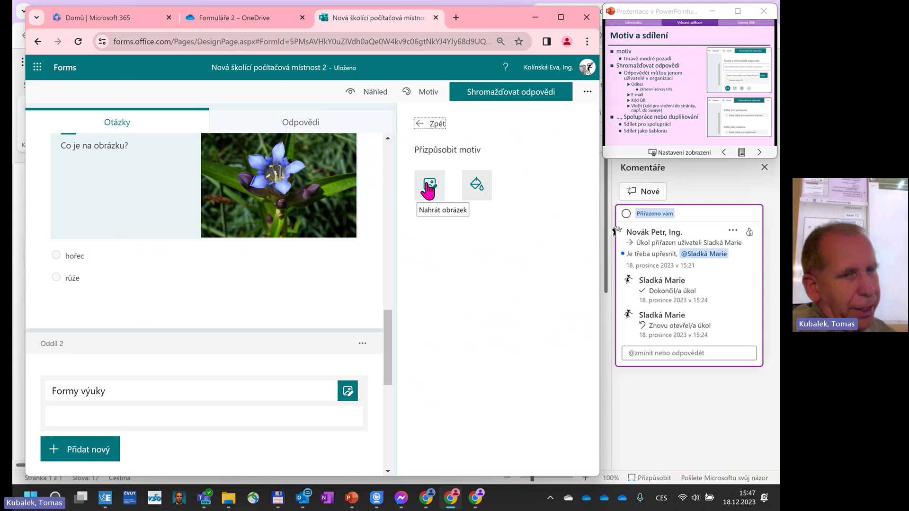
{"action": "left_click", "coordinate": [475, 198]}
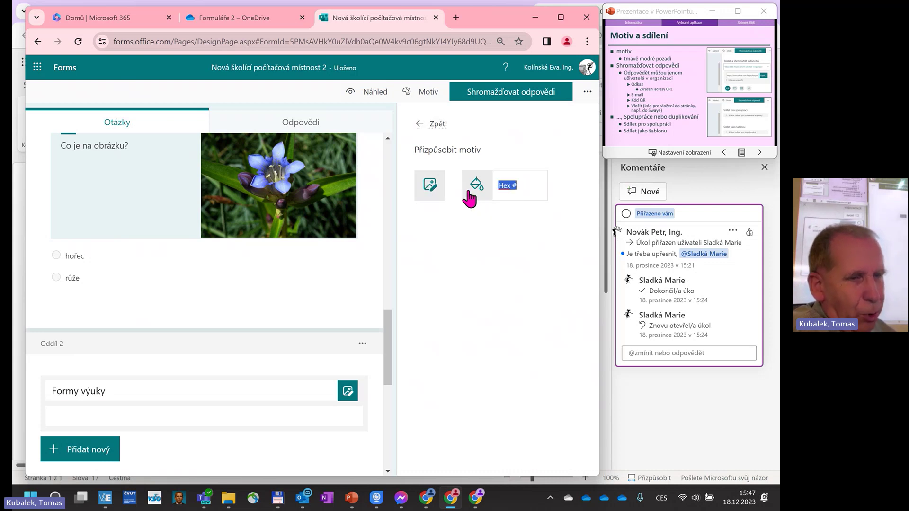
{"action": "left_click", "coordinate": [418, 130]}
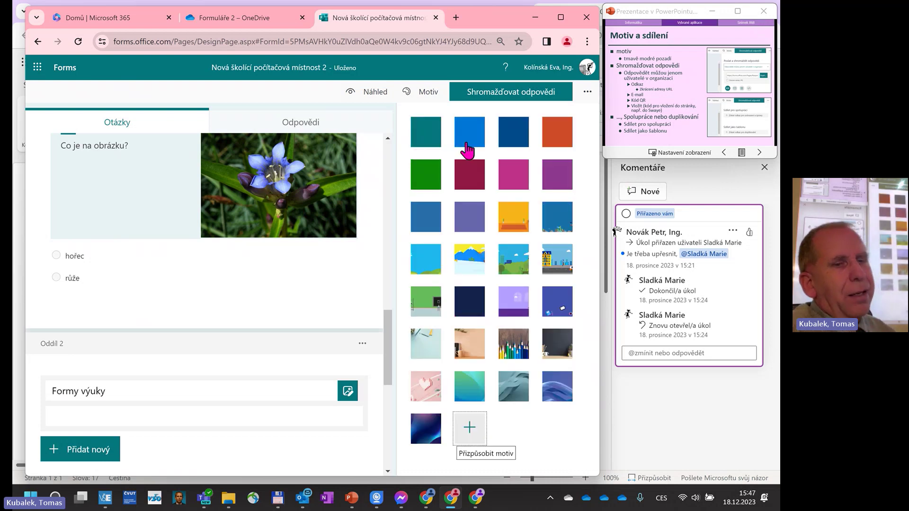
{"action": "left_click", "coordinate": [514, 140]}
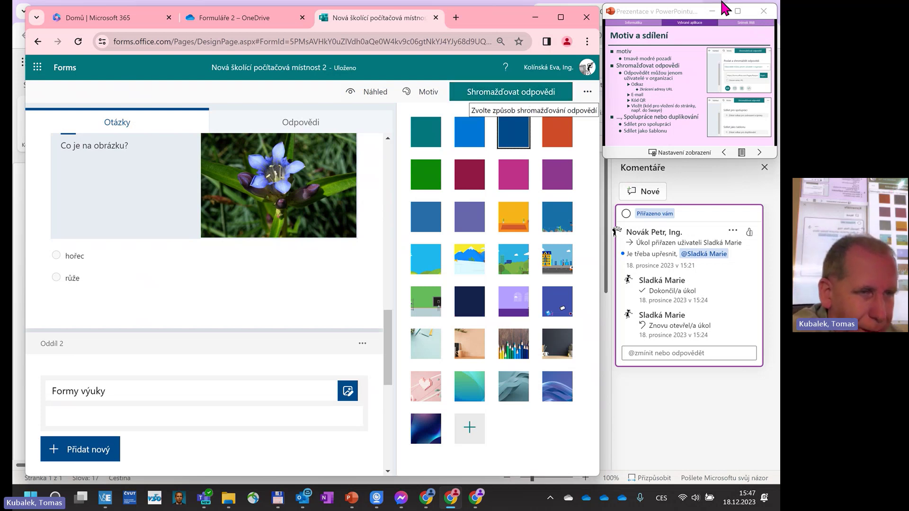
{"action": "left_click", "coordinate": [642, 67]}
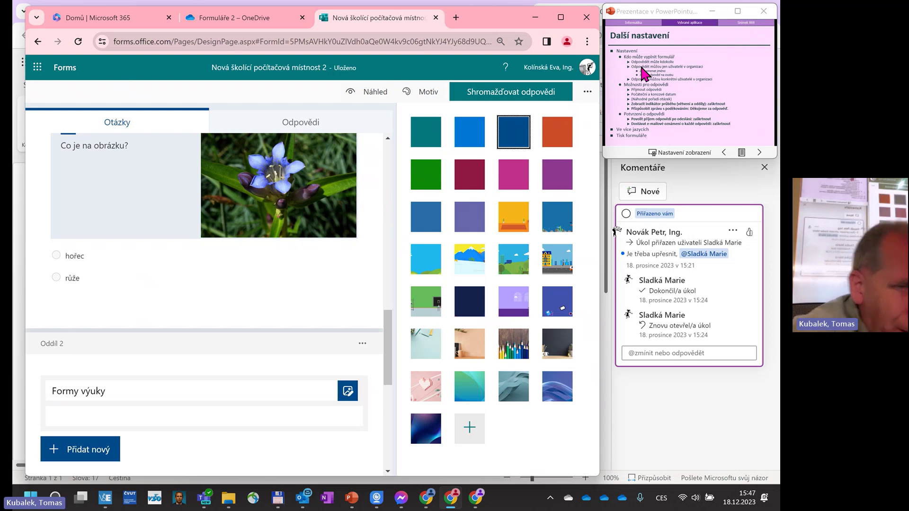
{"action": "scroll", "coordinate": [642, 68], "scroll_direction": "up", "scroll_amount": 1}
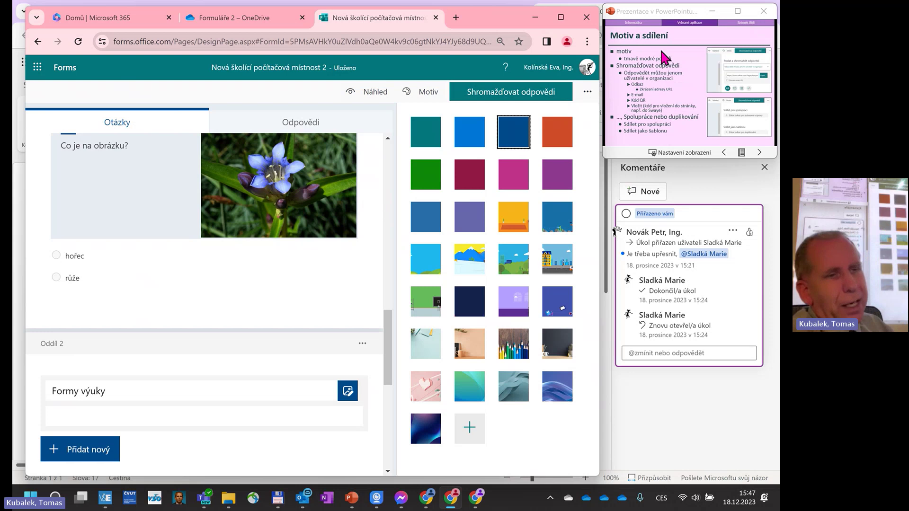
Switch responders to Odpovědět může kdokoliv, then back to organization users only.
{"action": "left_click", "coordinate": [512, 95]}
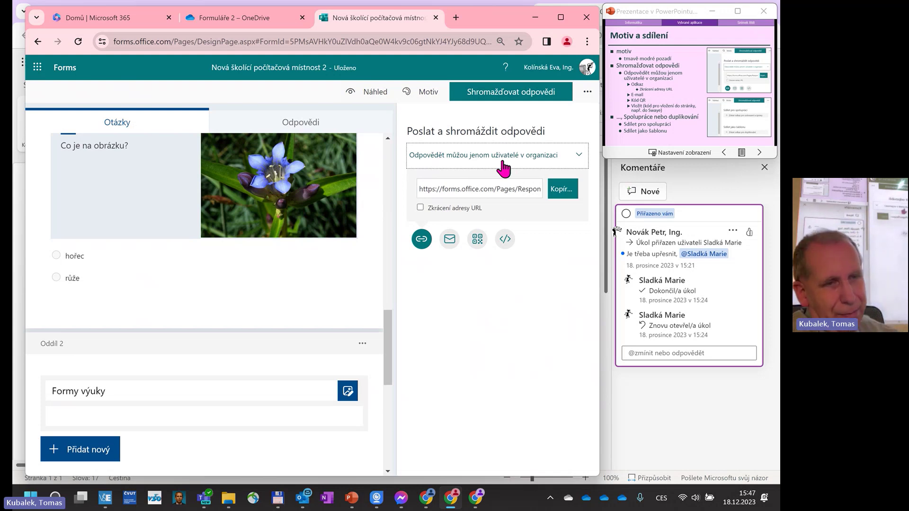
{"action": "left_click", "coordinate": [503, 168]}
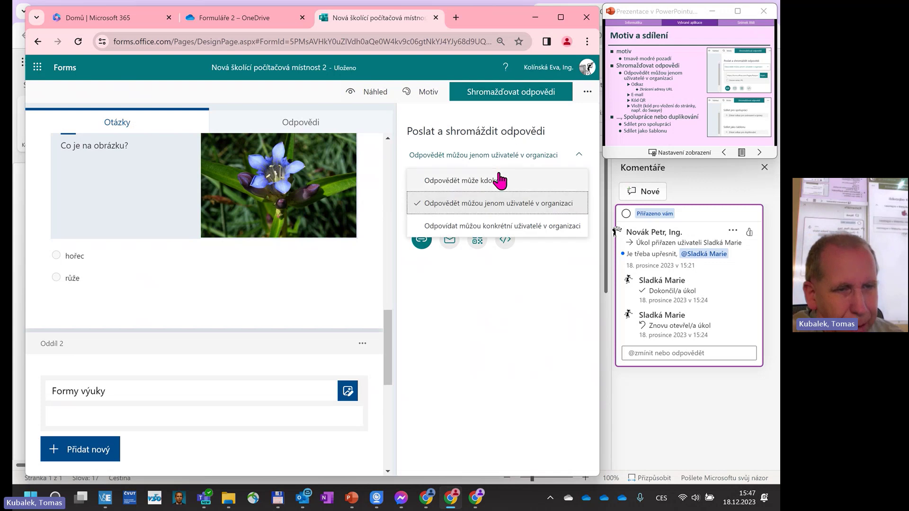
{"action": "left_click", "coordinate": [493, 186]}
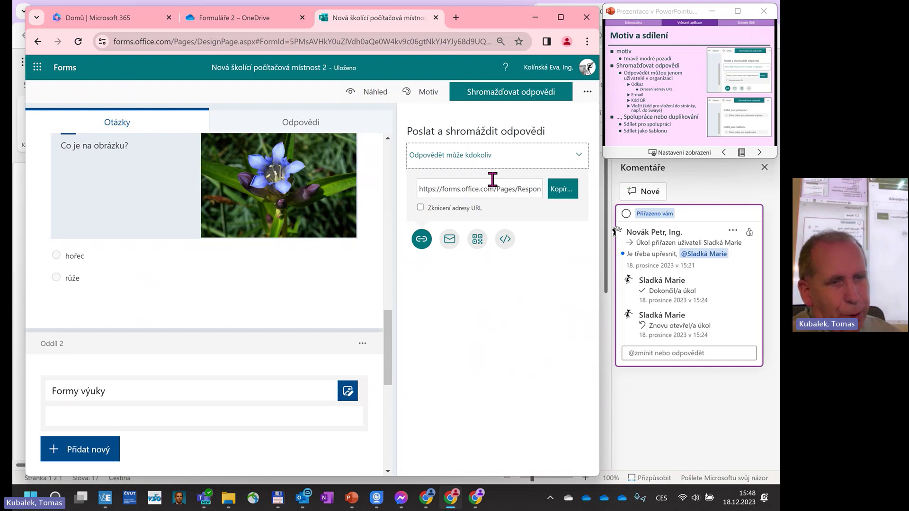
{"action": "left_click", "coordinate": [514, 161]}
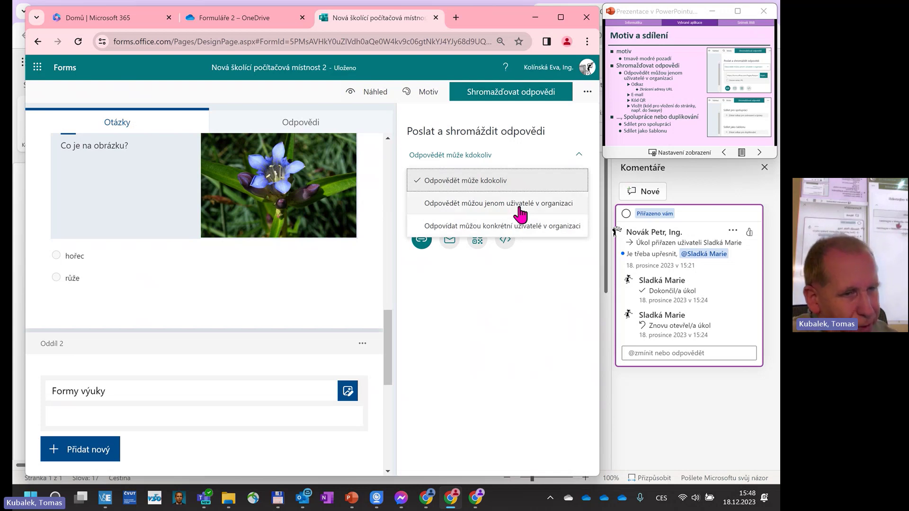
{"action": "left_click", "coordinate": [521, 210]}
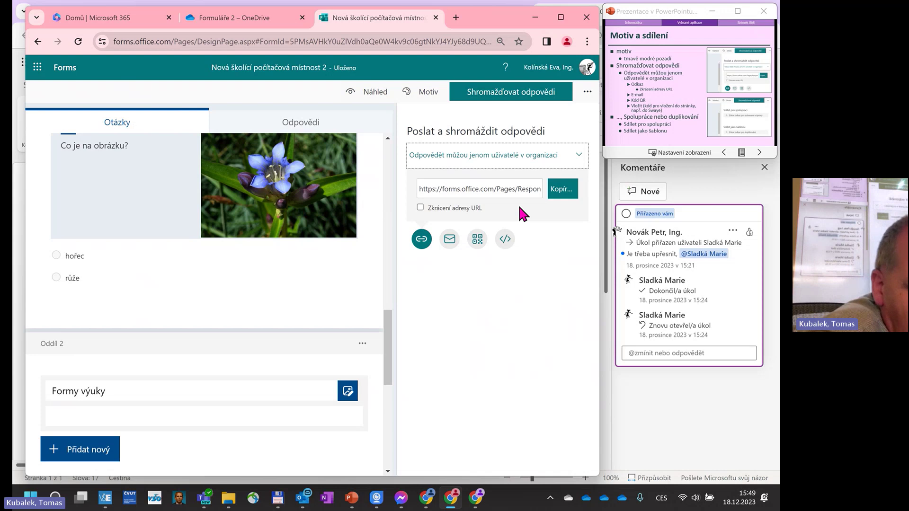
Shorten the response link and try e-mail sharing, closing the mail-app chooser.
{"action": "left_click", "coordinate": [491, 185]}
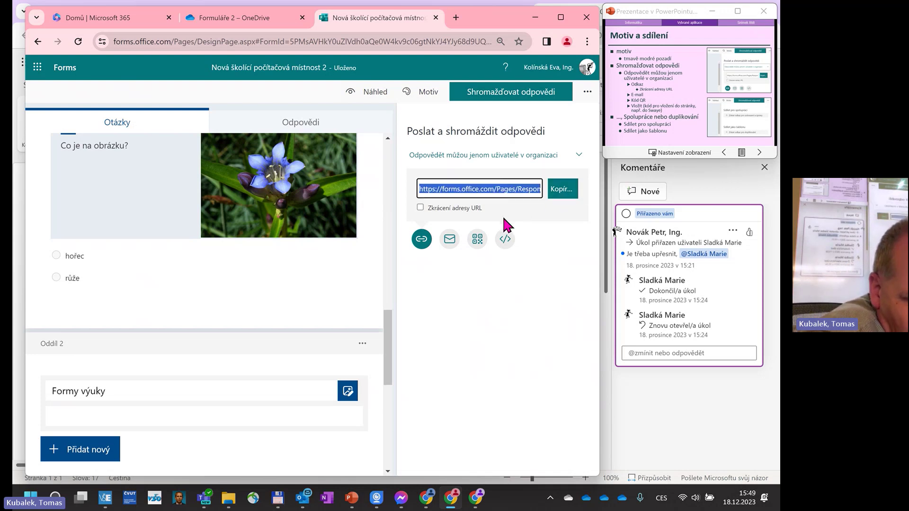
{"action": "left_click", "coordinate": [420, 207]}
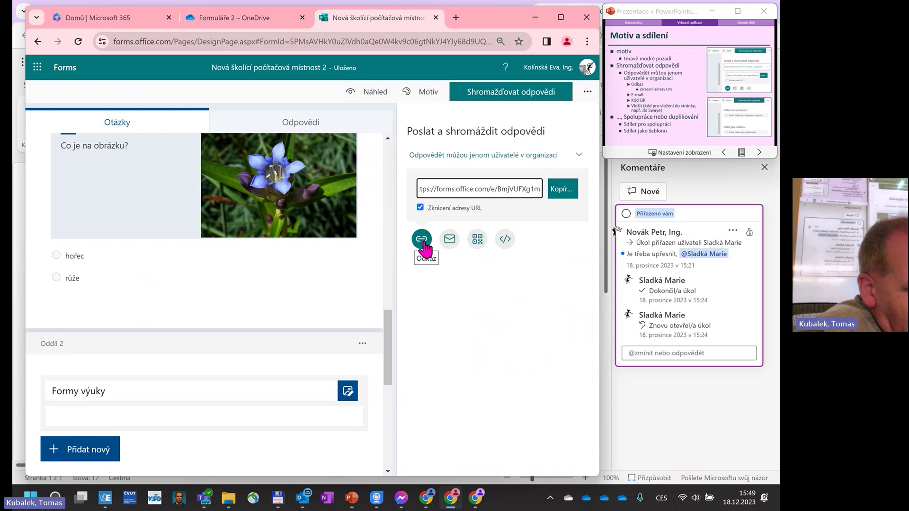
{"action": "left_click", "coordinate": [449, 239]}
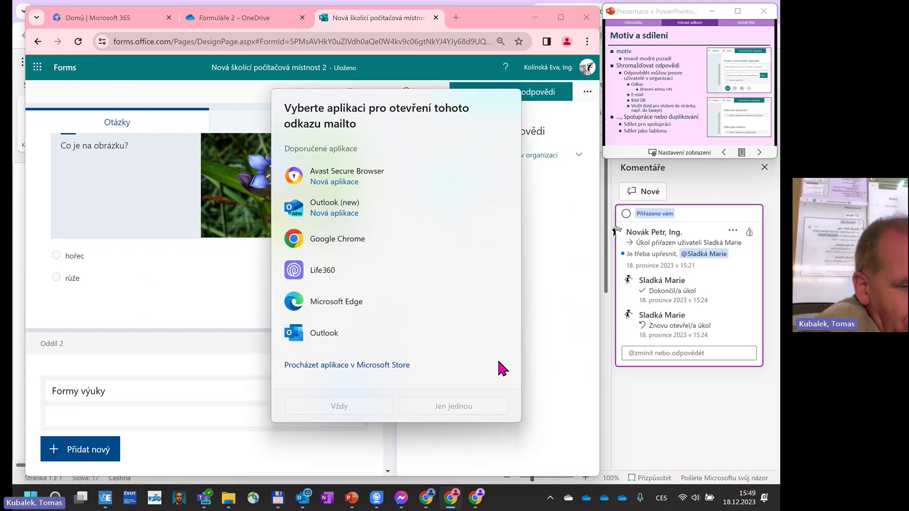
{"action": "left_click", "coordinate": [548, 323]}
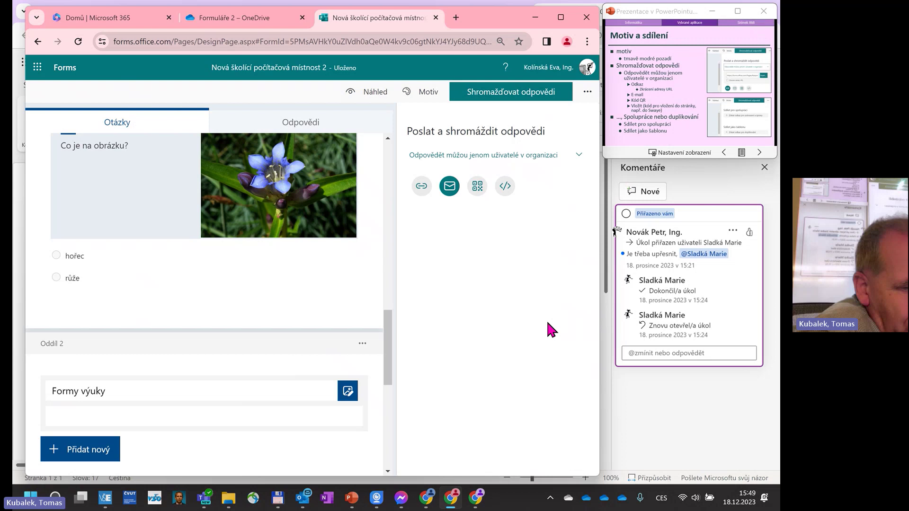
Display the survey's QR code, then its iframe embed code.
{"action": "left_click", "coordinate": [478, 188]}
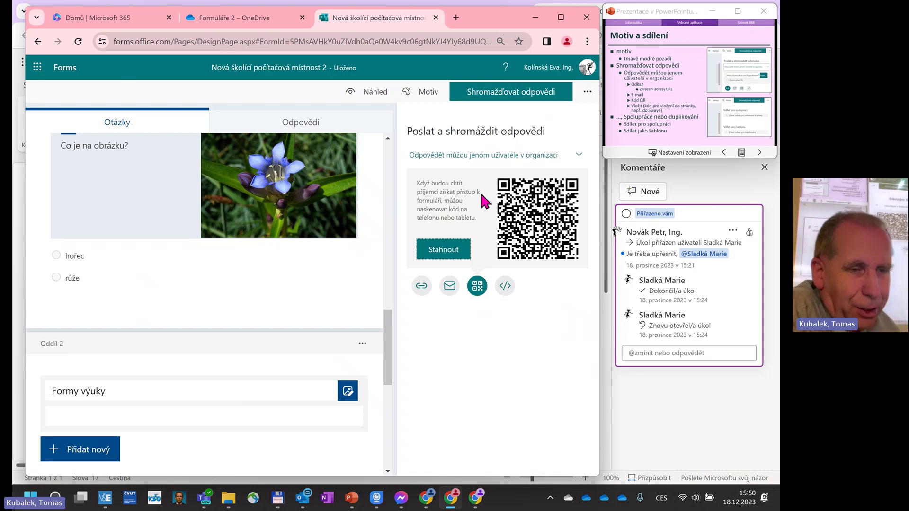
{"action": "left_click", "coordinate": [506, 286]}
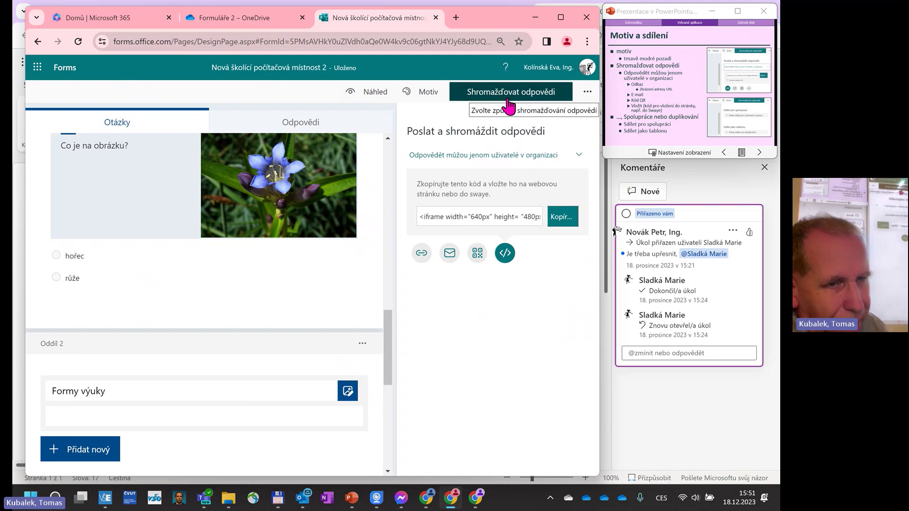
Show the 'Spolupráce nebo duplikování' links for view-and-edit access and duplicating the form.
{"action": "left_click", "coordinate": [586, 93]}
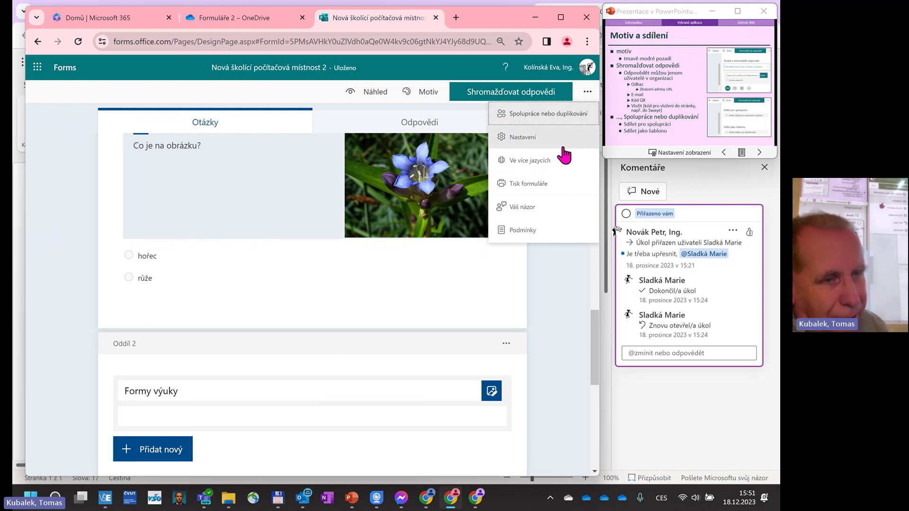
{"action": "left_click", "coordinate": [552, 113]}
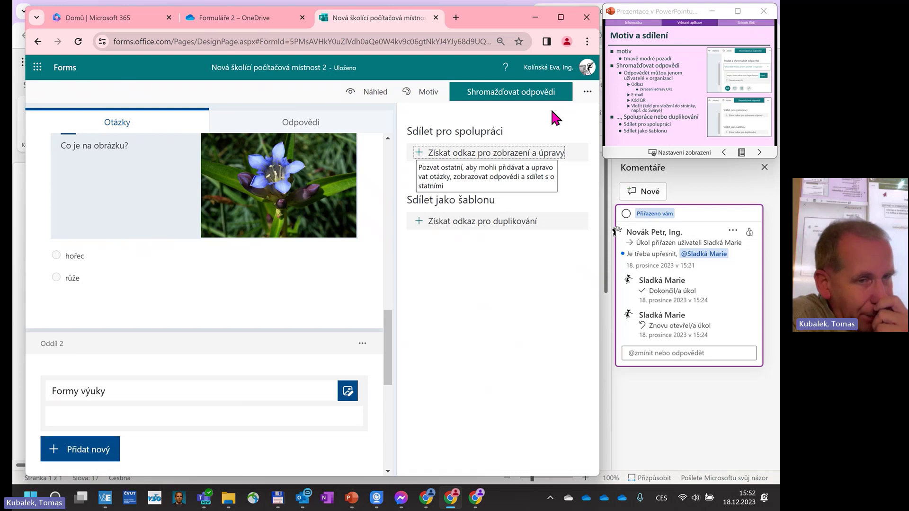
Reopen the 'Další nastavení formuláře' overflow menu of the form.
{"action": "left_click", "coordinate": [587, 93]}
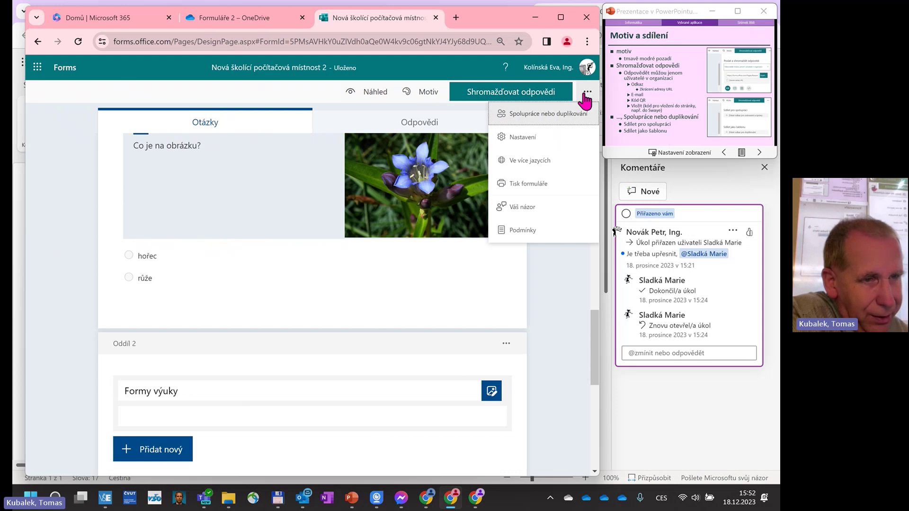
In Nastavení, restrict responses to 'Odpovědět můžou jenom uživatelé v organizaci' with names recorded.
{"action": "left_click", "coordinate": [527, 137]}
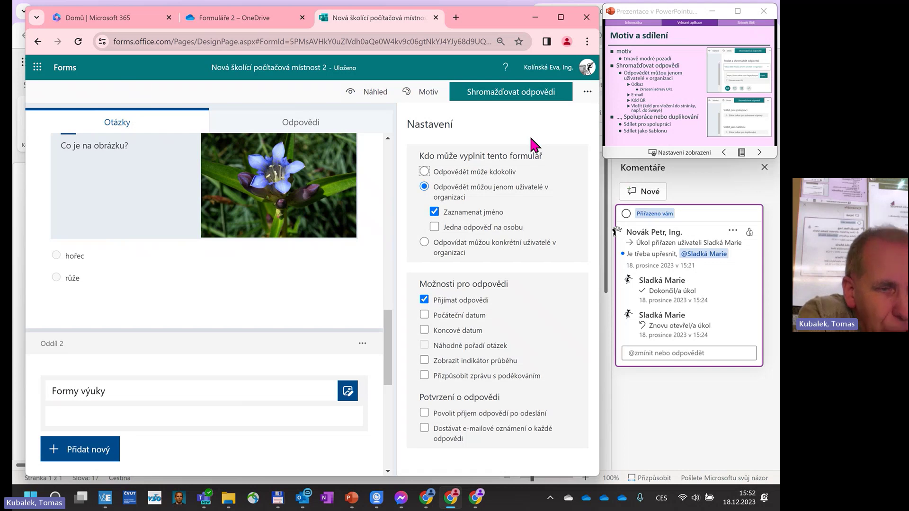
{"action": "left_click", "coordinate": [425, 172]}
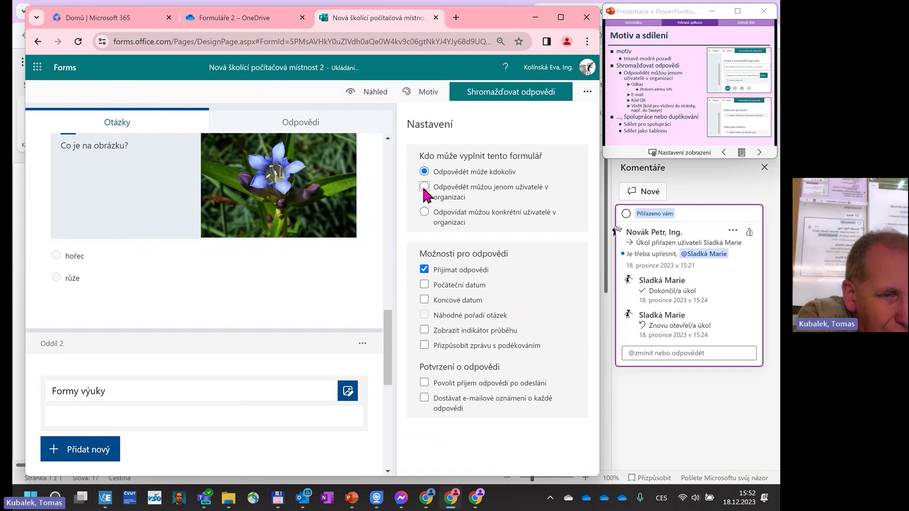
{"action": "left_click", "coordinate": [425, 188]}
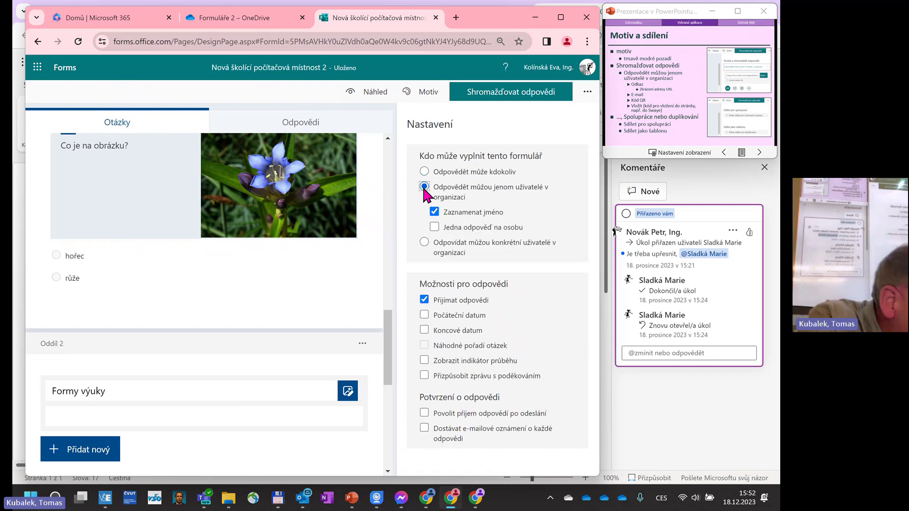
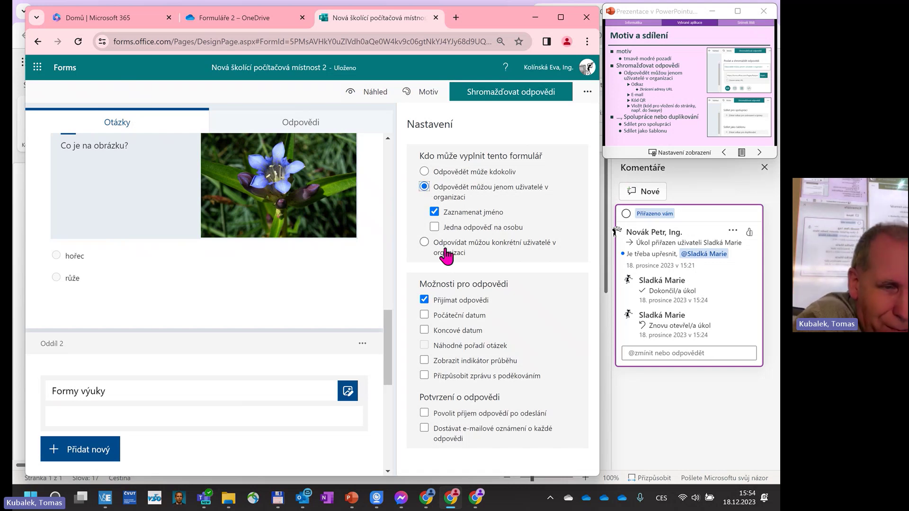
Turn on the progress bar and a custom thank-you message ending with 'Děkujeme.'.
{"action": "left_click", "coordinate": [425, 361]}
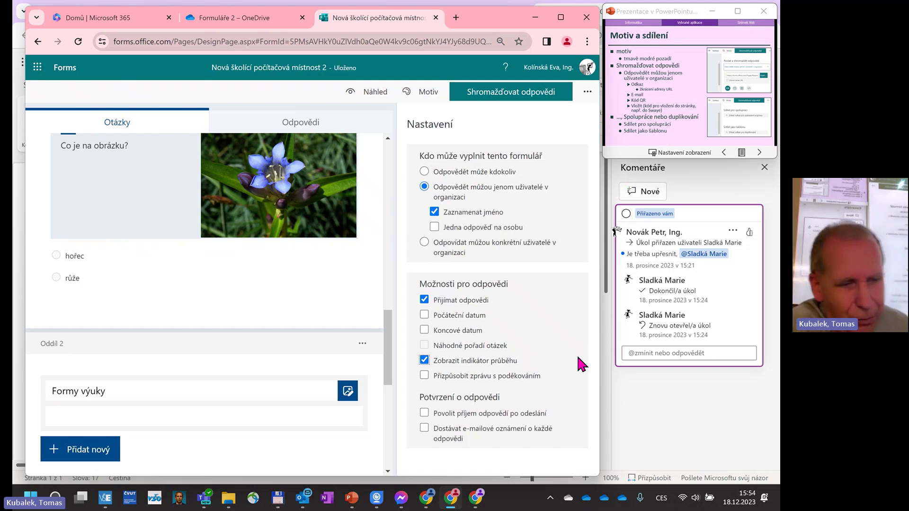
{"action": "left_click", "coordinate": [424, 376]}
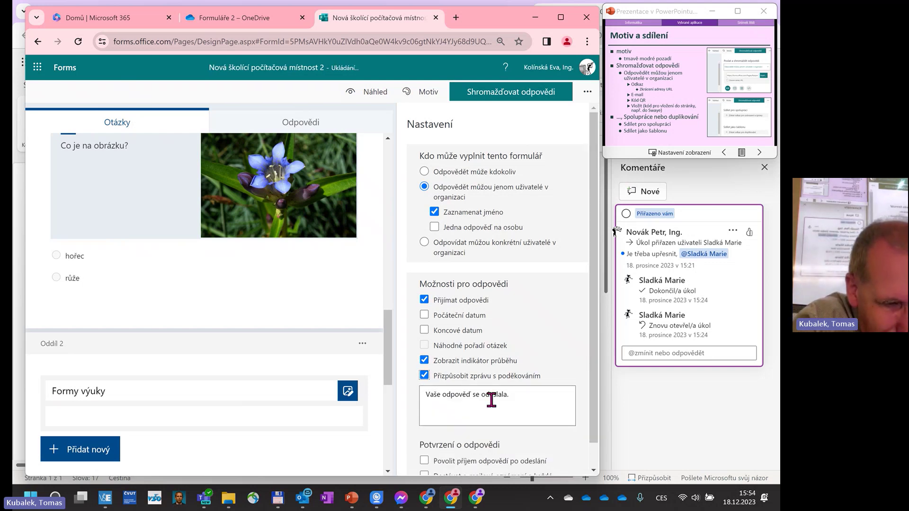
{"action": "triple_click", "coordinate": [527, 394]}
{"action": "left_click", "coordinate": [527, 395]}
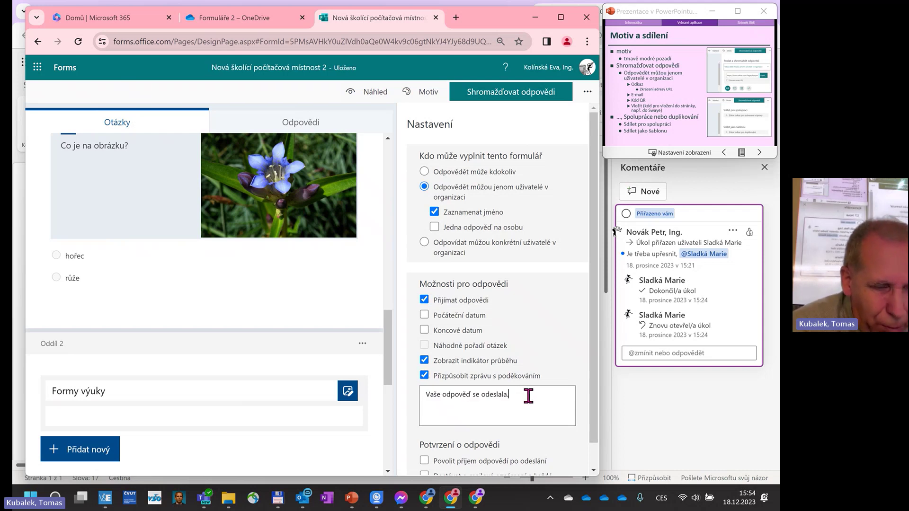
{"action": "type", "text": "Děkujeme."}
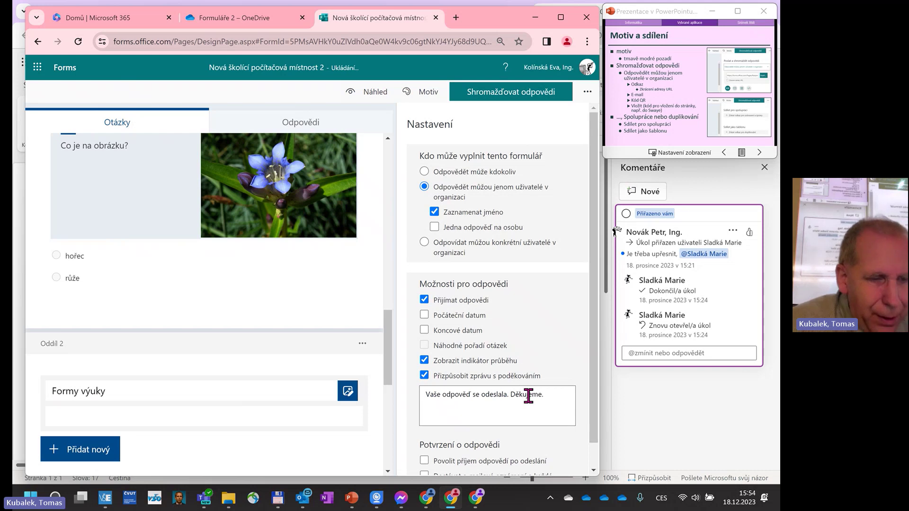
{"action": "scroll", "coordinate": [524, 331], "scroll_direction": "down", "scroll_amount": 1}
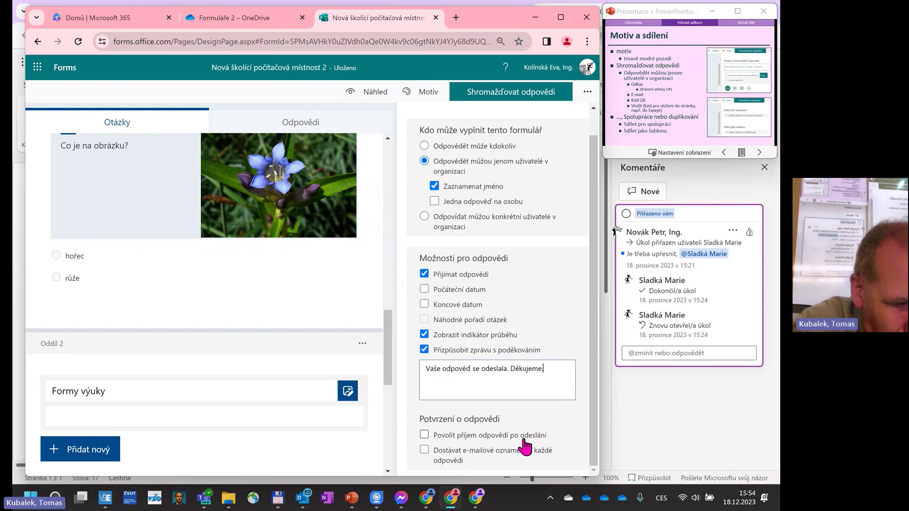
{"action": "mouse_move", "coordinate": [538, 446]}
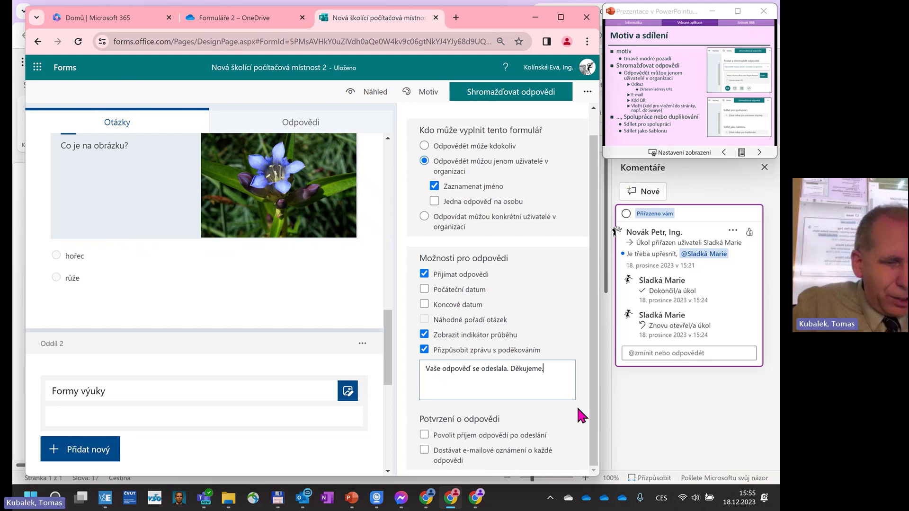
{"action": "scroll", "coordinate": [569, 400], "scroll_direction": "up", "scroll_amount": 1}
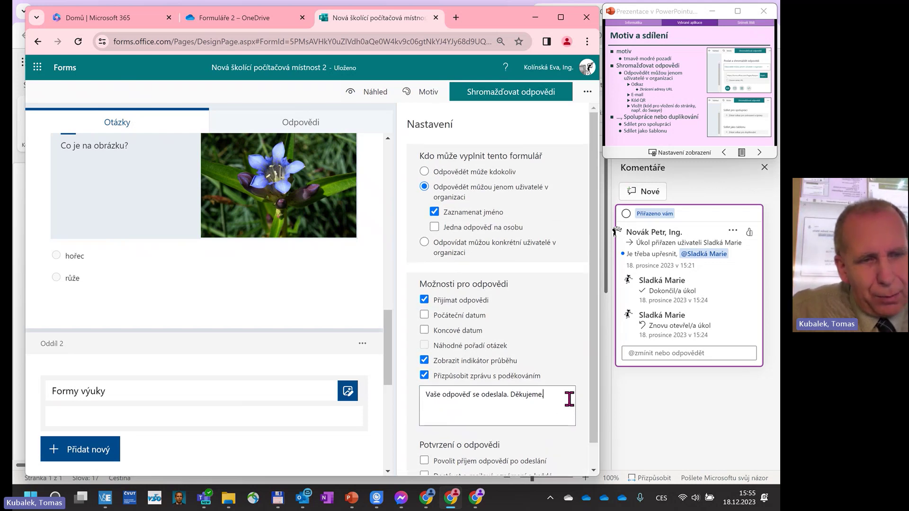
Add English (United Kingdom) as a form language through the Multilingual option.
{"action": "left_click", "coordinate": [587, 93]}
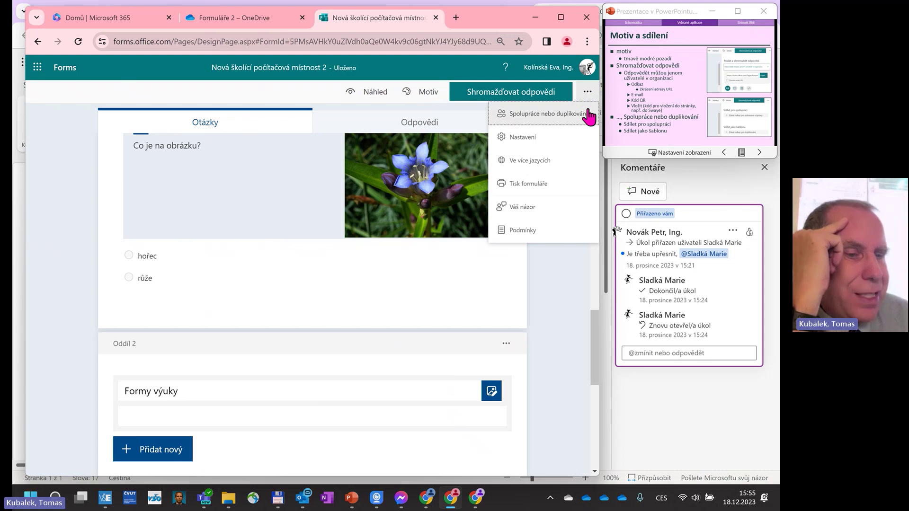
{"action": "left_click", "coordinate": [534, 163]}
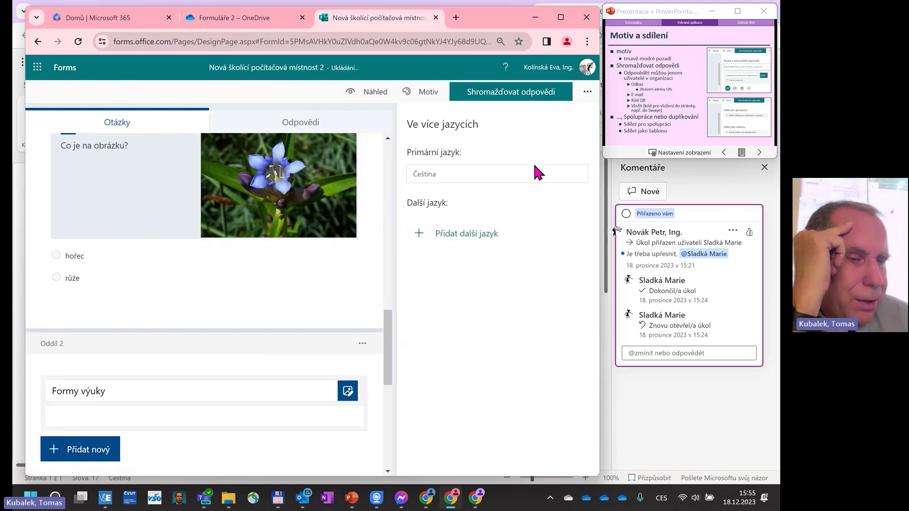
{"action": "left_click", "coordinate": [487, 235]}
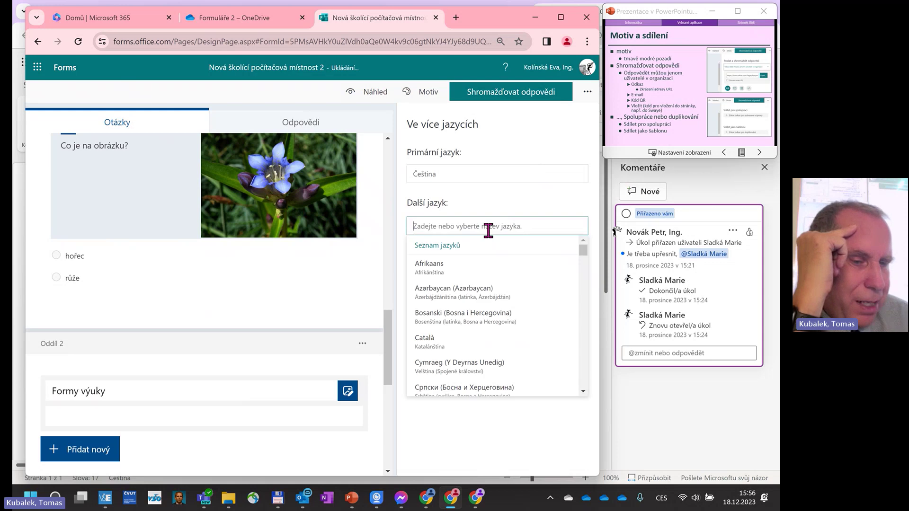
{"action": "scroll", "coordinate": [489, 241], "scroll_direction": "down", "scroll_amount": 5}
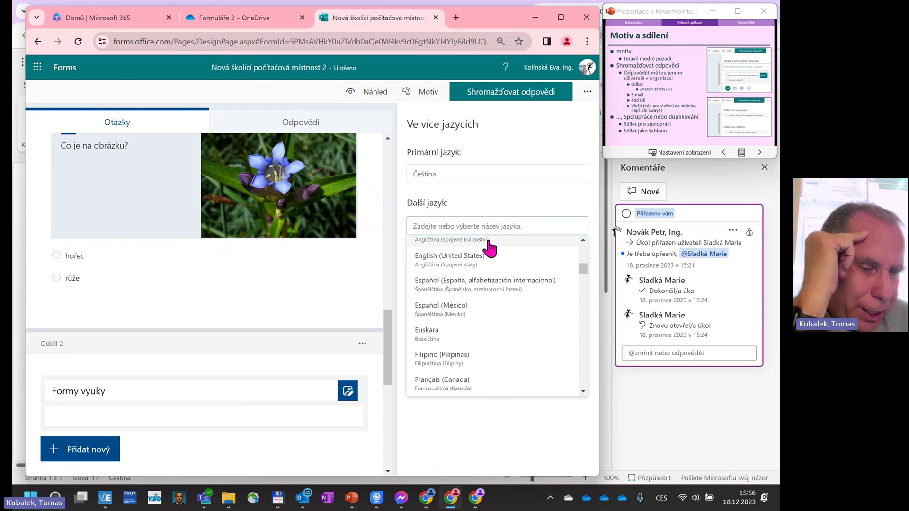
{"action": "scroll", "coordinate": [490, 249], "scroll_direction": "up", "scroll_amount": 1}
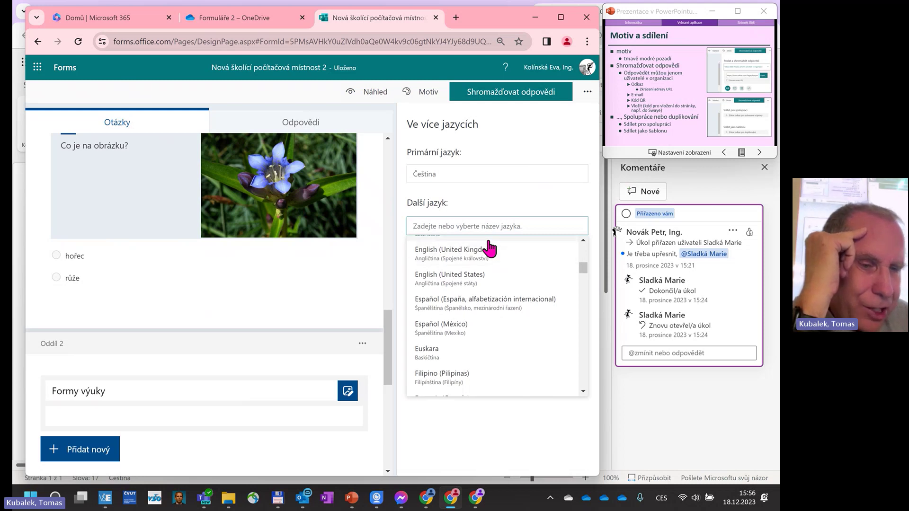
{"action": "left_click", "coordinate": [454, 260]}
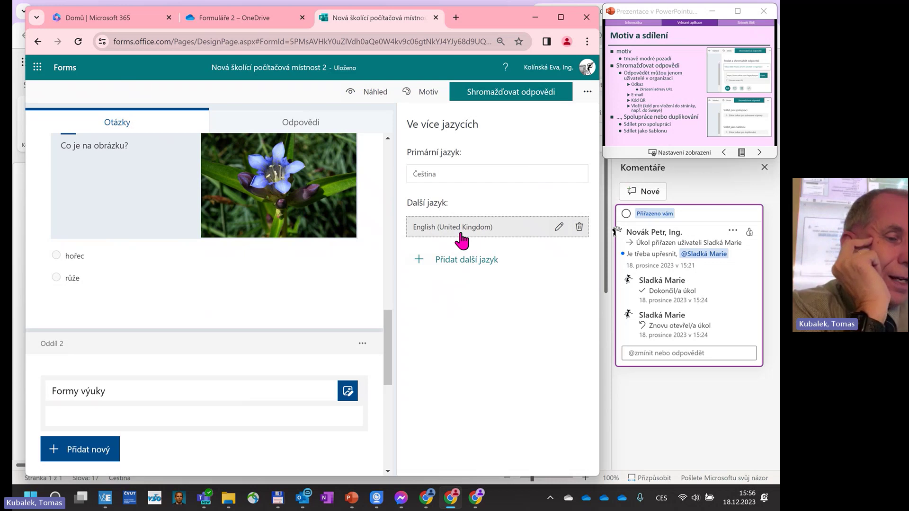
Translate the form title for English (United Kingdom) as 'New room' and return to the editor.
{"action": "left_click", "coordinate": [463, 180]}
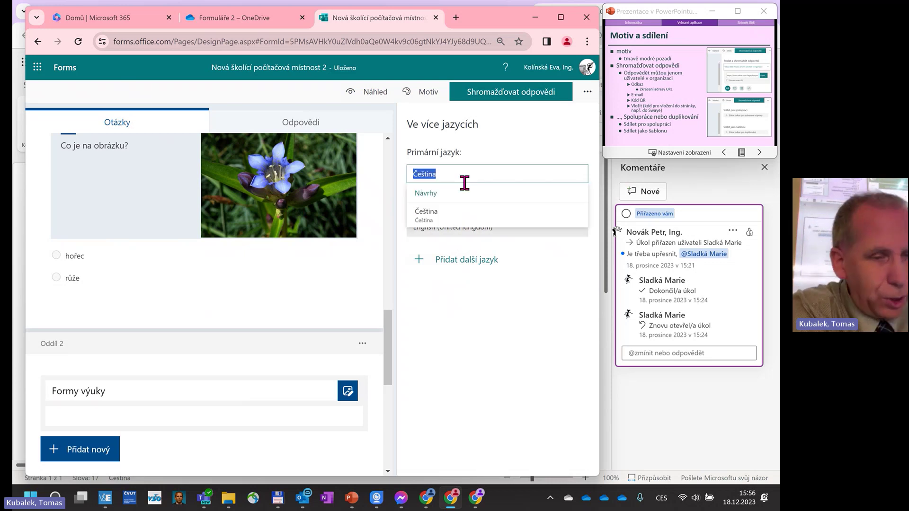
{"action": "left_click", "coordinate": [460, 232]}
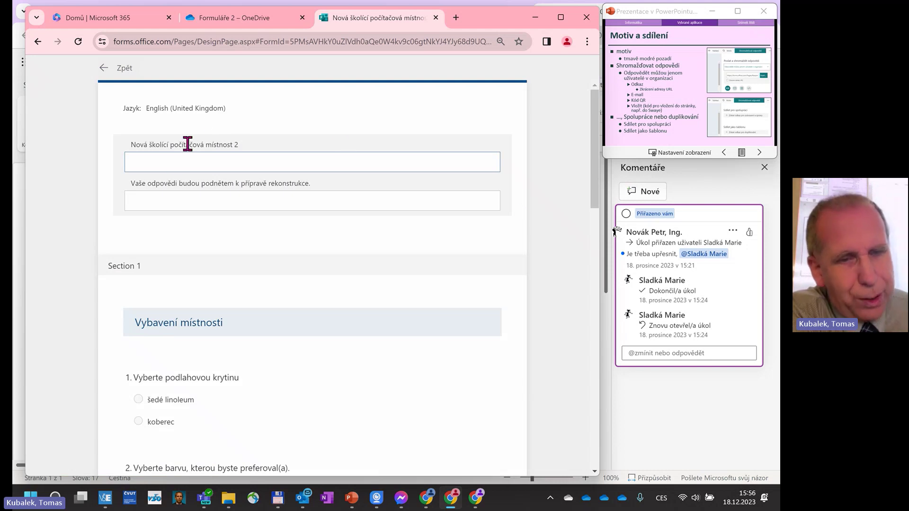
{"action": "left_click", "coordinate": [161, 163]}
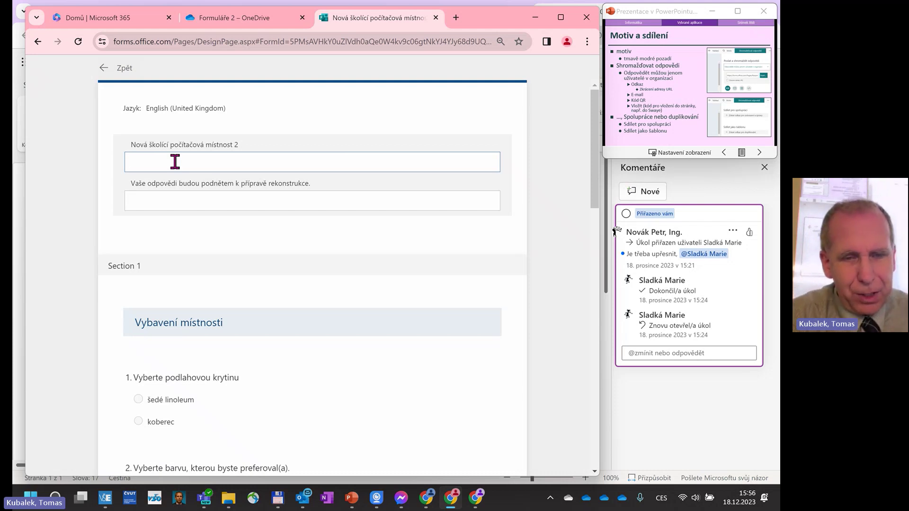
{"action": "type", "text": "New room"}
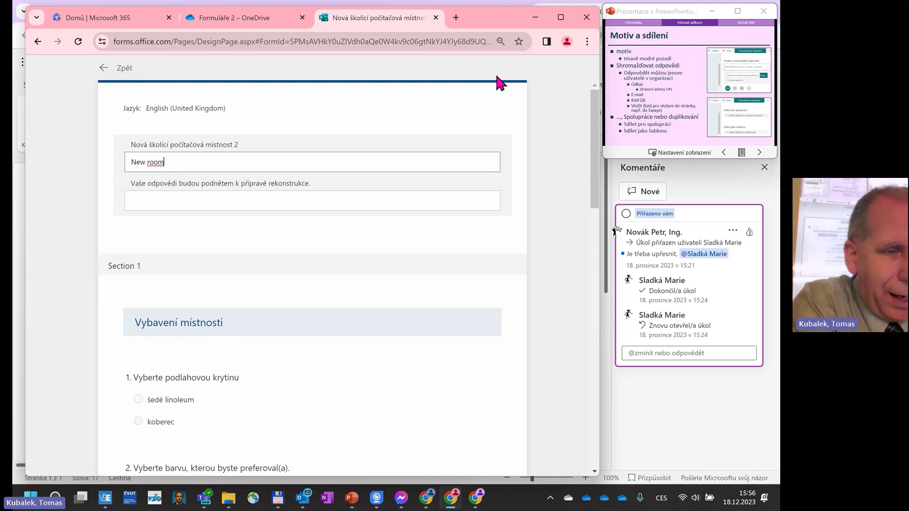
{"action": "left_click", "coordinate": [114, 71]}
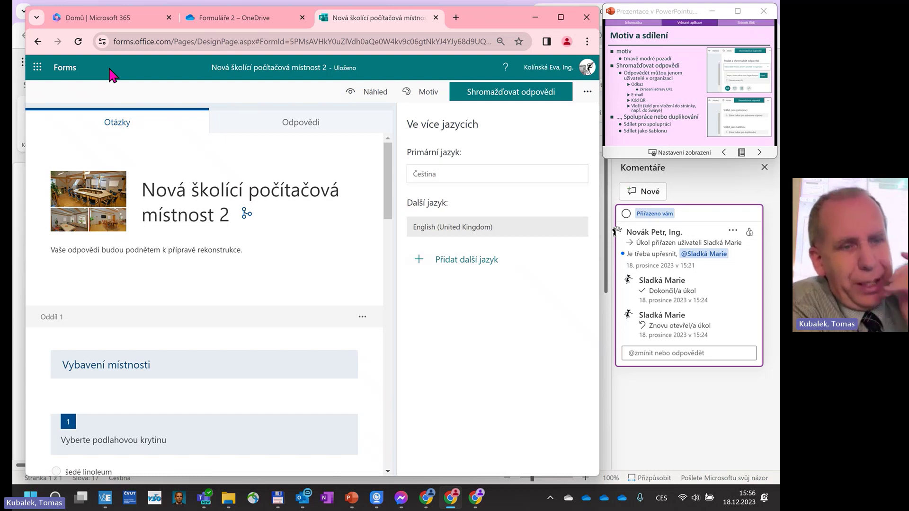
Preview the form in English (United Kingdom), then switch the preview back to Čeština.
{"action": "left_click", "coordinate": [374, 91]}
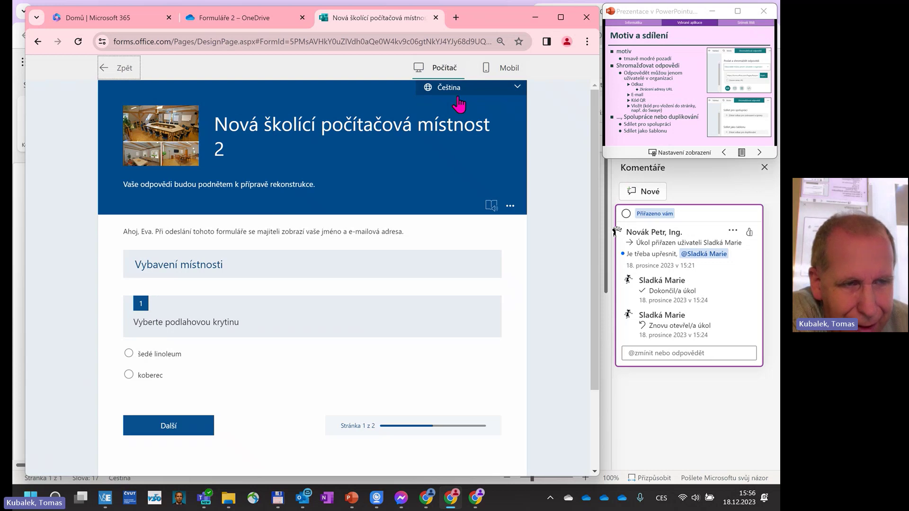
{"action": "left_click", "coordinate": [516, 90]}
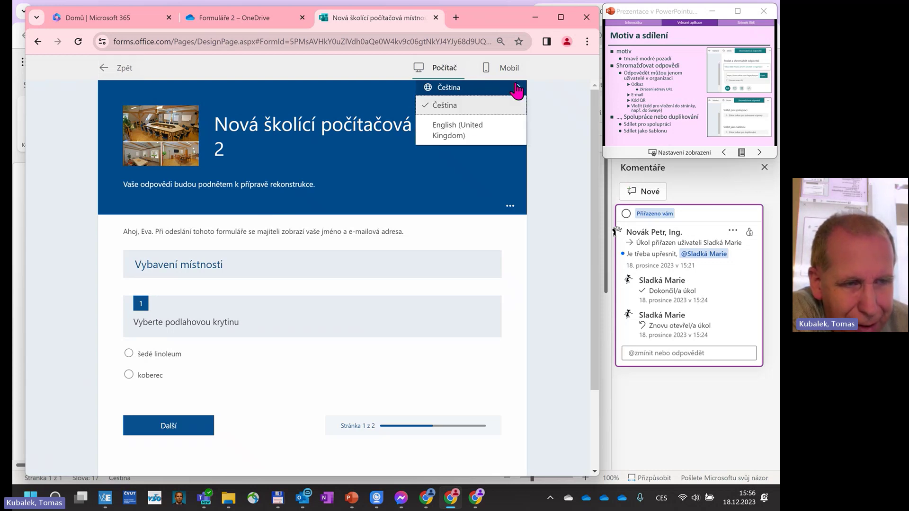
{"action": "left_click", "coordinate": [468, 135]}
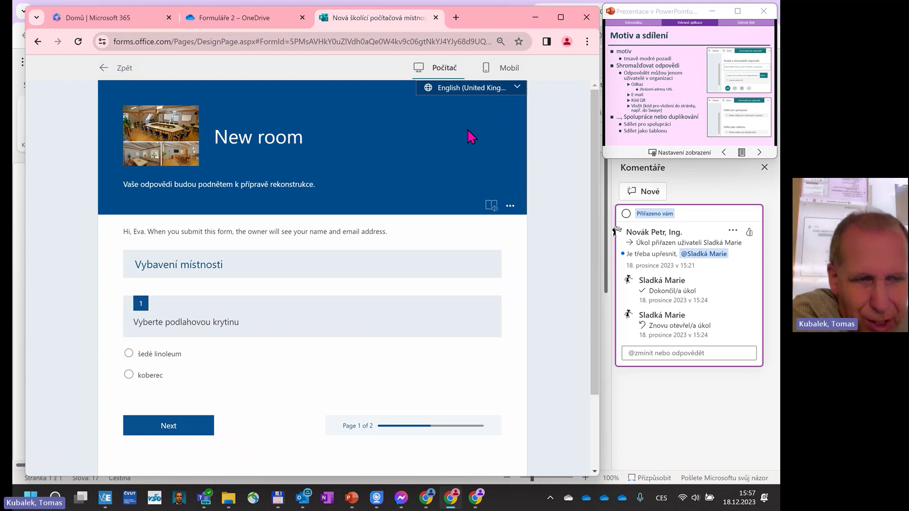
{"action": "left_click", "coordinate": [481, 87]}
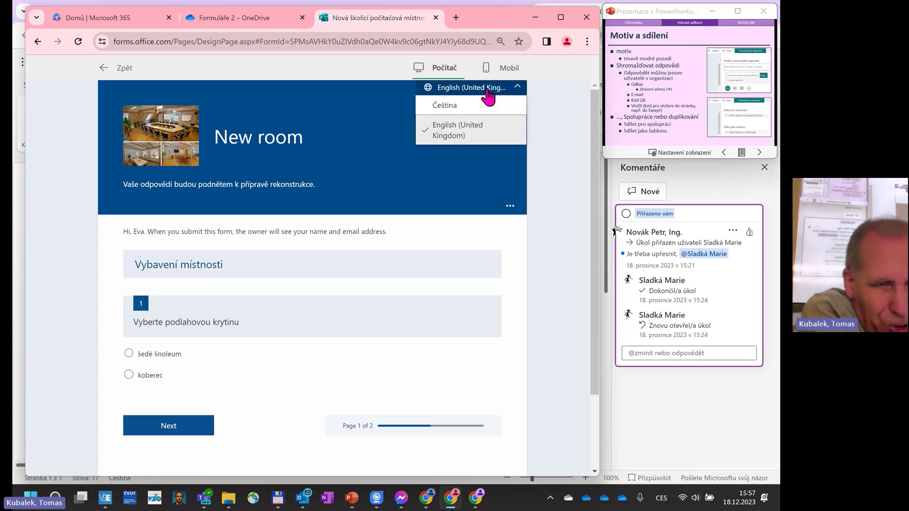
{"action": "left_click", "coordinate": [479, 106]}
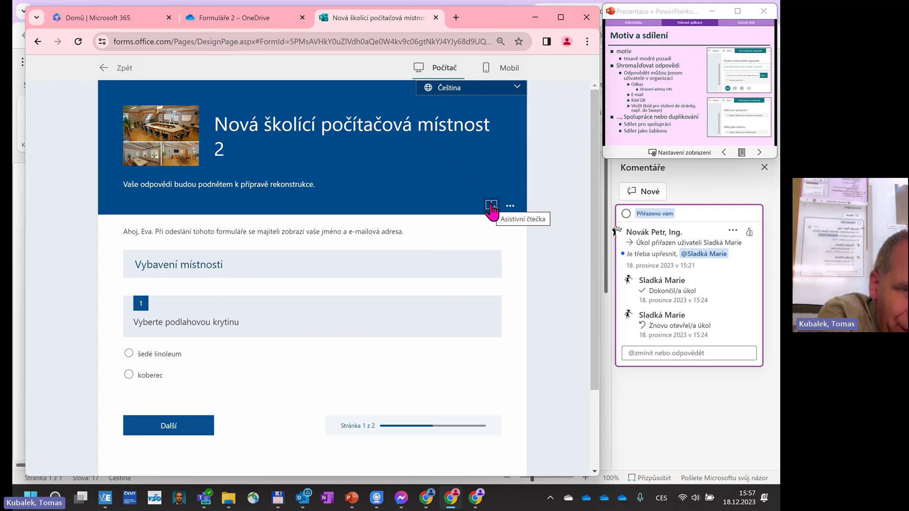
Open the Immersive Reader and play the form's title and description aloud.
{"action": "left_click", "coordinate": [491, 208]}
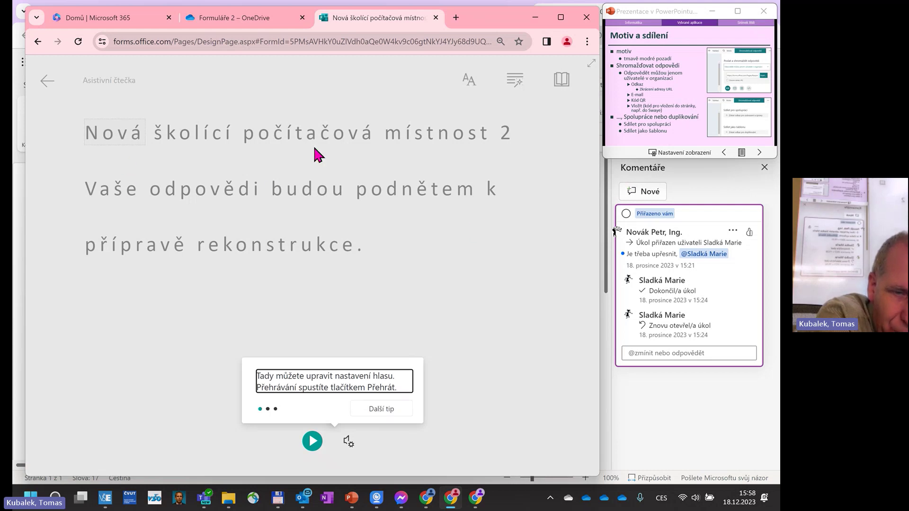
{"action": "left_click", "coordinate": [312, 443]}
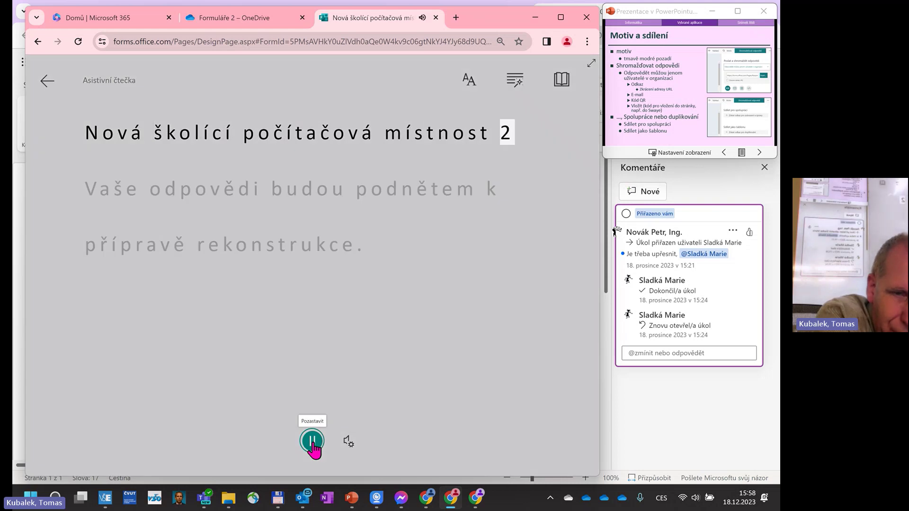
{"action": "left_click", "coordinate": [312, 443]}
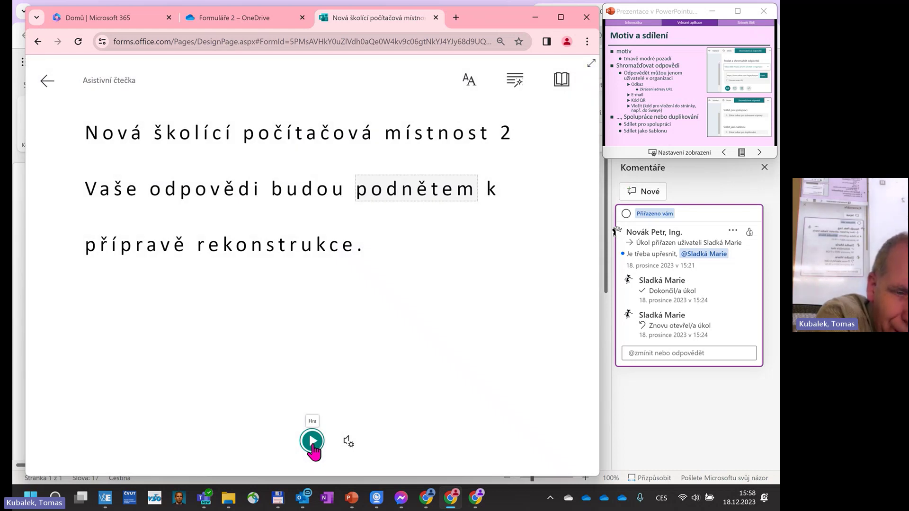
{"action": "left_click", "coordinate": [349, 445]}
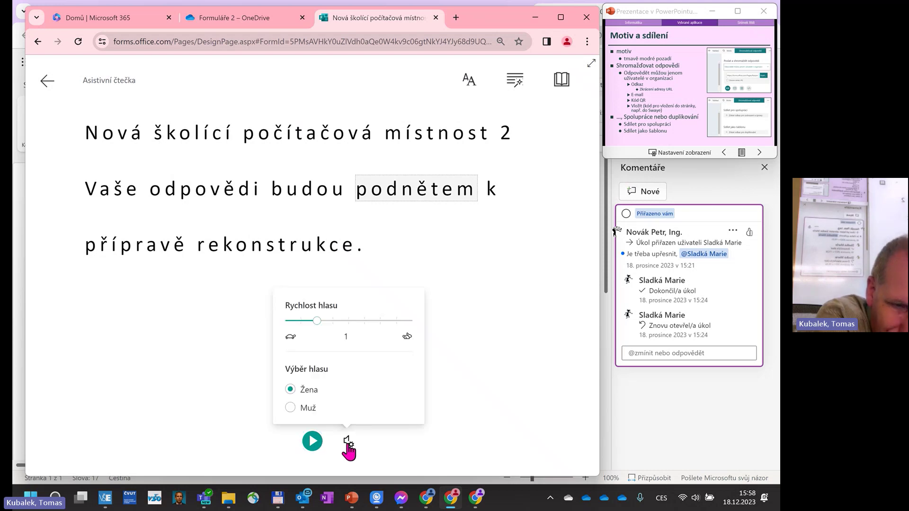
{"action": "left_click", "coordinate": [312, 441]}
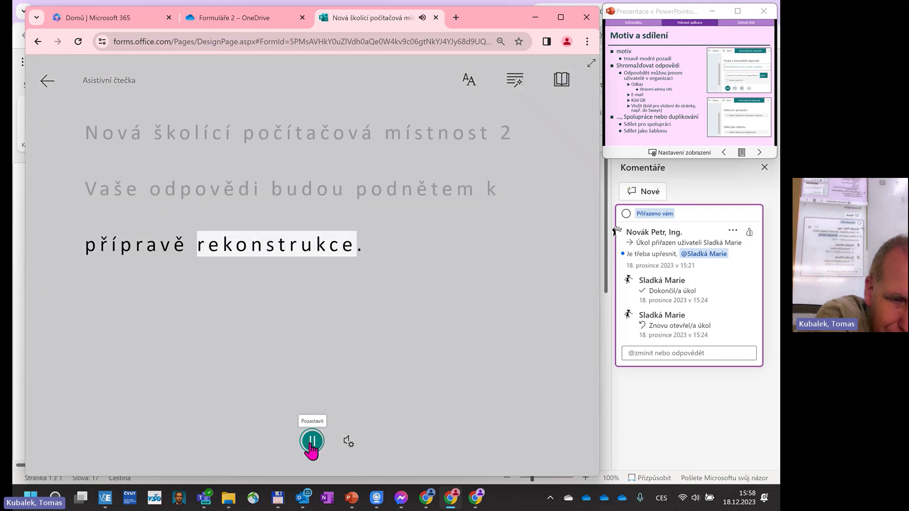
Replay the text at voice speed 0.5, then at 2.5, and return to the preview.
{"action": "left_click", "coordinate": [347, 443]}
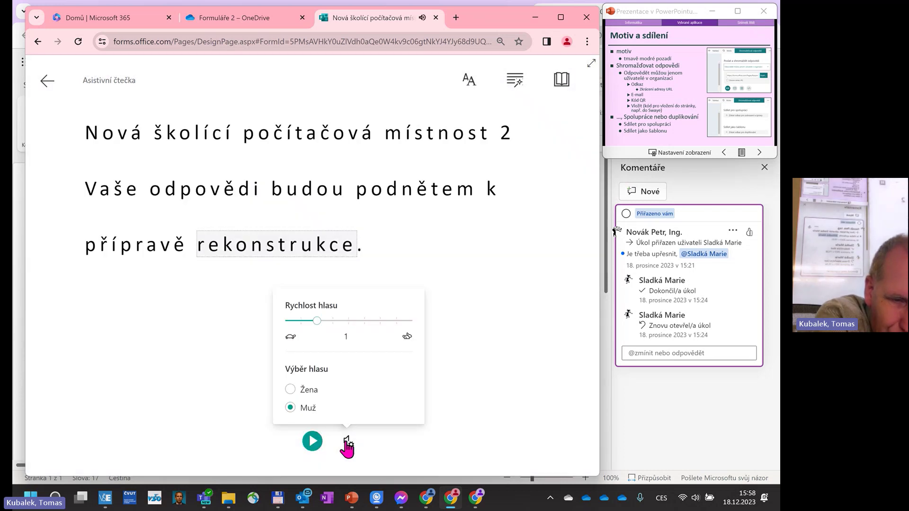
{"action": "left_click_drag", "start_coordinate": [317, 321], "coordinate": [287, 323]}
{"action": "left_click", "coordinate": [312, 441]}
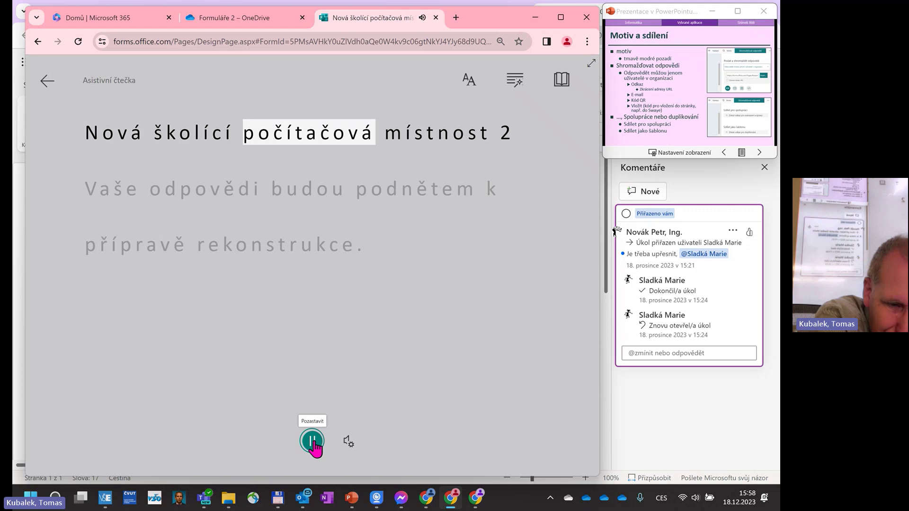
{"action": "left_click", "coordinate": [312, 441]}
{"action": "left_click", "coordinate": [349, 442]}
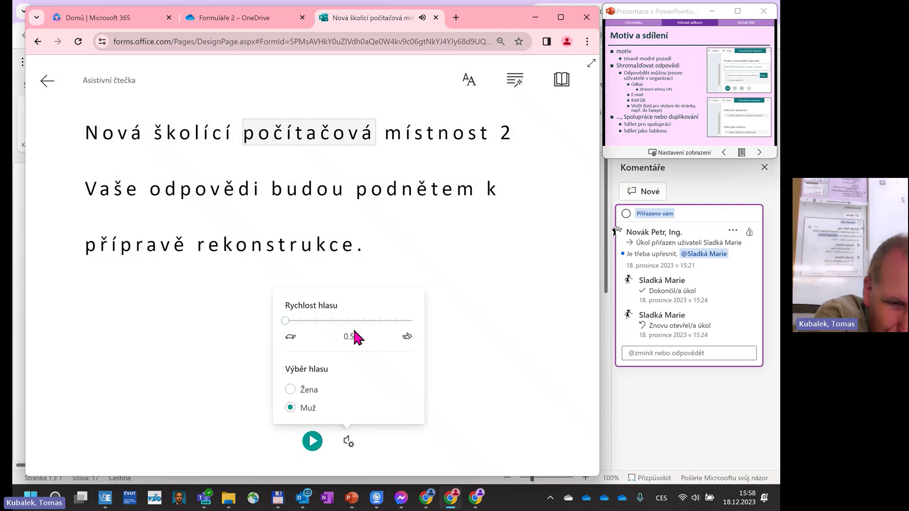
{"action": "left_click", "coordinate": [406, 321]}
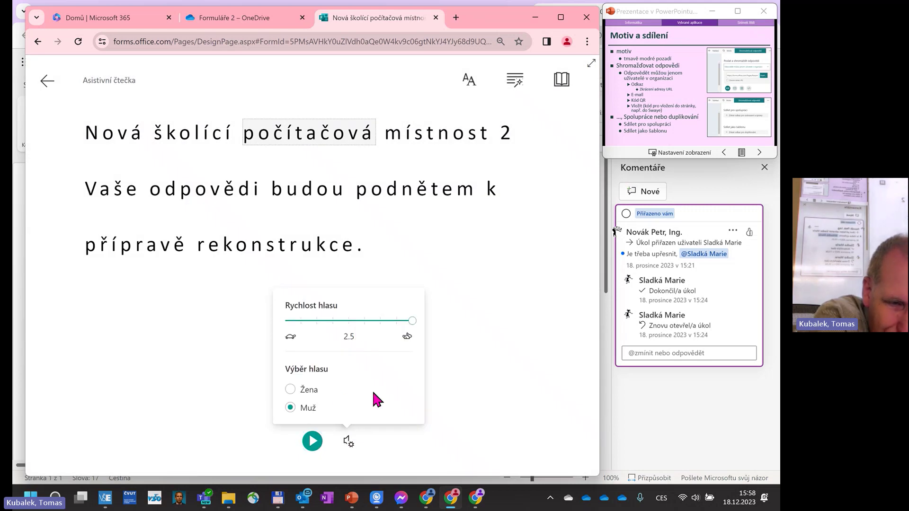
{"action": "left_click", "coordinate": [312, 441]}
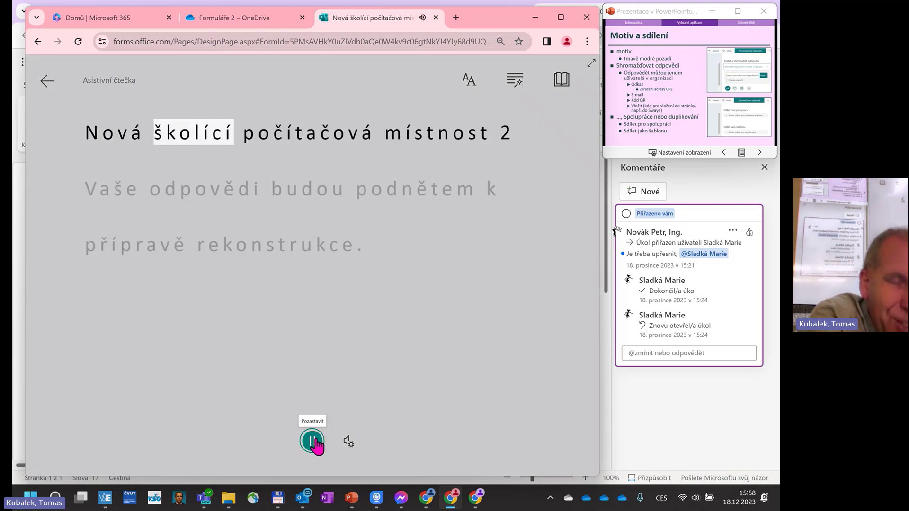
{"action": "left_click", "coordinate": [312, 441]}
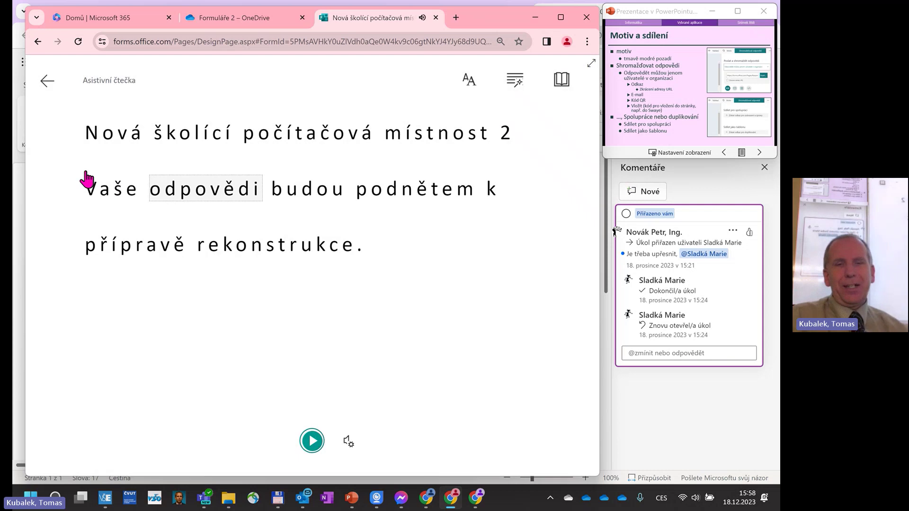
{"action": "left_click", "coordinate": [47, 82]}
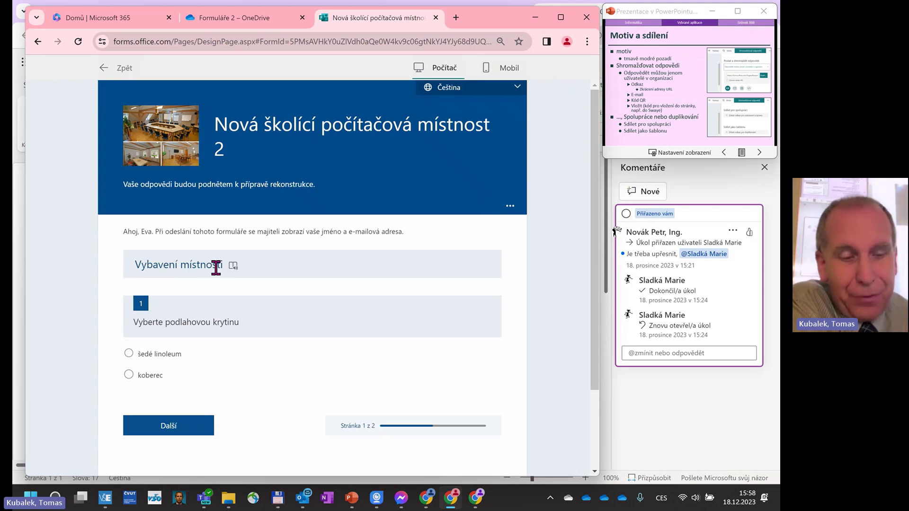
Answer the floor covering question with koberec and the colour question with šedá.
{"action": "scroll", "coordinate": [422, 421], "scroll_direction": "down", "scroll_amount": 1}
{"action": "scroll", "coordinate": [422, 420], "scroll_direction": "down", "scroll_amount": 1}
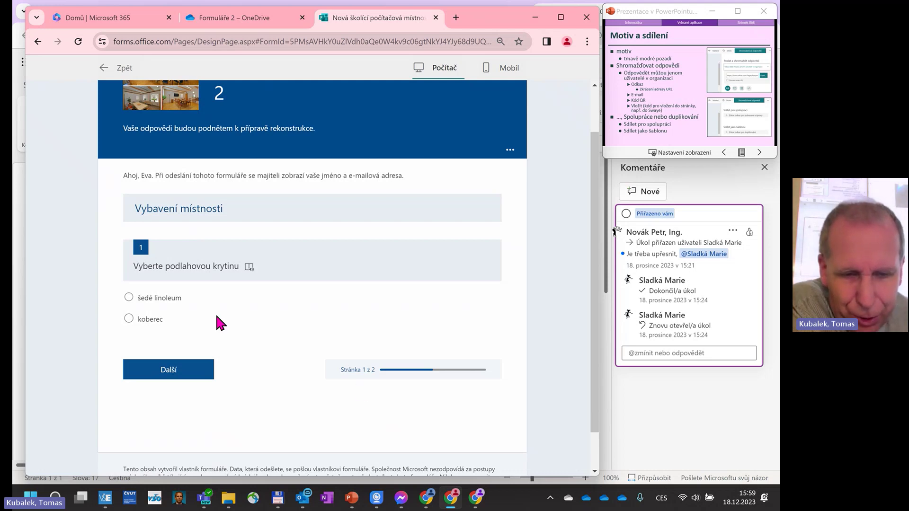
{"action": "left_click", "coordinate": [129, 298]}
{"action": "scroll", "coordinate": [169, 323], "scroll_direction": "down", "scroll_amount": 2}
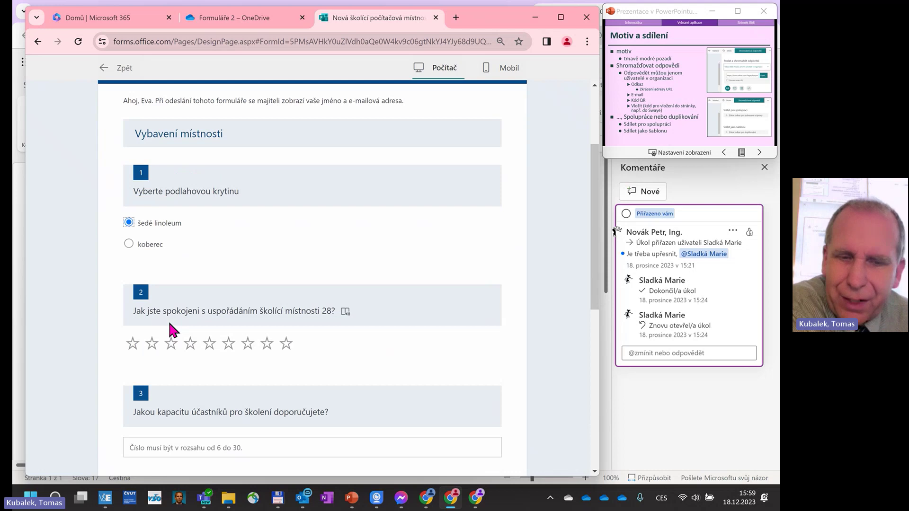
{"action": "left_click", "coordinate": [129, 244]}
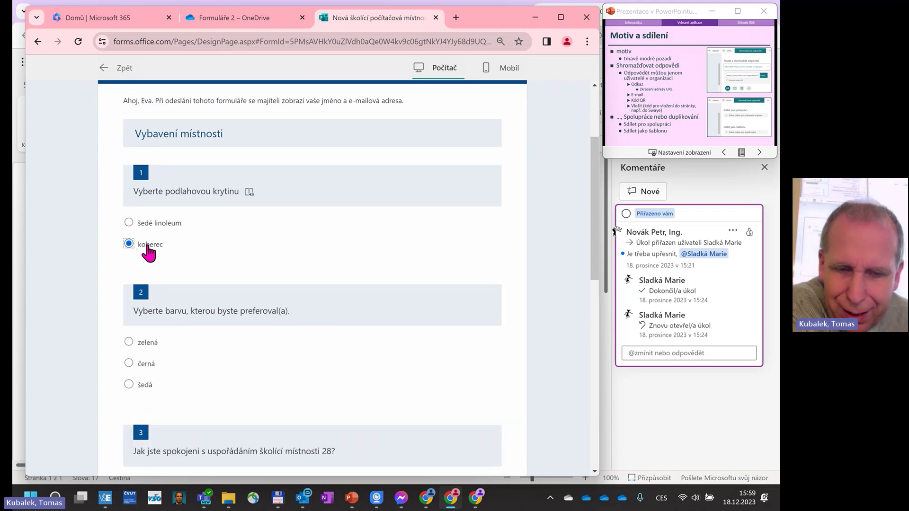
{"action": "scroll", "coordinate": [131, 331], "scroll_direction": "down", "scroll_amount": 1}
{"action": "left_click", "coordinate": [129, 328]}
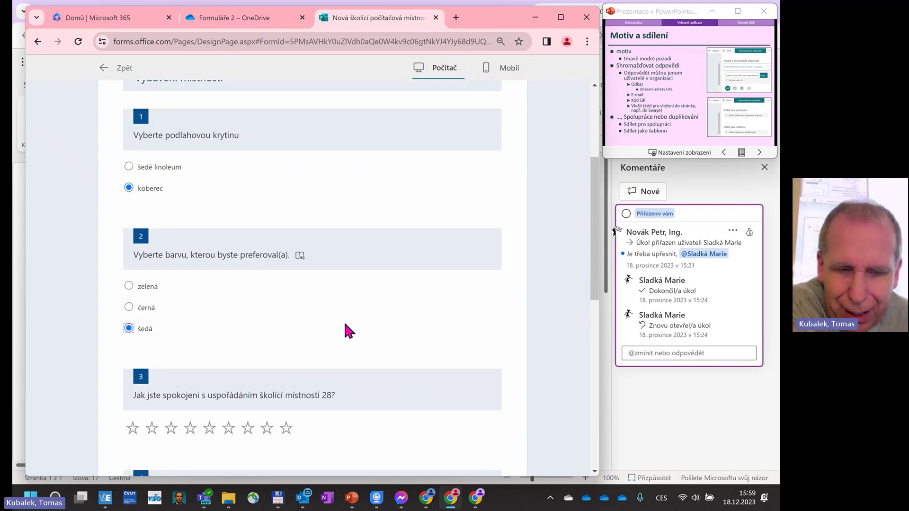
Give the room layout nine stars, enter capacity 20, and pick hořec for the picture.
{"action": "scroll", "coordinate": [343, 322], "scroll_direction": "down", "scroll_amount": 2}
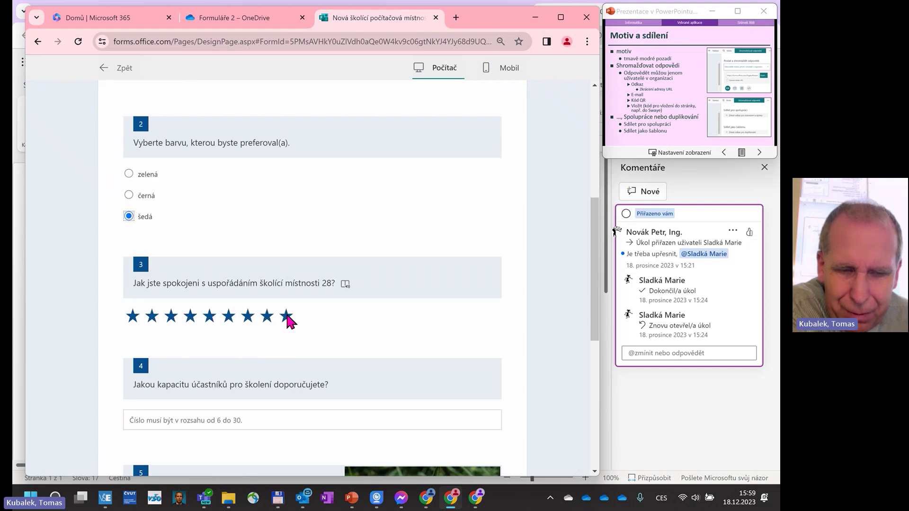
{"action": "left_click", "coordinate": [286, 317]}
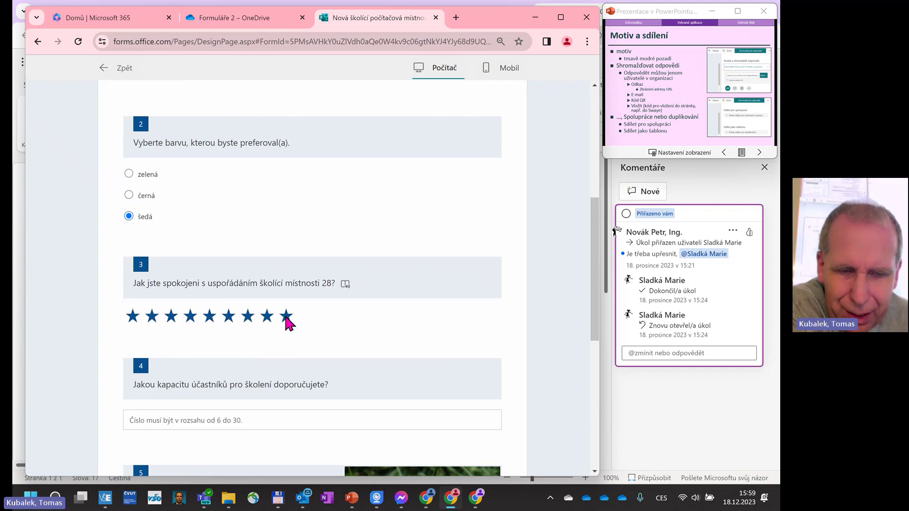
{"action": "scroll", "coordinate": [284, 316], "scroll_direction": "down", "scroll_amount": 2}
{"action": "left_click", "coordinate": [210, 312]}
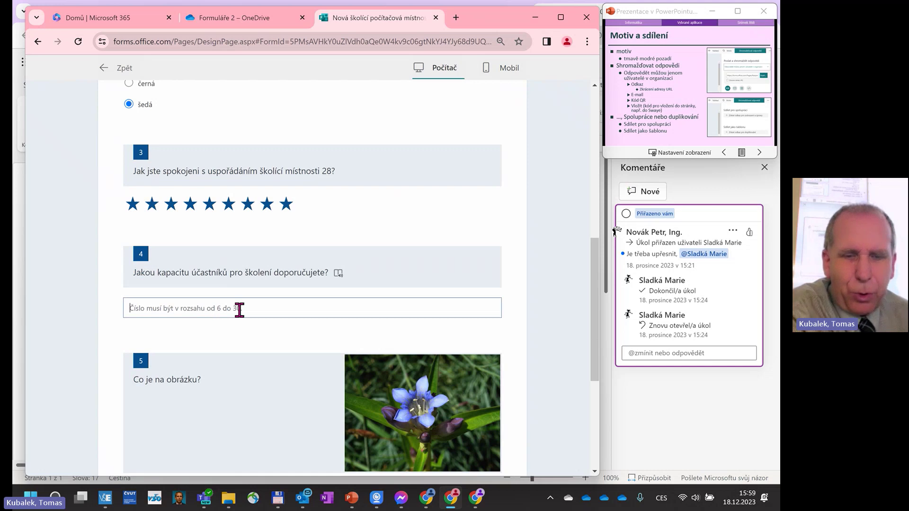
{"action": "type", "text": "20"}
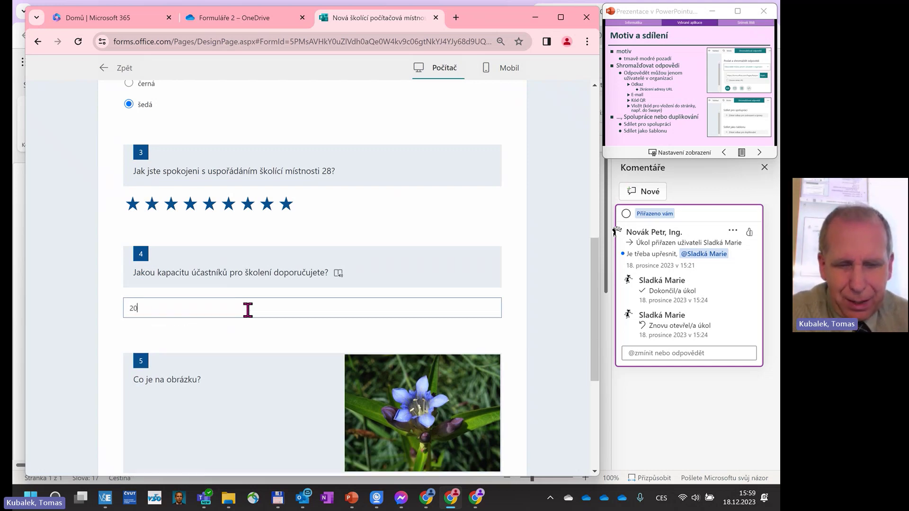
{"action": "scroll", "coordinate": [248, 311], "scroll_direction": "down", "scroll_amount": 2}
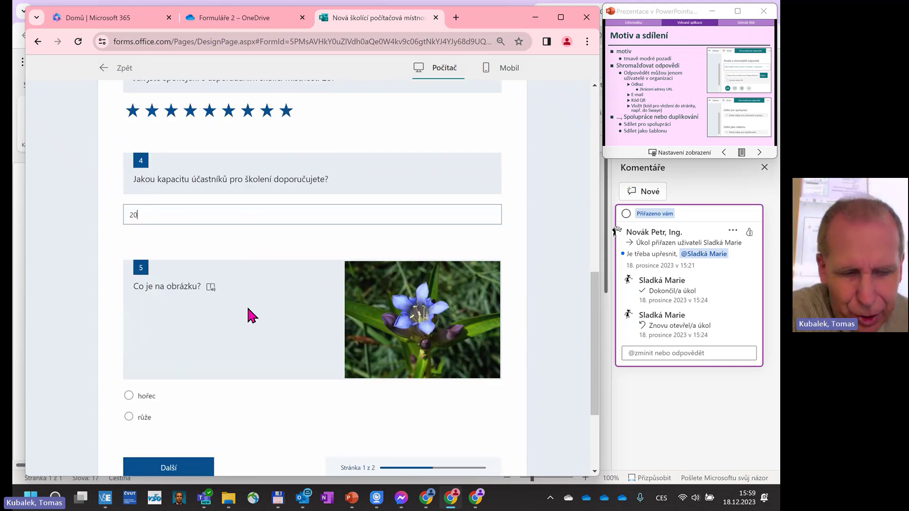
{"action": "left_click", "coordinate": [129, 396]}
{"action": "scroll", "coordinate": [227, 398], "scroll_direction": "down", "scroll_amount": 2}
{"action": "scroll", "coordinate": [227, 374], "scroll_direction": "down", "scroll_amount": 1}
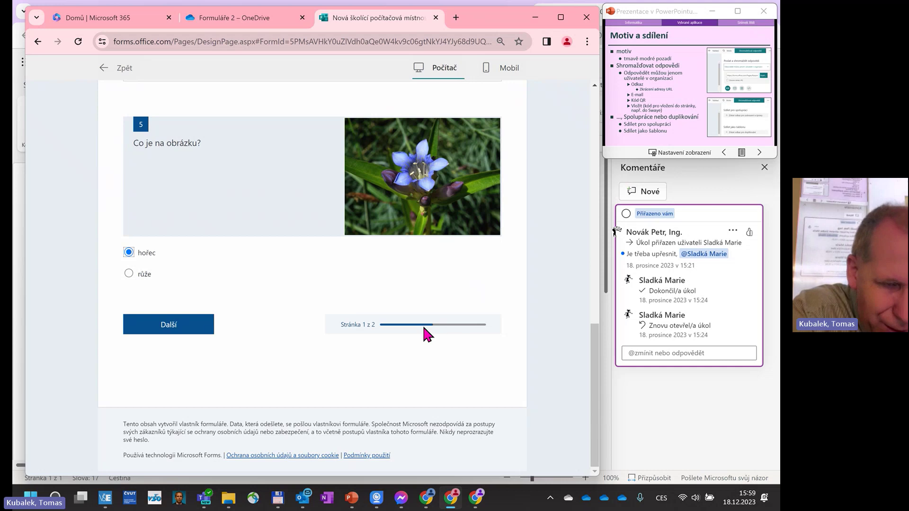
On the second page, rank hybridní above prezenční in question 6.
{"action": "left_click", "coordinate": [201, 329]}
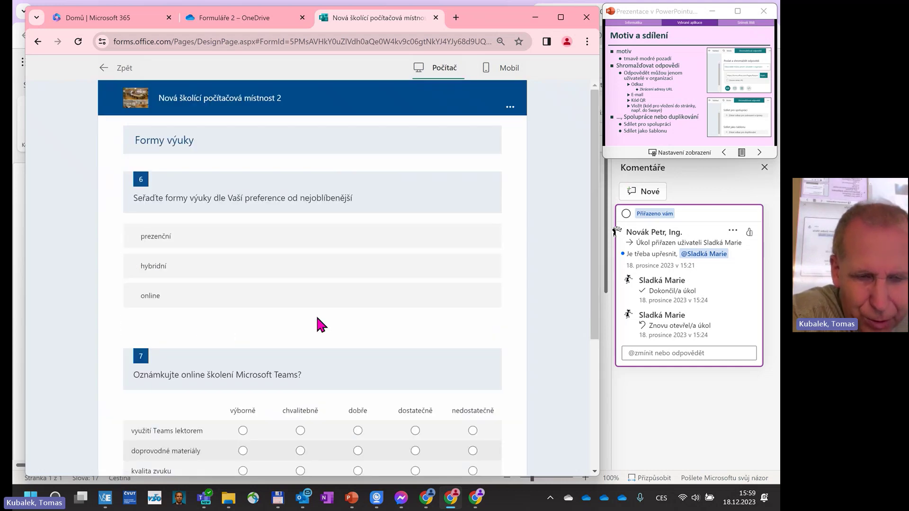
{"action": "scroll", "coordinate": [320, 322], "scroll_direction": "down", "scroll_amount": 4}
{"action": "scroll", "coordinate": [351, 326], "scroll_direction": "up", "scroll_amount": 3}
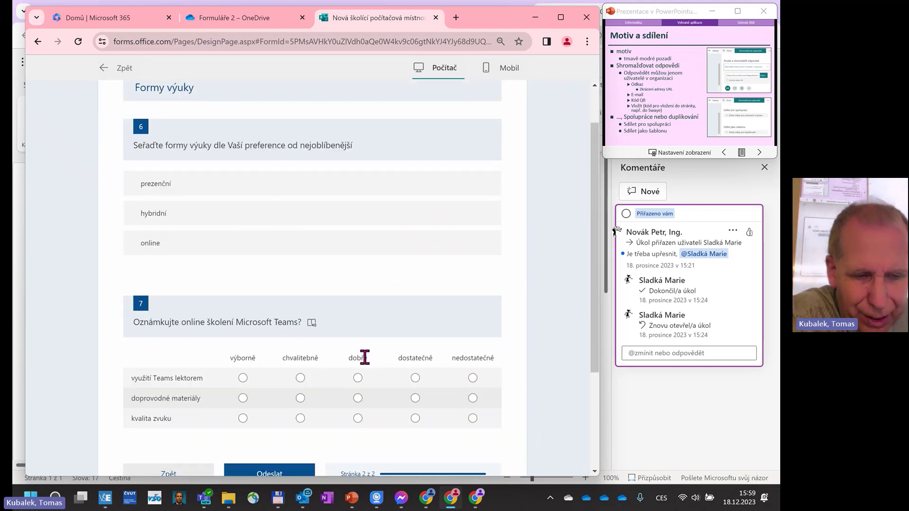
{"action": "scroll", "coordinate": [364, 358], "scroll_direction": "up", "scroll_amount": 1}
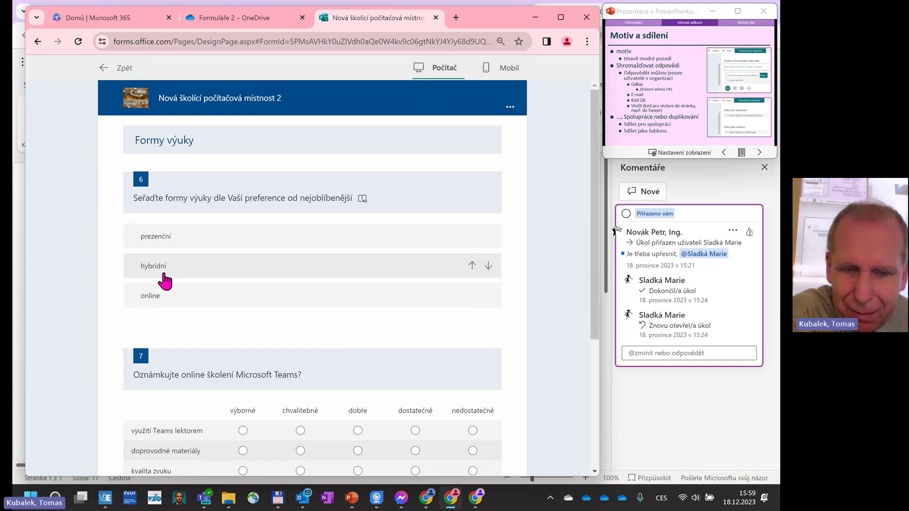
{"action": "left_click_drag", "start_coordinate": [162, 274], "coordinate": [177, 237]}
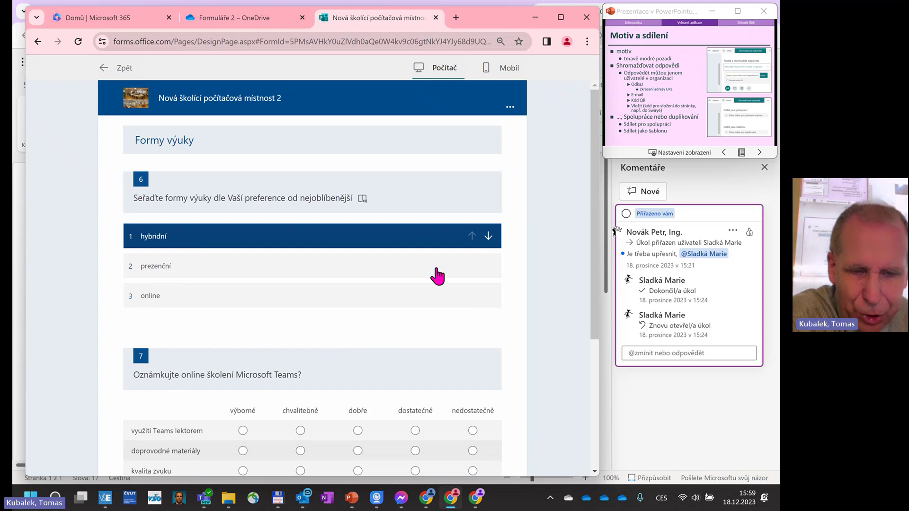
Rate the Teams training rows výborně, chvalitebně and dobře, then submit the response.
{"action": "scroll", "coordinate": [291, 342], "scroll_direction": "down", "scroll_amount": 3}
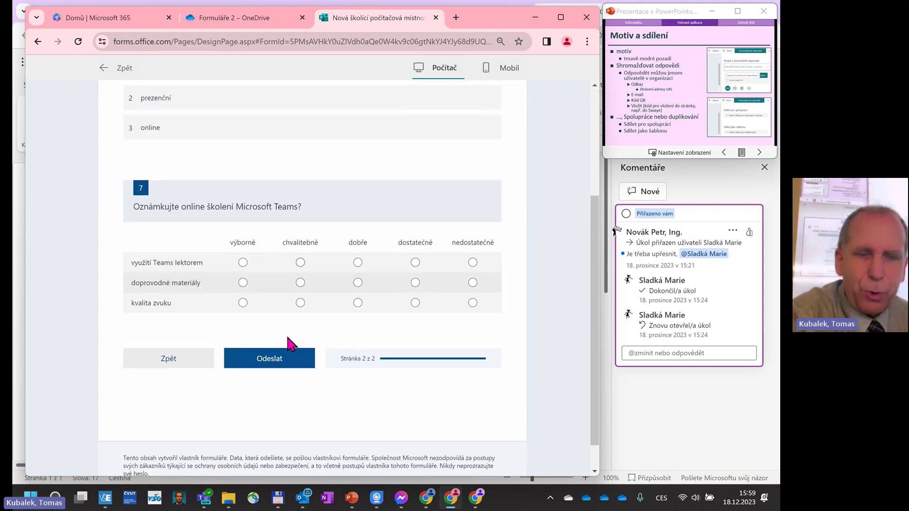
{"action": "left_click", "coordinate": [243, 262]}
{"action": "left_click", "coordinate": [300, 283]}
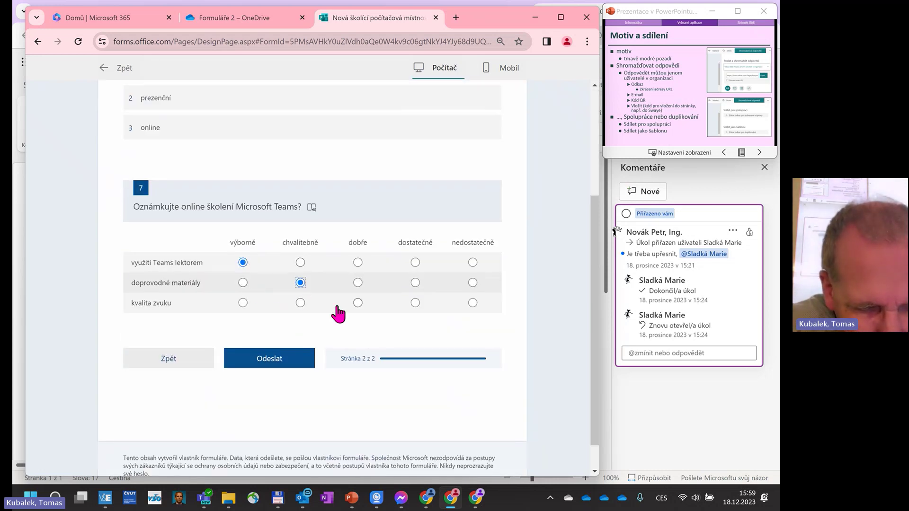
{"action": "left_click", "coordinate": [359, 301]}
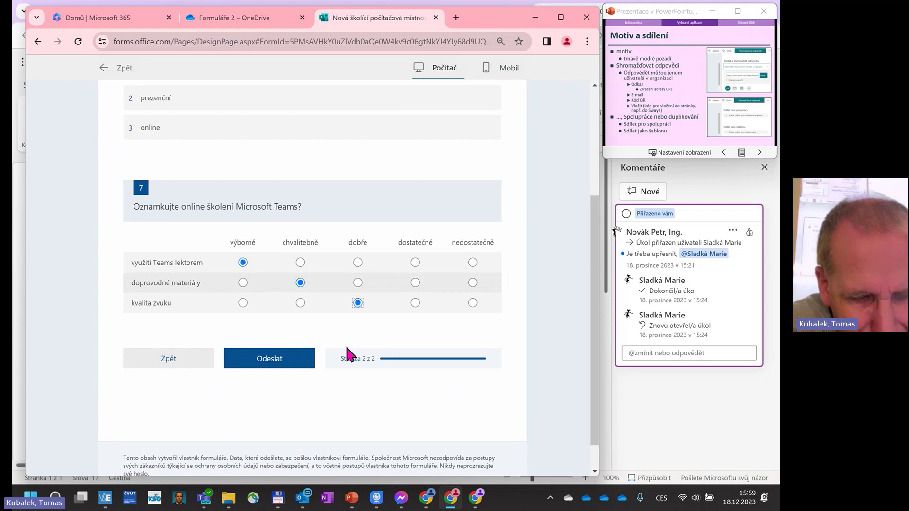
{"action": "left_click", "coordinate": [280, 369]}
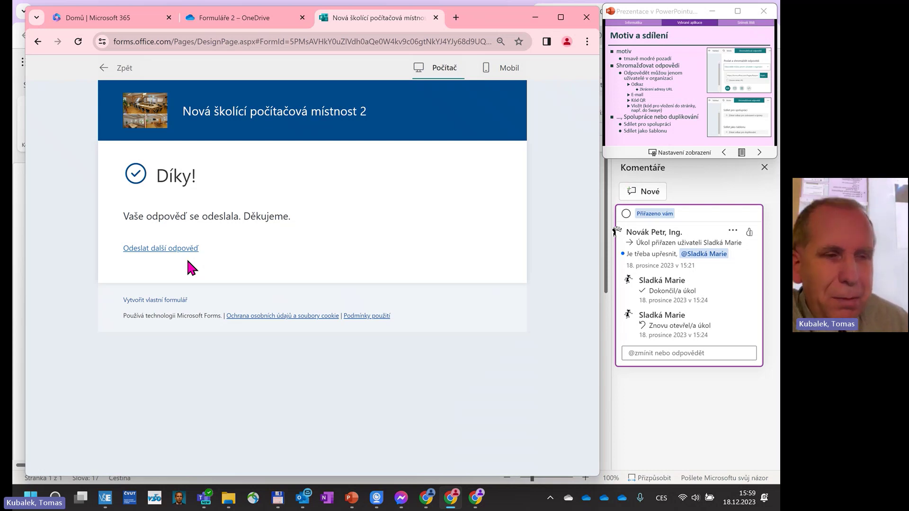
Exit the preview to the editor and start a new question after question 7.
{"action": "left_click", "coordinate": [113, 69]}
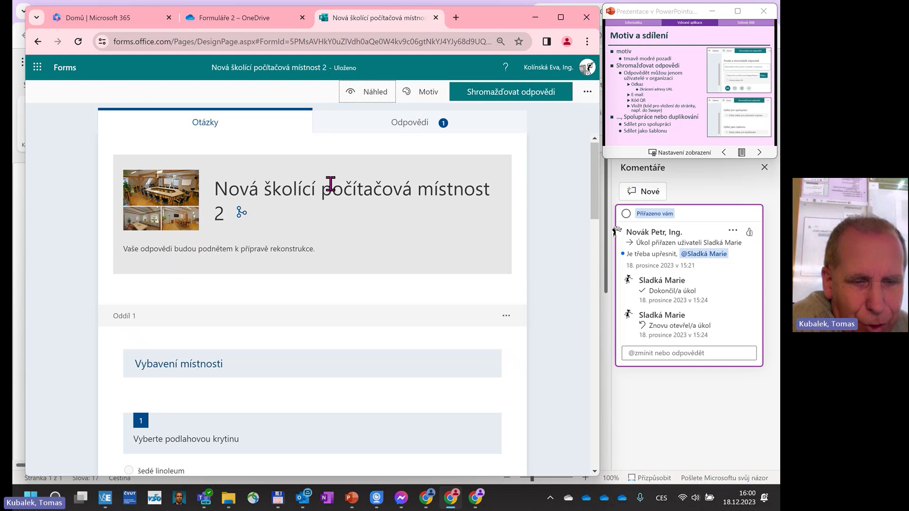
{"action": "scroll", "coordinate": [328, 191], "scroll_direction": "down", "scroll_amount": 10}
{"action": "scroll", "coordinate": [322, 199], "scroll_direction": "down", "scroll_amount": 15}
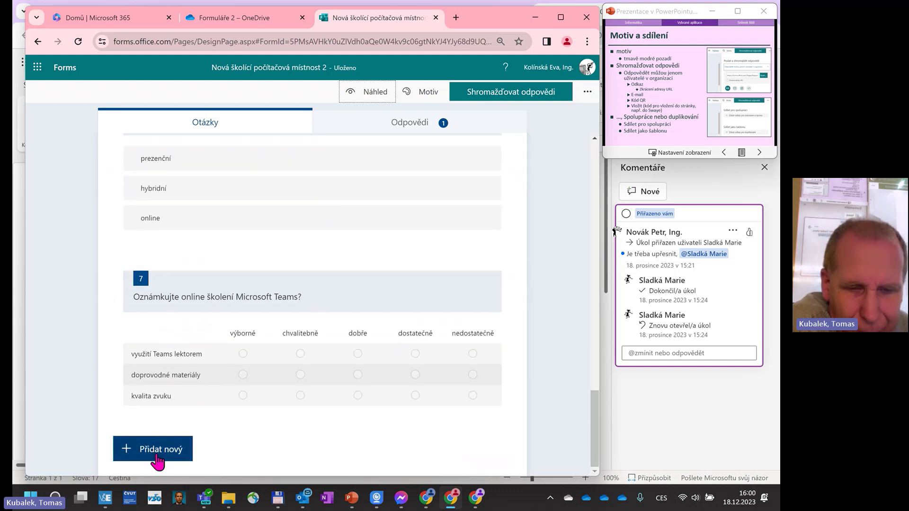
{"action": "left_click", "coordinate": [156, 454]}
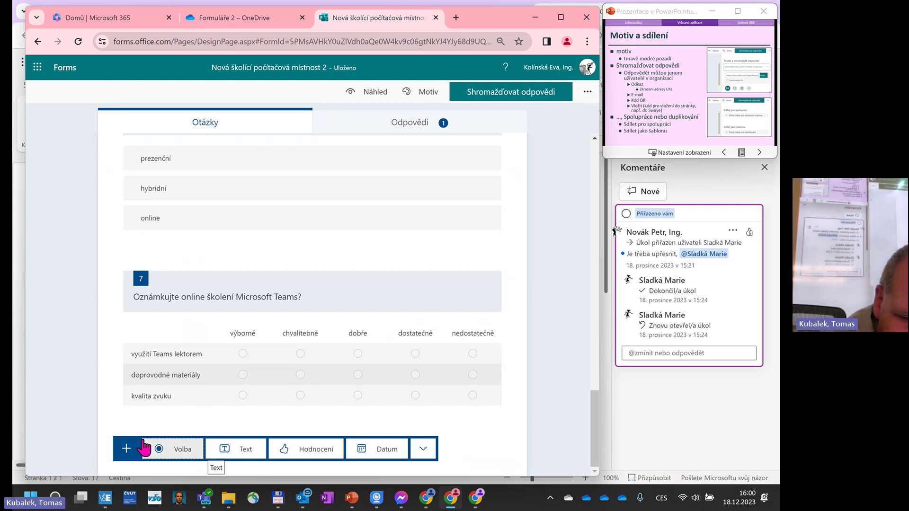
Add a file-upload question 'Vložte dokument s Vašimi připomínkami' with a 10MB file size limit.
{"action": "left_click", "coordinate": [426, 452]}
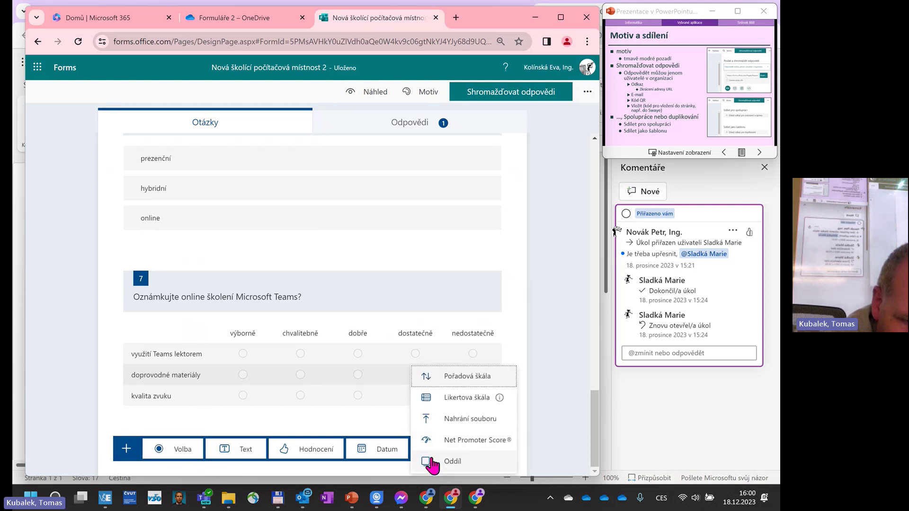
{"action": "left_click", "coordinate": [465, 424]}
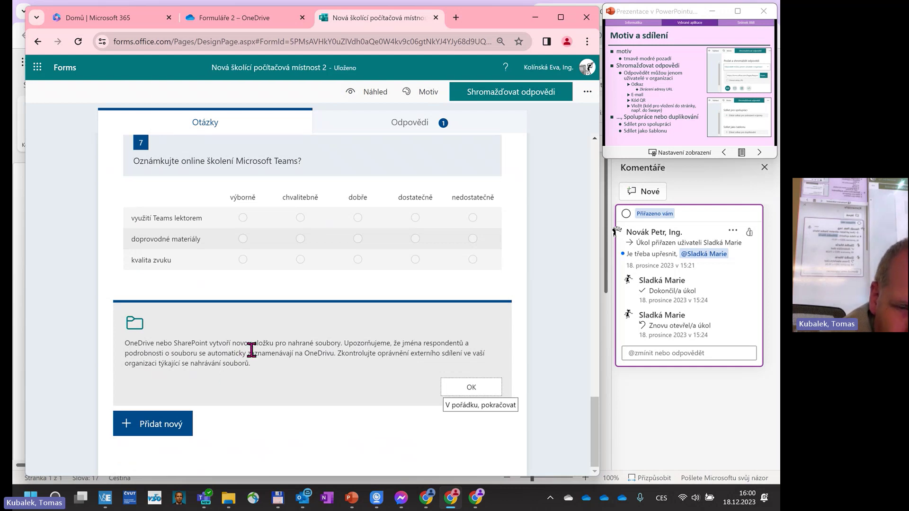
{"action": "left_click", "coordinate": [480, 389]}
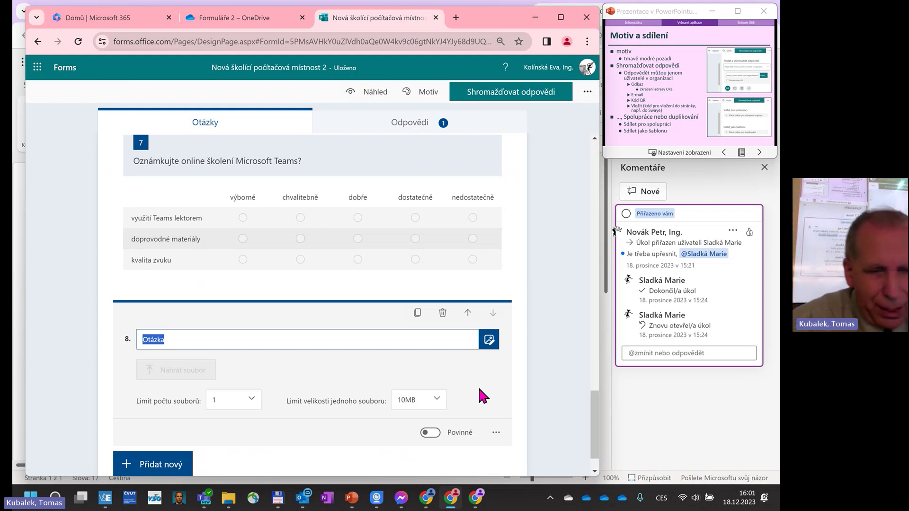
{"action": "type", "text": "Vloži"}
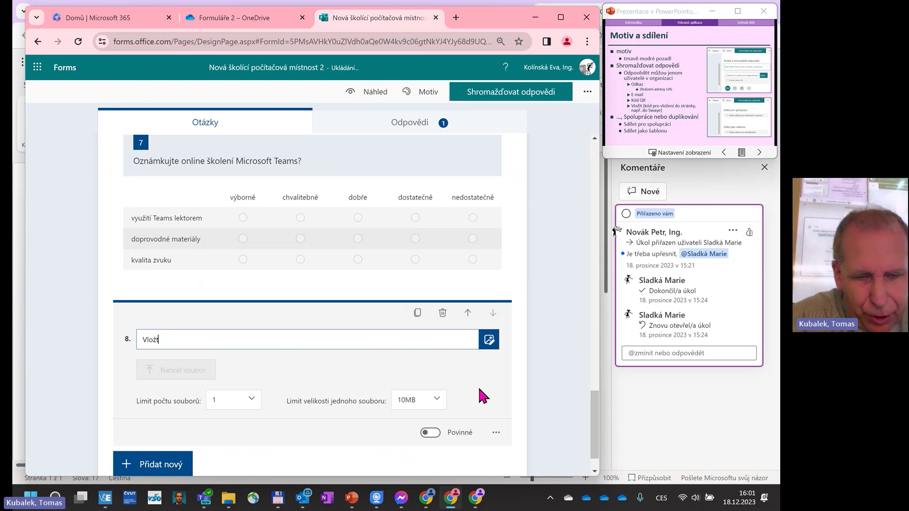
{"action": "type", "text": "e dokumen"}
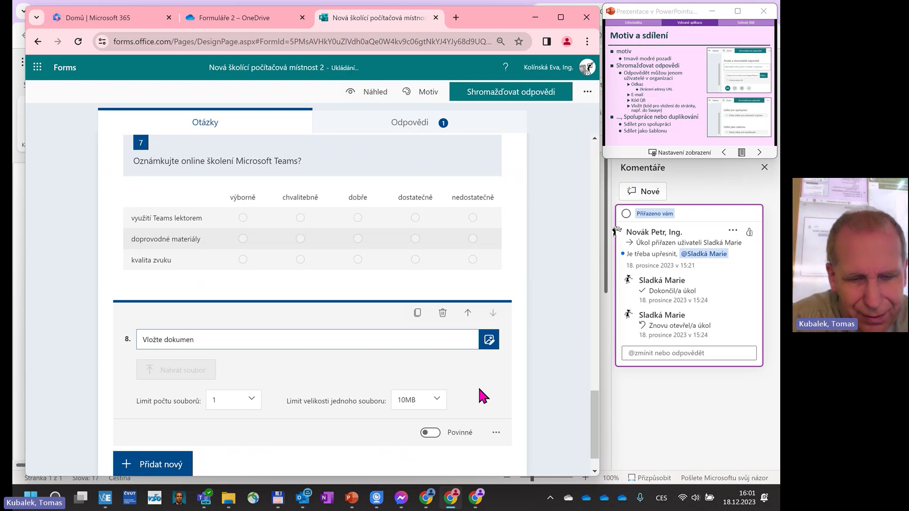
{"action": "type", "text": "t s Va"}
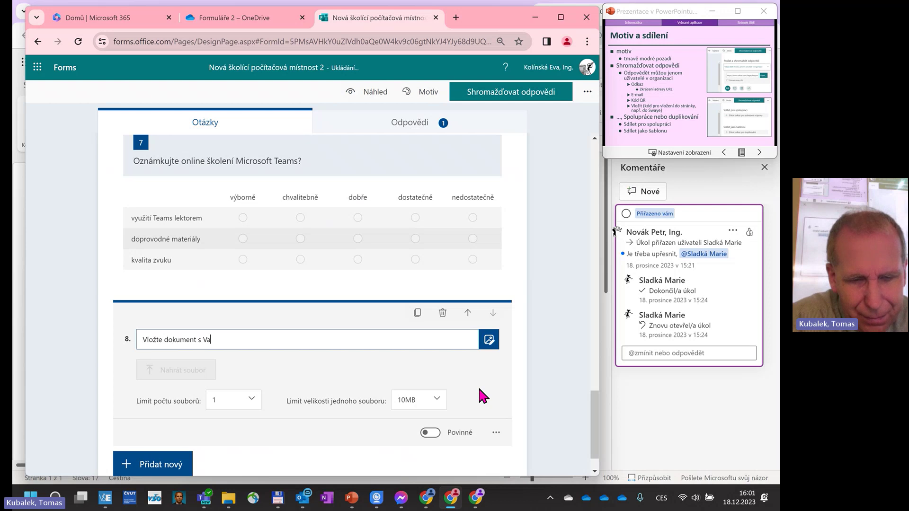
{"action": "type", "text": "šimi p"}
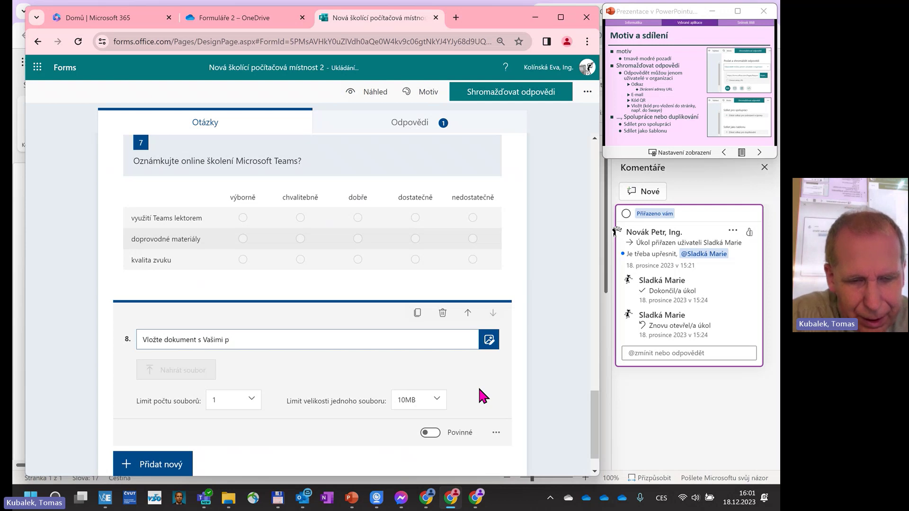
{"action": "type", "text": "řipomín"}
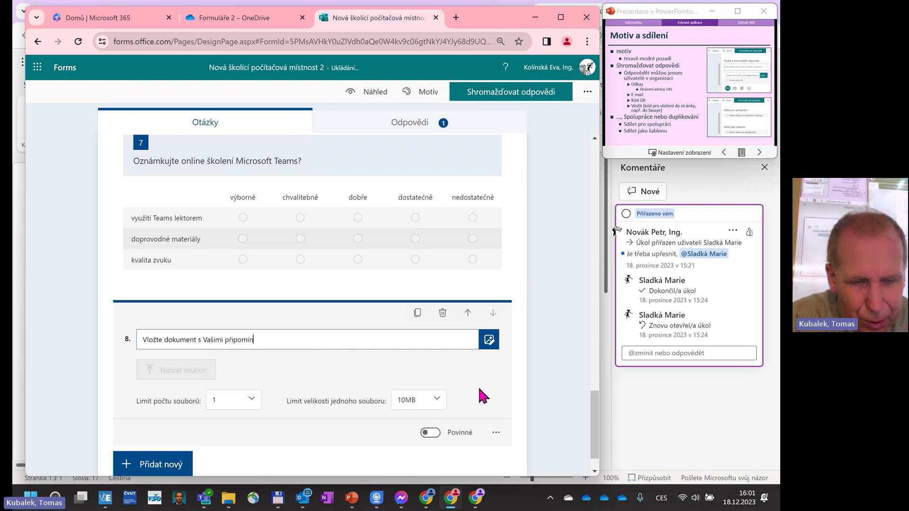
{"action": "type", "text": "kami"}
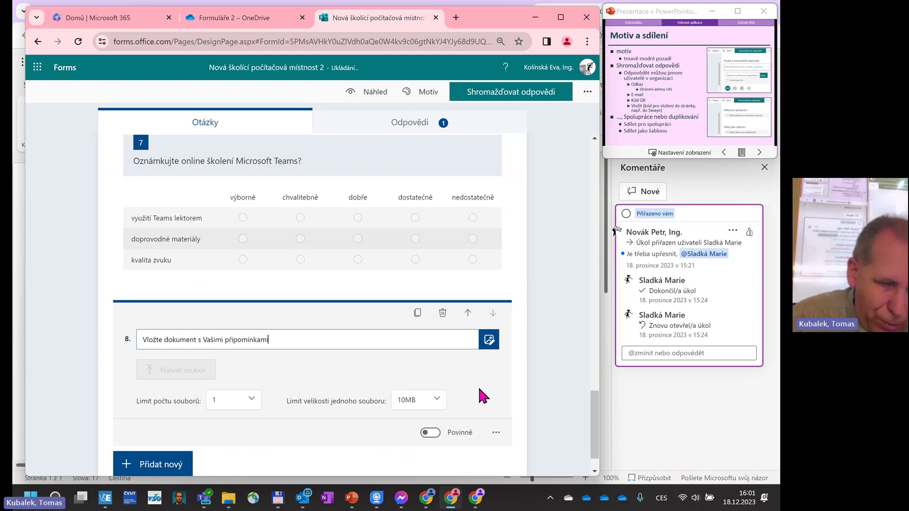
{"action": "left_click", "coordinate": [440, 400]}
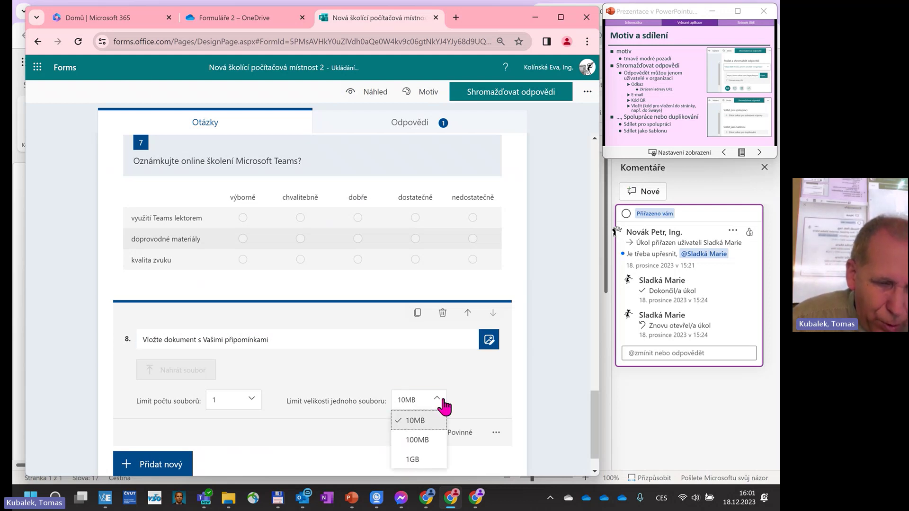
{"action": "left_click", "coordinate": [441, 399]}
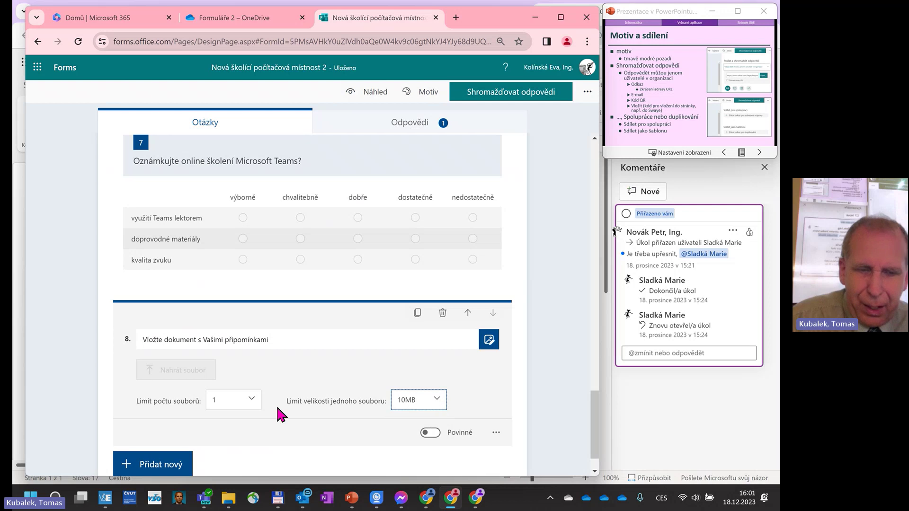
{"action": "scroll", "coordinate": [370, 412], "scroll_direction": "down", "scroll_amount": 1}
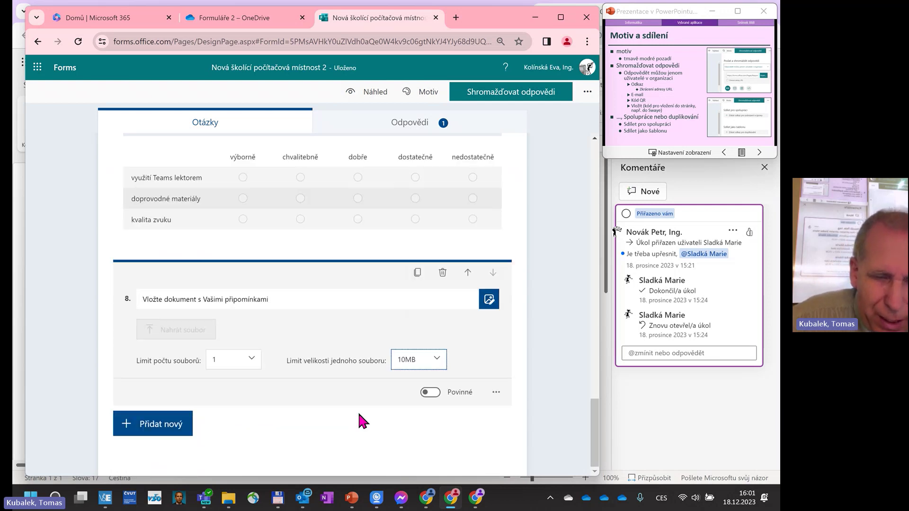
{"action": "left_click", "coordinate": [179, 434]}
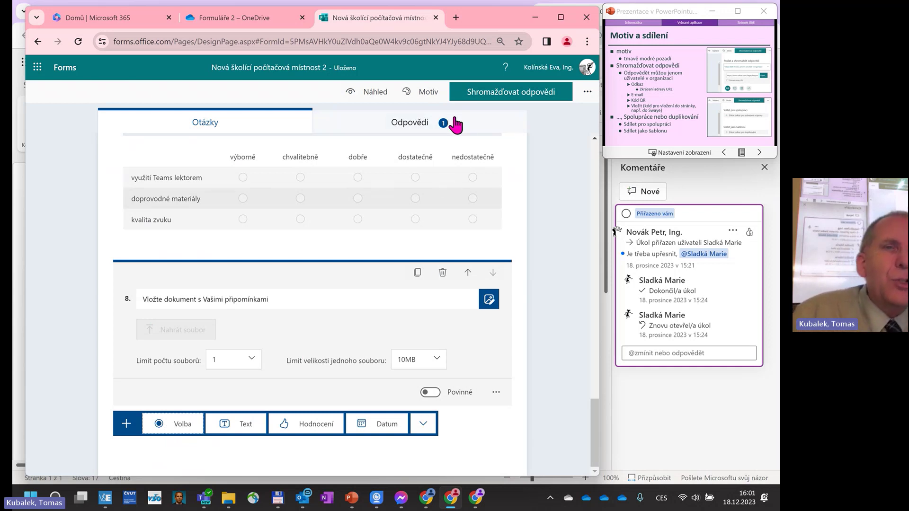
In preview, answer page one: šedé linoleum, seven stars, capacity 10, and růže.
{"action": "left_click", "coordinate": [382, 95]}
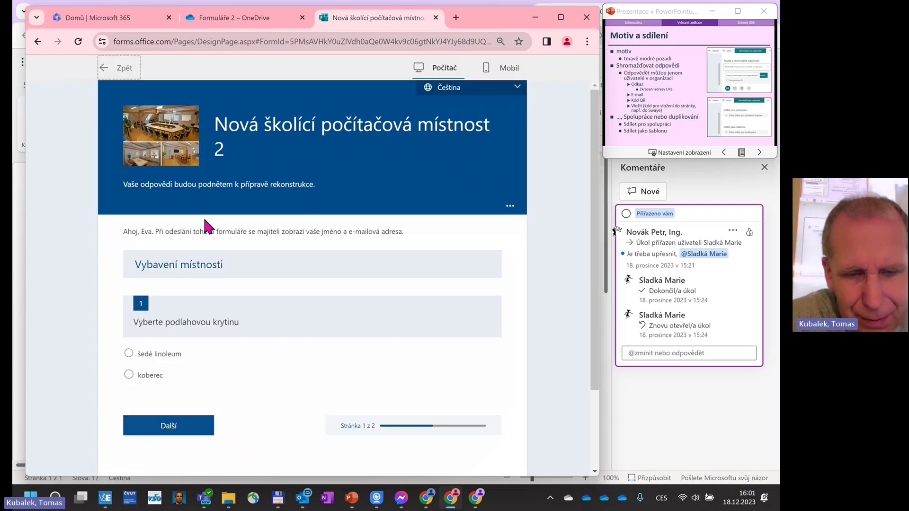
{"action": "scroll", "coordinate": [264, 223], "scroll_direction": "down", "scroll_amount": 2}
{"action": "left_click", "coordinate": [128, 251]}
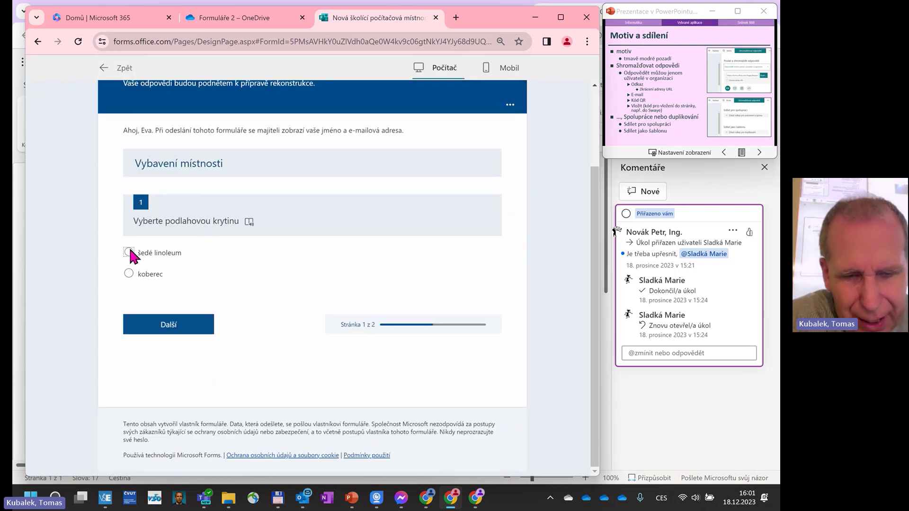
{"action": "scroll", "coordinate": [249, 251], "scroll_direction": "down", "scroll_amount": 2}
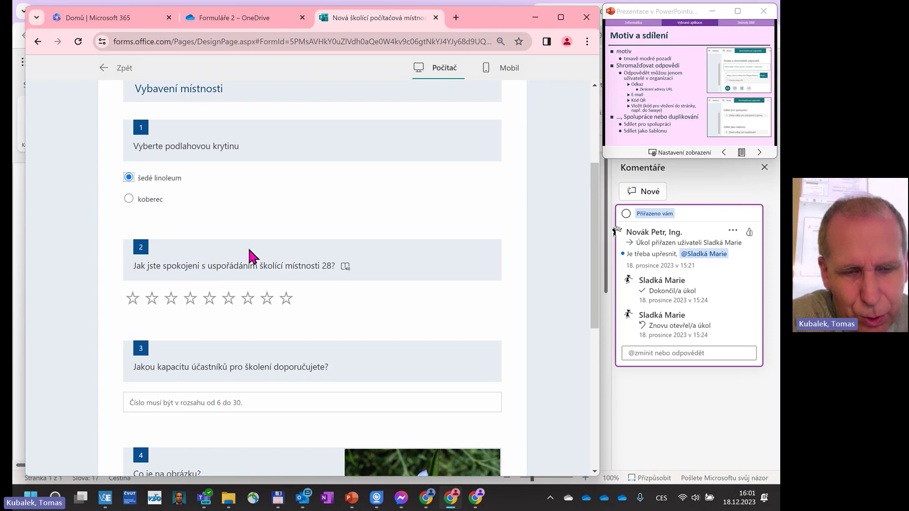
{"action": "left_click", "coordinate": [247, 306]}
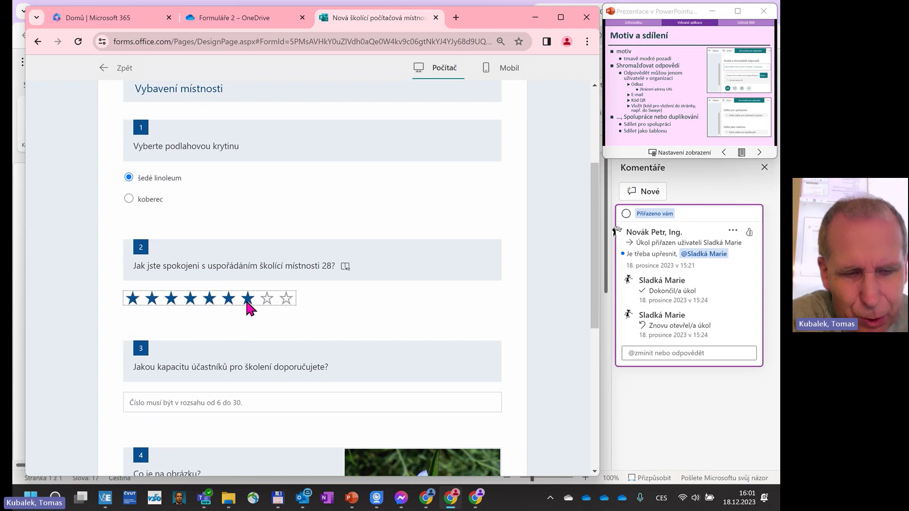
{"action": "scroll", "coordinate": [351, 296], "scroll_direction": "down", "scroll_amount": 2}
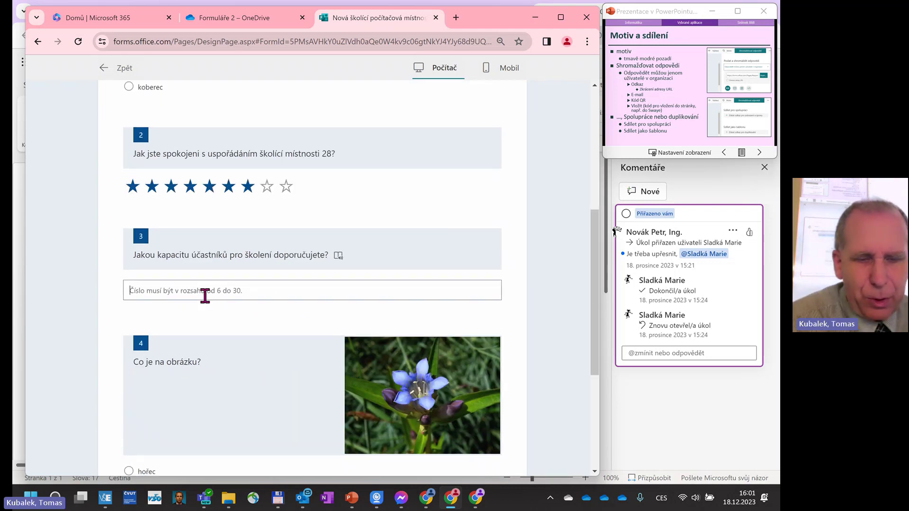
{"action": "type", "text": "10"}
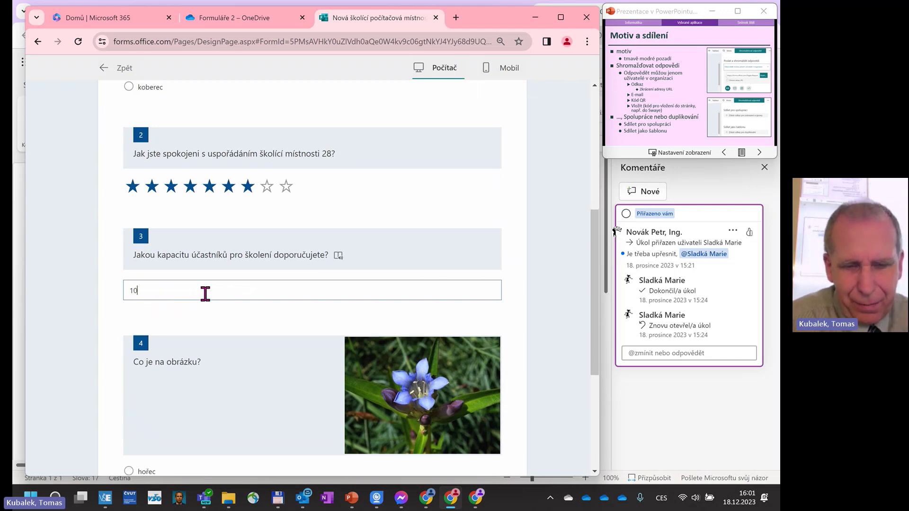
{"action": "scroll", "coordinate": [205, 293], "scroll_direction": "down", "scroll_amount": 2}
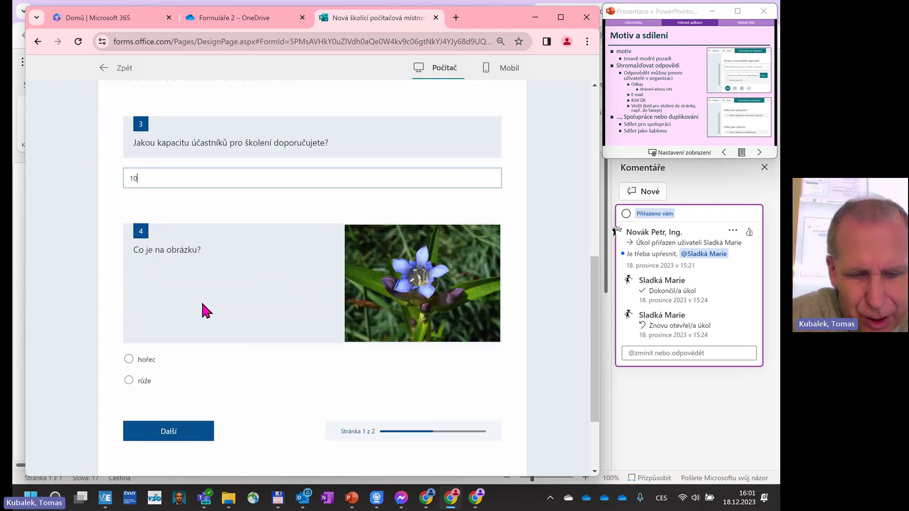
{"action": "left_click", "coordinate": [130, 380]}
On page two, rank online first and grade the Teams rows dobře, chvalitebně, výborně.
{"action": "left_click", "coordinate": [171, 431]}
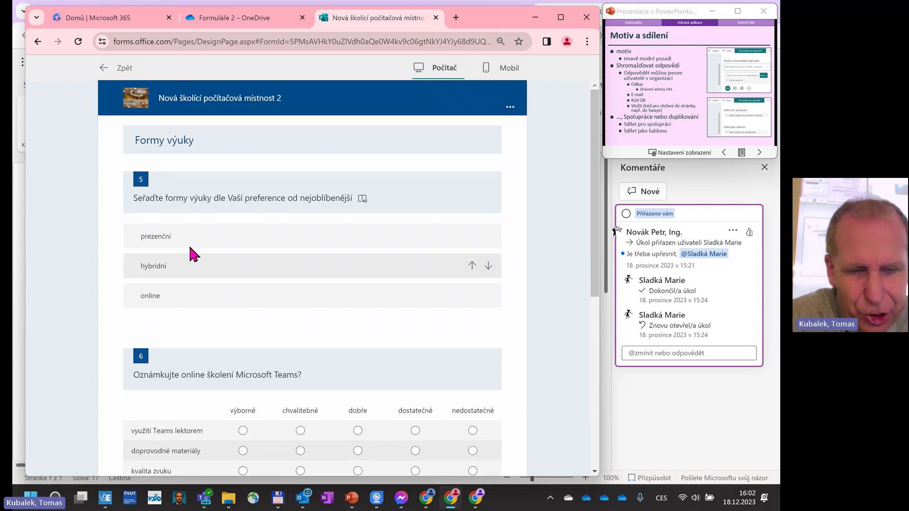
{"action": "left_click_drag", "start_coordinate": [191, 294], "coordinate": [187, 223]}
{"action": "scroll", "coordinate": [194, 348], "scroll_direction": "down", "scroll_amount": 3}
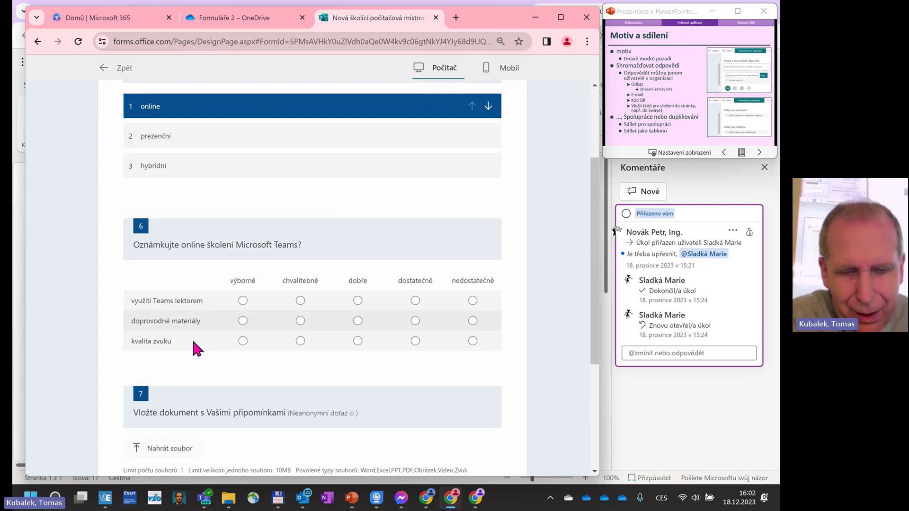
{"action": "left_click", "coordinate": [357, 300]}
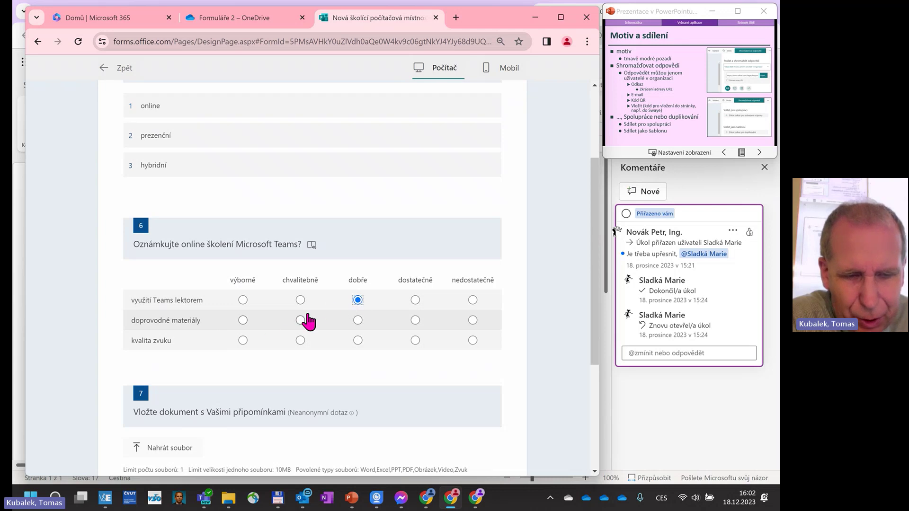
{"action": "left_click", "coordinate": [301, 320]}
{"action": "left_click", "coordinate": [243, 340]}
{"action": "scroll", "coordinate": [302, 362], "scroll_direction": "down", "scroll_amount": 2}
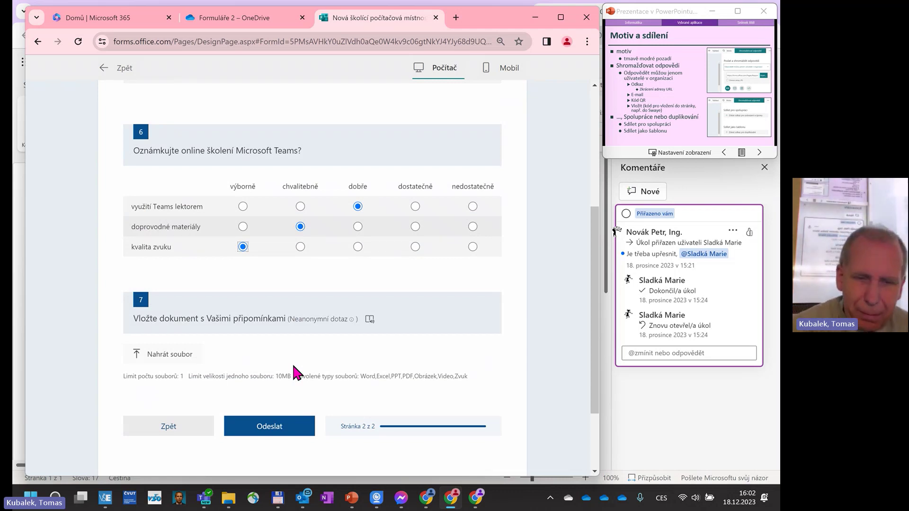
Upload Encian-BI.xlsx to question 7, submit the test response and go back to the form editor.
{"action": "left_click", "coordinate": [176, 355]}
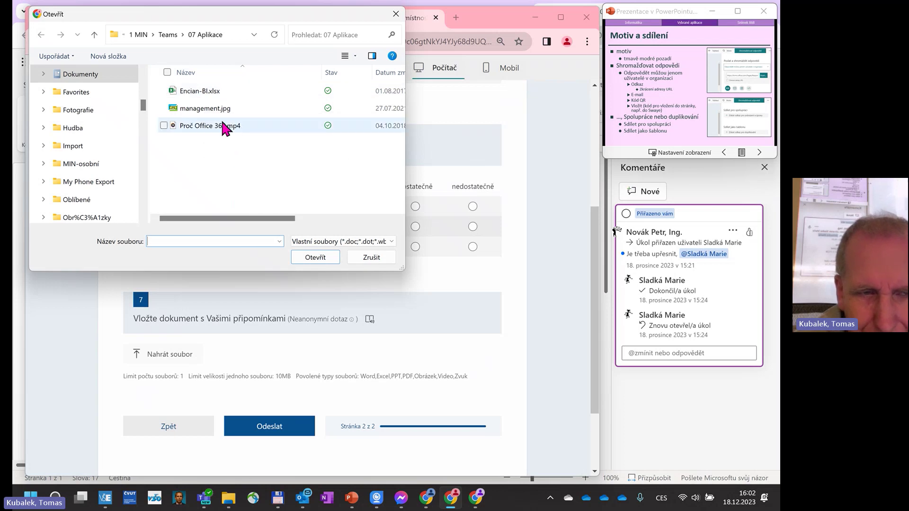
{"action": "left_click_drag", "start_coordinate": [262, 219], "coordinate": [213, 219]}
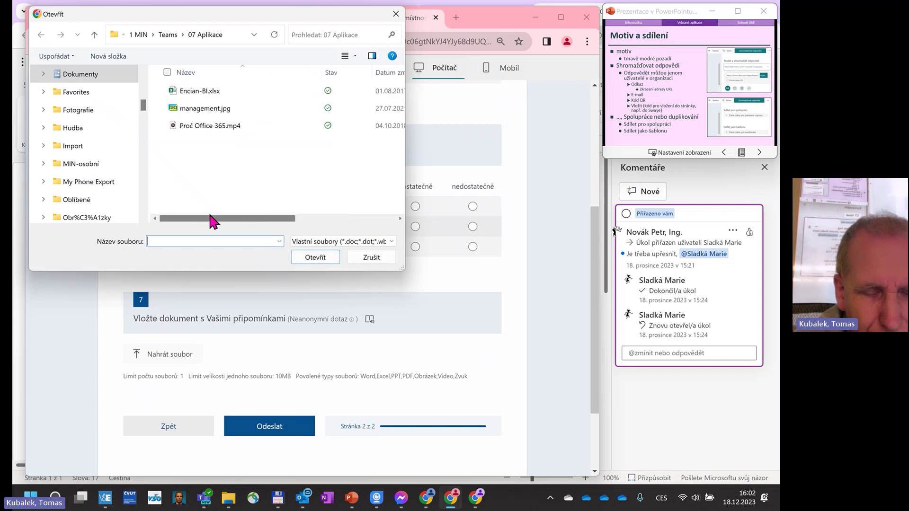
{"action": "left_click", "coordinate": [213, 95]}
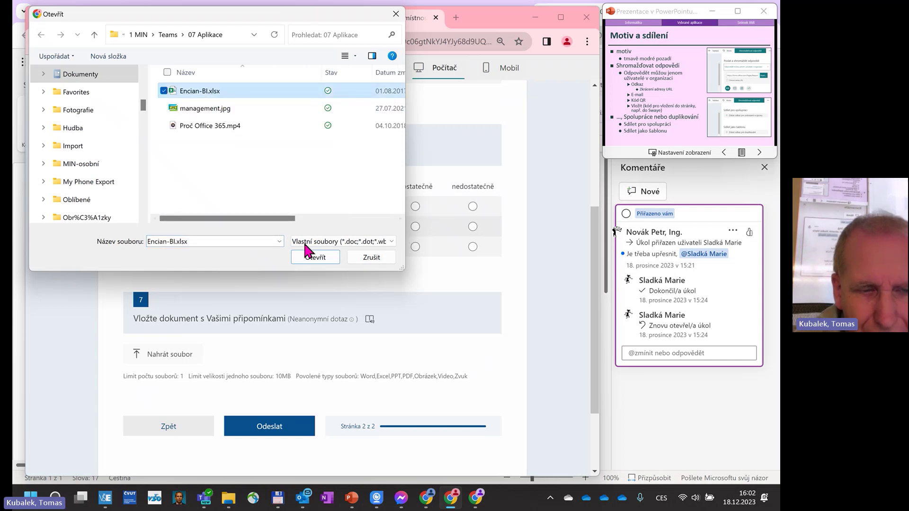
{"action": "left_click", "coordinate": [315, 258]}
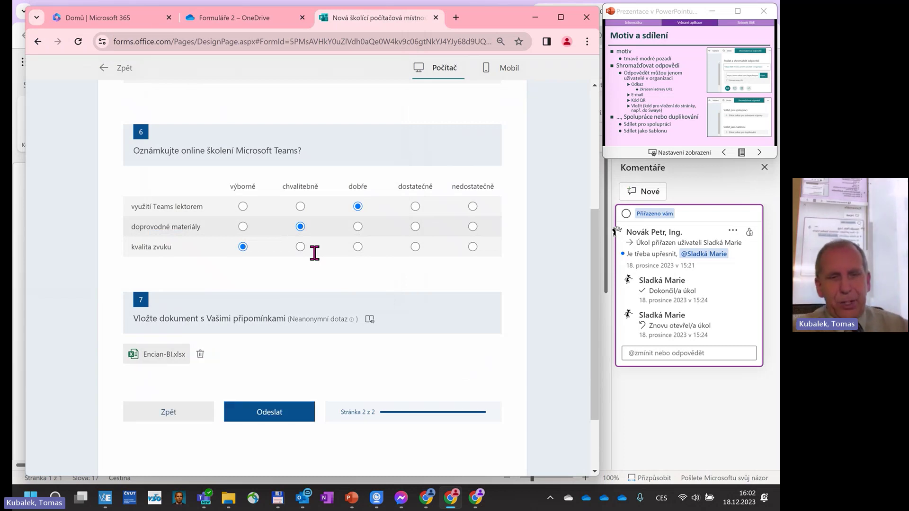
{"action": "left_click", "coordinate": [276, 414]}
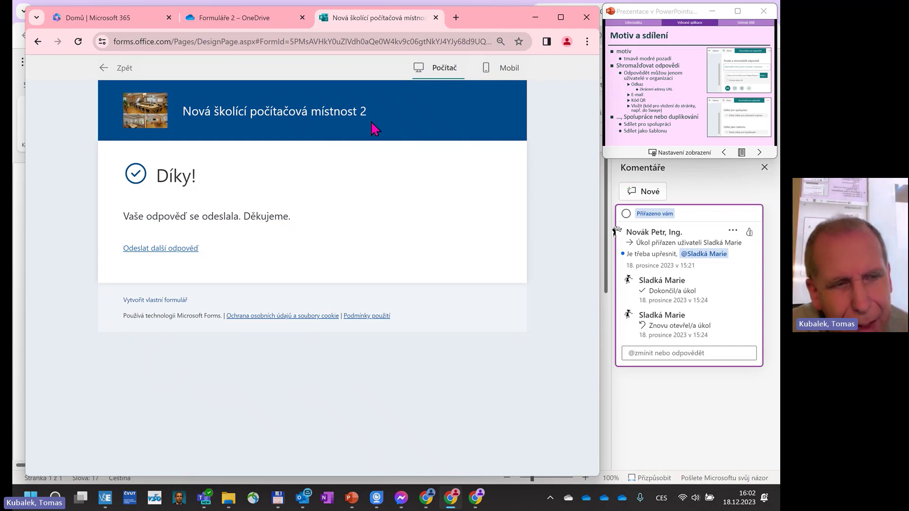
{"action": "left_click", "coordinate": [121, 68]}
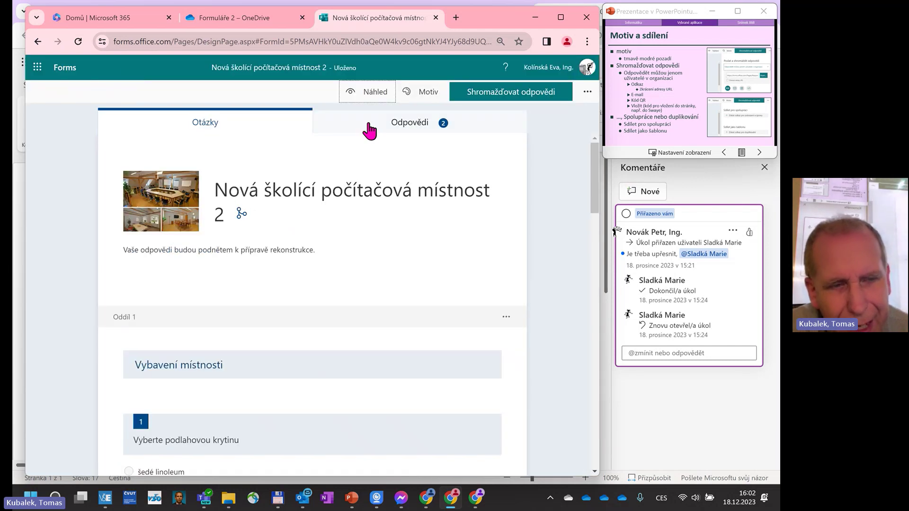
Open the Odpovědi summary, dismiss the Excel tip and scroll through the charts to question 8.
{"action": "left_click", "coordinate": [405, 134]}
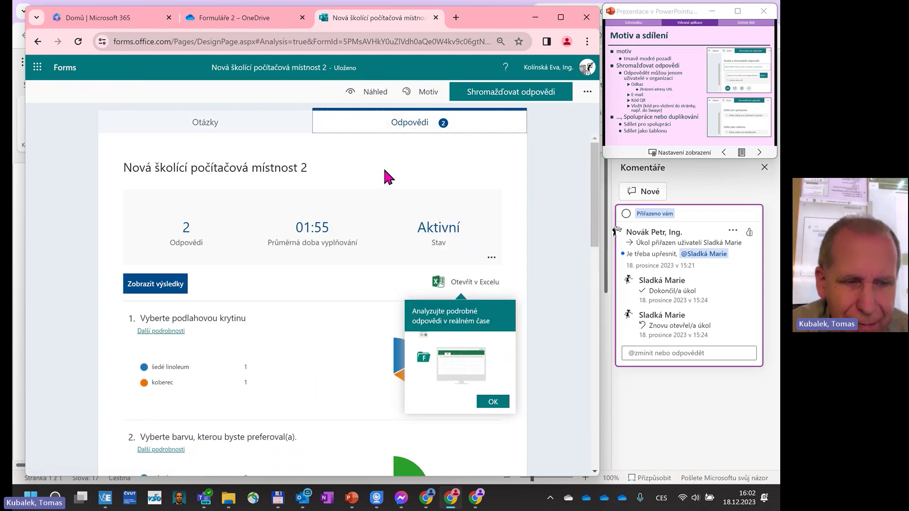
{"action": "left_click", "coordinate": [492, 403]}
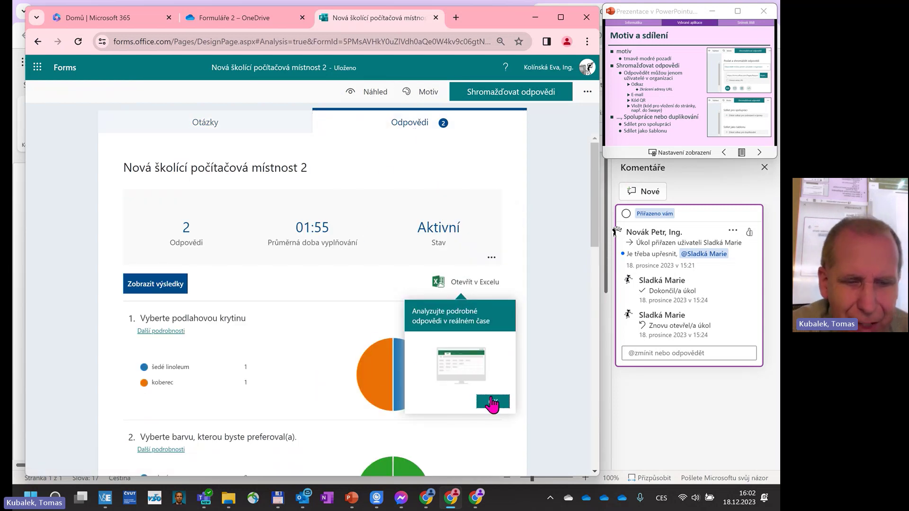
{"action": "scroll", "coordinate": [280, 274], "scroll_direction": "down", "scroll_amount": 2}
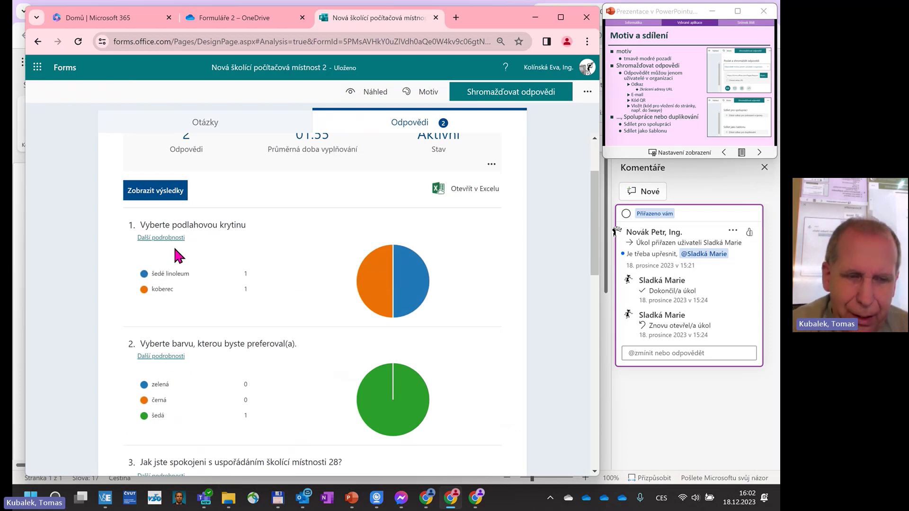
{"action": "scroll", "coordinate": [370, 284], "scroll_direction": "down", "scroll_amount": 1}
{"action": "scroll", "coordinate": [393, 273], "scroll_direction": "down", "scroll_amount": 2}
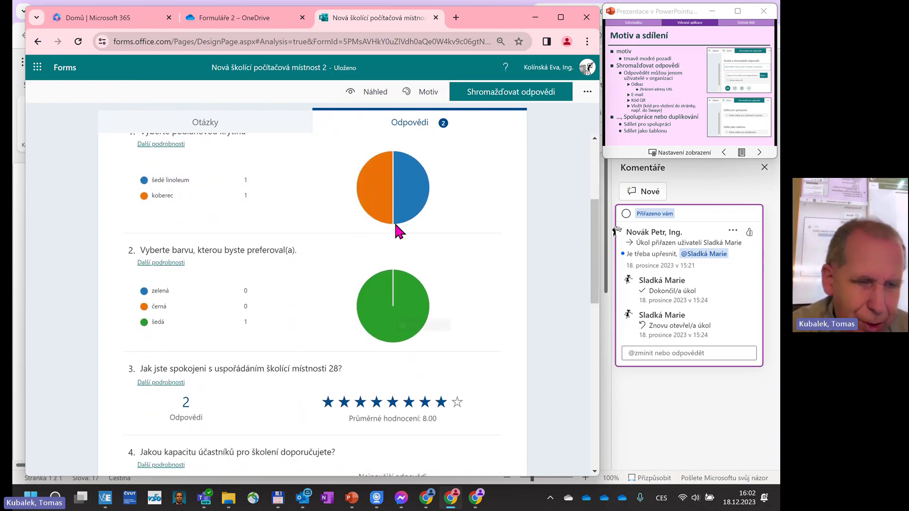
{"action": "scroll", "coordinate": [393, 285], "scroll_direction": "down", "scroll_amount": 2}
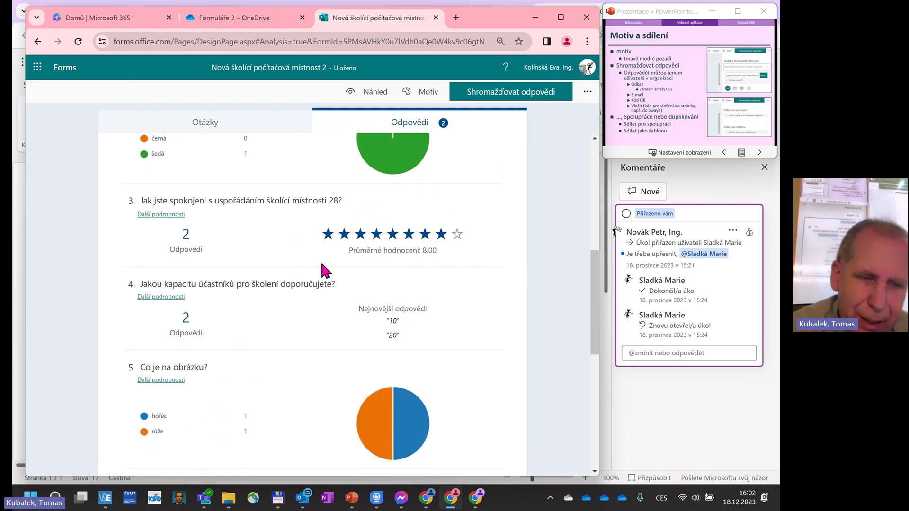
{"action": "scroll", "coordinate": [433, 254], "scroll_direction": "down", "scroll_amount": 1}
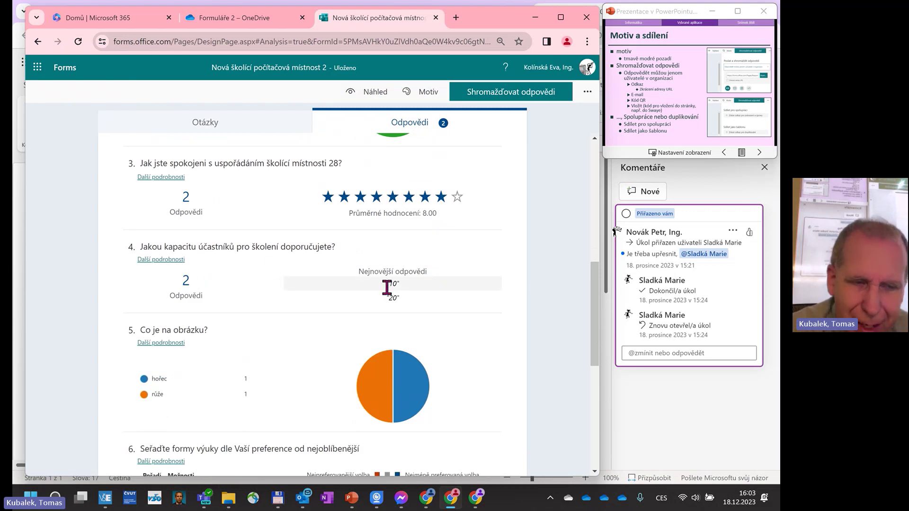
{"action": "scroll", "coordinate": [393, 313], "scroll_direction": "down", "scroll_amount": 2}
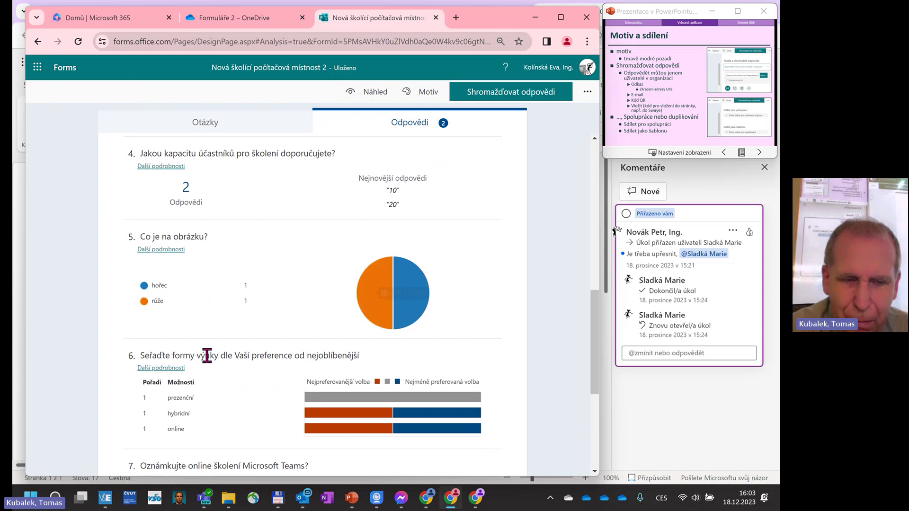
{"action": "scroll", "coordinate": [249, 320], "scroll_direction": "down", "scroll_amount": 2}
{"action": "scroll", "coordinate": [251, 321], "scroll_direction": "down", "scroll_amount": 1}
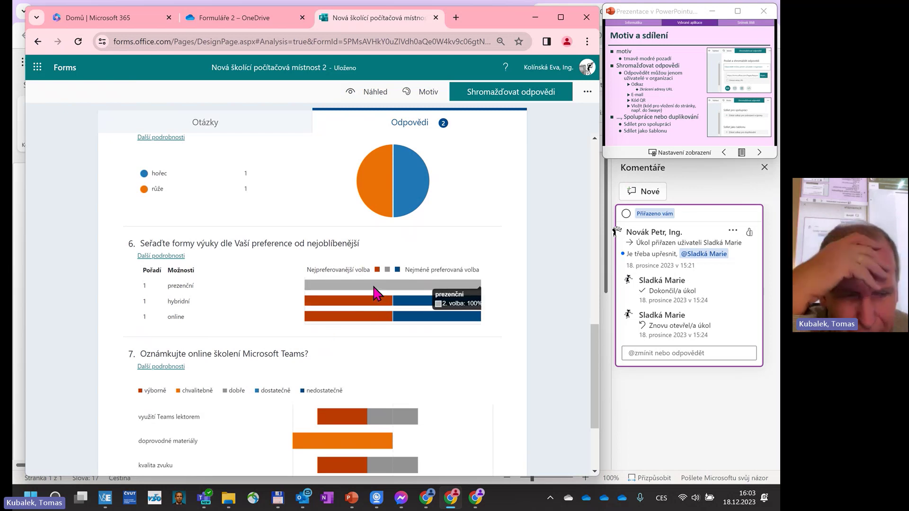
{"action": "scroll", "coordinate": [374, 293], "scroll_direction": "down", "scroll_amount": 3}
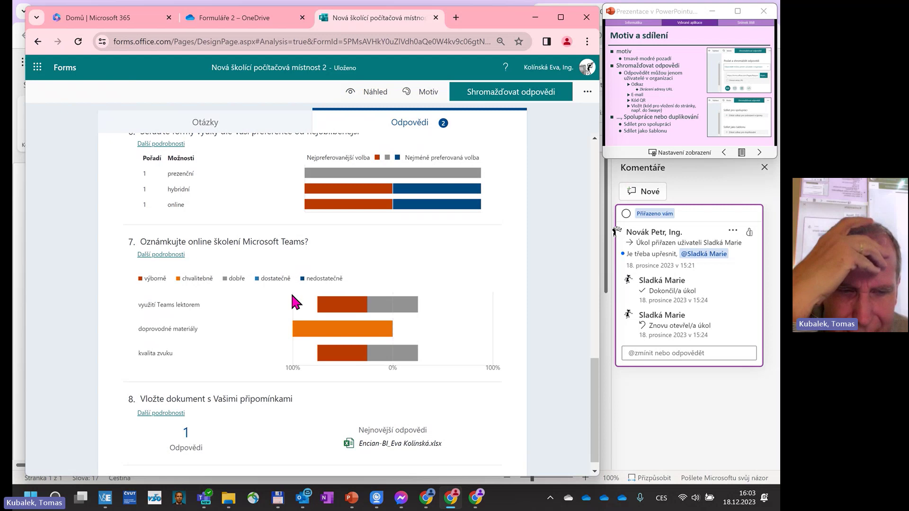
{"action": "mouse_move", "coordinate": [210, 305]}
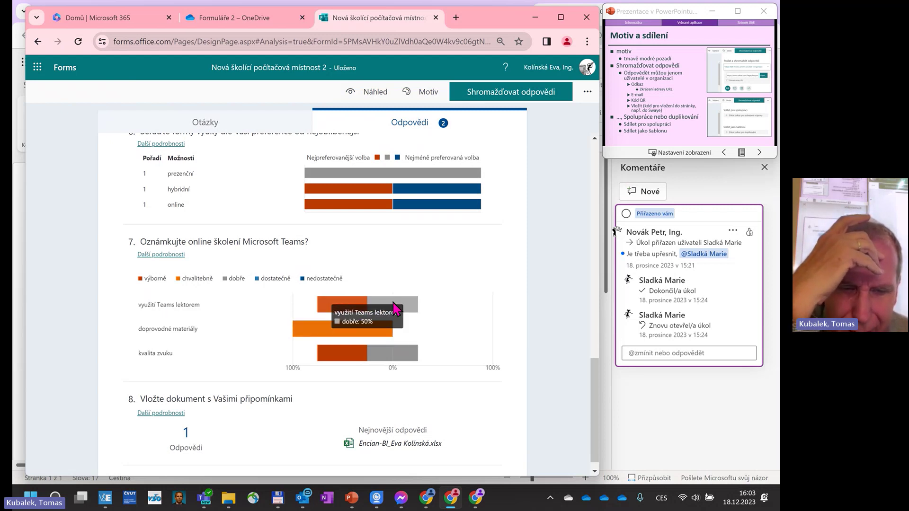
{"action": "scroll", "coordinate": [326, 319], "scroll_direction": "down", "scroll_amount": 1}
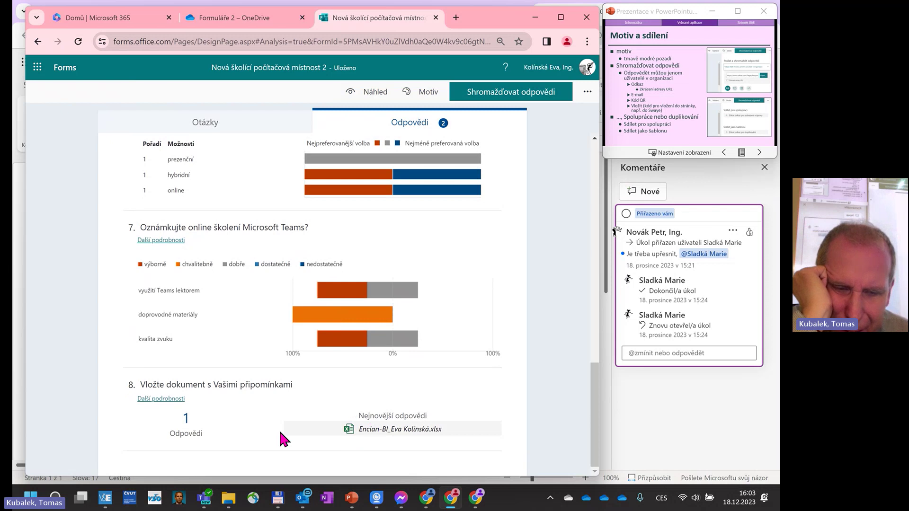
Open the uploaded Encian-BI.xlsx from question 8's details, then close it again.
{"action": "left_click", "coordinate": [174, 400]}
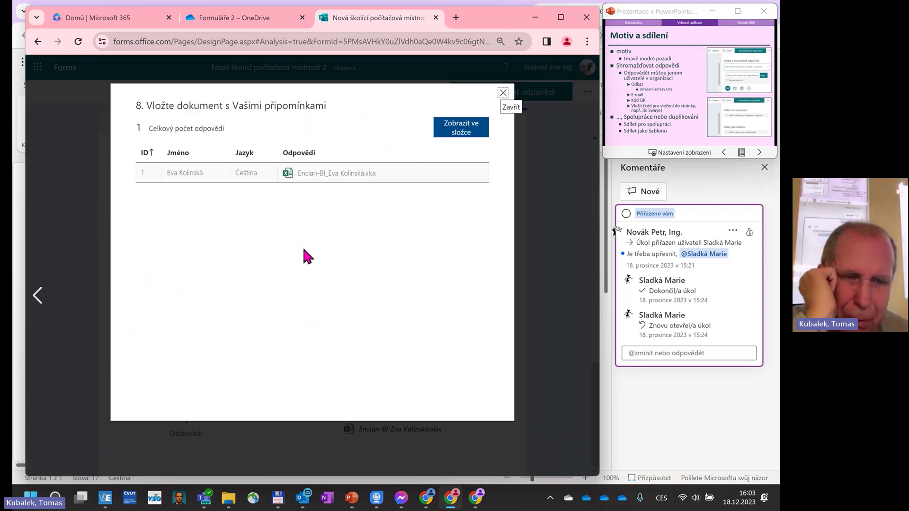
{"action": "left_click", "coordinate": [328, 180]}
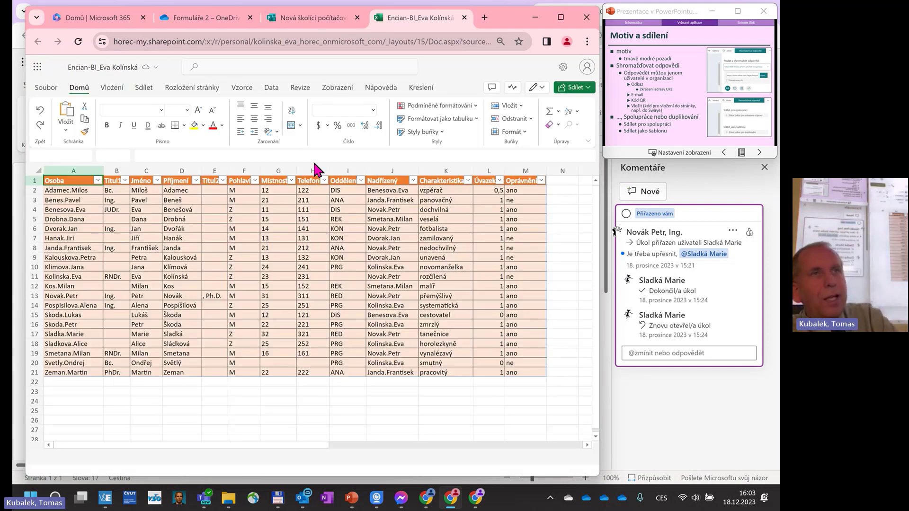
{"action": "left_click", "coordinate": [464, 17]}
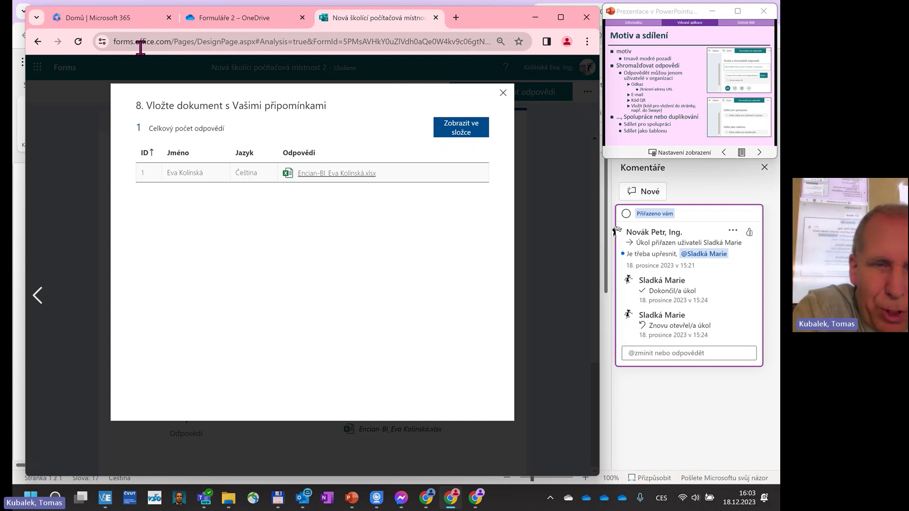
Launch OneDrive in a new tab from the Microsoft 365 home app launcher.
{"action": "left_click", "coordinate": [127, 16]}
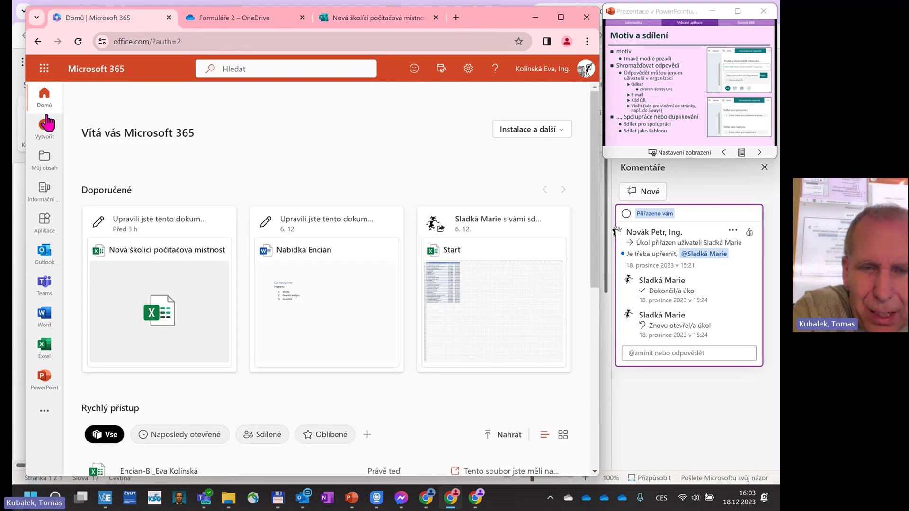
{"action": "left_click", "coordinate": [43, 71]}
{"action": "left_click", "coordinate": [138, 135]}
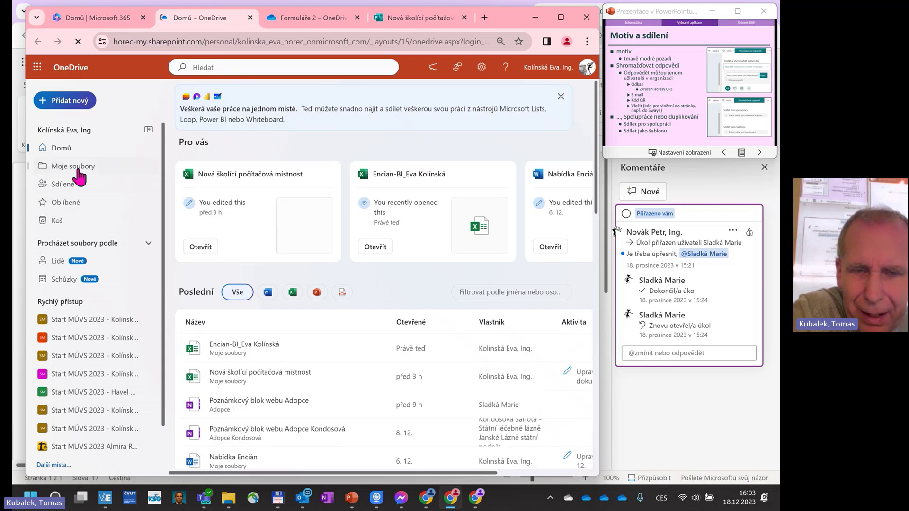
Browse My files through Aplikace > Microsoft Forms > Nová školící počítačová místnost 2 > Otázka, checking Data first.
{"action": "left_click", "coordinate": [77, 167]}
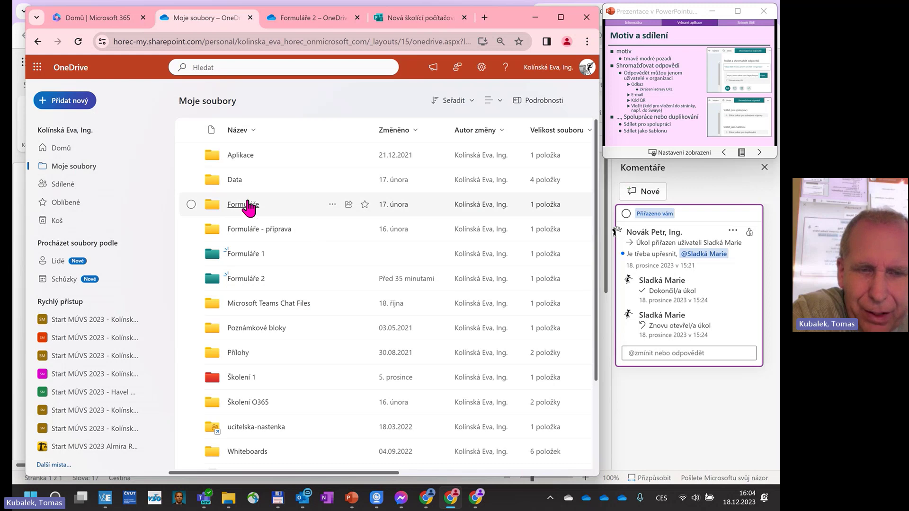
{"action": "left_click", "coordinate": [241, 180]}
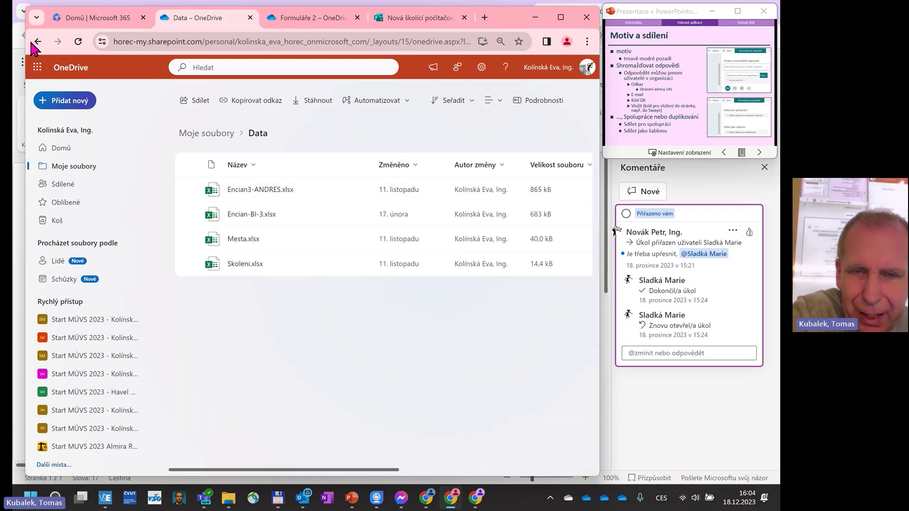
{"action": "left_click", "coordinate": [37, 42]}
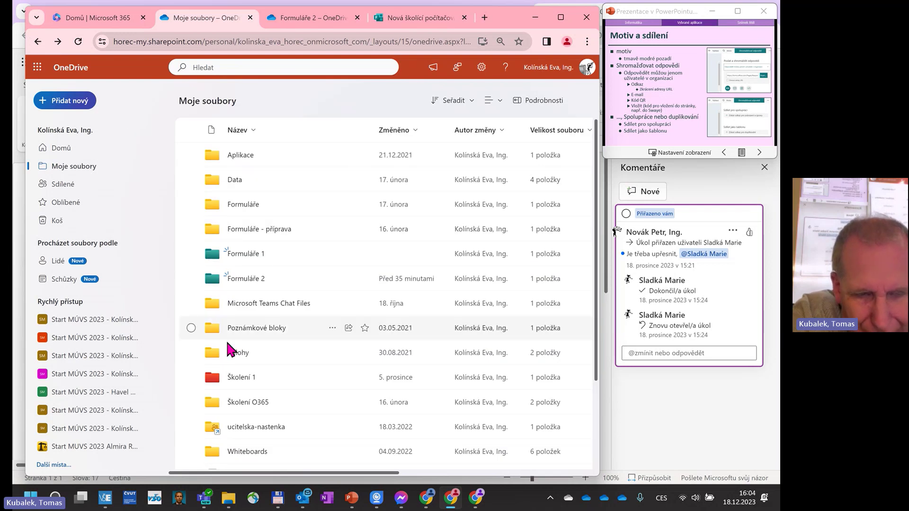
{"action": "left_click", "coordinate": [246, 155]}
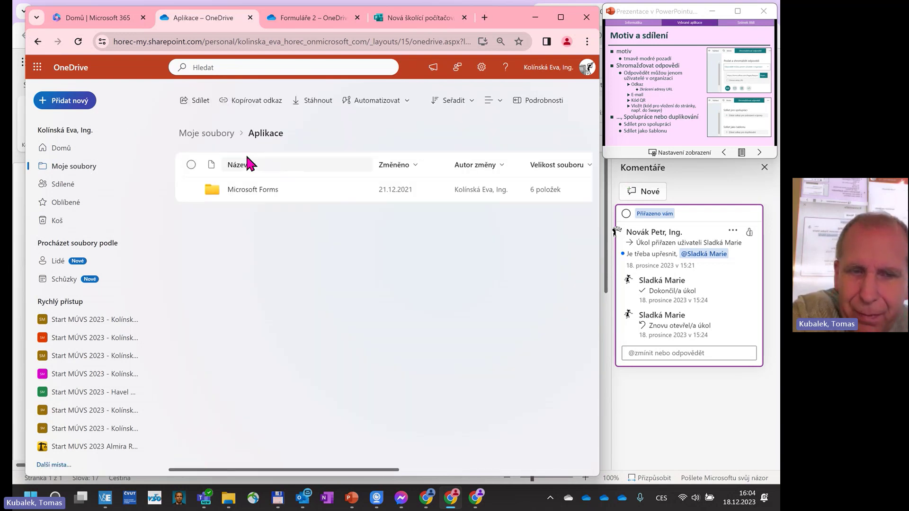
{"action": "left_click", "coordinate": [252, 190]}
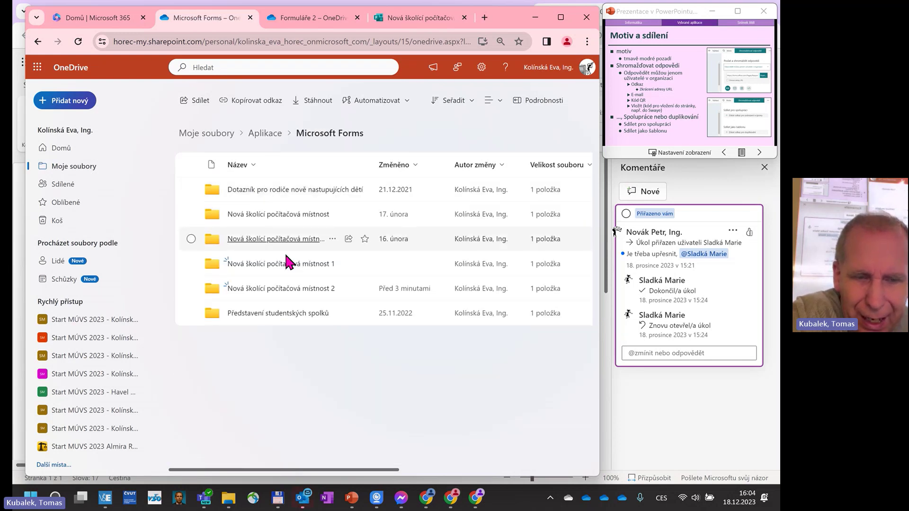
{"action": "left_click", "coordinate": [284, 289]}
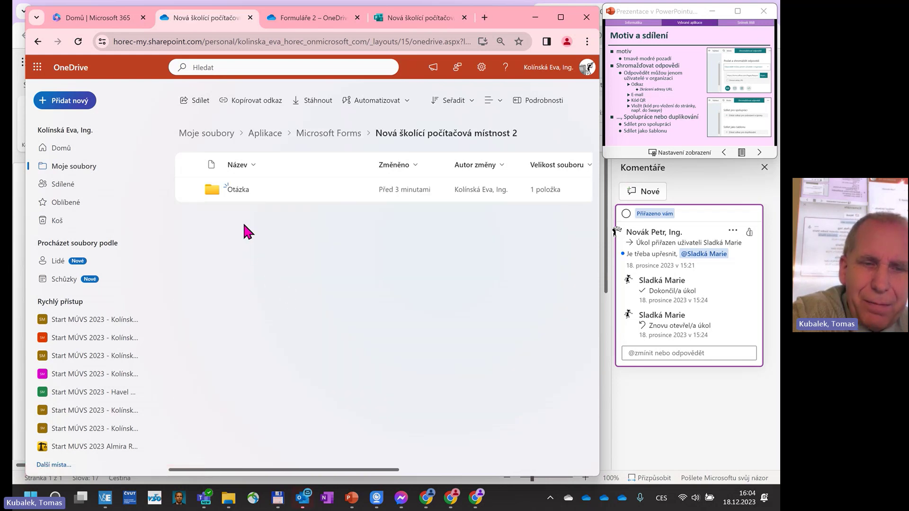
{"action": "left_click", "coordinate": [234, 189]}
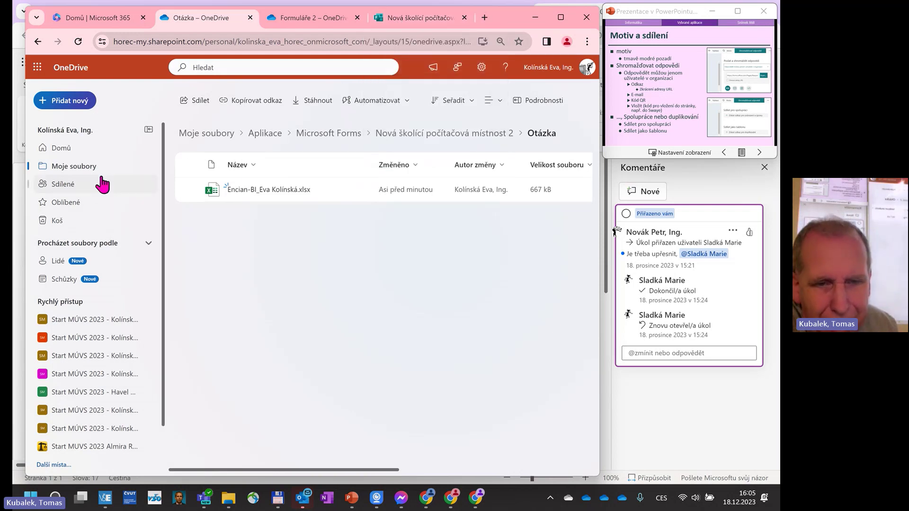
Open Nová školící počítačová místnost 2.xlsx from the Formuláře 2 folder in Excel.
{"action": "left_click", "coordinate": [84, 167]}
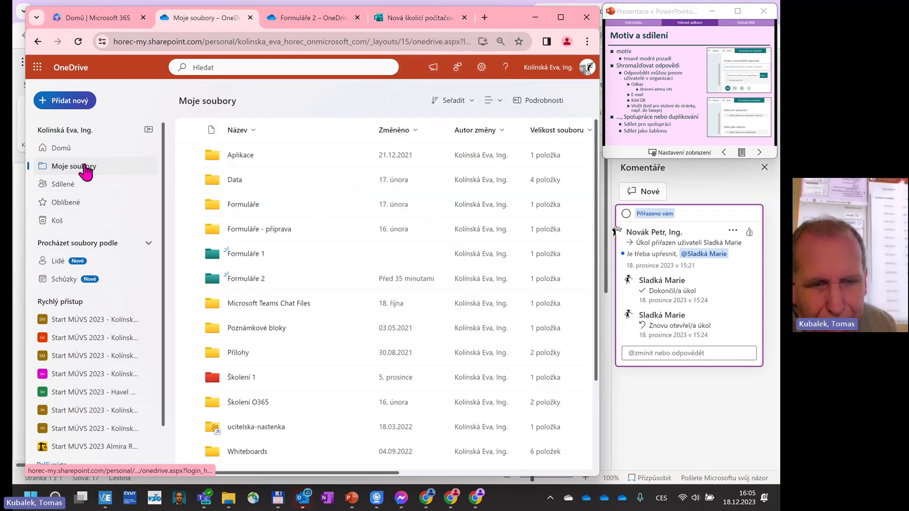
{"action": "left_click", "coordinate": [251, 279]}
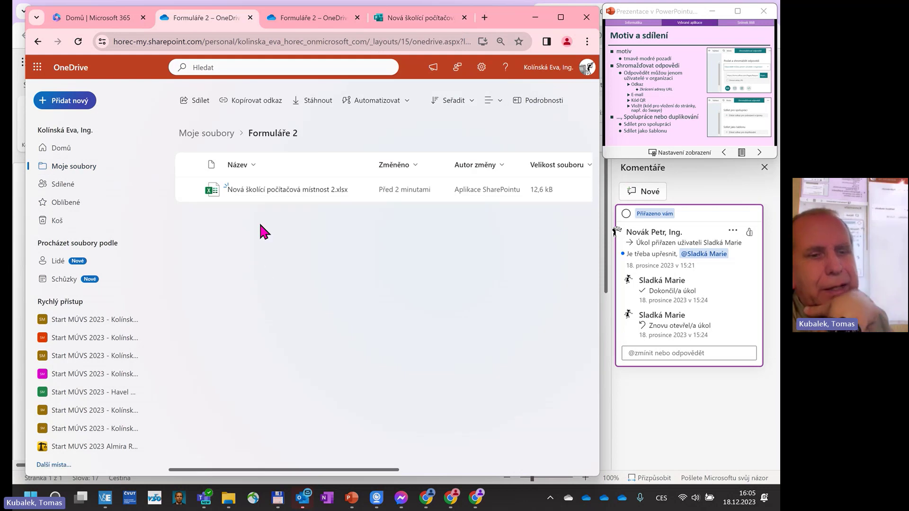
{"action": "mouse_move", "coordinate": [273, 192]}
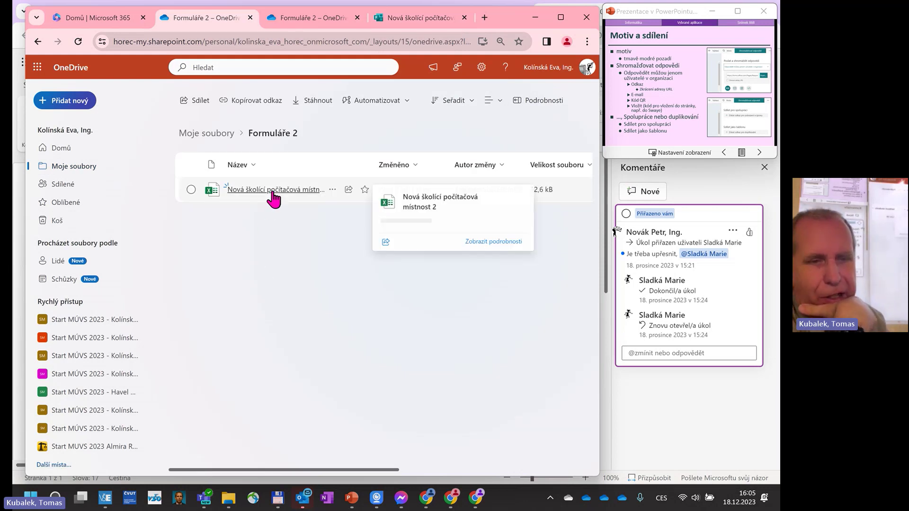
{"action": "left_click", "coordinate": [273, 190]}
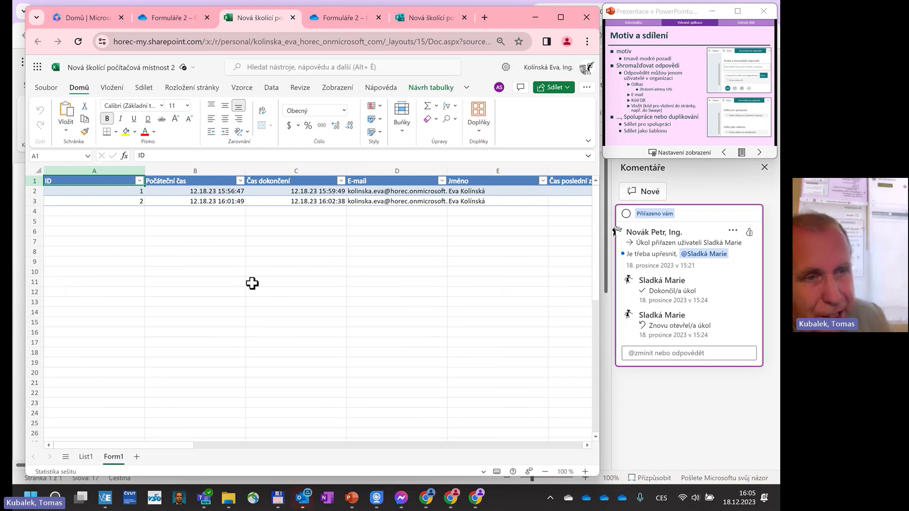
Preview the linked form via Vložení > Forms > Náhled formuláře, then return to its editor.
{"action": "left_click", "coordinate": [119, 89]}
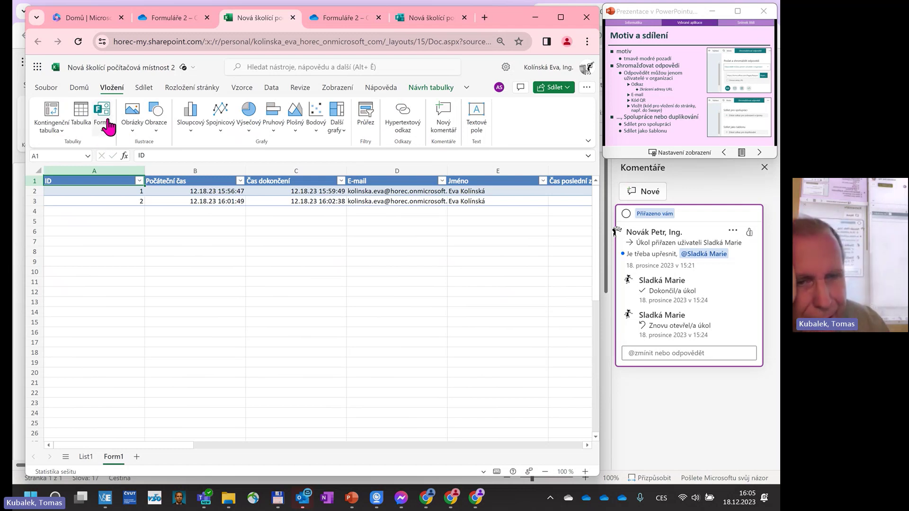
{"action": "left_click", "coordinate": [102, 115]}
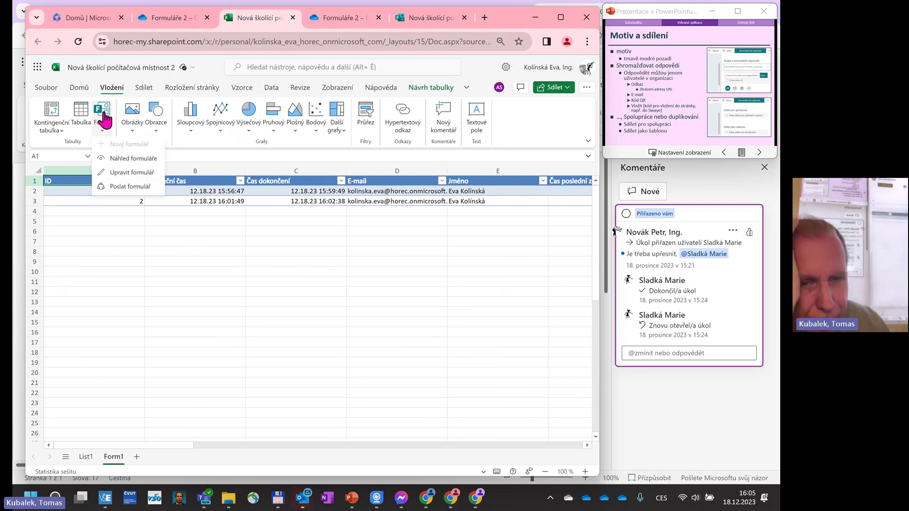
{"action": "left_click", "coordinate": [136, 157]}
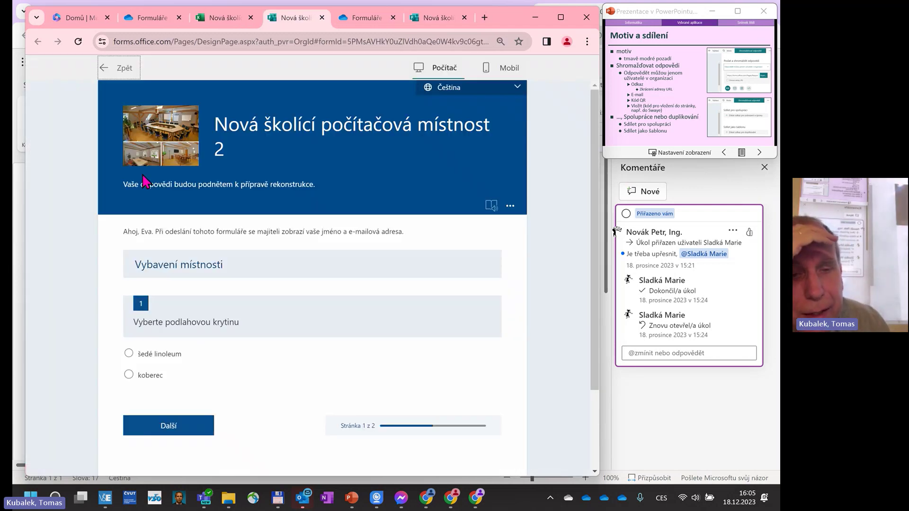
{"action": "left_click", "coordinate": [125, 71]}
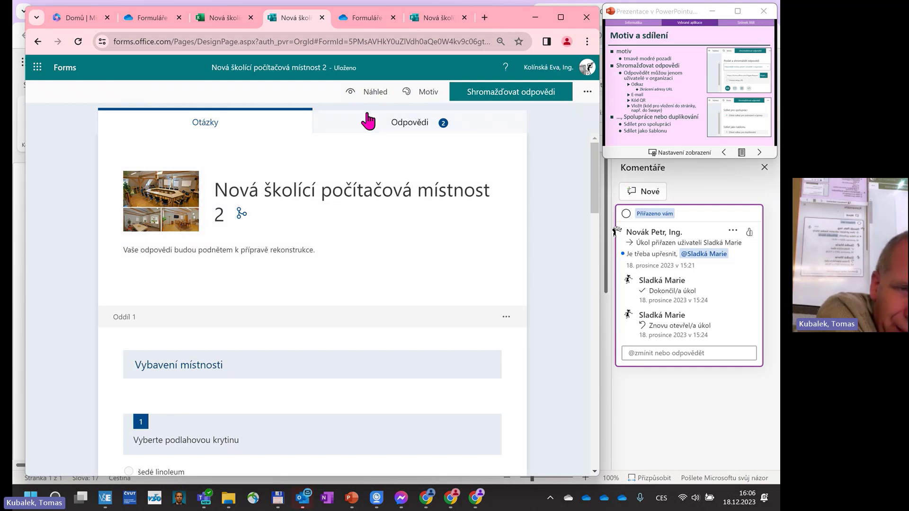
Switch to the Odpovědi summary and open the 2 responses in Excel.
{"action": "left_click", "coordinate": [385, 125]}
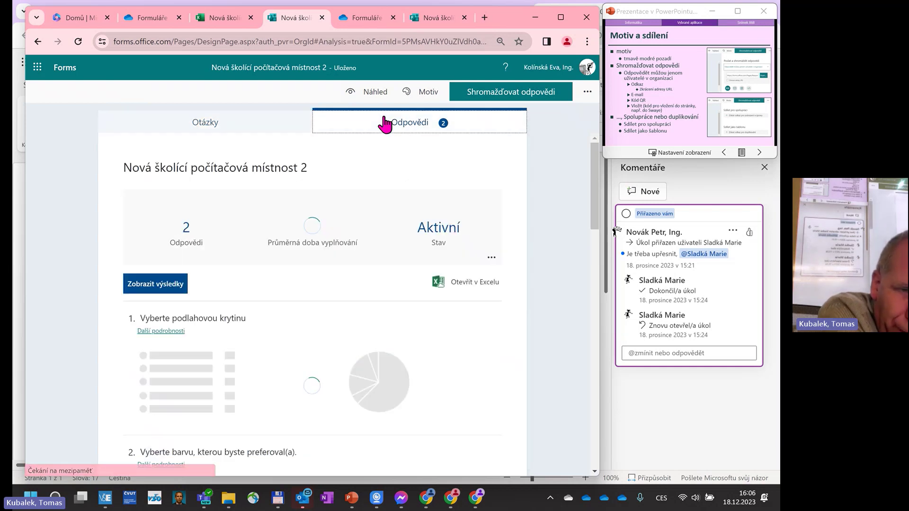
{"action": "left_click", "coordinate": [468, 284]}
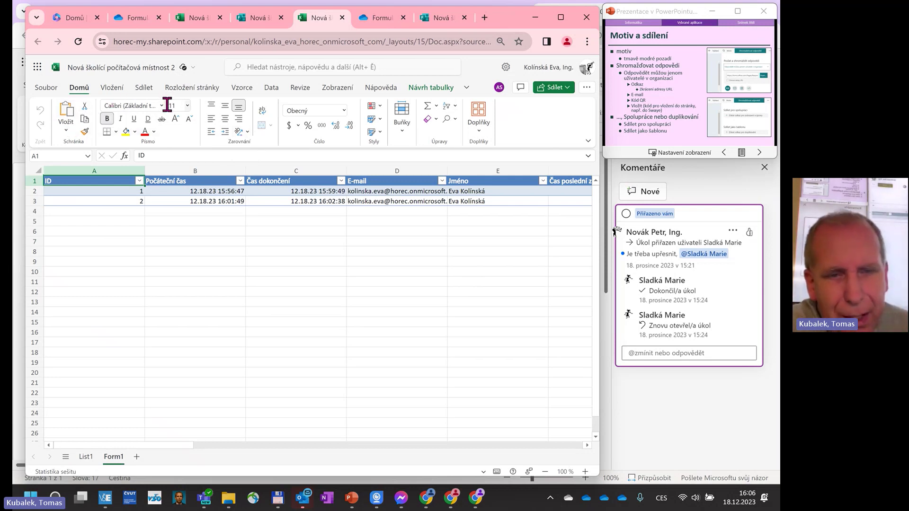
Insert a PivotTable from the response table onto a new sheet.
{"action": "left_click", "coordinate": [111, 90]}
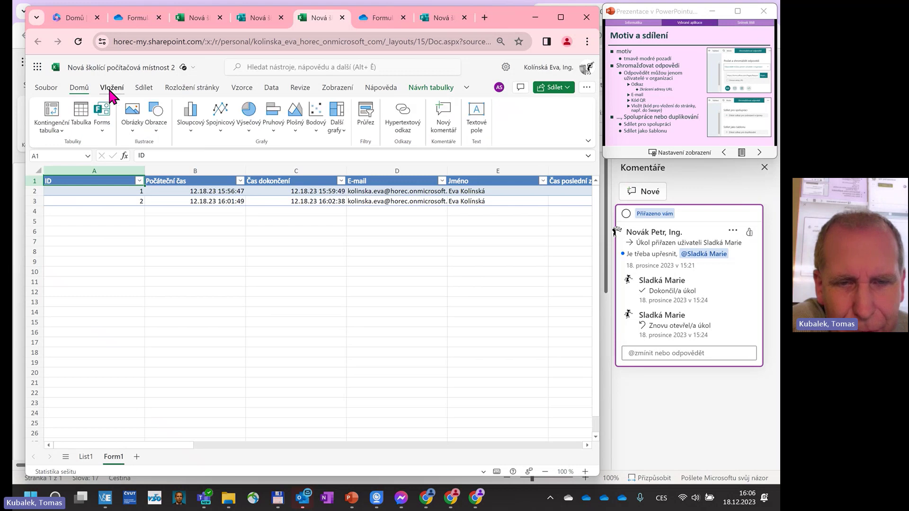
{"action": "left_click", "coordinate": [60, 129]}
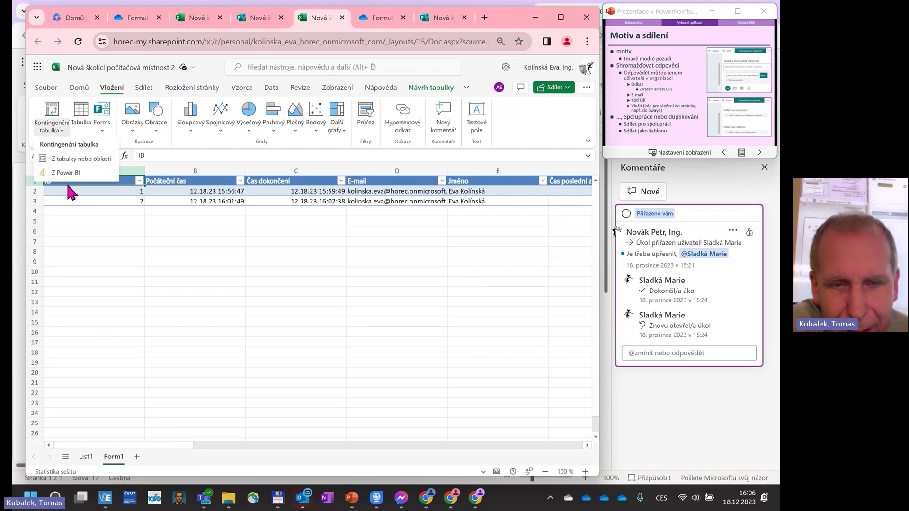
{"action": "left_click", "coordinate": [77, 160]}
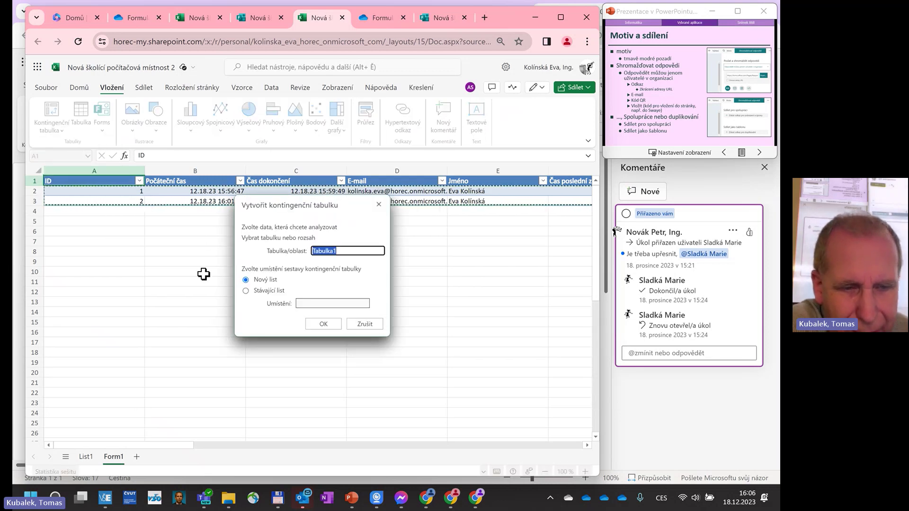
{"action": "left_click", "coordinate": [324, 325]}
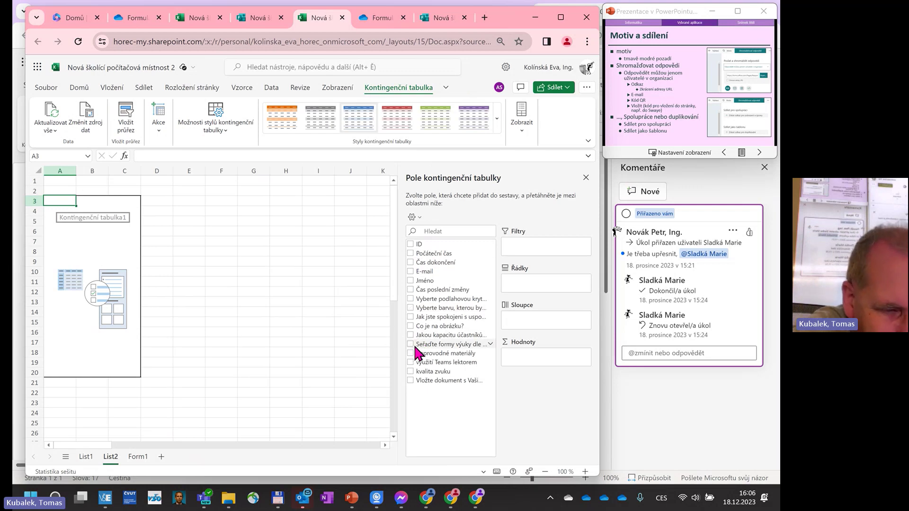
Add the participant capacity and floor-covering questions as pivot table rows.
{"action": "left_click", "coordinate": [411, 335]}
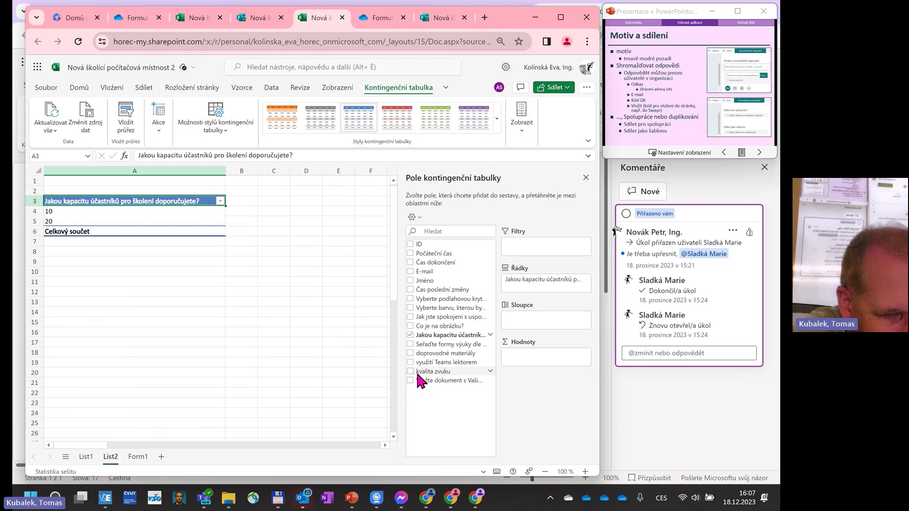
{"action": "left_click", "coordinate": [411, 299]}
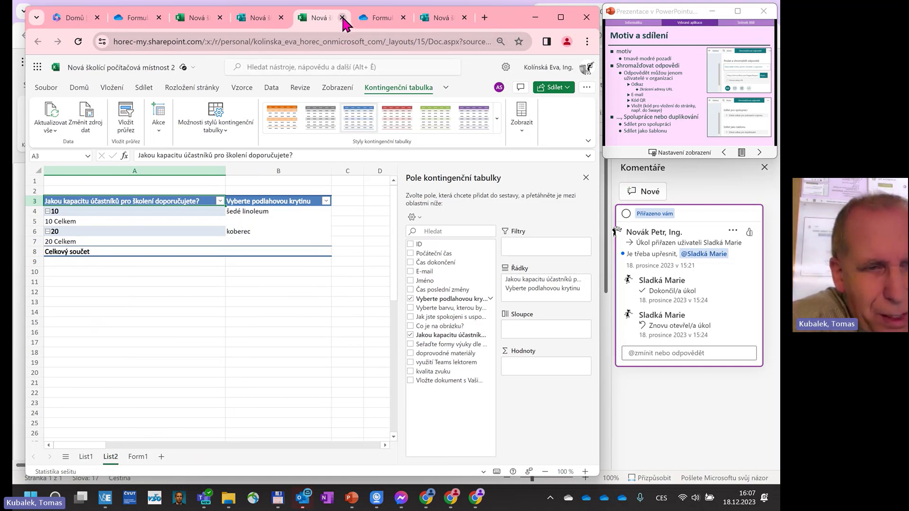
{"action": "left_click", "coordinate": [199, 16]}
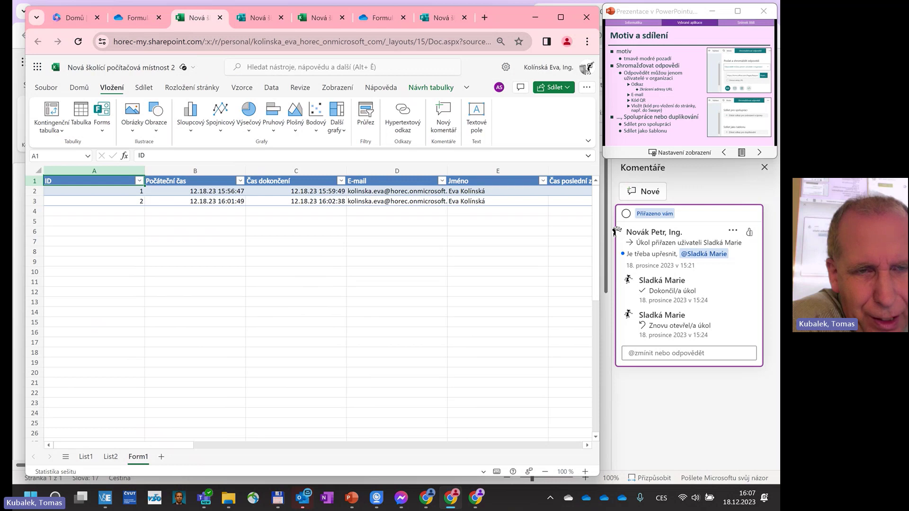
Close the extra Excel and Forms tabs, then open the full Microsoft 365 apps page.
{"action": "left_click_drag", "start_coordinate": [200, 14], "coordinate": [202, 51]}
{"action": "left_click", "coordinate": [220, 54]}
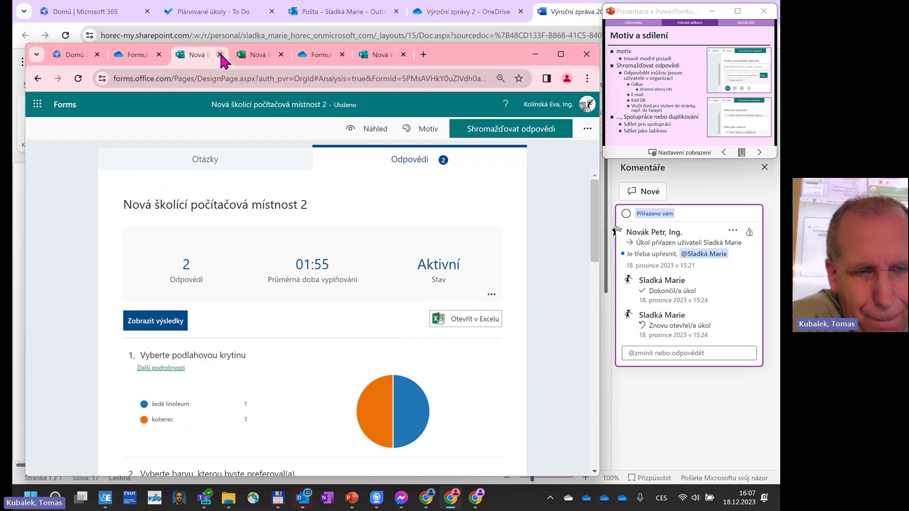
{"action": "left_click", "coordinate": [220, 54]}
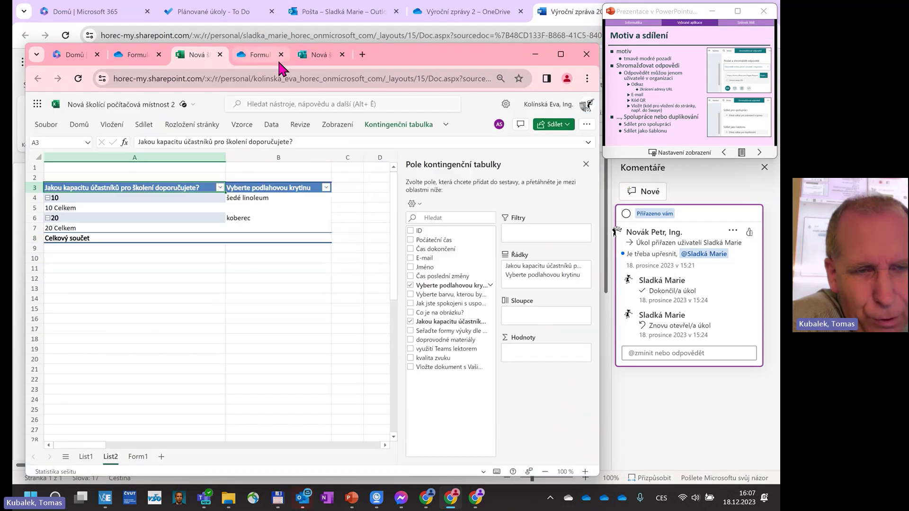
{"action": "left_click", "coordinate": [342, 55]}
{"action": "left_click", "coordinate": [358, 55]}
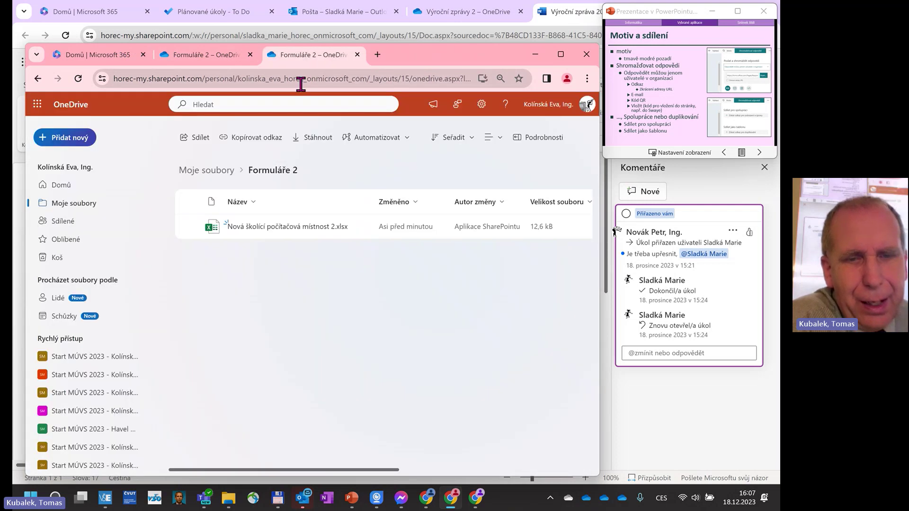
{"action": "left_click", "coordinate": [39, 109]}
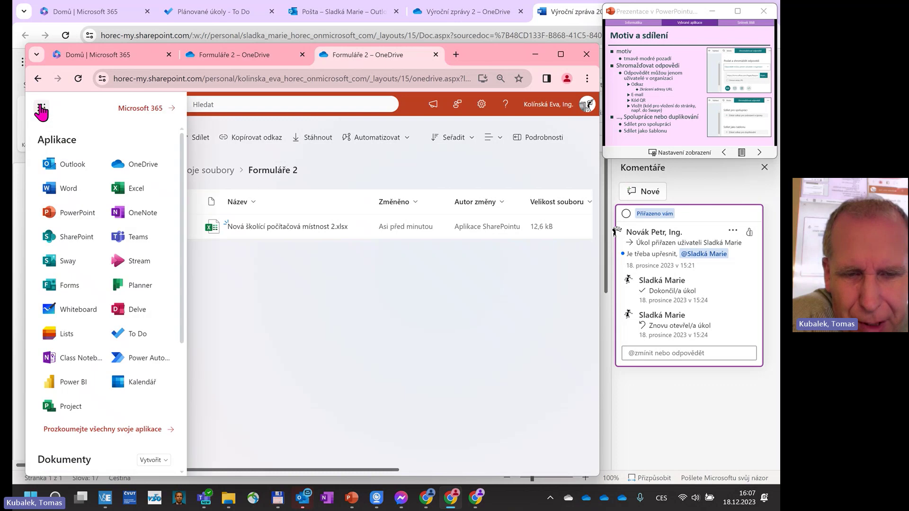
{"action": "left_click", "coordinate": [100, 429]}
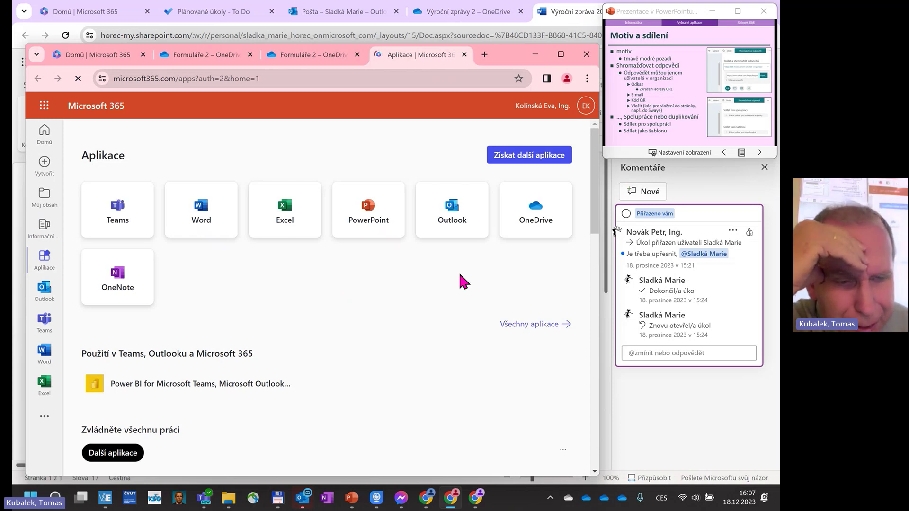
Show all apps and launch Microsoft Forms from its card.
{"action": "scroll", "coordinate": [403, 274], "scroll_direction": "down", "scroll_amount": 1}
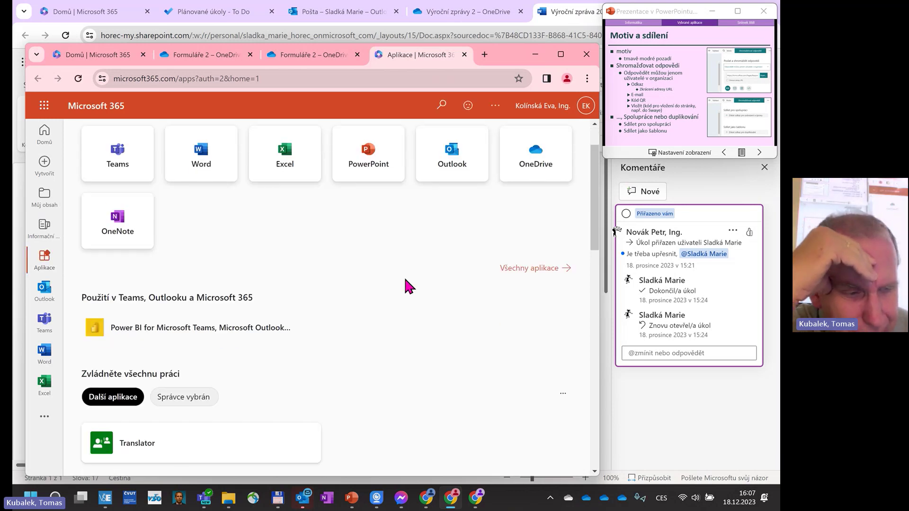
{"action": "left_click", "coordinate": [529, 269]}
{"action": "scroll", "coordinate": [418, 305], "scroll_direction": "down", "scroll_amount": 2}
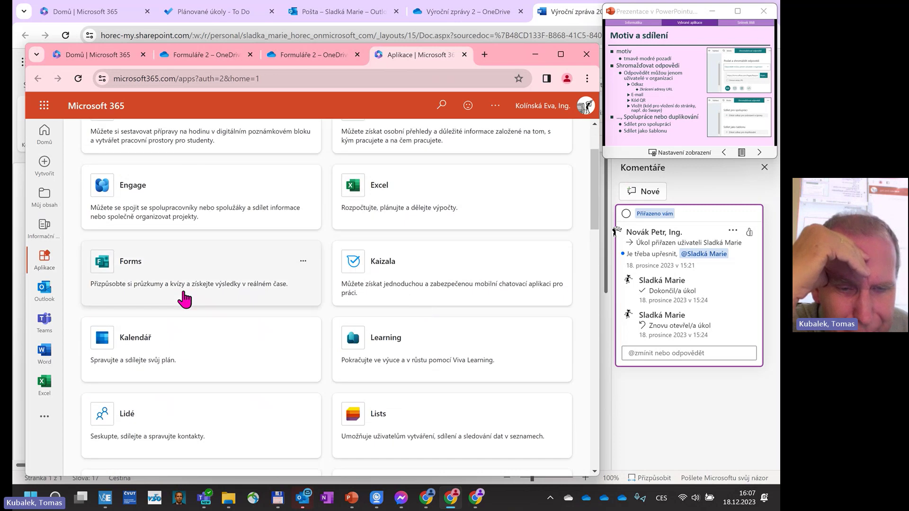
{"action": "left_click", "coordinate": [123, 265]}
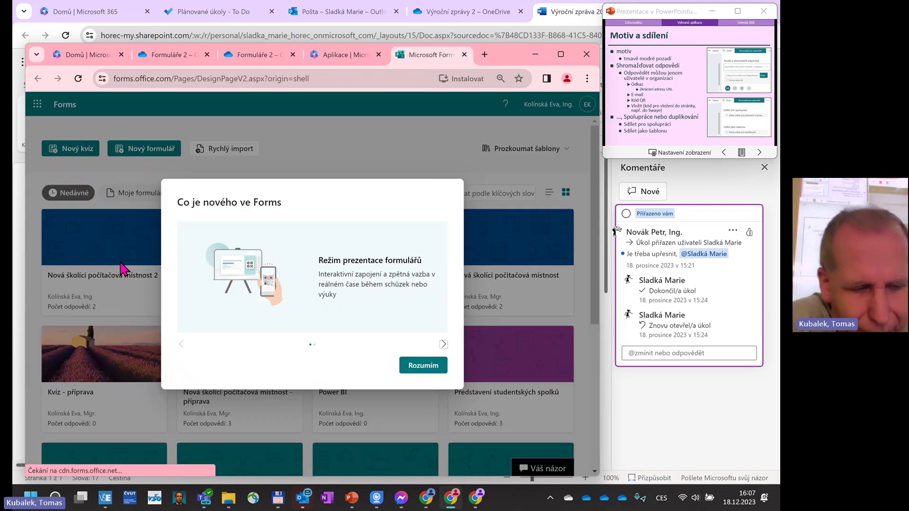
Close the Co je nového notice with 'Rozumím' and maximize the Forms window.
{"action": "left_click", "coordinate": [432, 367]}
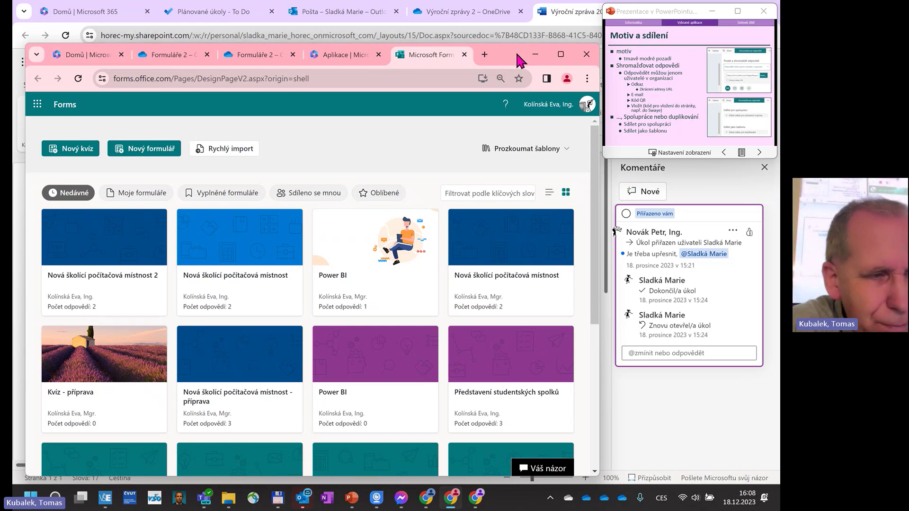
{"action": "left_click", "coordinate": [562, 54]}
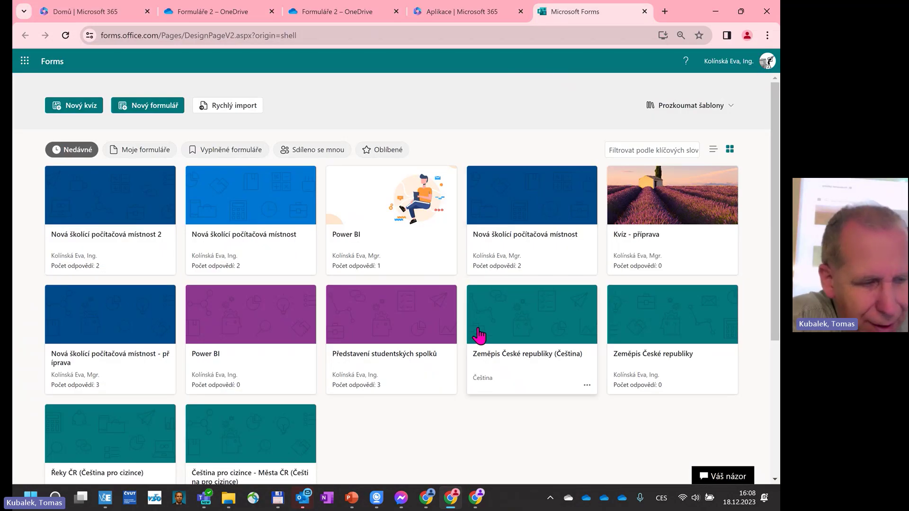
{"action": "scroll", "coordinate": [478, 332], "scroll_direction": "down", "scroll_amount": 3}
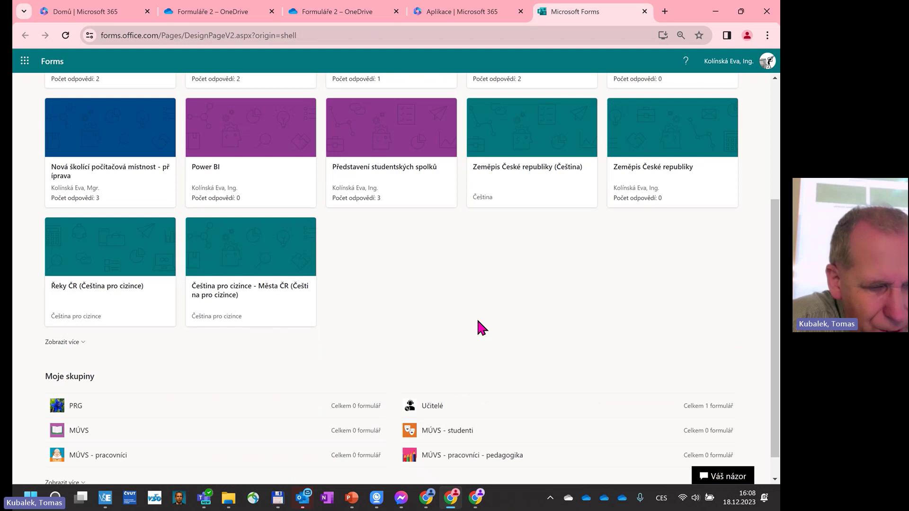
{"action": "scroll", "coordinate": [260, 319], "scroll_direction": "up", "scroll_amount": 5}
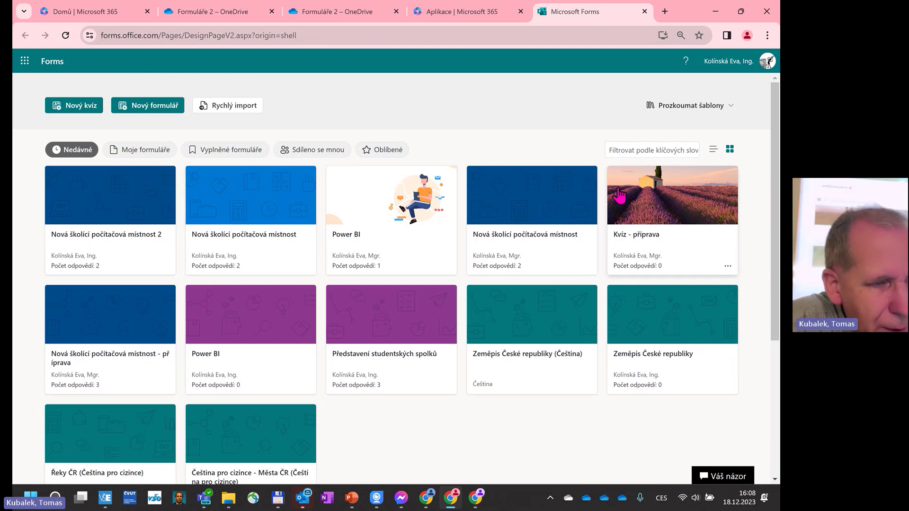
{"action": "scroll", "coordinate": [611, 196], "scroll_direction": "down", "scroll_amount": 4}
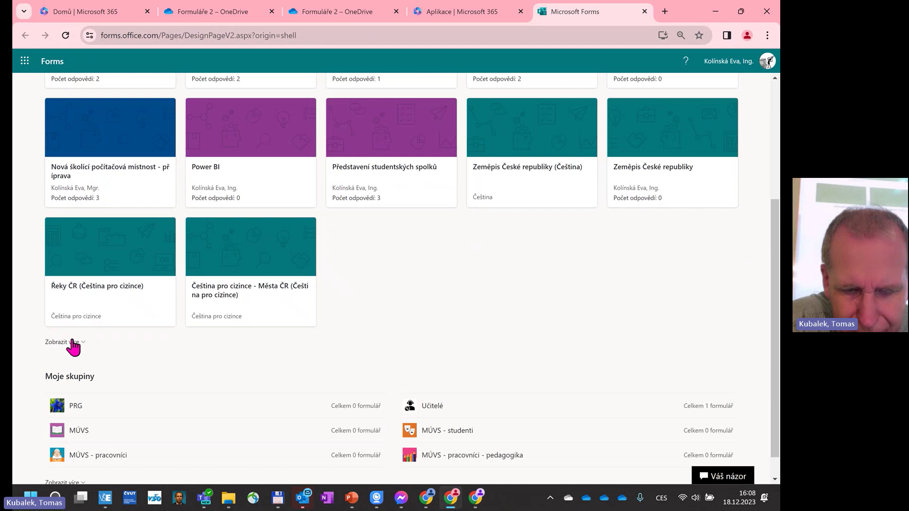
{"action": "left_click", "coordinate": [62, 342]}
{"action": "scroll", "coordinate": [473, 314], "scroll_direction": "up", "scroll_amount": 4}
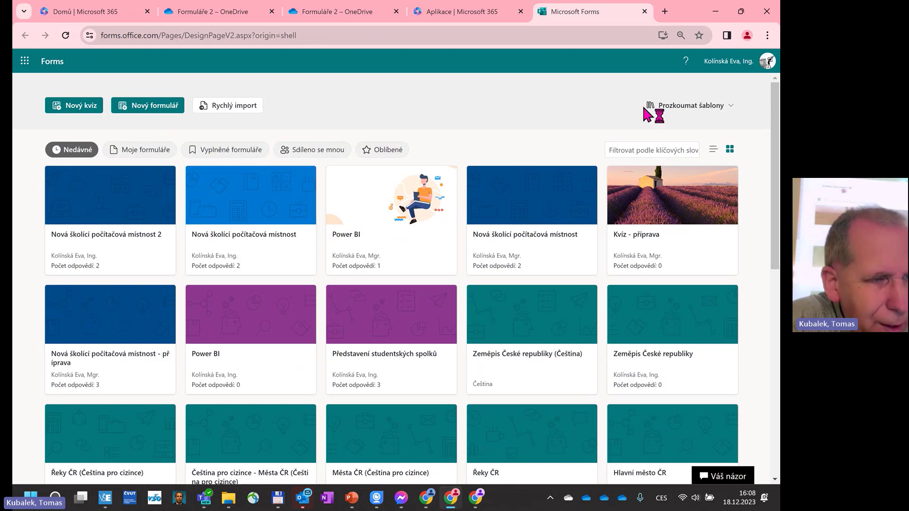
{"action": "left_click", "coordinate": [687, 107]}
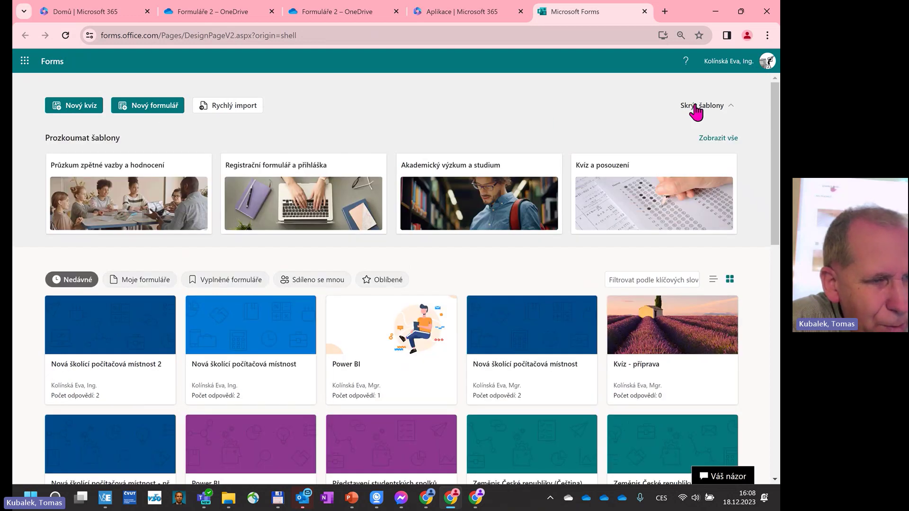
{"action": "left_click", "coordinate": [687, 108]}
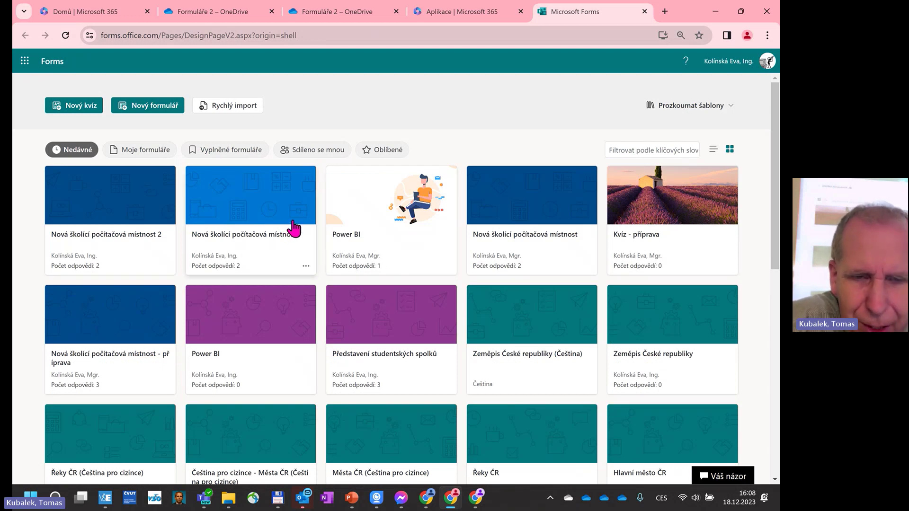
{"action": "scroll", "coordinate": [291, 230], "scroll_direction": "down", "scroll_amount": 8}
{"action": "scroll", "coordinate": [293, 229], "scroll_direction": "down", "scroll_amount": 2}
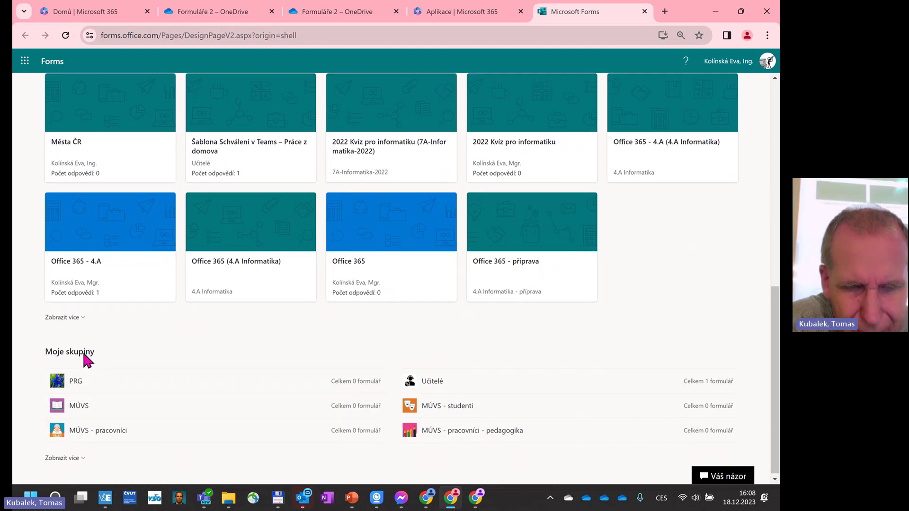
{"action": "scroll", "coordinate": [83, 355], "scroll_direction": "up", "scroll_amount": 10}
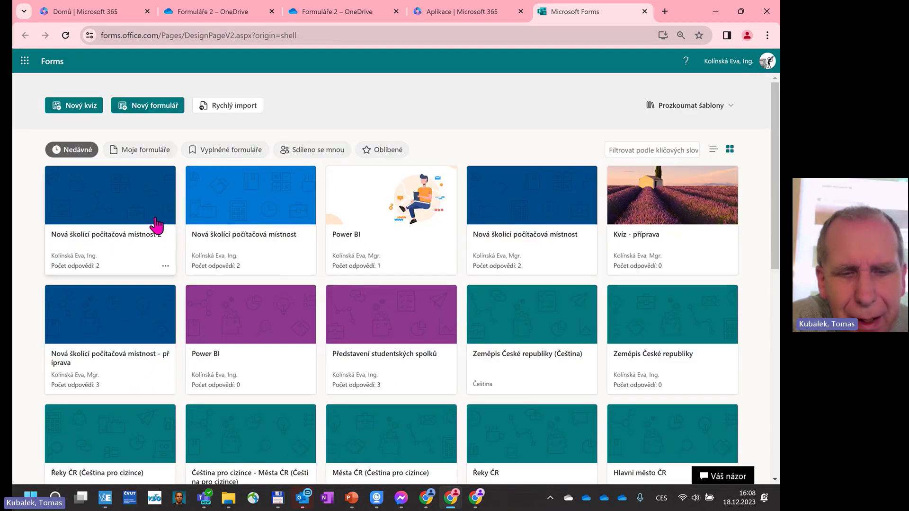
{"action": "left_click", "coordinate": [166, 266]}
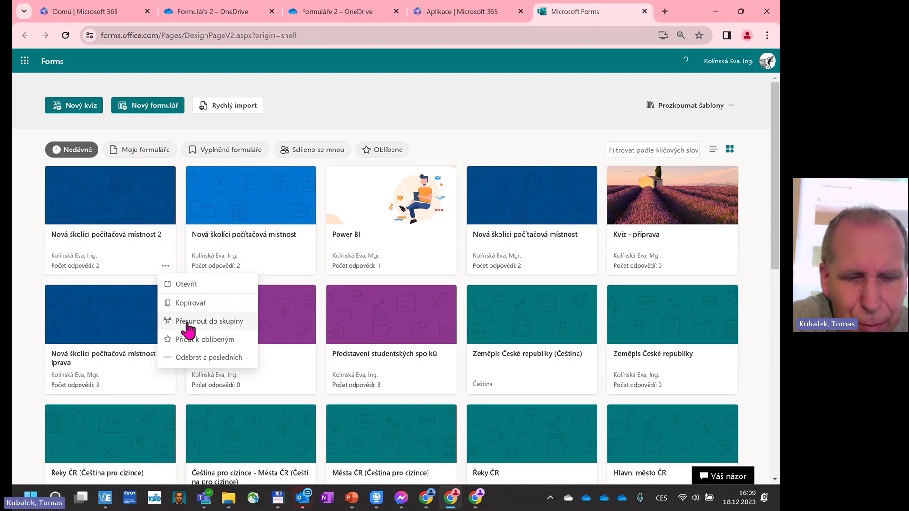
{"action": "left_click", "coordinate": [188, 324]}
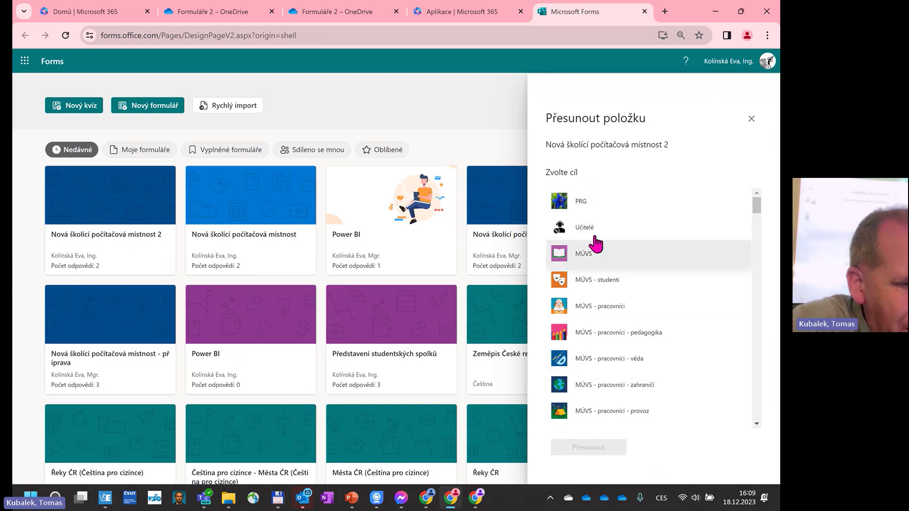
{"action": "left_click", "coordinate": [752, 119]}
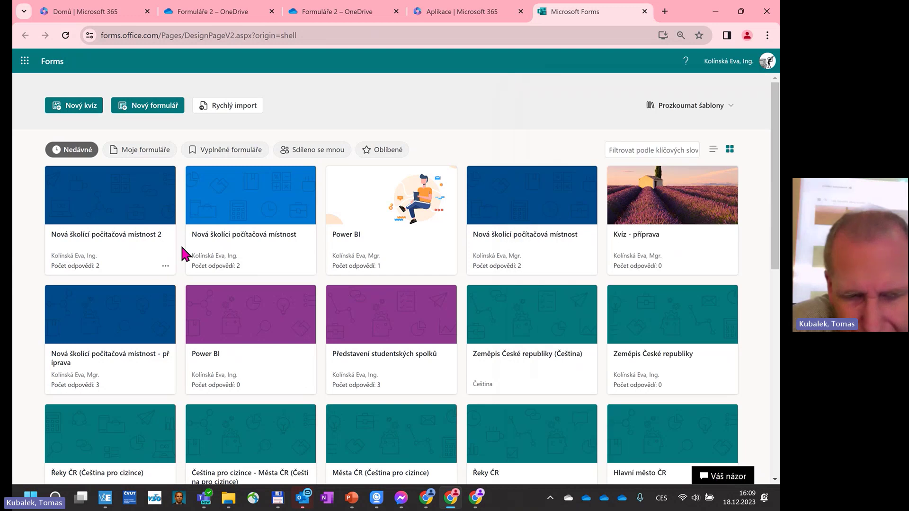
{"action": "left_click", "coordinate": [165, 266]}
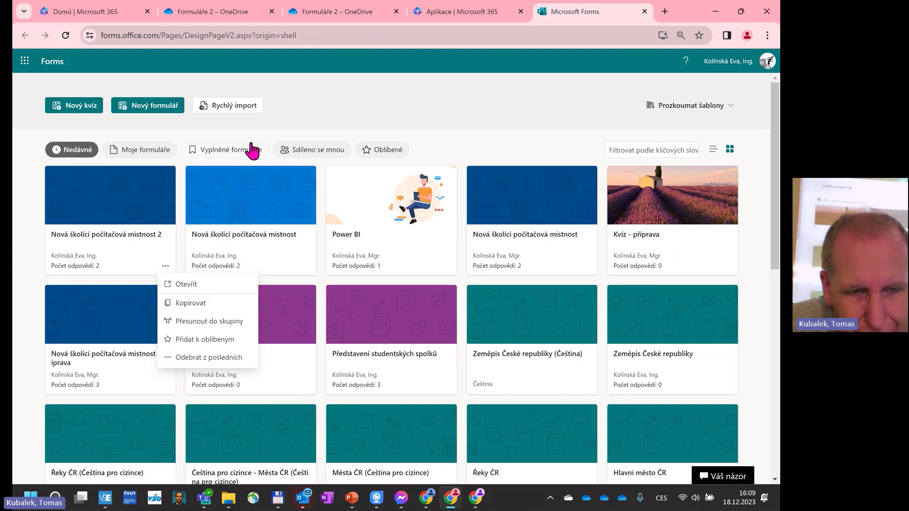
{"action": "left_click", "coordinate": [310, 118]}
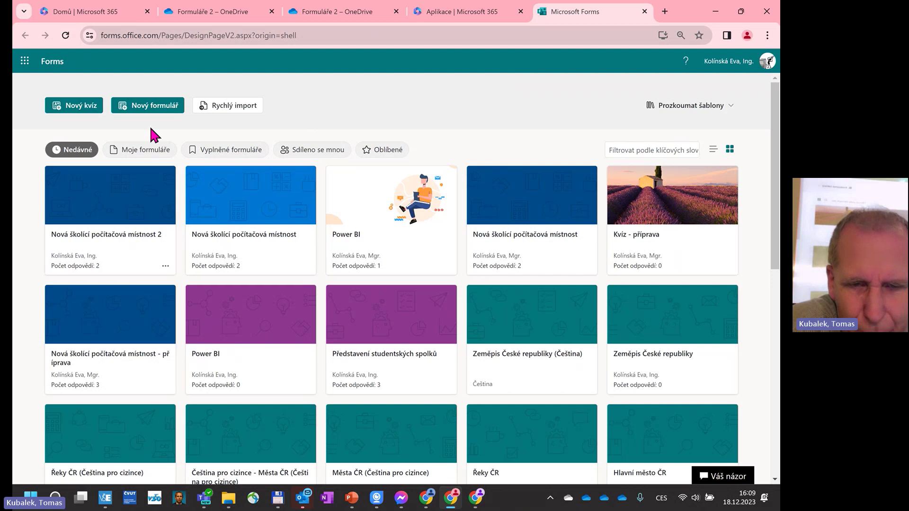
{"action": "scroll", "coordinate": [142, 230], "scroll_direction": "down", "scroll_amount": 9}
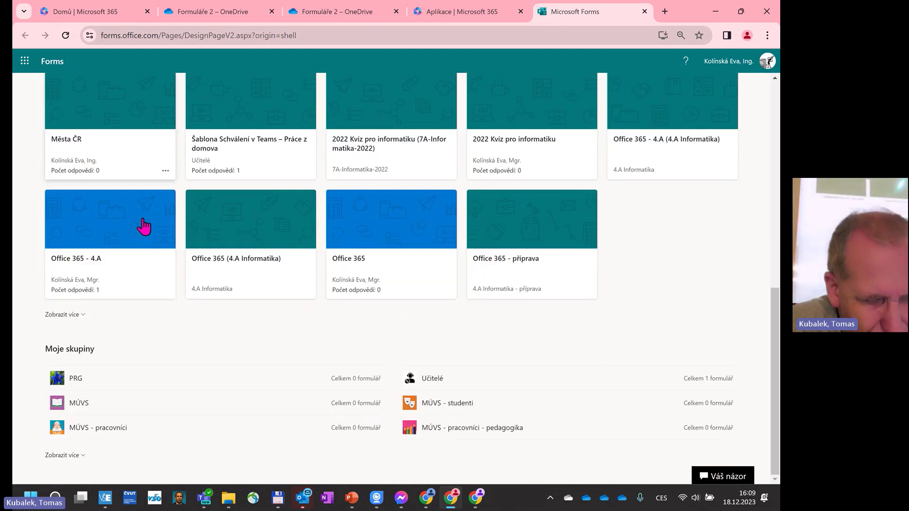
{"action": "scroll", "coordinate": [144, 228], "scroll_direction": "up", "scroll_amount": 2}
{"action": "scroll", "coordinate": [144, 227], "scroll_direction": "up", "scroll_amount": 8}
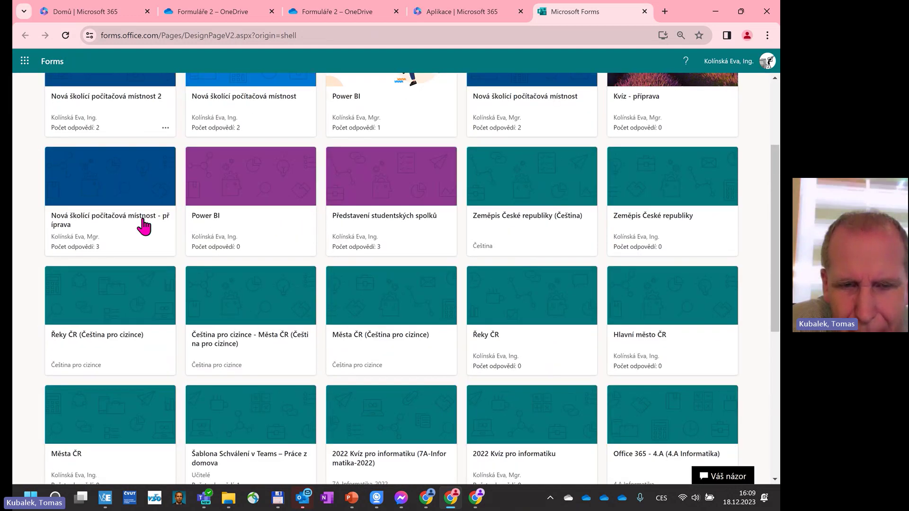
Under My forms, create the 'Informatika MÚVS' collection and move both Nová školící počítačová místnost forms into it.
{"action": "left_click", "coordinate": [149, 156]}
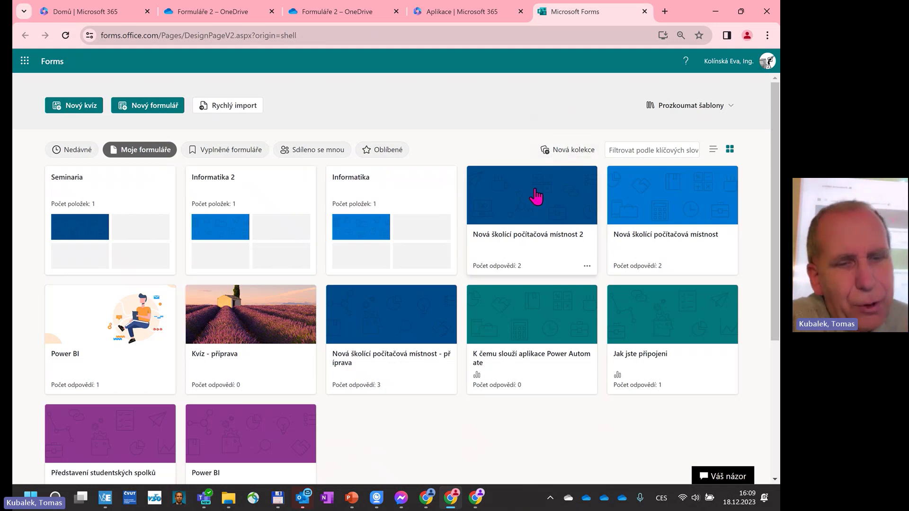
{"action": "left_click", "coordinate": [568, 153]}
{"action": "type", "text": "In"}
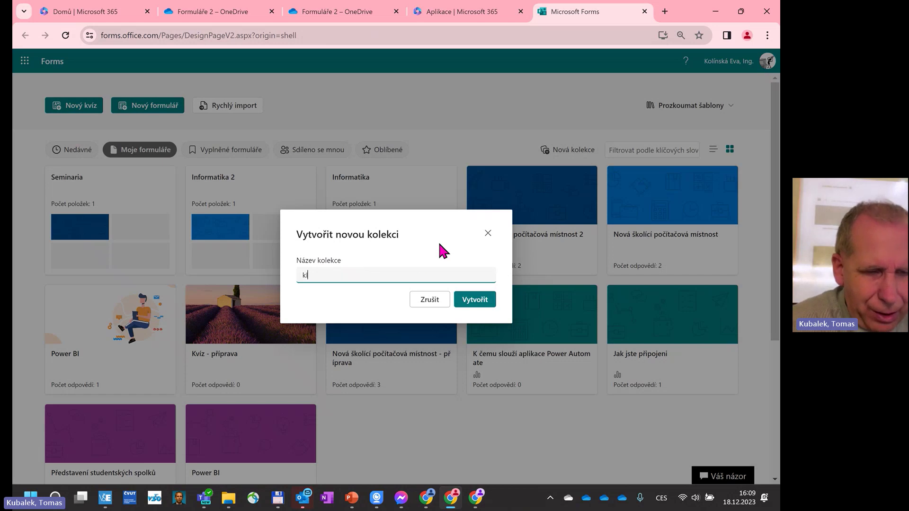
{"action": "key", "text": "BackSpace"}
{"action": "key", "text": "BackSpace"}
{"action": "type", "text": "Informatika"}
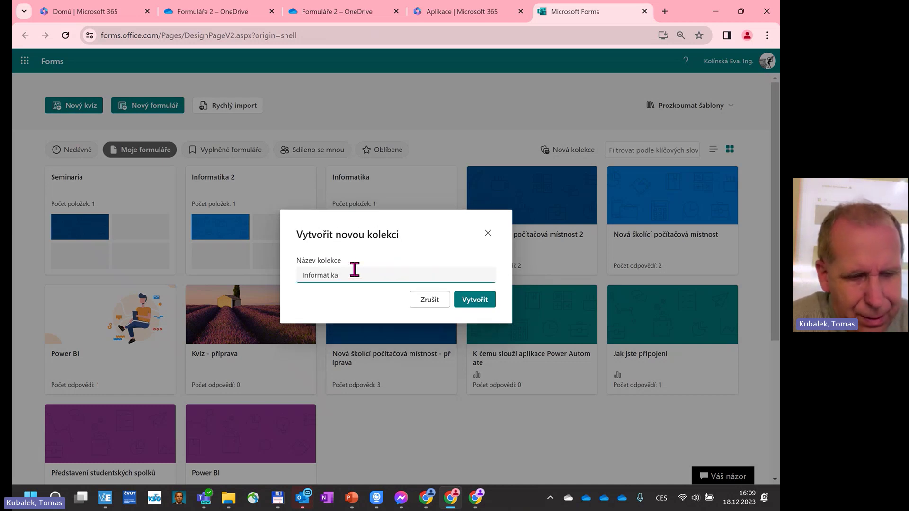
{"action": "type", "text": " MÚVS"}
{"action": "key", "text": "Return"}
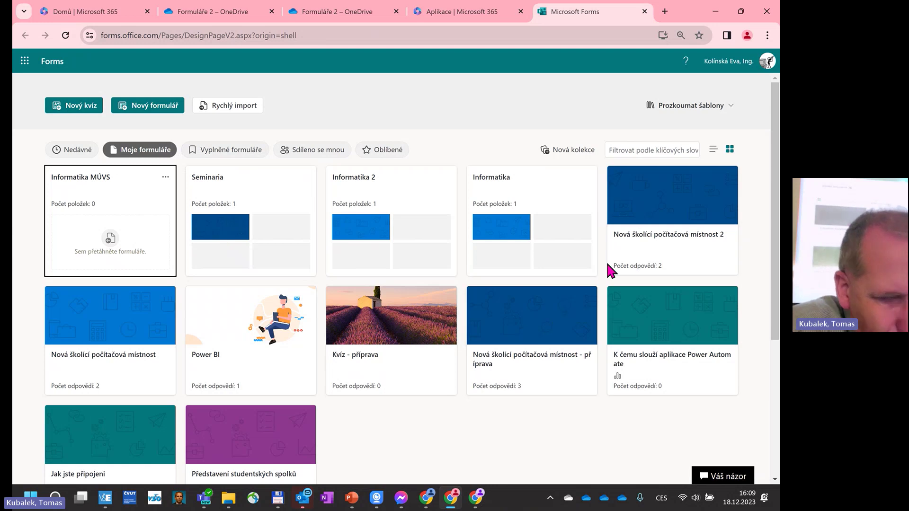
{"action": "left_click_drag", "start_coordinate": [116, 325], "coordinate": [118, 227]}
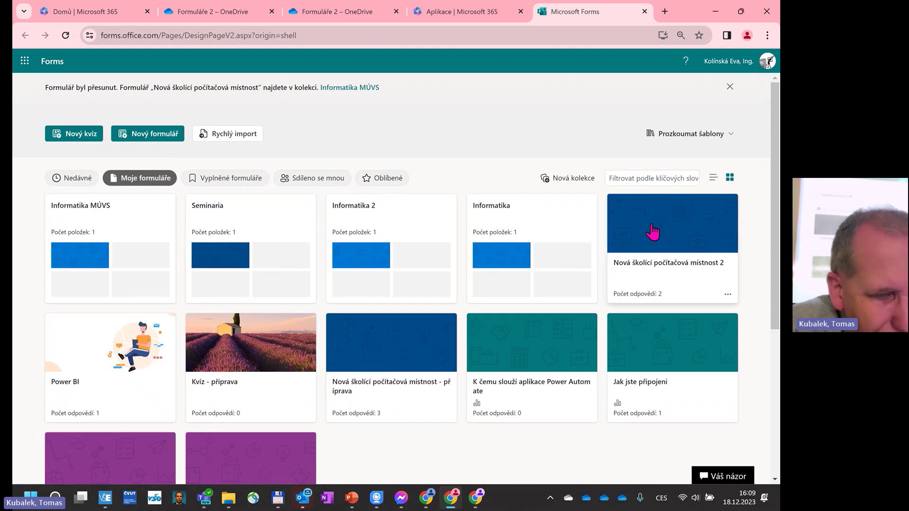
{"action": "left_click_drag", "start_coordinate": [655, 255], "coordinate": [121, 255]}
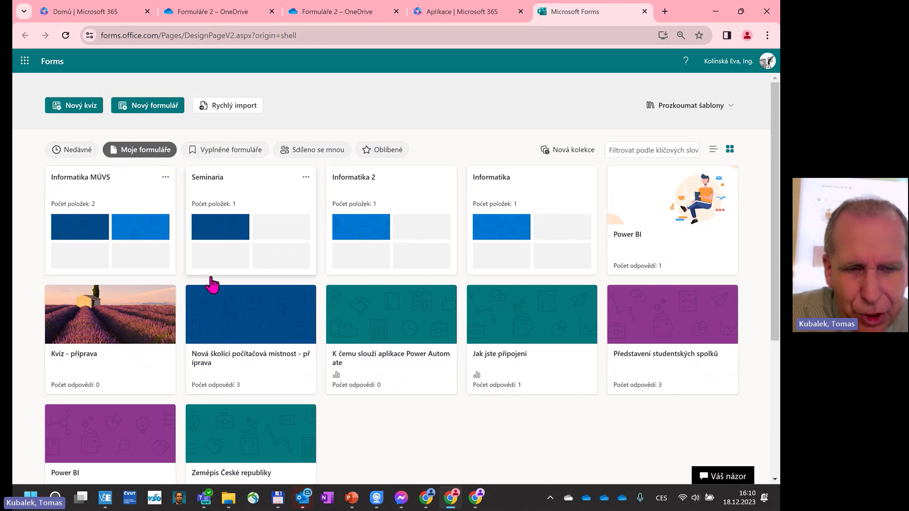
Switch to the Nedávné (Recent) forms list on the Forms home page.
{"action": "left_click", "coordinate": [73, 151]}
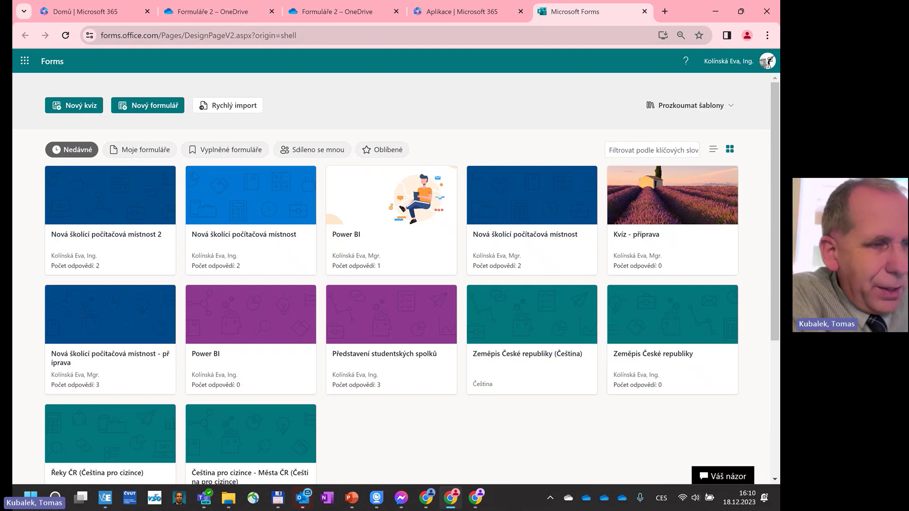
In PowerPoint, jump to slide 897 '14.1.6 Teams Premium' and maximize the presentation window.
{"action": "left_click", "coordinate": [738, 10]}
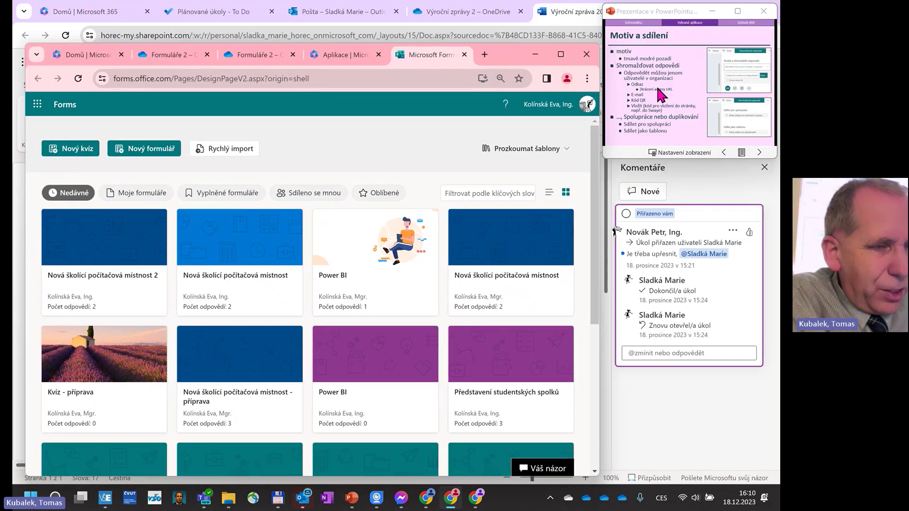
{"action": "scroll", "coordinate": [659, 89], "scroll_direction": "down", "scroll_amount": 5}
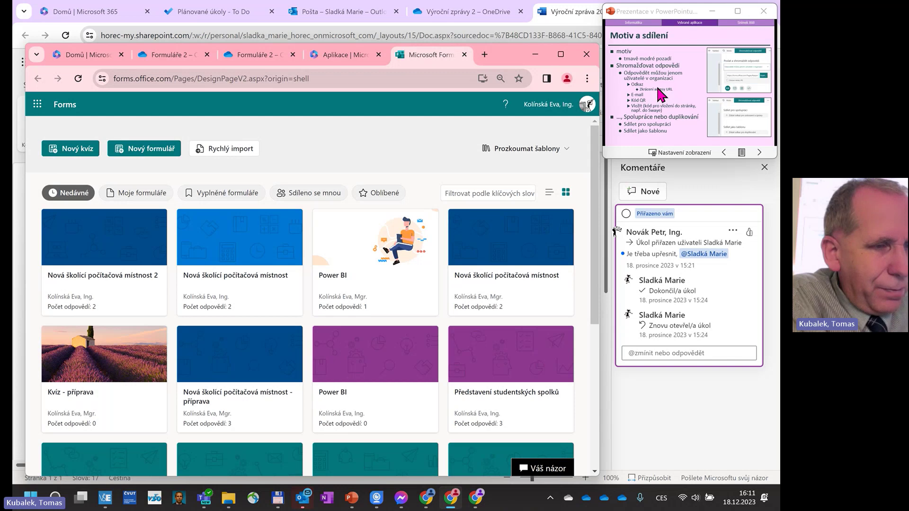
{"action": "scroll", "coordinate": [661, 94], "scroll_direction": "down", "scroll_amount": 3}
{"action": "scroll", "coordinate": [662, 95], "scroll_direction": "up", "scroll_amount": 3}
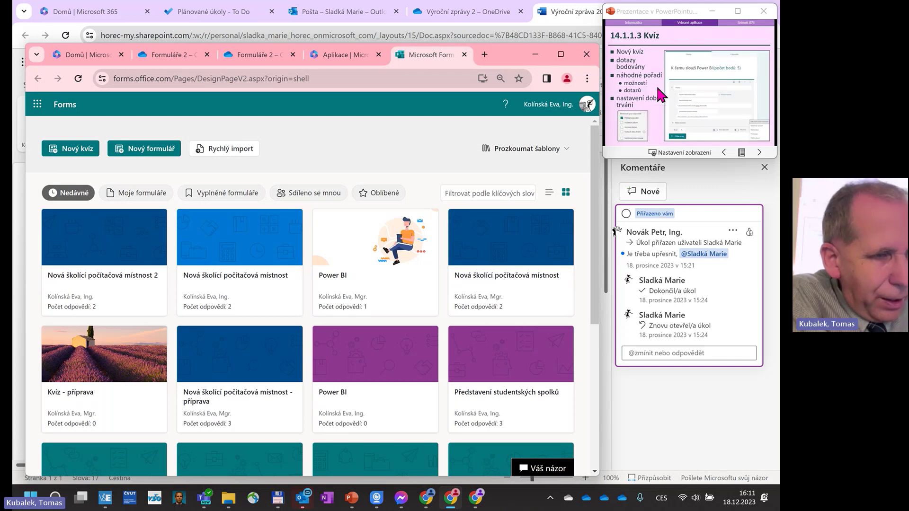
{"action": "scroll", "coordinate": [658, 89], "scroll_direction": "up", "scroll_amount": 10}
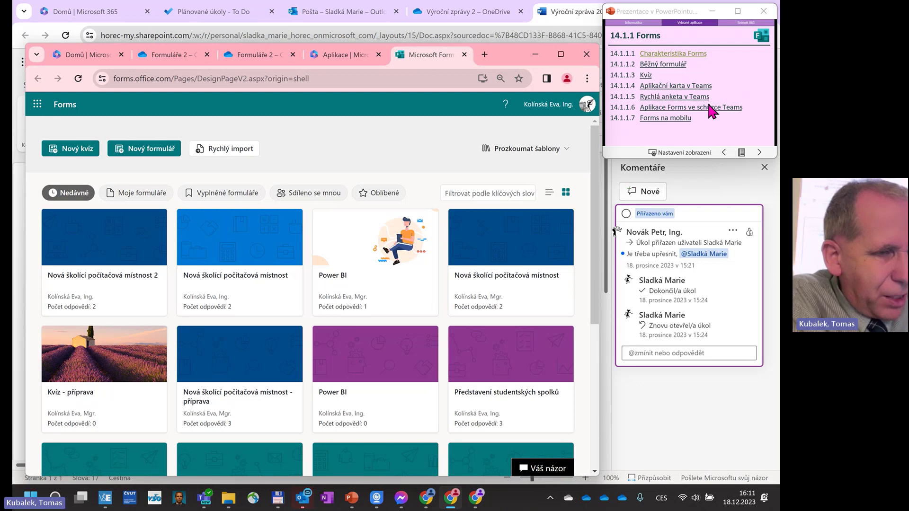
{"action": "scroll", "coordinate": [708, 105], "scroll_direction": "up", "scroll_amount": 1}
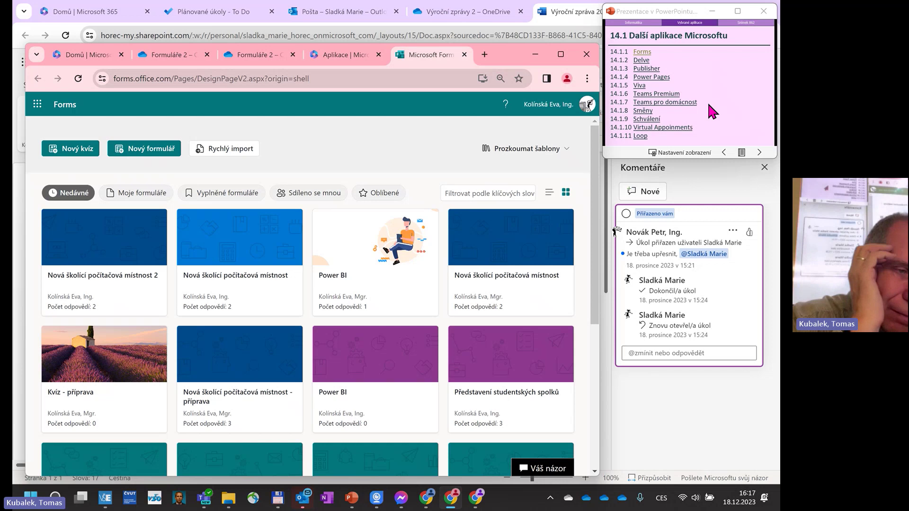
{"action": "left_click", "coordinate": [665, 94]}
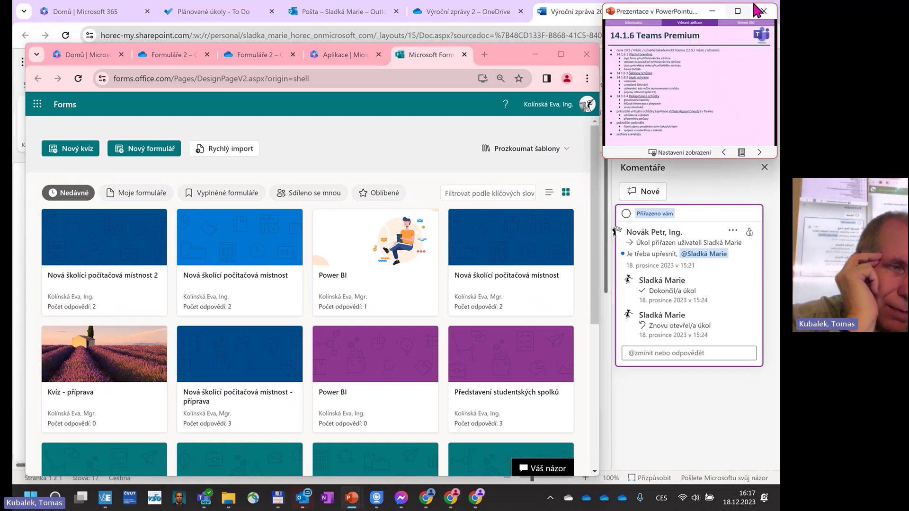
{"action": "left_click", "coordinate": [739, 12]}
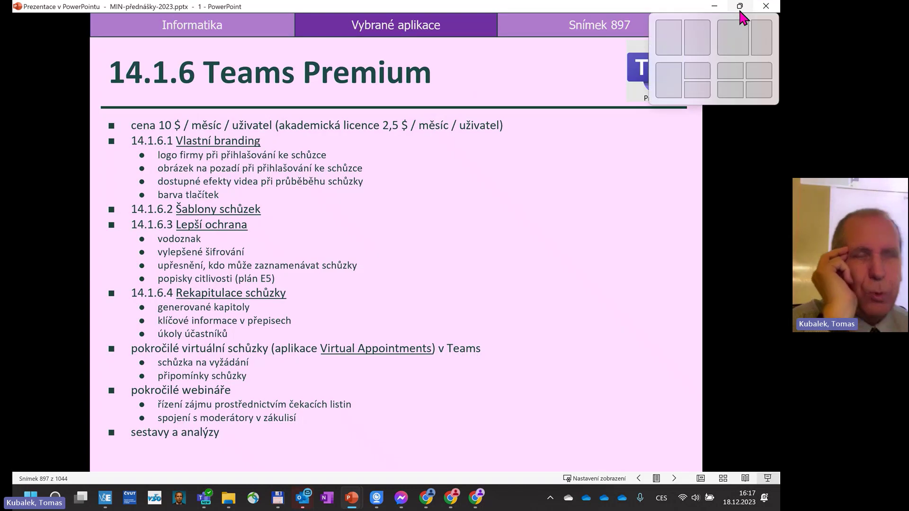